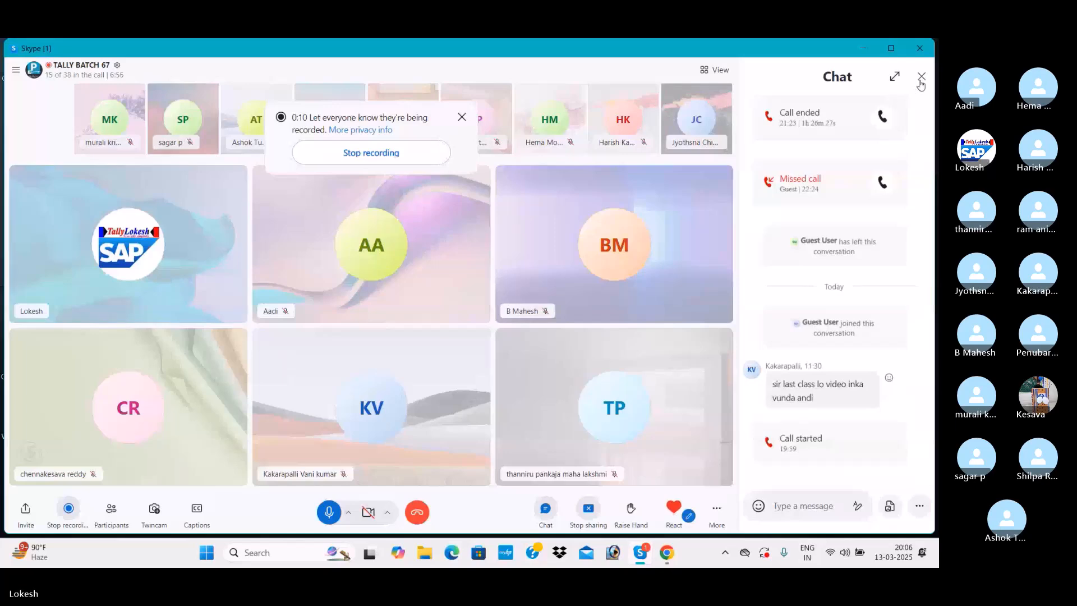
{"action": "left_click", "coordinate": [862, 49]}
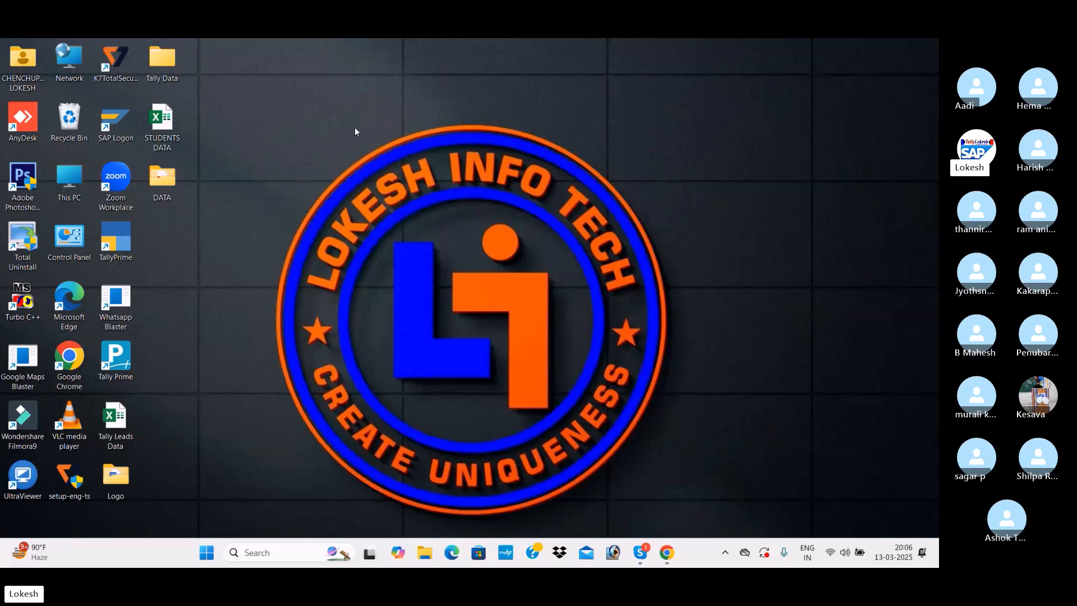
{"action": "key", "text": "alt+Tab"}
{"action": "key", "text": "alt+Tab"}
{"action": "key", "text": "alt+Tab"}
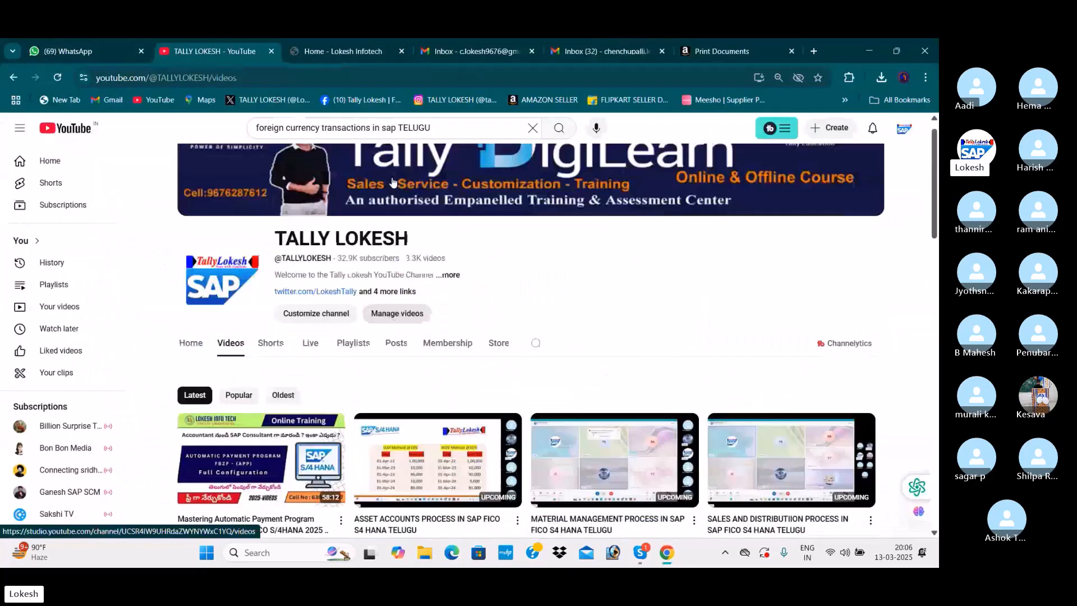
{"action": "scroll", "coordinate": [393, 182], "scroll_direction": "up", "scroll_amount": 1}
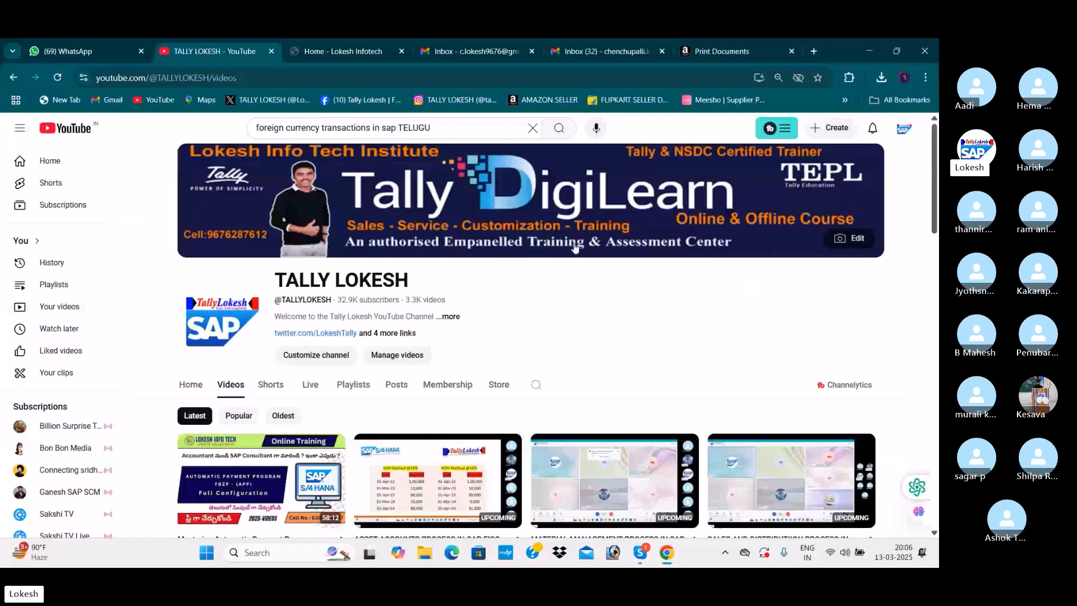
{"action": "key", "text": "alt+Tab"}
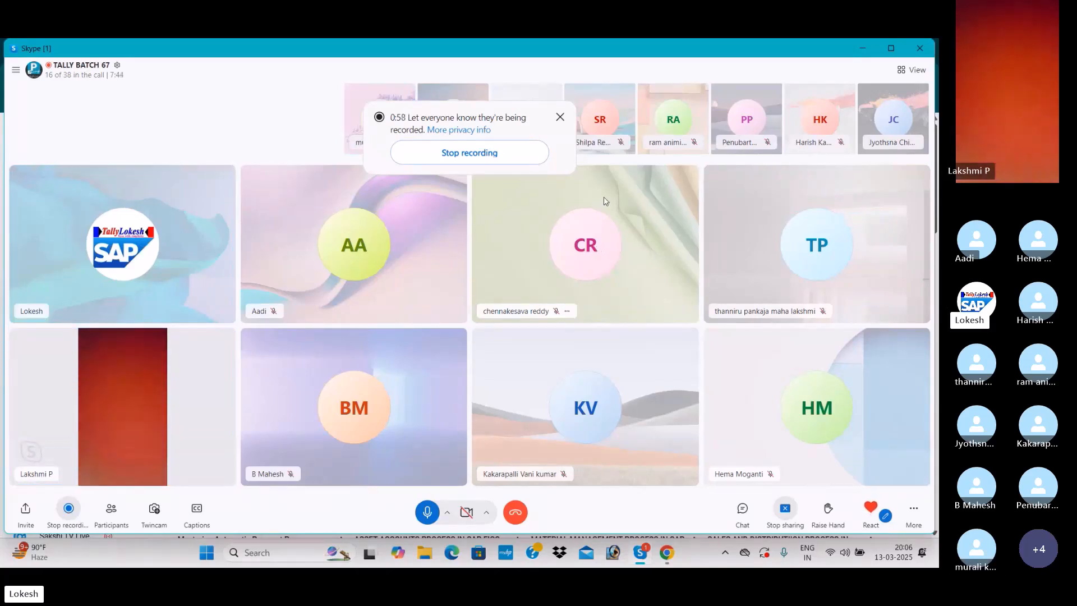
- Mute the participant whose camera is on in the Skype call and minimise the open windows to the desktop
{"action": "right_click", "coordinate": [65, 477]}
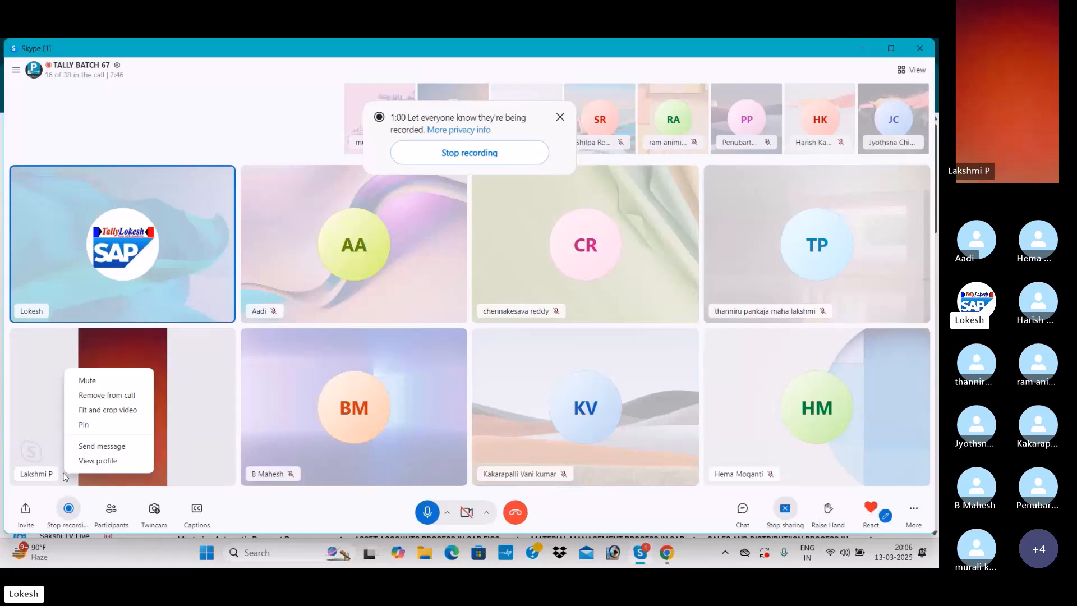
{"action": "left_click", "coordinate": [127, 380]}
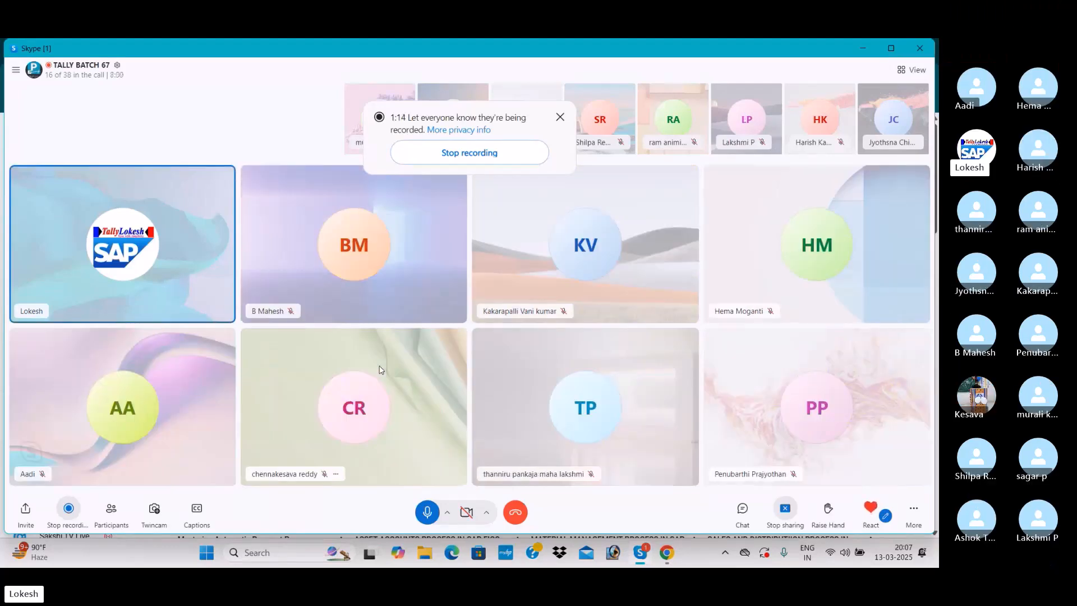
{"action": "left_click", "coordinate": [863, 49]}
{"action": "left_click", "coordinate": [867, 49]}
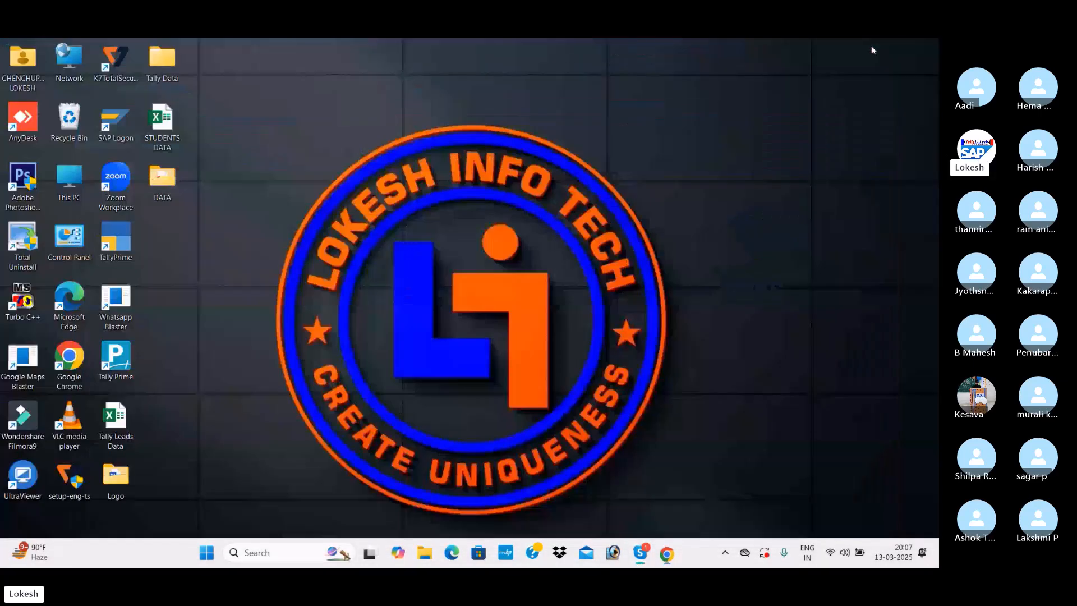
- Launch Tally Prime and shut the loaded company KUNDHANA IT SOLUTIONS
{"action": "double_click", "coordinate": [115, 359]}
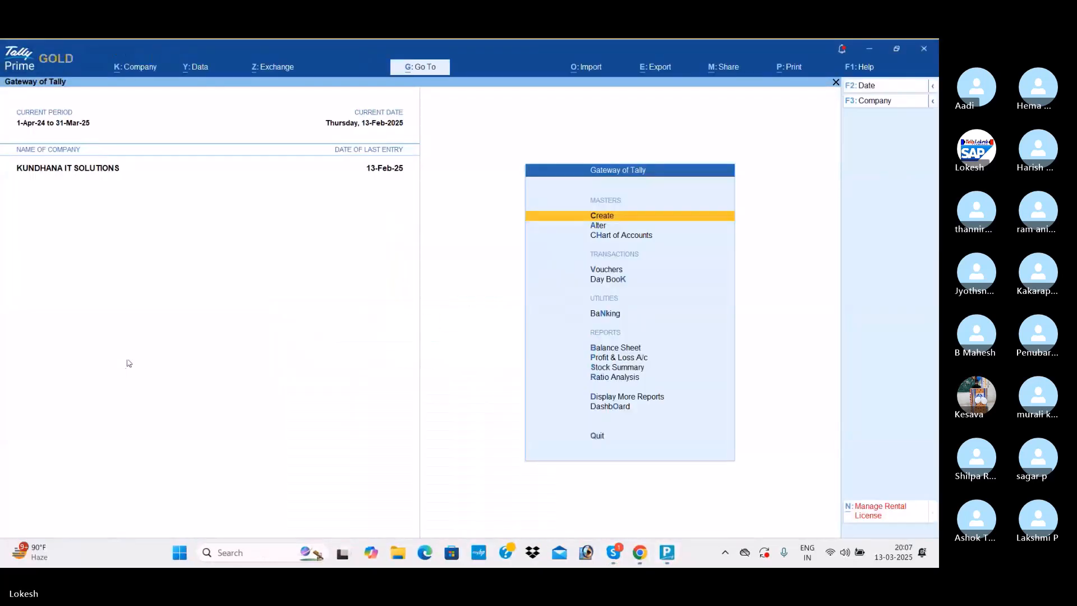
{"action": "left_click", "coordinate": [864, 104]}
{"action": "key", "text": "Up"}
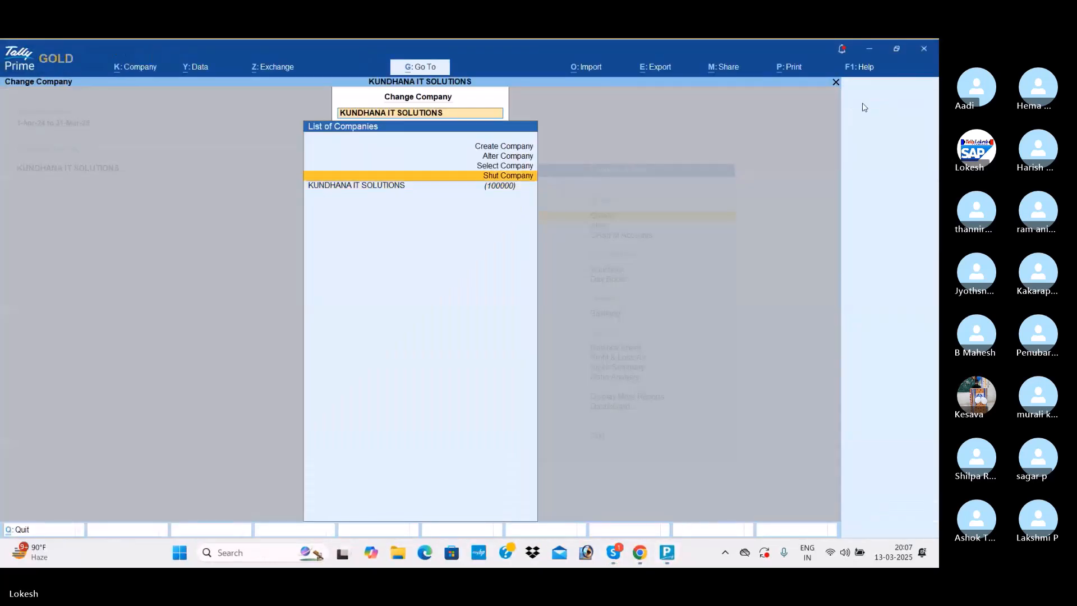
{"action": "key", "text": "Return"}
{"action": "key", "text": "Return"}
- Start creating a new company in E:\set up 6.0\DATA and name it INDIAN READY MADES MARCH 13
{"action": "key", "text": "Return"}
{"action": "key", "text": "Up"}
{"action": "key", "text": "Up"}
{"action": "key", "text": "Up"}
{"action": "key", "text": "Up"}
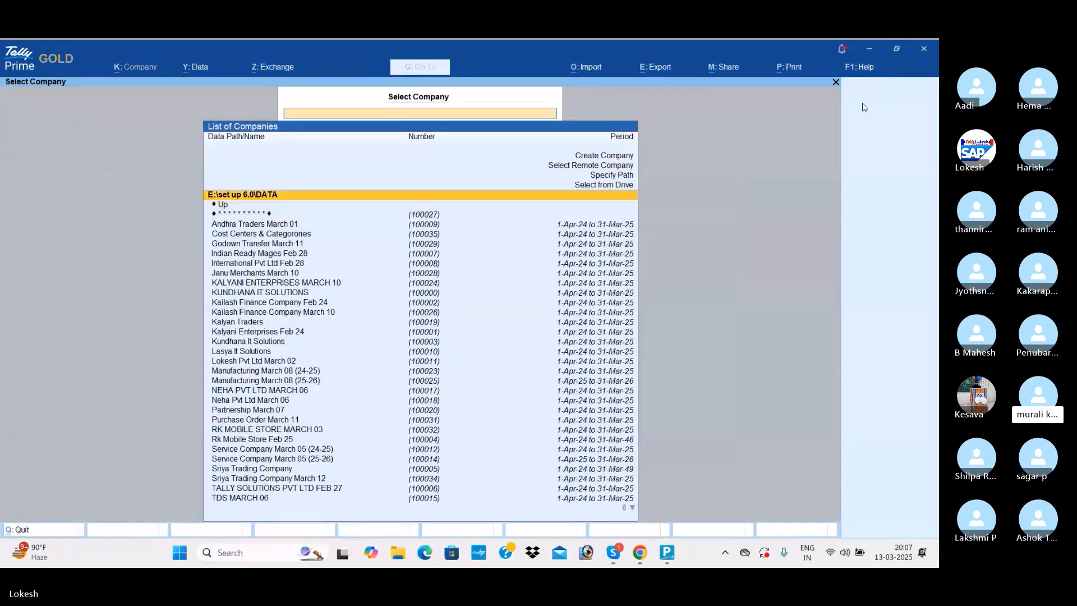
{"action": "key", "text": "Return"}
{"action": "type", "text": "IND"}
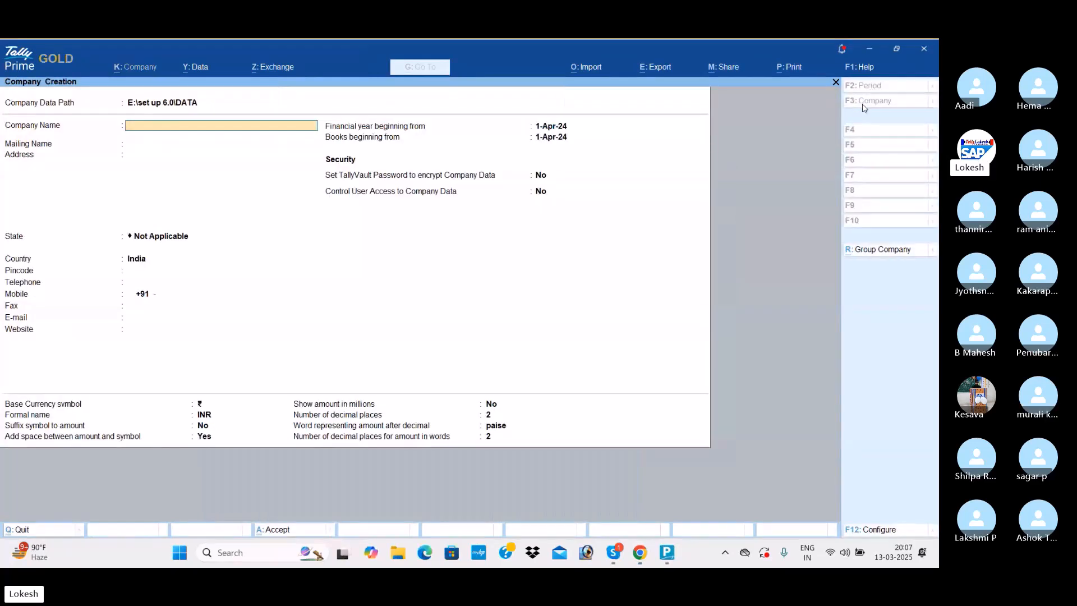
{"action": "type", "text": "IAN REA"}
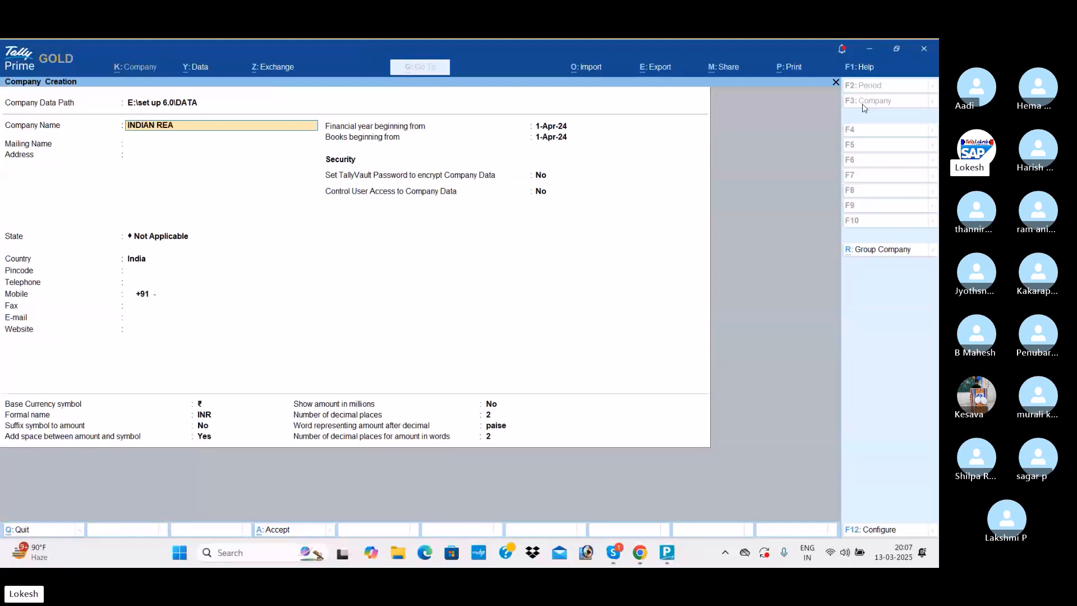
{"action": "type", "text": "DY MADES MARCH 13"}
{"action": "key", "text": "Return"}
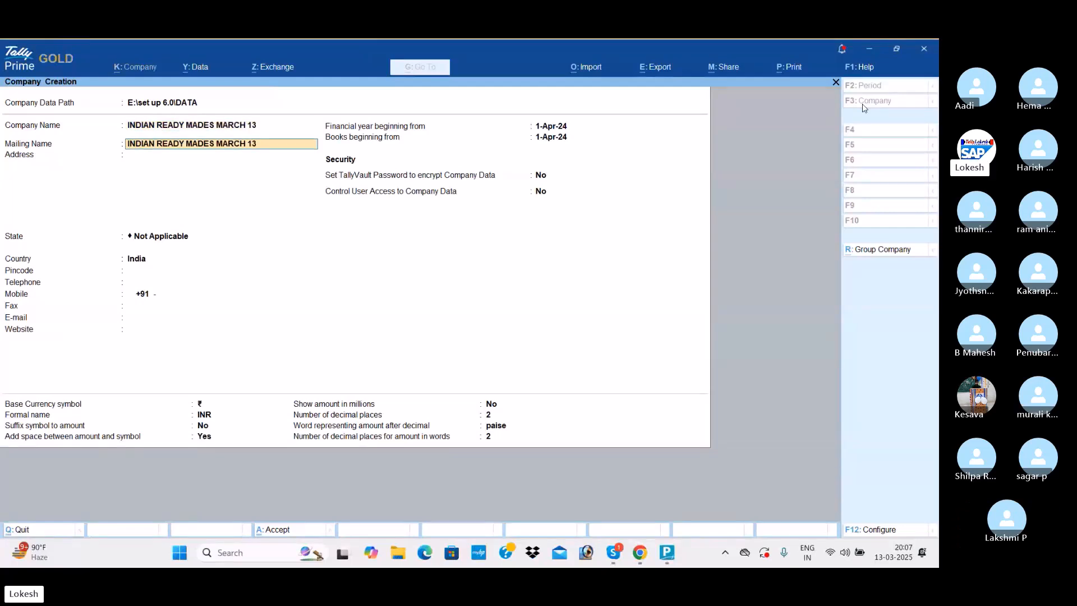
- Keep the default mailing name, set the company's state to Andhra Pradesh and save the company
{"action": "key", "text": "Return"}
{"action": "key", "text": "Return"}
{"action": "key", "text": "Down"}
{"action": "key", "text": "Down"}
{"action": "key", "text": "Return"}
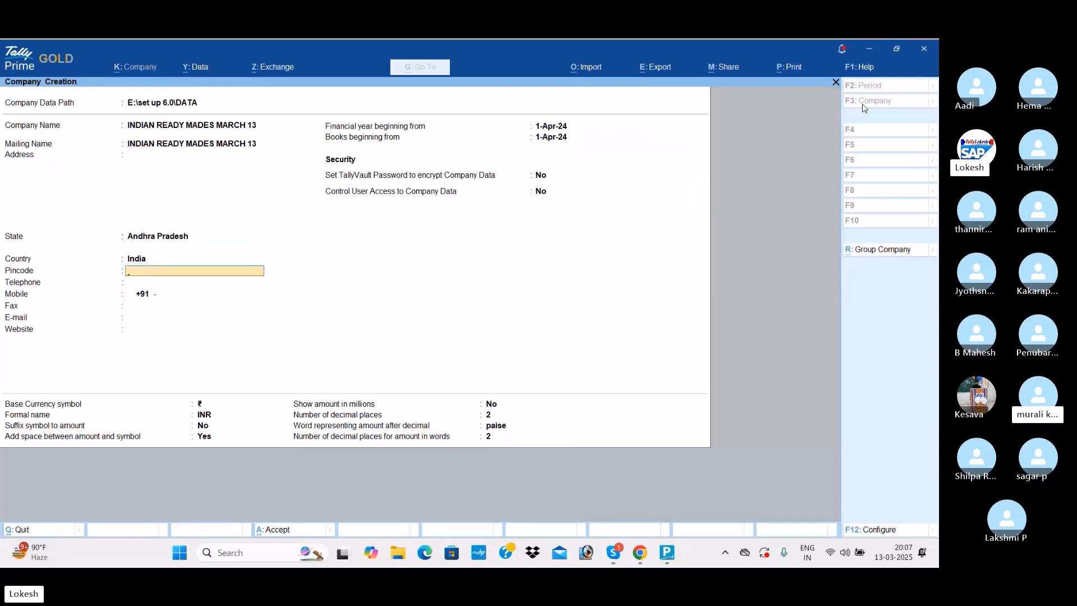
{"action": "key", "text": "ctrl+a"}
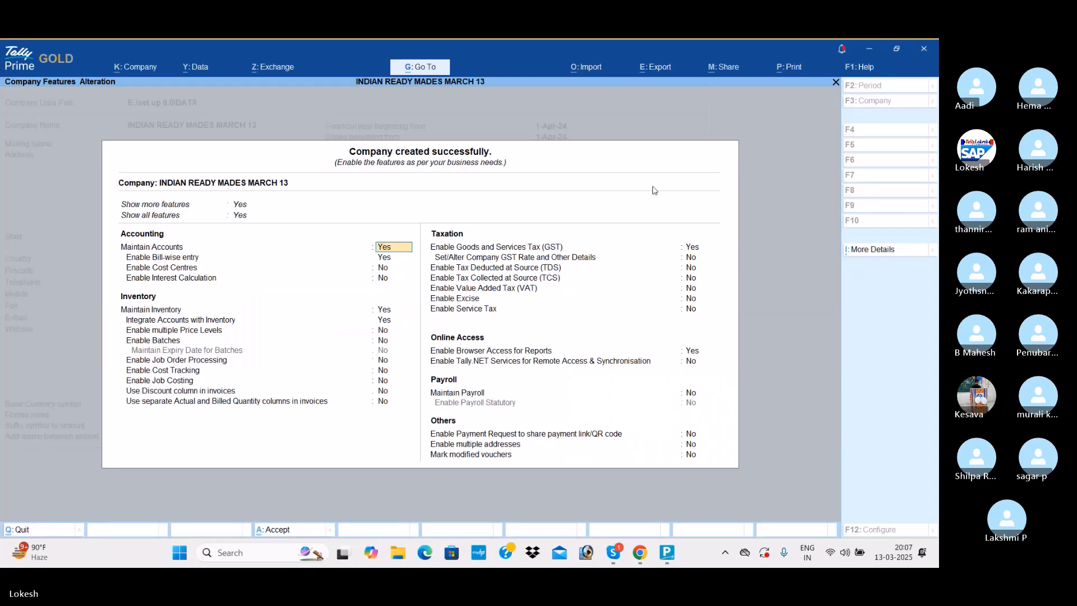
- Set Enable Bill-wise entry to No in the new company's features, keeping the default inventory options
{"action": "key", "text": "Return"}
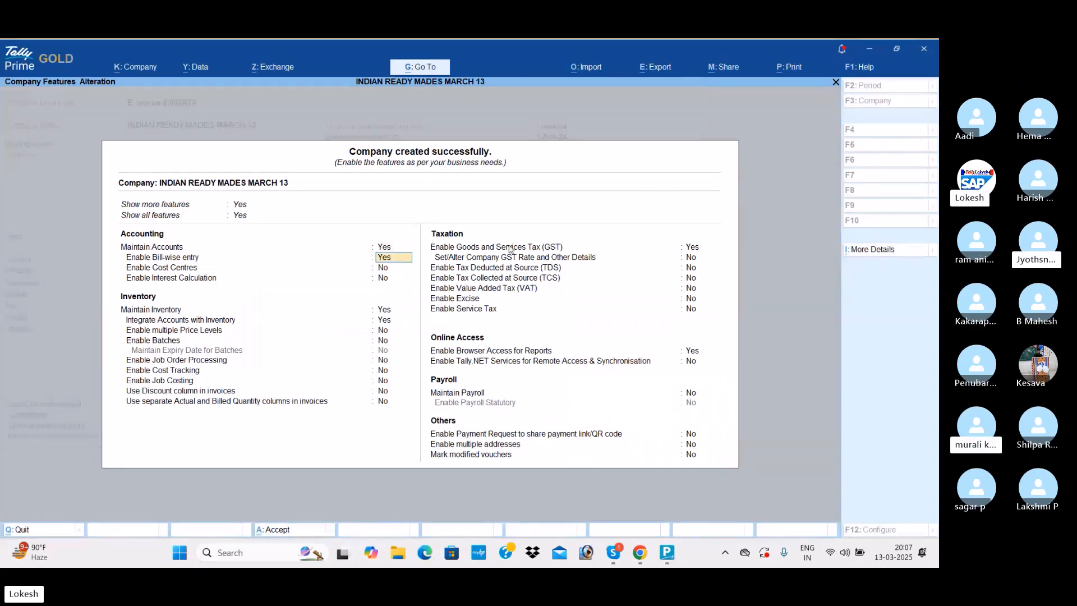
{"action": "key", "text": "n"}
{"action": "key", "text": "Return"}
{"action": "key", "text": "Return"}
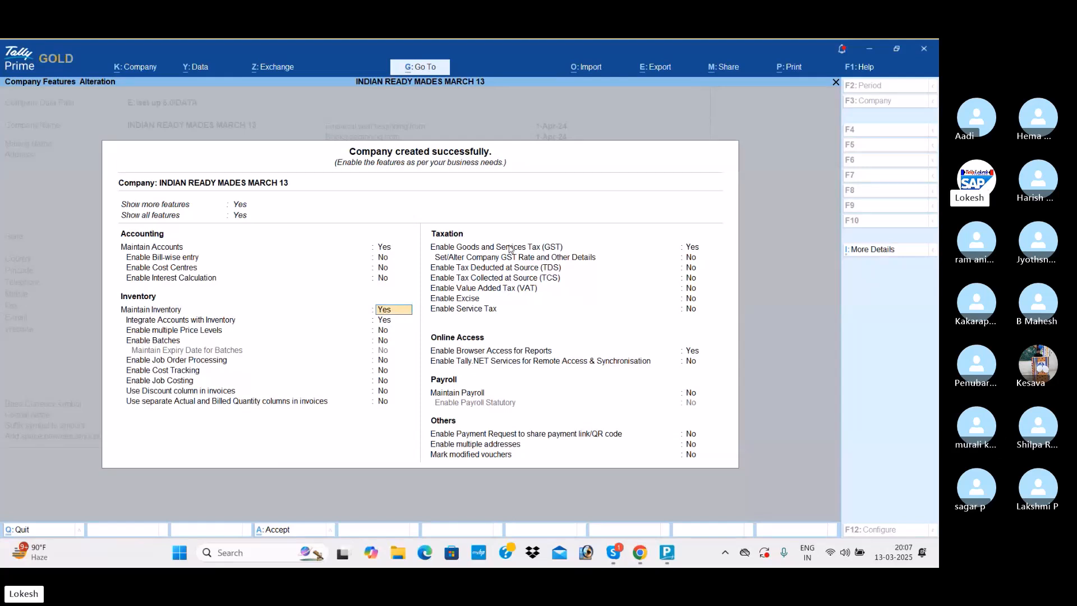
{"action": "key", "text": "Return"}
{"action": "key", "text": "Return"}
{"action": "key", "text": "Return"}
{"action": "key", "text": "Return"}
{"action": "key", "text": "Return"}
{"action": "key", "text": "Return"}
{"action": "key", "text": "Return"}
{"action": "key", "text": "Return"}
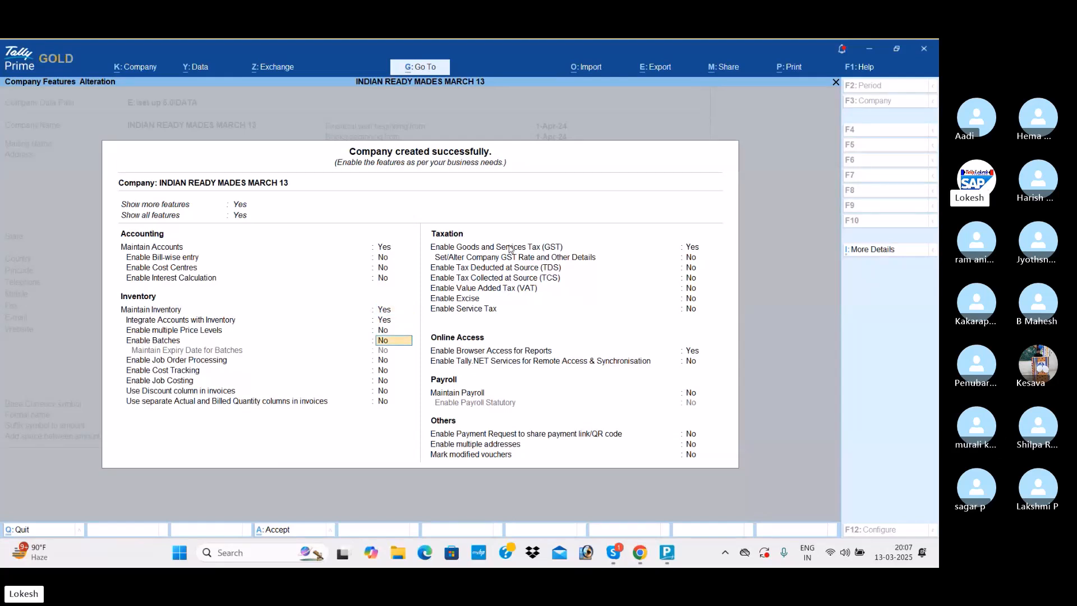
- Set Goods and Services Tax (GST) and Browser Access for Reports to No, and accept the company features
{"action": "key", "text": "Return"}
{"action": "type", "text": "n"}
{"action": "key", "text": "Return"}
{"action": "key", "text": "Return"}
{"action": "key", "text": "Return"}
{"action": "key", "text": "Return"}
{"action": "key", "text": "Return"}
{"action": "type", "text": "n"}
{"action": "key", "text": "Return"}
{"action": "key", "text": "Return"}
{"action": "key", "text": "Return"}
{"action": "key", "text": "Return"}
{"action": "key", "text": "Return"}
{"action": "key", "text": "Return"}
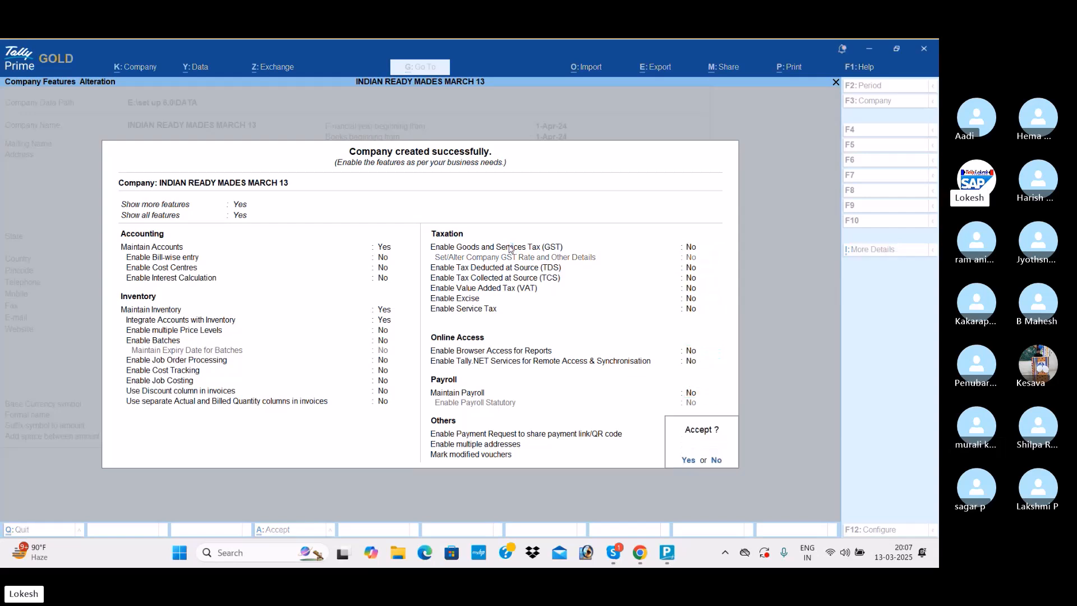
{"action": "key", "text": "Return"}
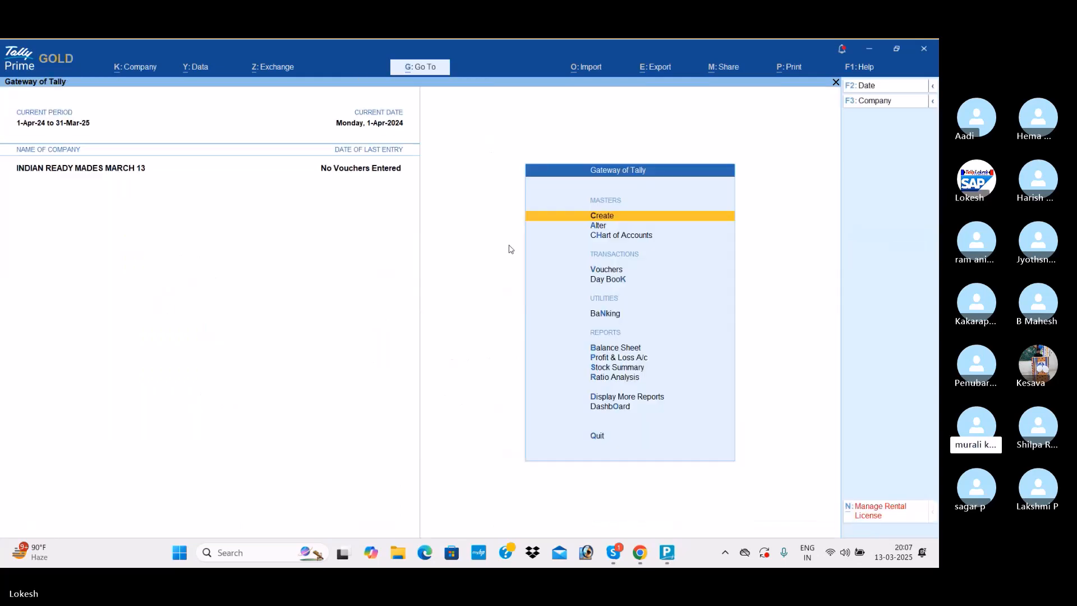
- Create a ledger named Capital under the Capital Account group and save it
{"action": "key", "text": "Return"}
{"action": "key", "text": "Down"}
{"action": "key", "text": "Return"}
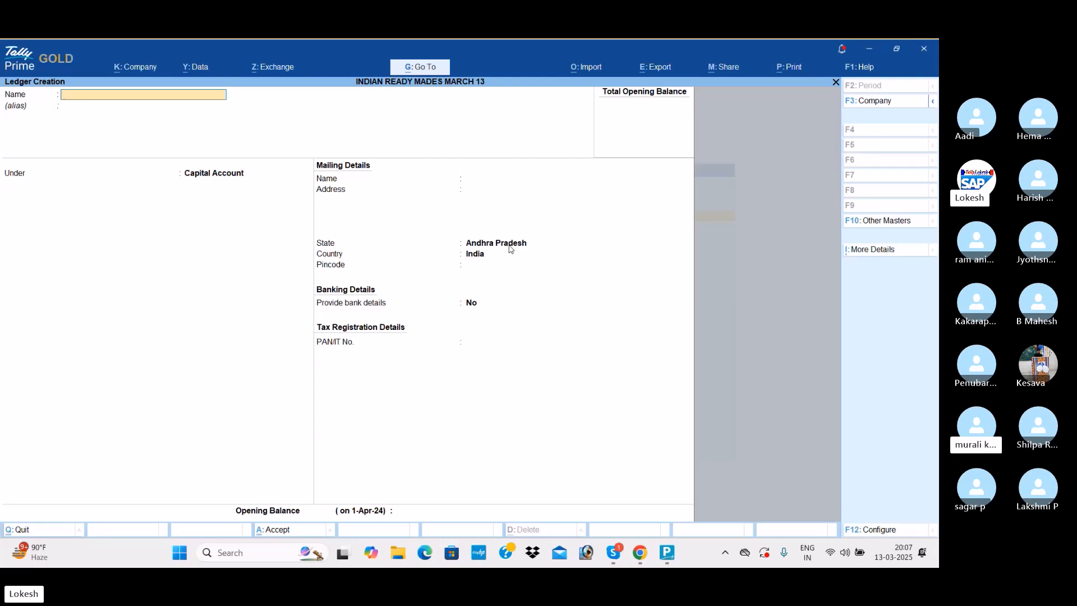
{"action": "type", "text": "C"}
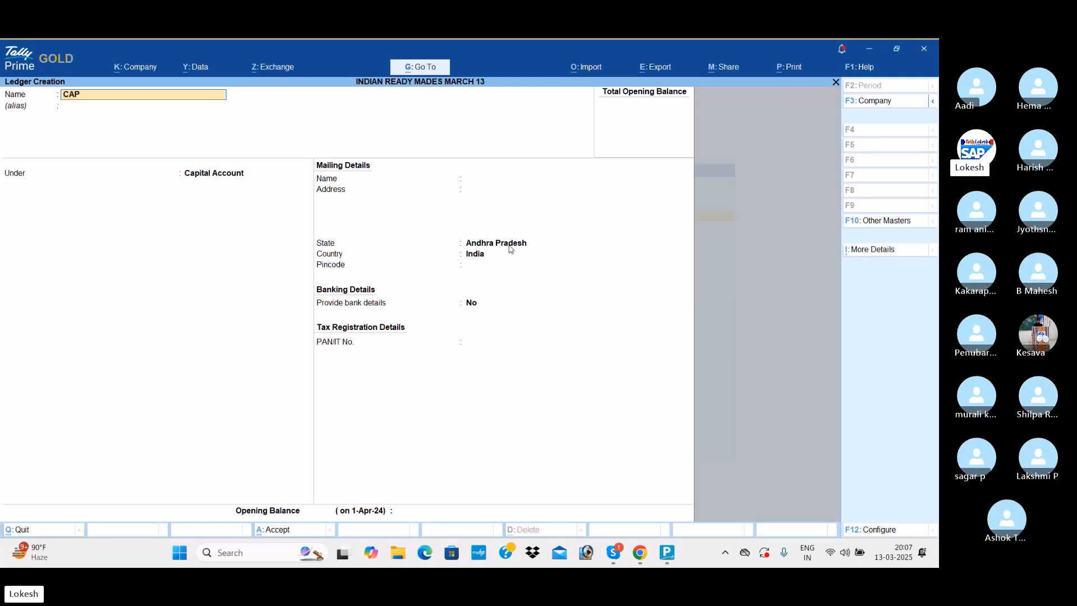
{"action": "type", "text": "apital"}
{"action": "key", "text": "Return"}
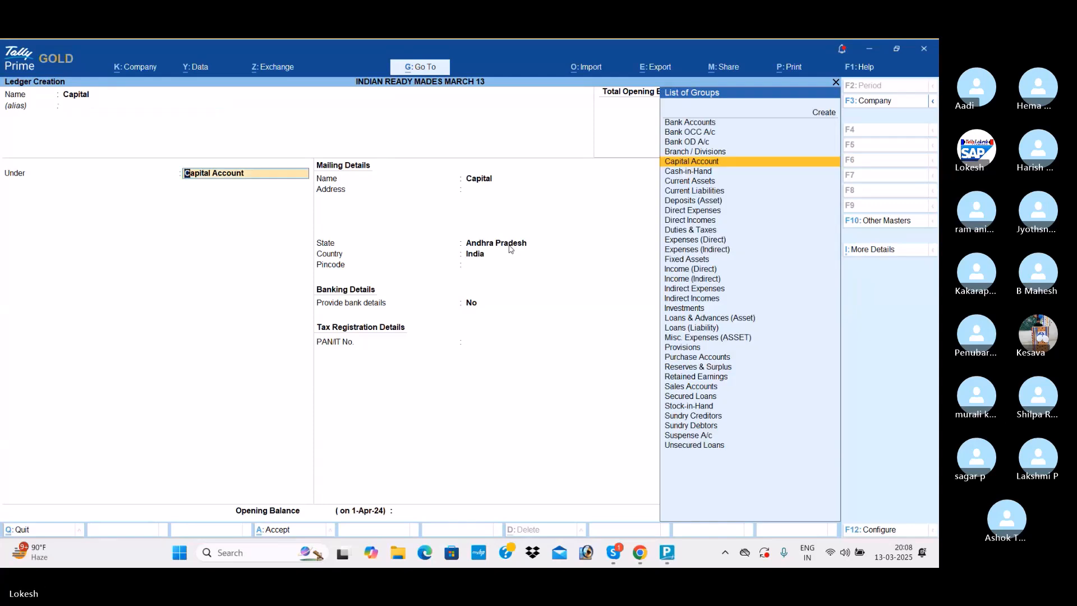
{"action": "key", "text": "Return"}
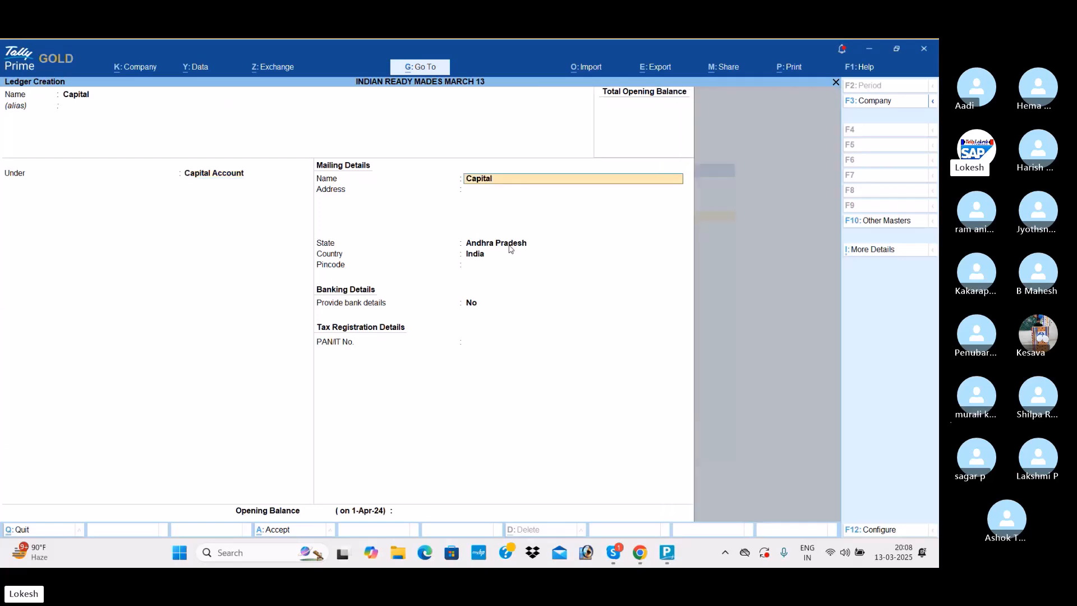
{"action": "key", "text": "ctrl+a"}
- Create a ledger named Purchase under the Purchase Accounts group and save it
{"action": "type", "text": "Pur"}
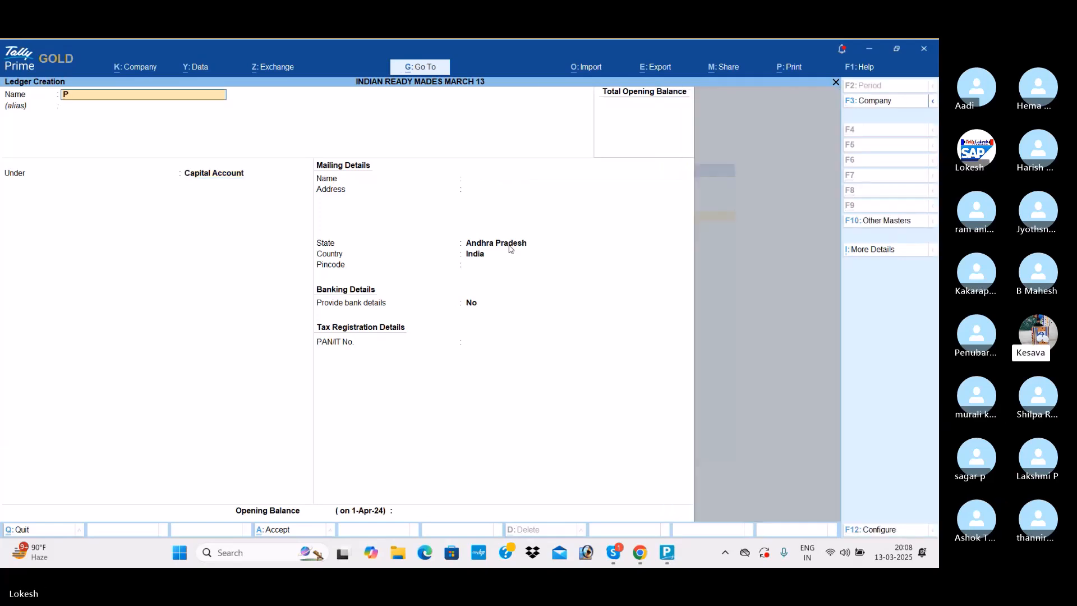
{"action": "key", "text": "Return"}
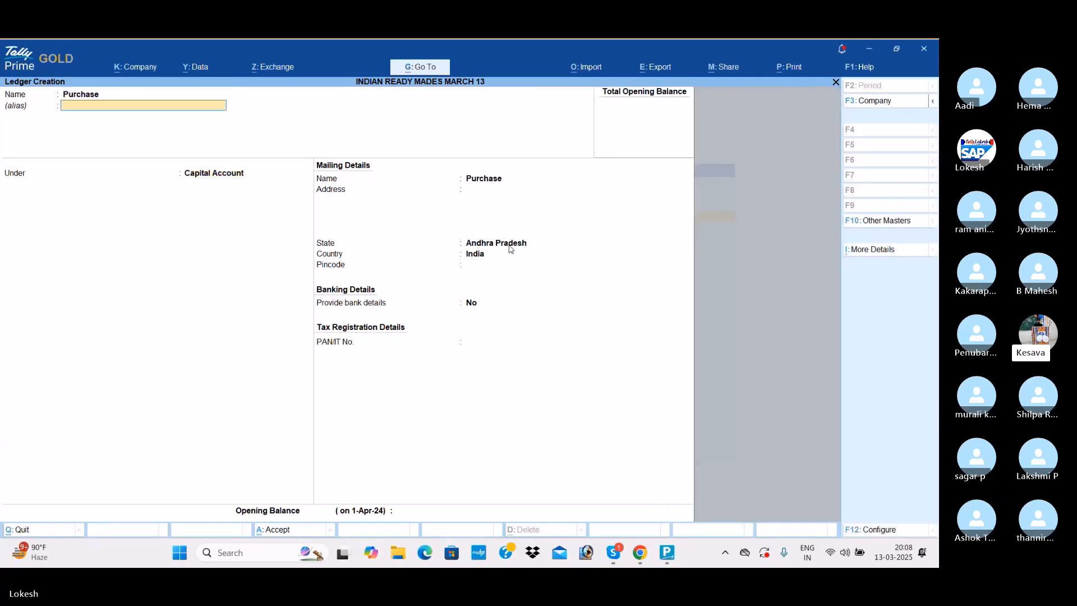
{"action": "type", "text": "Pu"}
{"action": "key", "text": "Return"}
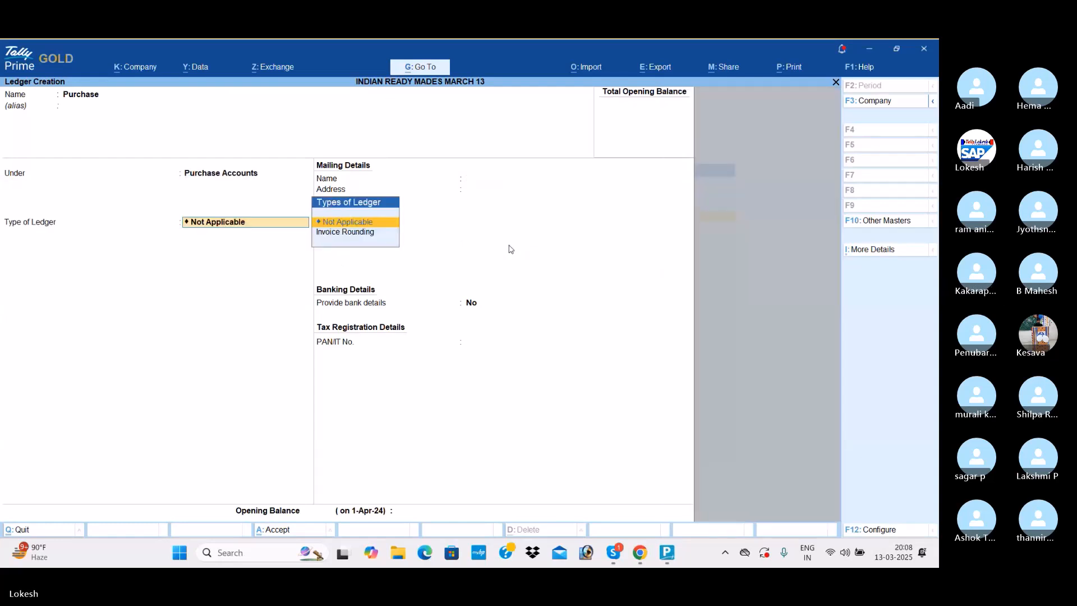
{"action": "key", "text": "ctrl+a"}
- Create a ledger named Indian Garments under the Sundry Creditors group and save it
{"action": "type", "text": "I"}
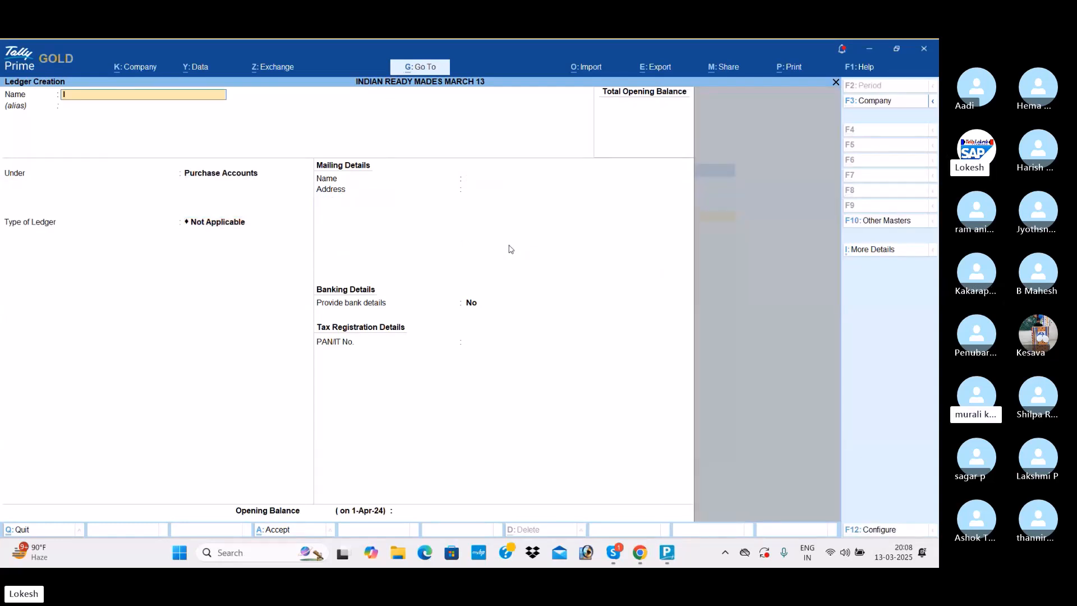
{"action": "type", "text": "ndian Garme"}
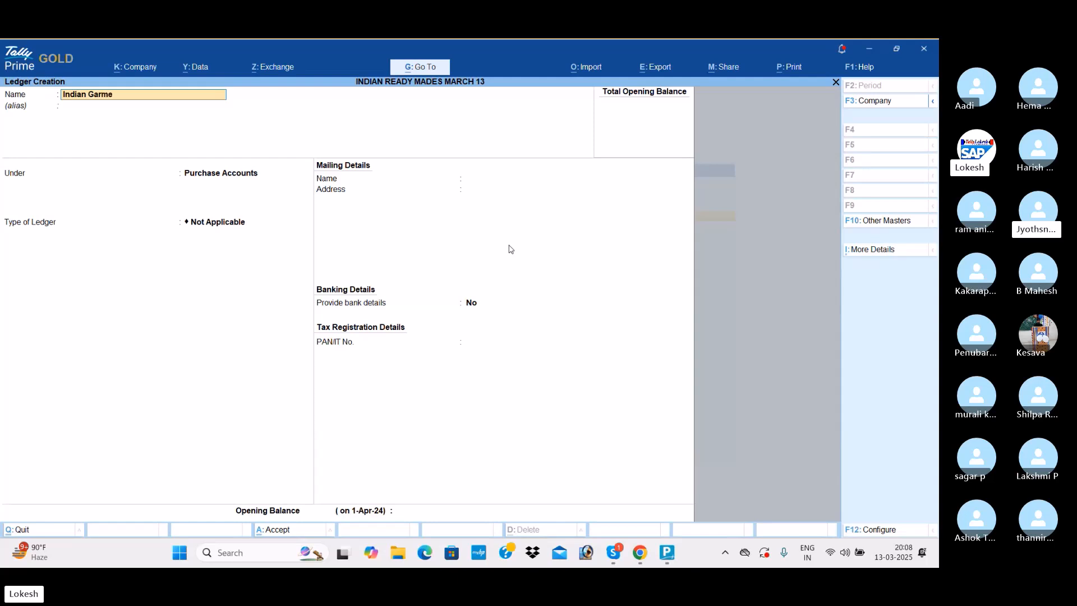
{"action": "type", "text": "nts"}
{"action": "key", "text": "Return"}
{"action": "type", "text": "Sun"}
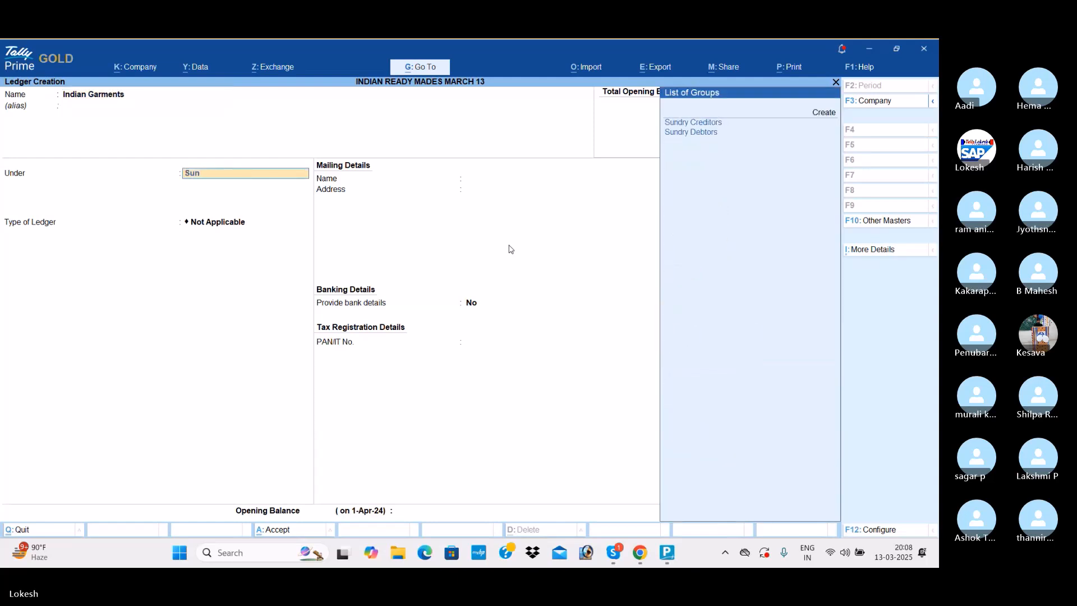
{"action": "key", "text": "Return"}
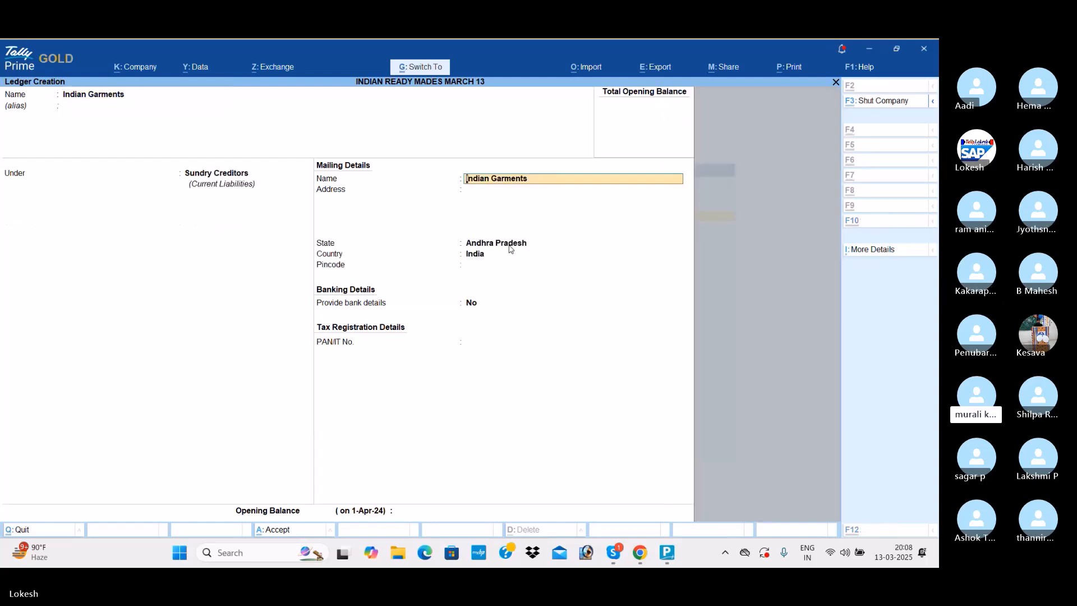
{"action": "key", "text": "ctrl+a"}
- Create a ledger named Galaxy Pvt Ltd under the Sundry Creditors group and save it
{"action": "type", "text": "Galaxy Pvt"}
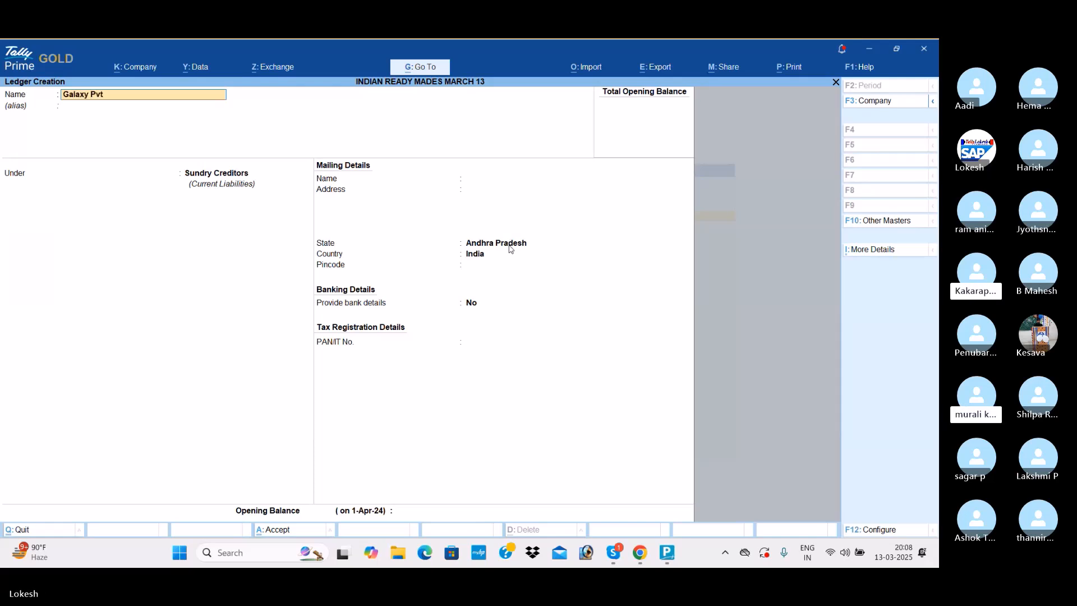
{"action": "type", "text": " Ltd"}
{"action": "key", "text": "Return"}
{"action": "key", "text": "Return"}
{"action": "key", "text": "Return"}
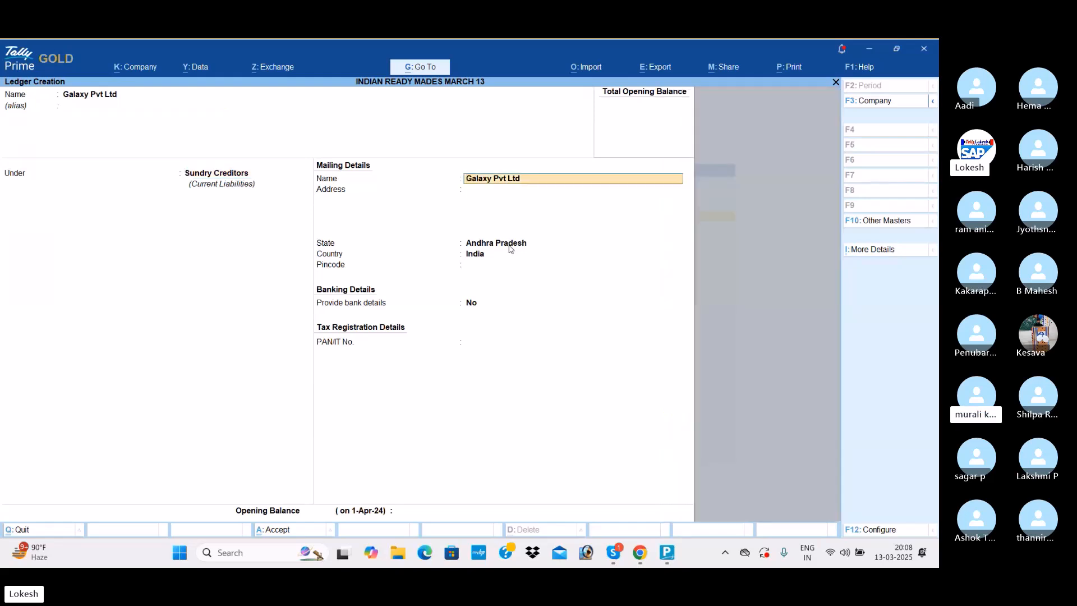
{"action": "key", "text": "ctrl+a"}
- Create a ledger named Niraja Traders under the Sundry Creditors group and save it
{"action": "type", "text": "Niraj"}
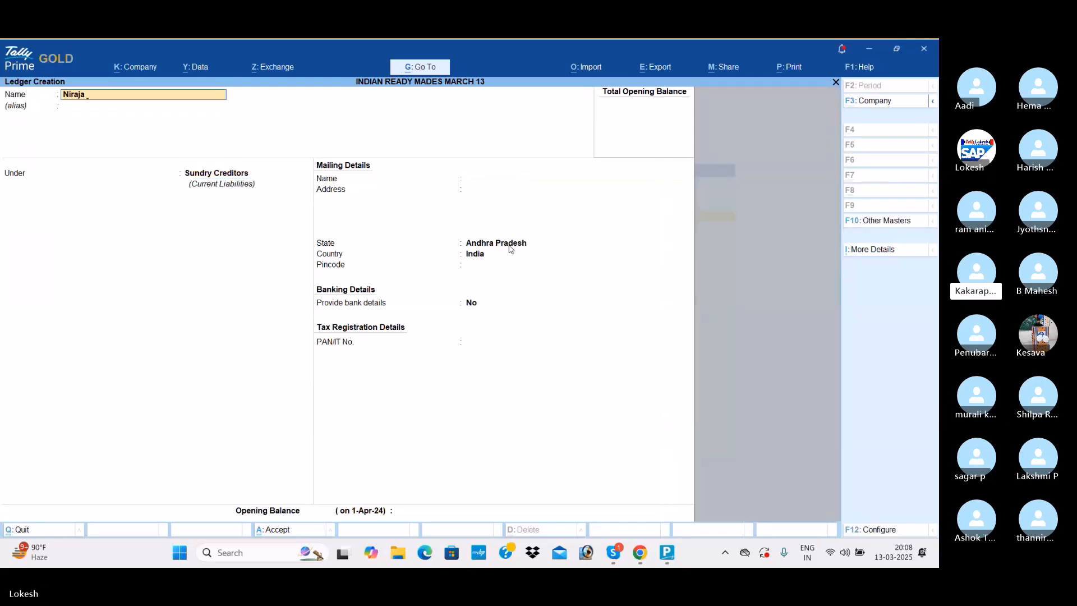
{"action": "type", "text": "a Traders"}
{"action": "key", "text": "Return"}
{"action": "key", "text": "Return"}
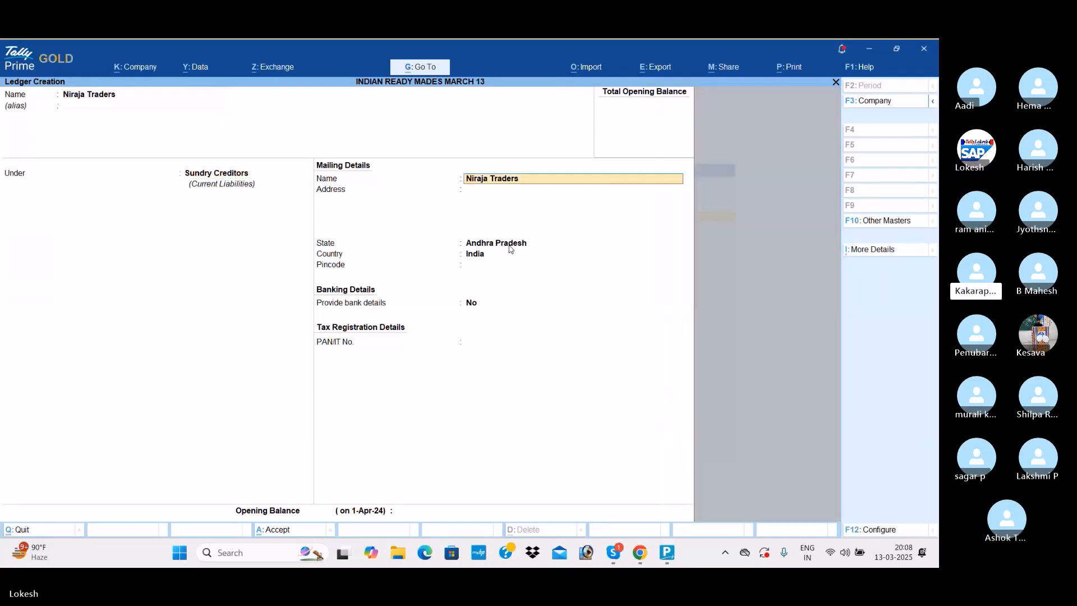
- Create a ledger named Wages under the Direct Expenses group and save it
{"action": "key", "text": "Return"}
{"action": "key", "text": "ctrl+a"}
{"action": "type", "text": "Wages"}
{"action": "key", "text": "Return"}
{"action": "key", "text": "Return"}
{"action": "type", "text": "Dir"}
{"action": "key", "text": "Return"}
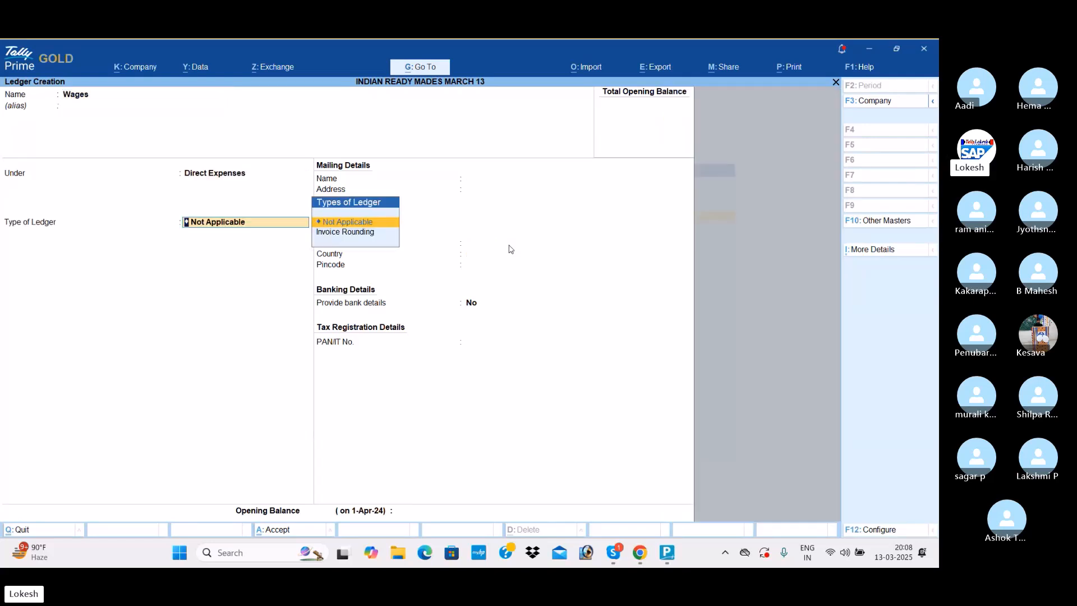
{"action": "key", "text": "ctrl+a"}
- Create a ledger named Other Misc Exp under the Direct Expenses group and save it
{"action": "type", "text": "Othe"}
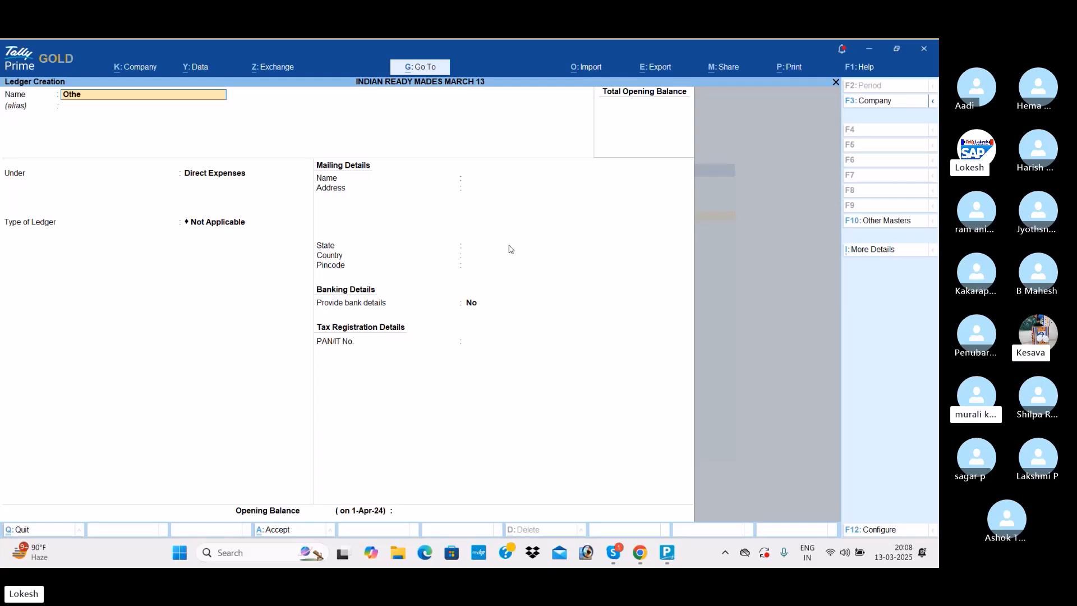
{"action": "type", "text": "r misc"}
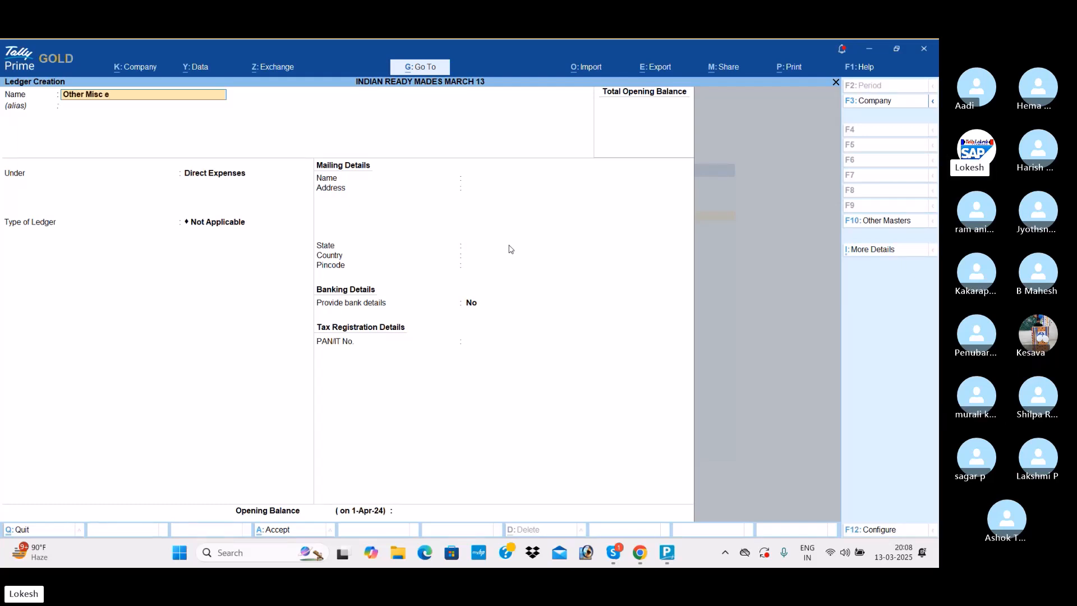
{"action": "type", "text": " Exp"}
{"action": "key", "text": "Return"}
{"action": "key", "text": "Return"}
{"action": "key", "text": "ctrl+a"}
- Create a ledger named Sales under the Sales Accounts group and save it
{"action": "type", "text": "Sales"}
{"action": "key", "text": "Return"}
{"action": "key", "text": "Return"}
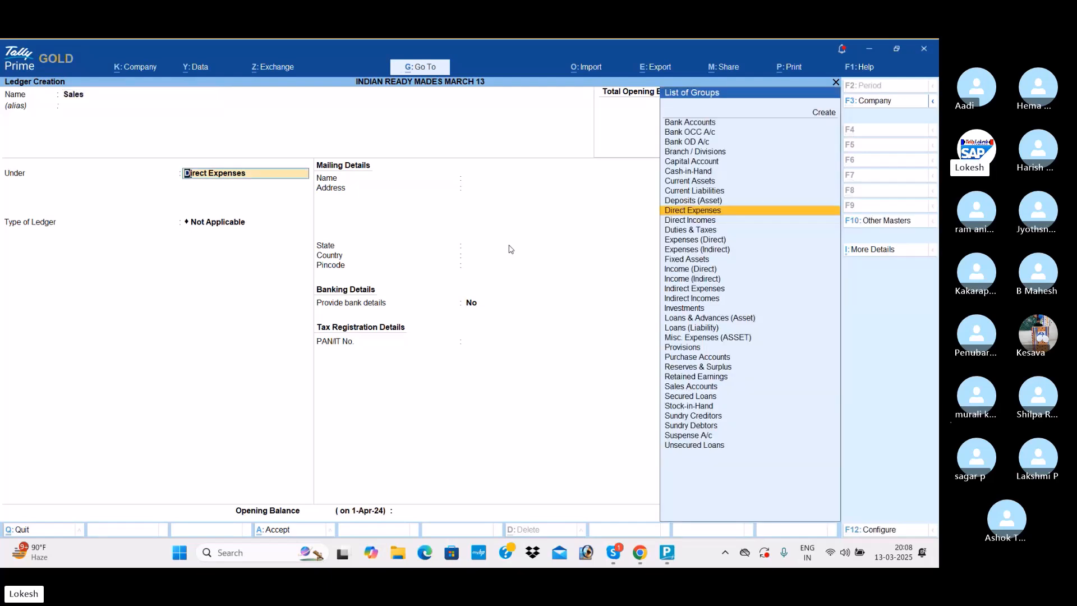
{"action": "type", "text": "s"}
{"action": "key", "text": "Return"}
{"action": "key", "text": "Return"}
{"action": "key", "text": "ctrl+a"}
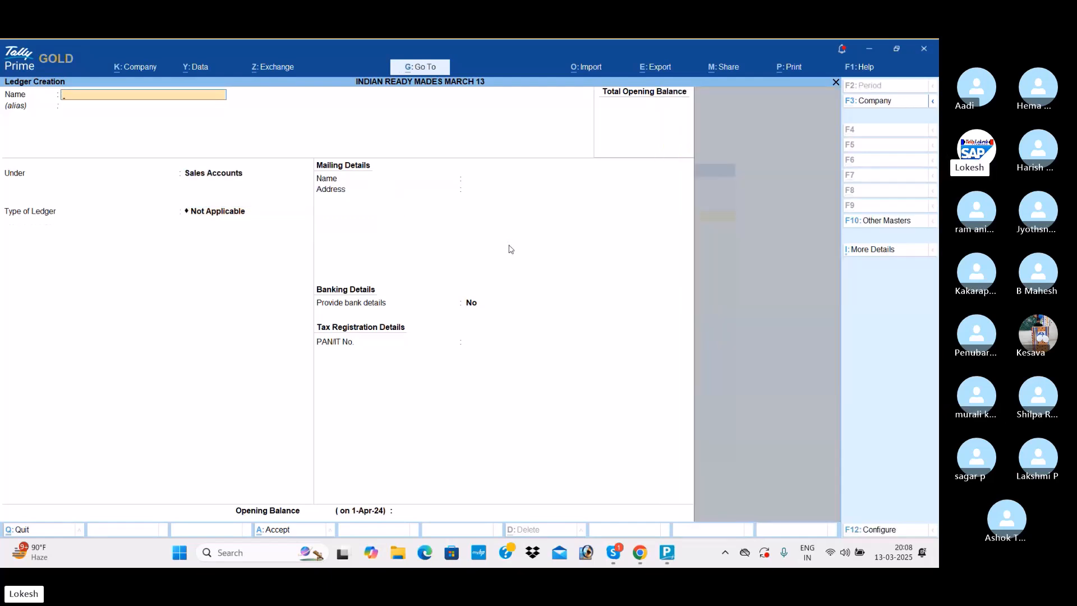
- Create a ledger named Kishore Cloth Center under the Sundry Debtors group, save it and leave ledger creation
{"action": "type", "text": "Kishore Cloth Center"}
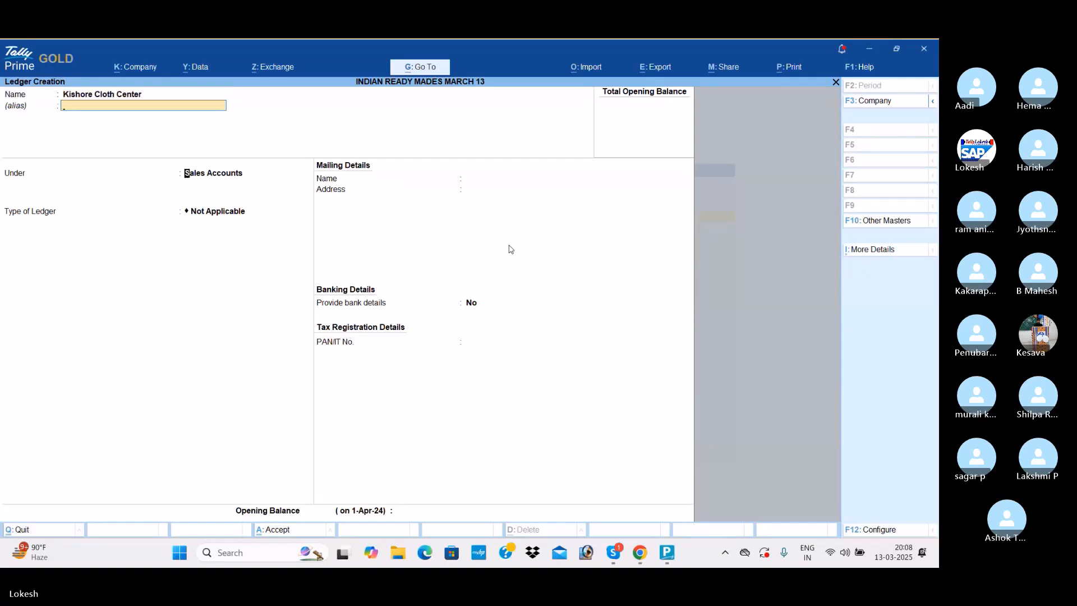
{"action": "key", "text": "Return"}
{"action": "type", "text": "Sun"}
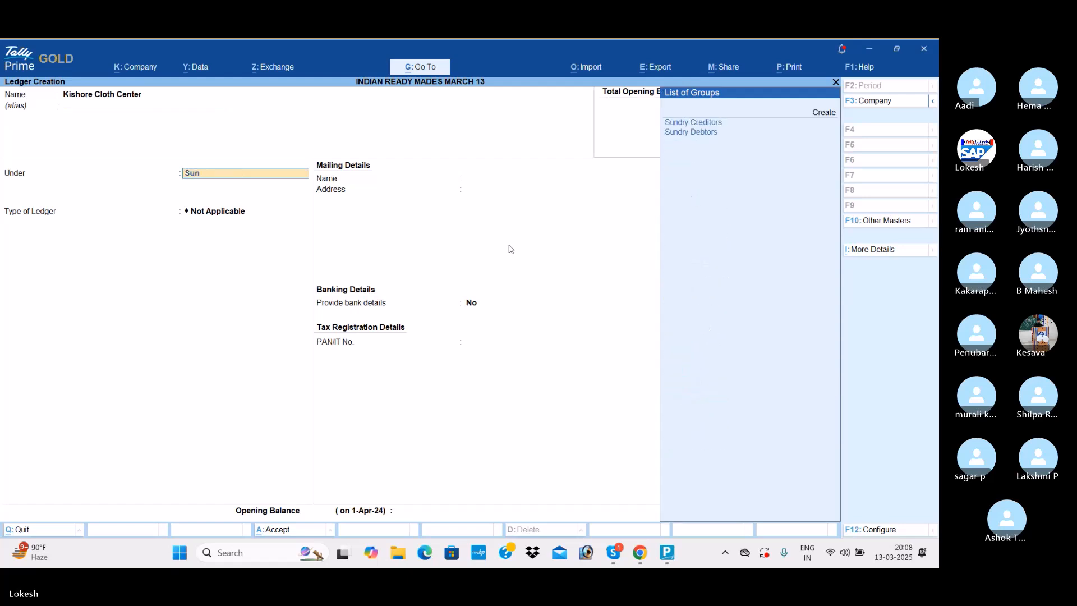
{"action": "key", "text": "Return"}
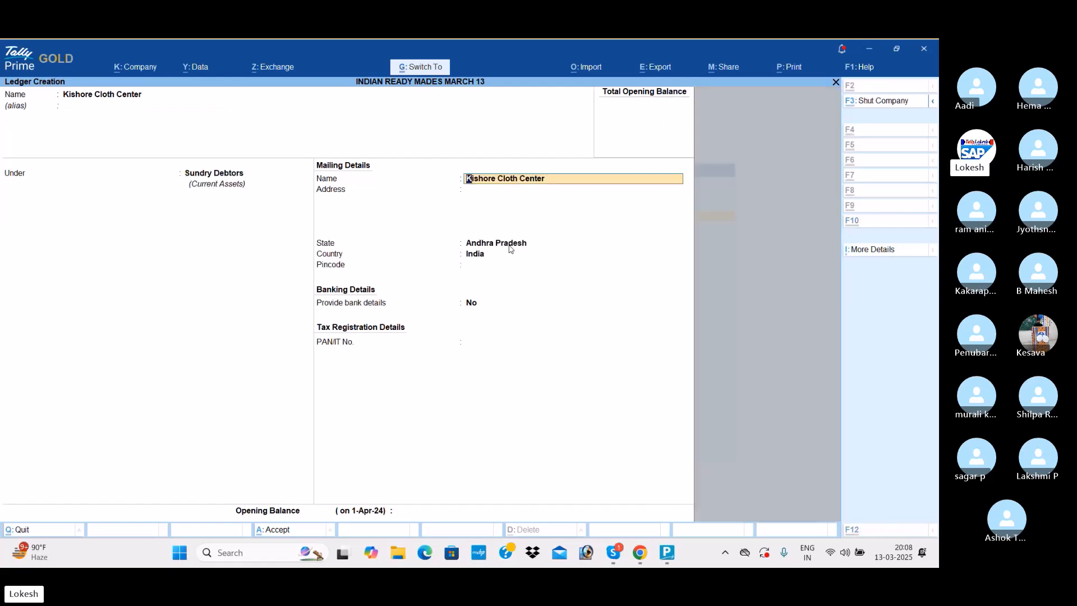
{"action": "key", "text": "ctrl+a"}
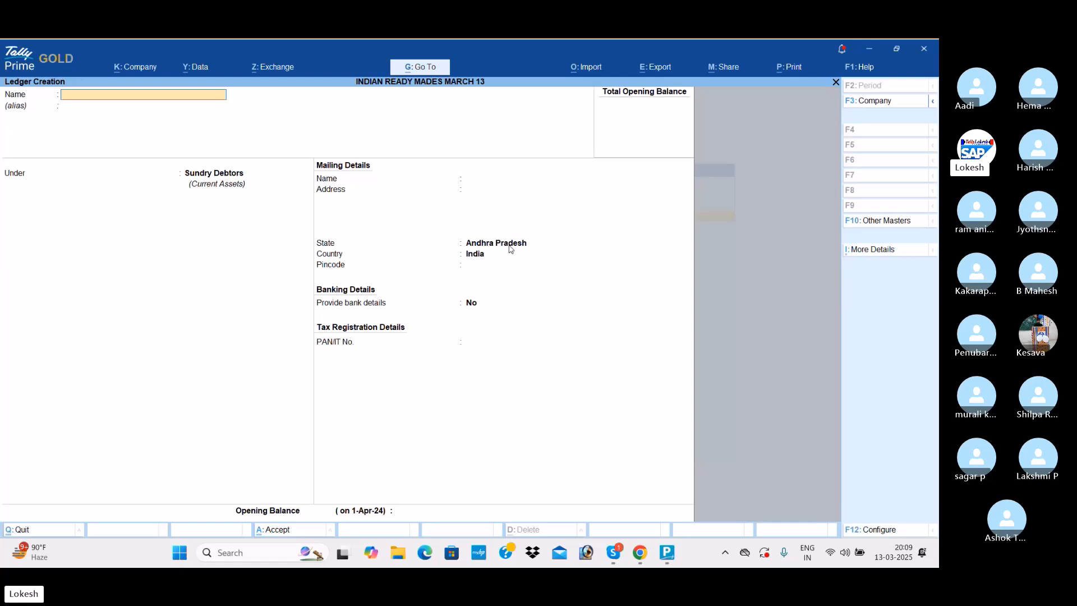
{"action": "key", "text": "Escape"}
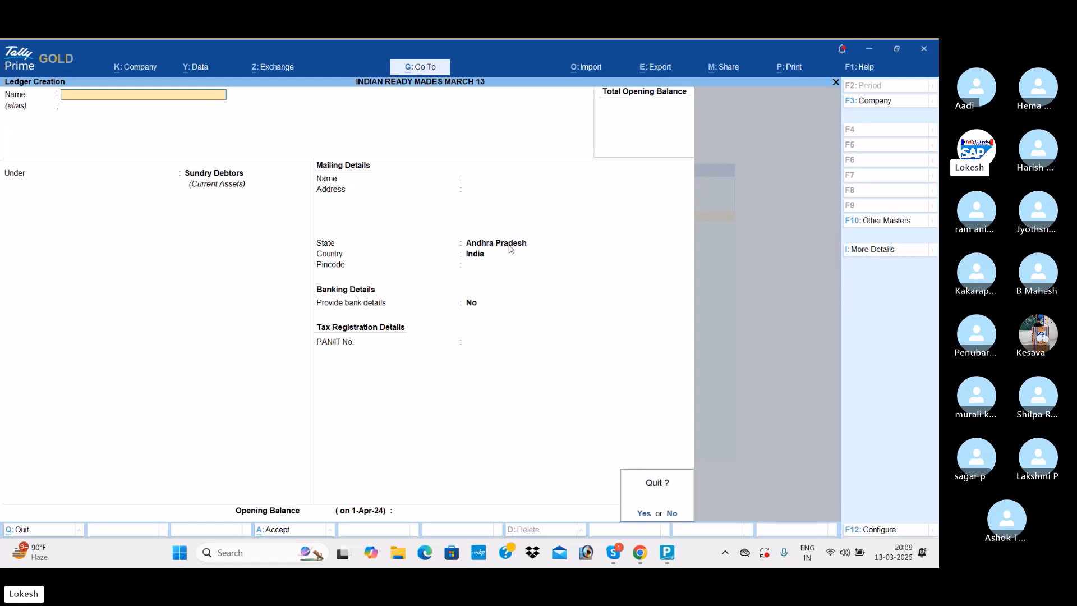
{"action": "key", "text": "Return"}
- Create a simple unit of measure with the symbol mt and the formal name Meters
{"action": "key", "text": "Down"}
{"action": "key", "text": "Down"}
{"action": "key", "text": "Down"}
{"action": "key", "text": "Down"}
{"action": "key", "text": "Down"}
{"action": "key", "text": "Down"}
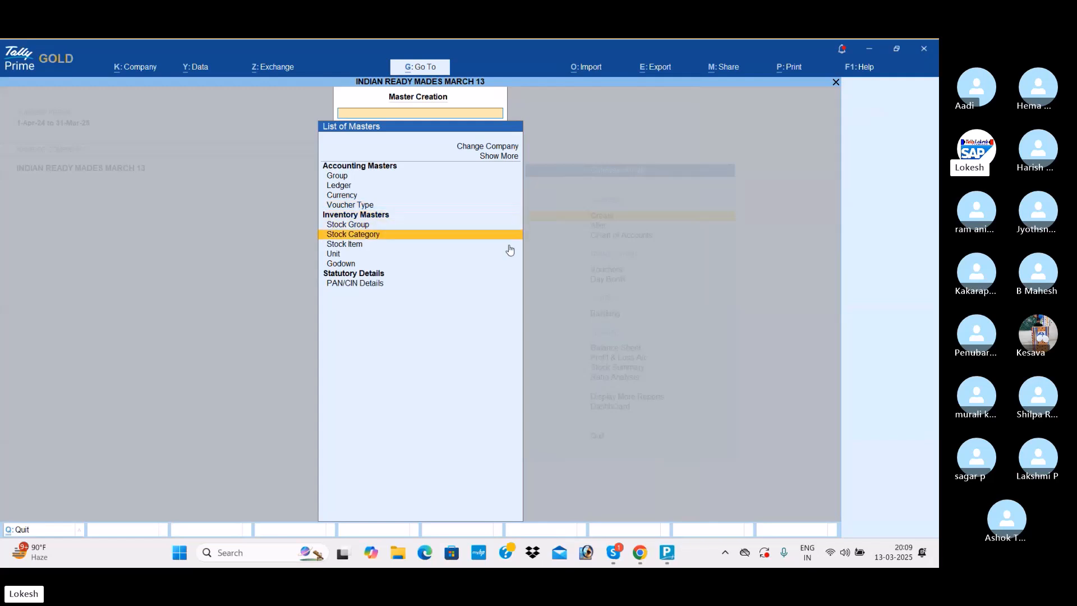
{"action": "key", "text": "Return"}
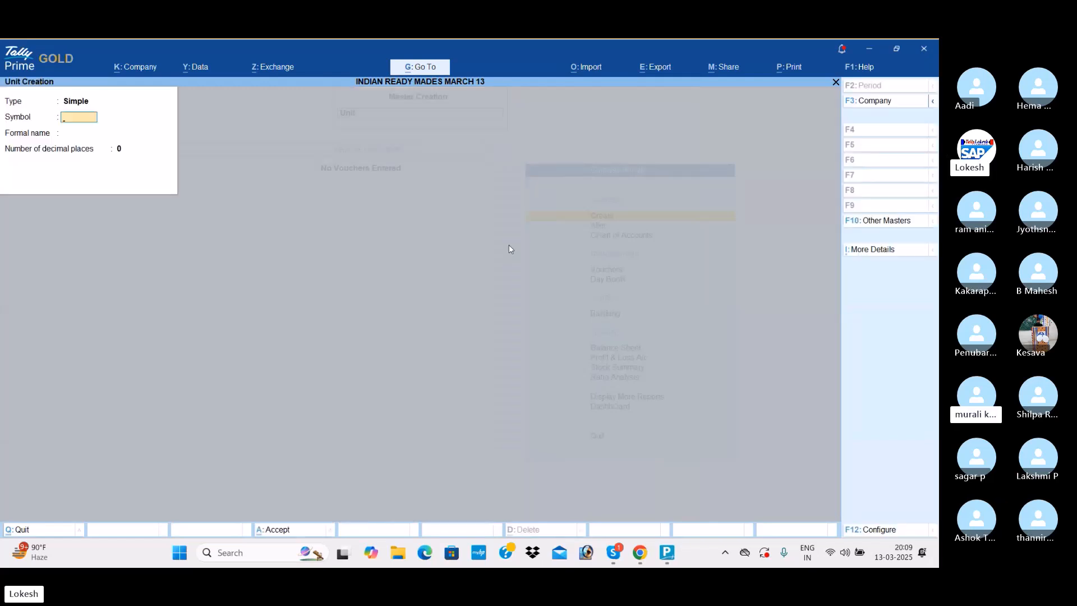
{"action": "type", "text": "Mt"}
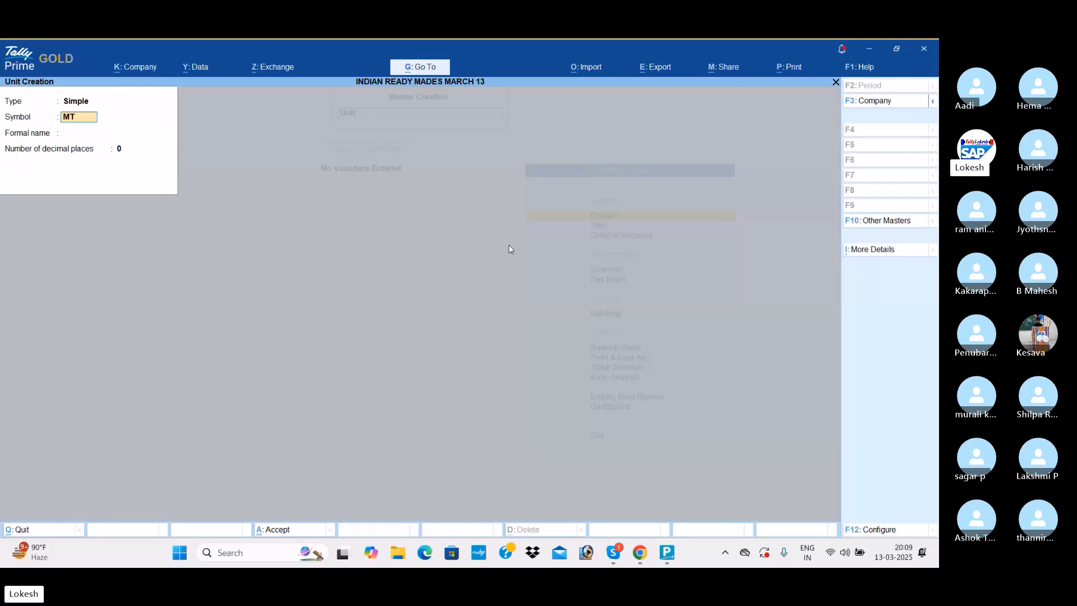
{"action": "key", "text": "BackSpace"}
{"action": "key", "text": "BackSpace"}
{"action": "type", "text": "mt"}
{"action": "key", "text": "Return"}
{"action": "type", "text": "Met"}
{"action": "key", "text": "Return"}
{"action": "key", "text": "Return"}
- Create a simple unit of measure with the symbol dz and the formal name Dozenns
{"action": "key", "text": "Return"}
{"action": "type", "text": "d"}
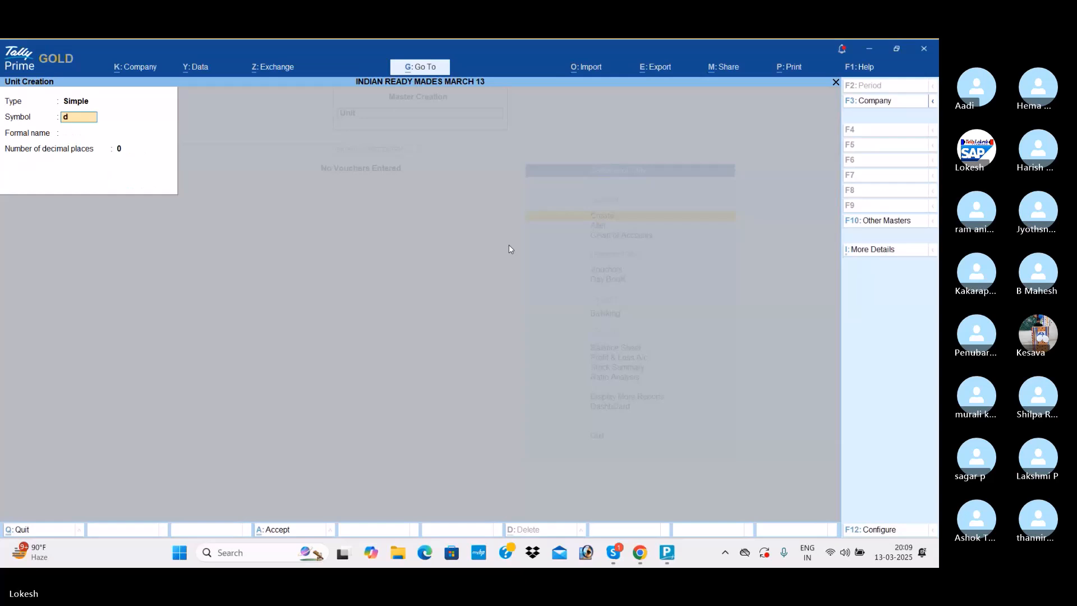
{"action": "type", "text": "z"}
{"action": "key", "text": "Return"}
{"action": "type", "text": "Do"}
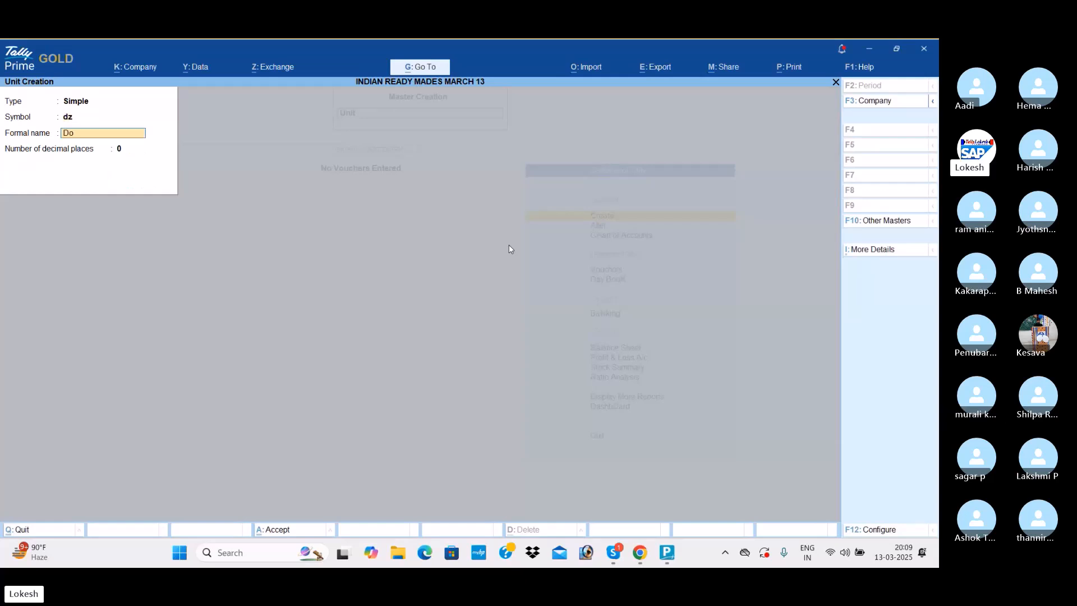
{"action": "type", "text": "zen"}
- Create a simple unit of measure with the symbol pc and the formal name Pices
{"action": "key", "text": "Return"}
{"action": "key", "text": "Return"}
{"action": "key", "text": "Return"}
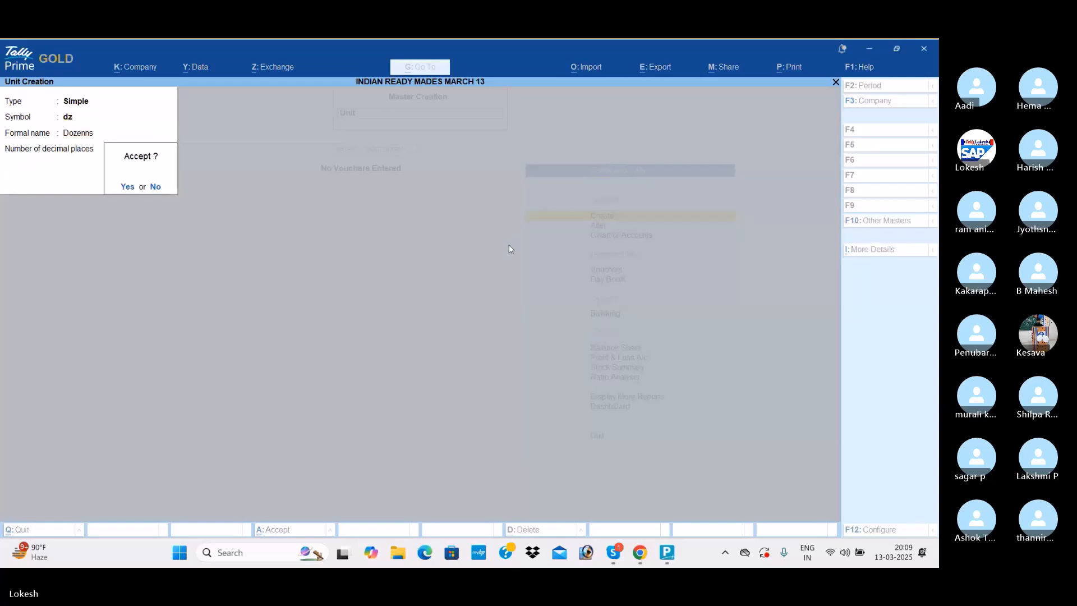
{"action": "type", "text": "pc"}
{"action": "key", "text": "Return"}
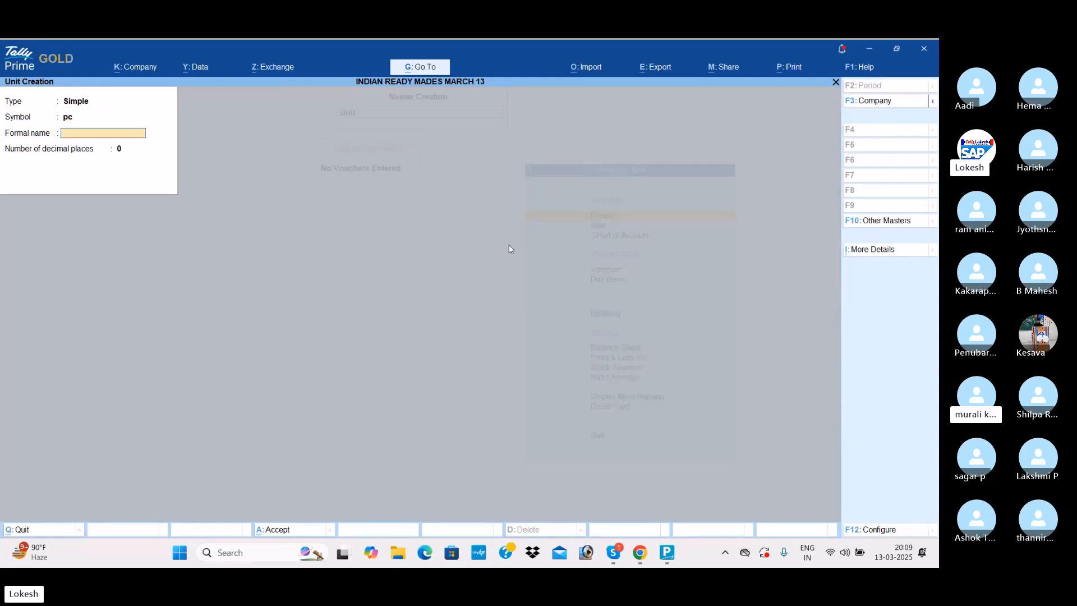
{"action": "type", "text": "Pic"}
{"action": "key", "text": "Return"}
{"action": "key", "text": "Return"}
{"action": "key", "text": "Return"}
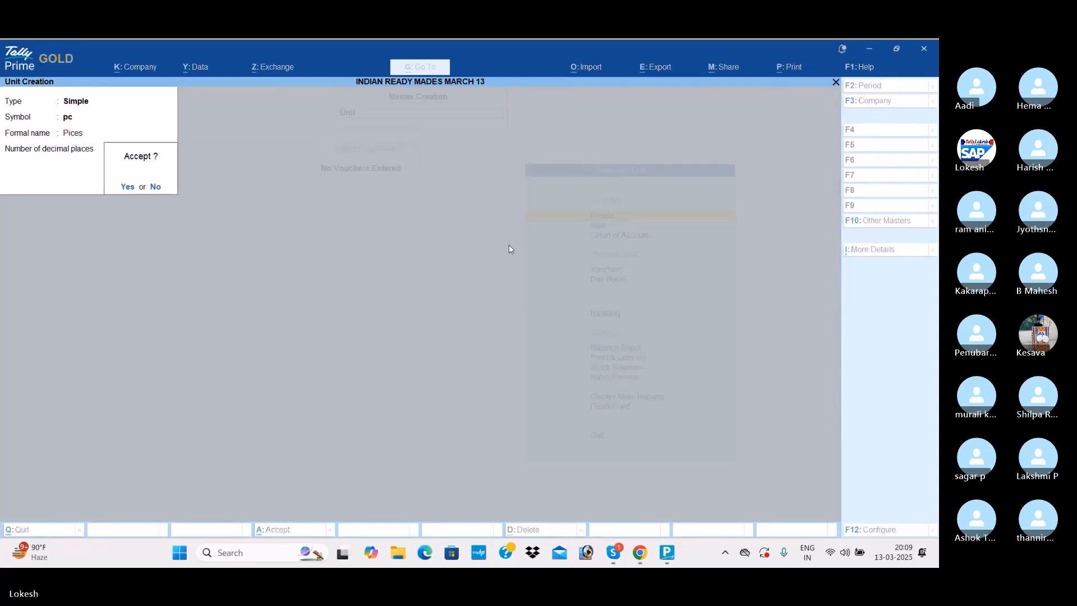
- Create a unit with the symbol nos and the formal name Numbers, and leave unit creation
{"action": "key", "text": "Return"}
{"action": "type", "text": "Numbers"}
{"action": "key", "text": "Return"}
{"action": "key", "text": "Return"}
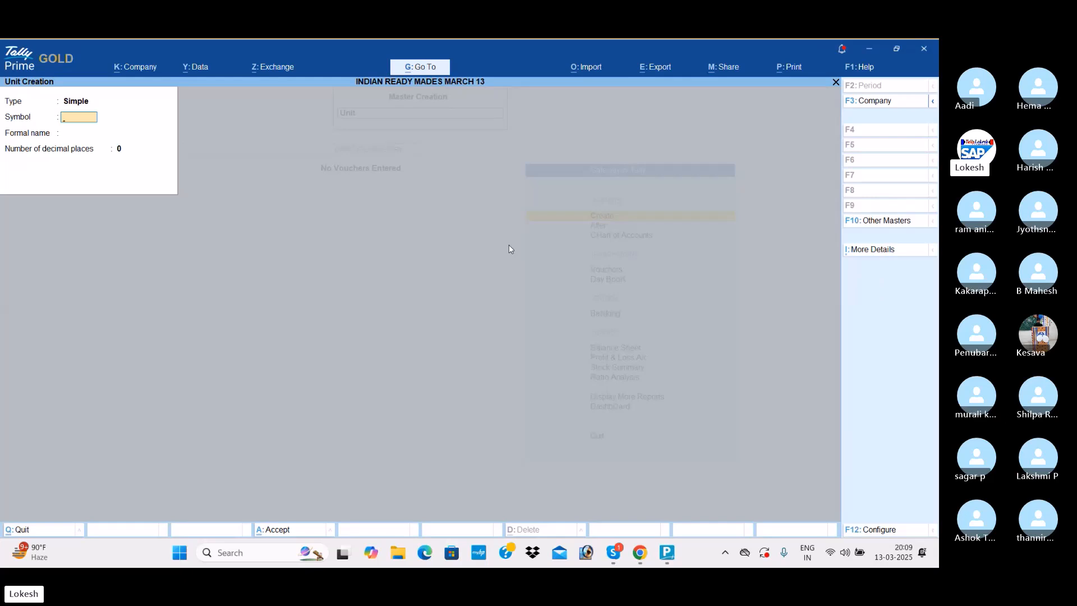
{"action": "key", "text": "Escape"}
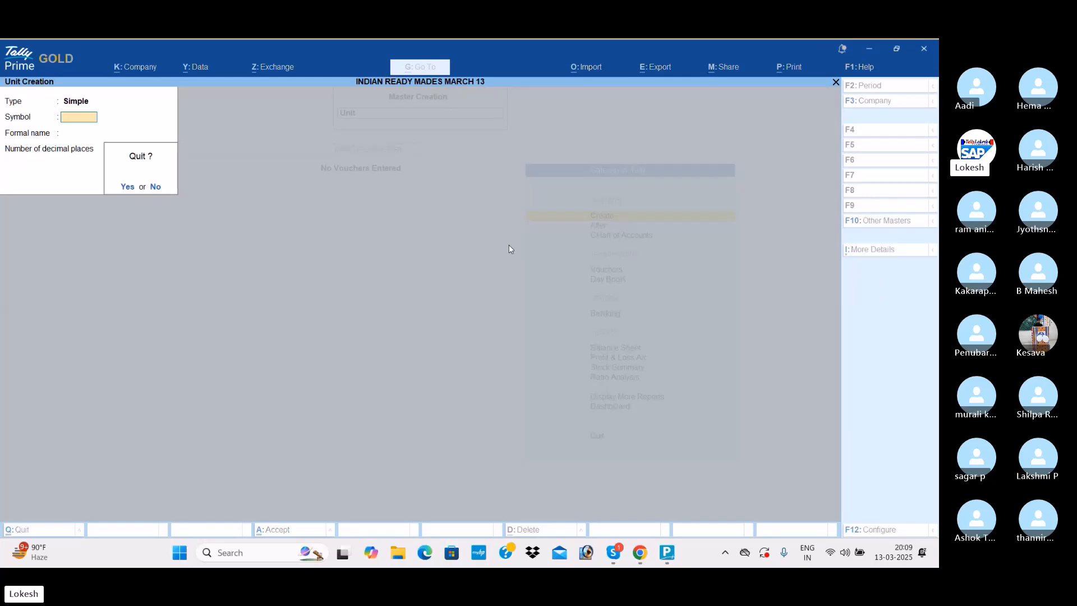
{"action": "key", "text": "y"}
- Create a stock group named Cloths under Primary and save it
{"action": "key", "text": "Up"}
{"action": "key", "text": "Up"}
{"action": "key", "text": "Up"}
{"action": "key", "text": "Return"}
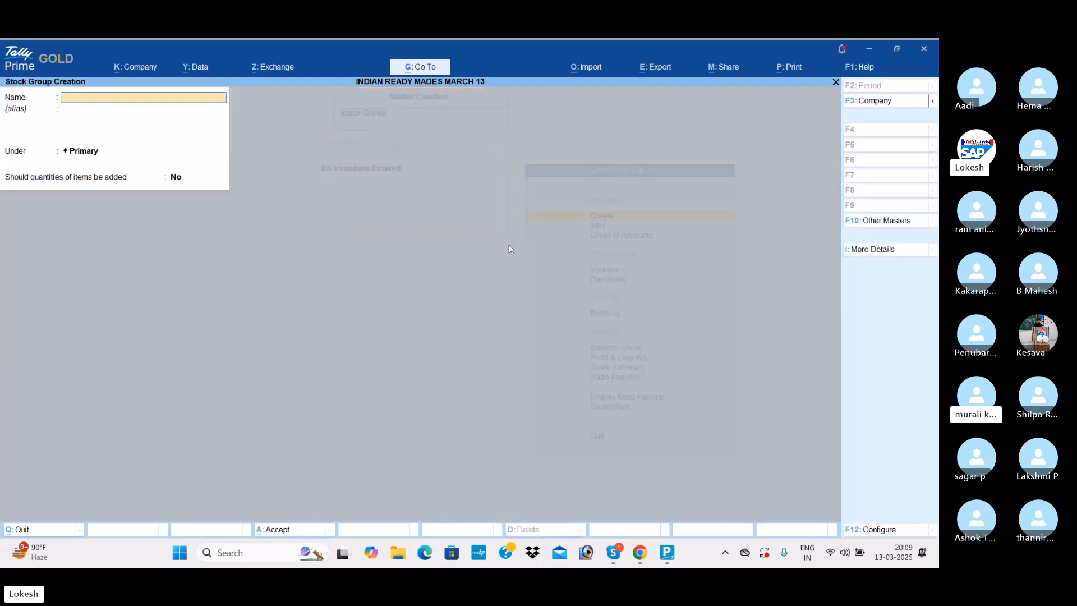
{"action": "type", "text": "Cloth"}
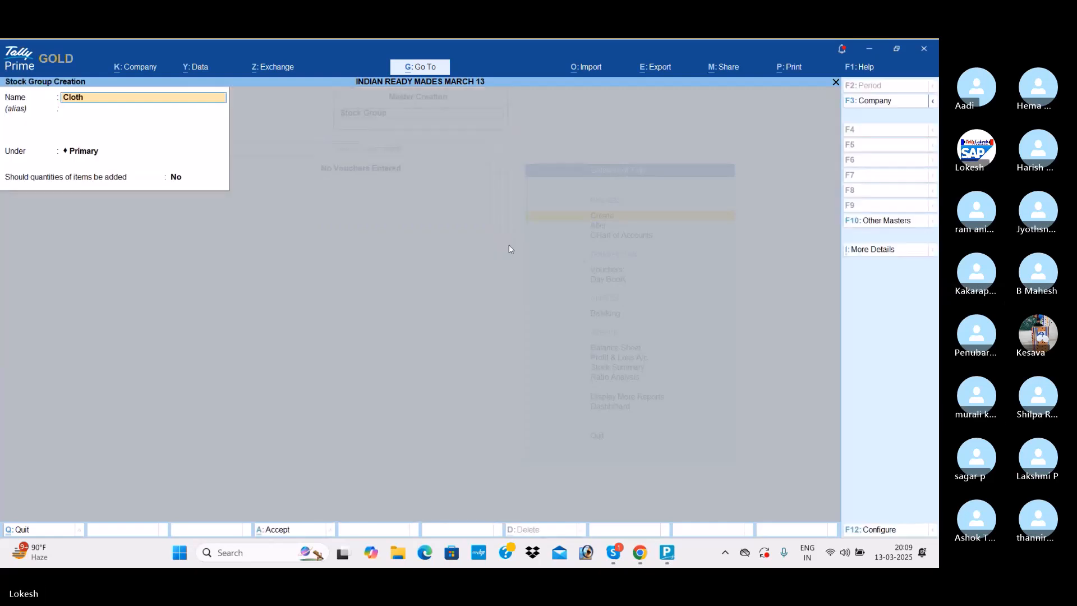
{"action": "key", "text": "Return"}
{"action": "key", "text": "Return"}
{"action": "key", "text": "Return"}
- Create a stock group named Buttons under Primary and save it
{"action": "key", "text": "Return"}
{"action": "key", "text": "Return"}
{"action": "type", "text": "Buttons"}
{"action": "key", "text": "Return"}
{"action": "key", "text": "Return"}
{"action": "key", "text": "Return"}
{"action": "key", "text": "Return"}
{"action": "key", "text": "Return"}
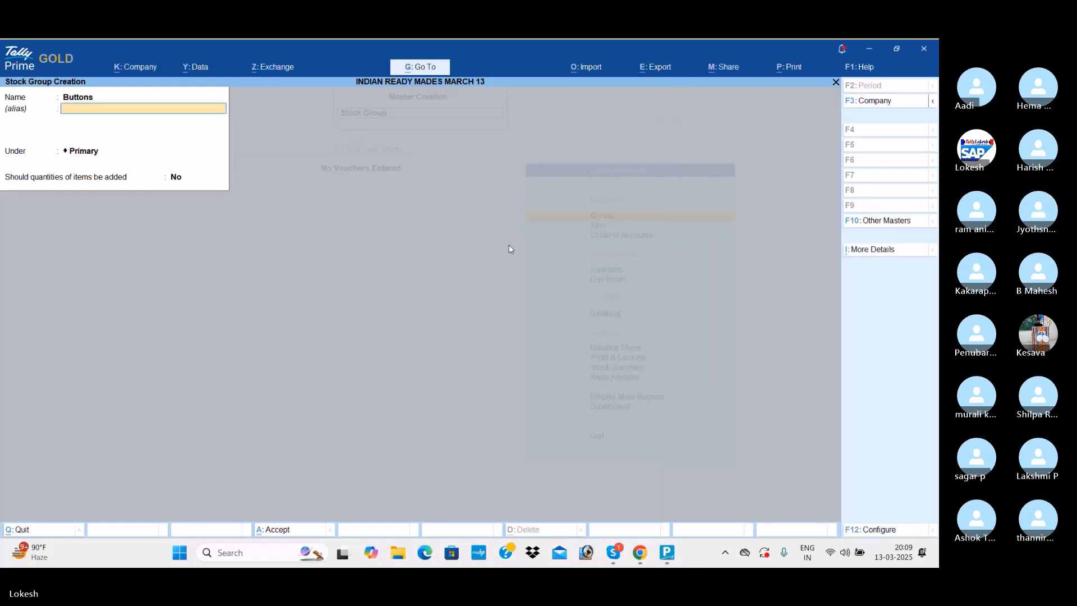
- Create a stock group named Threads under Primary and save it
{"action": "type", "text": "Thr"}
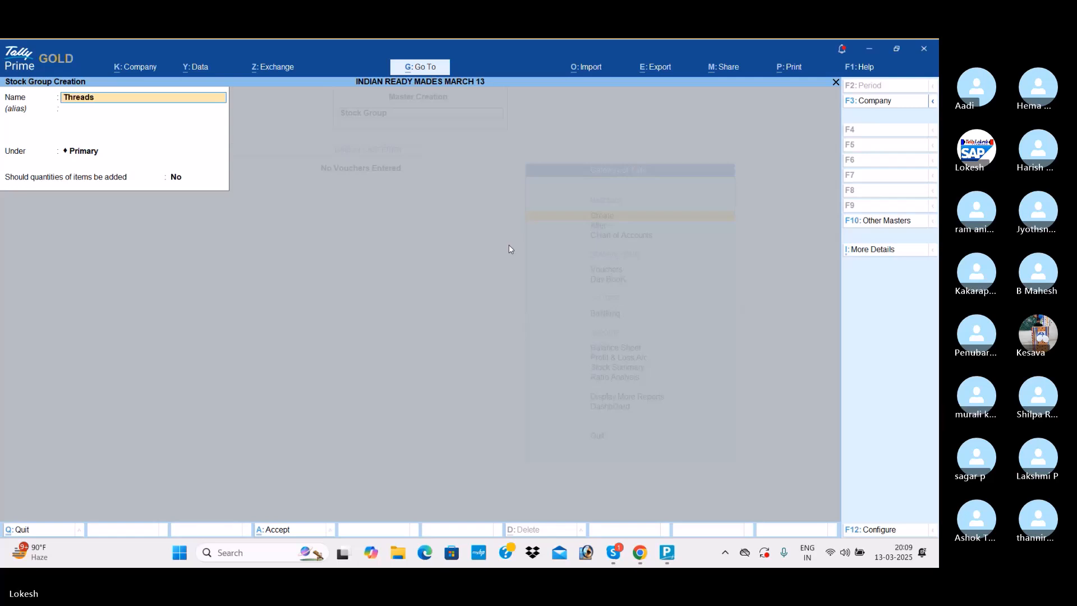
{"action": "type", "text": "eads"}
{"action": "key", "text": "Return"}
{"action": "key", "text": "Return"}
{"action": "key", "text": "Return"}
{"action": "key", "text": "Return"}
{"action": "key", "text": "Return"}
- Create a stock group named Shirts, save it and leave stock group creation
{"action": "type", "text": "Sh"}
{"action": "key", "text": "Return"}
{"action": "key", "text": "Return"}
{"action": "key", "text": "Return"}
{"action": "key", "text": "Return"}
{"action": "key", "text": "Return"}
{"action": "key", "text": "Escape"}
{"action": "key", "text": "Return"}
- Create a stock item named Linen Cloth under the Cloths group with the unit mt and save it
{"action": "key", "text": "Down"}
{"action": "key", "text": "Down"}
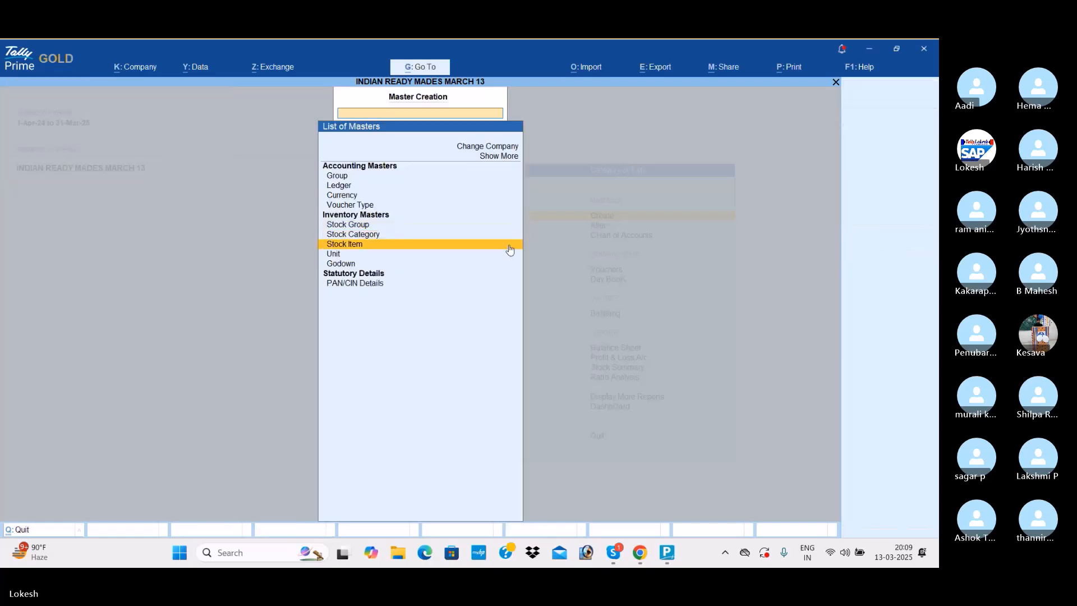
{"action": "key", "text": "Return"}
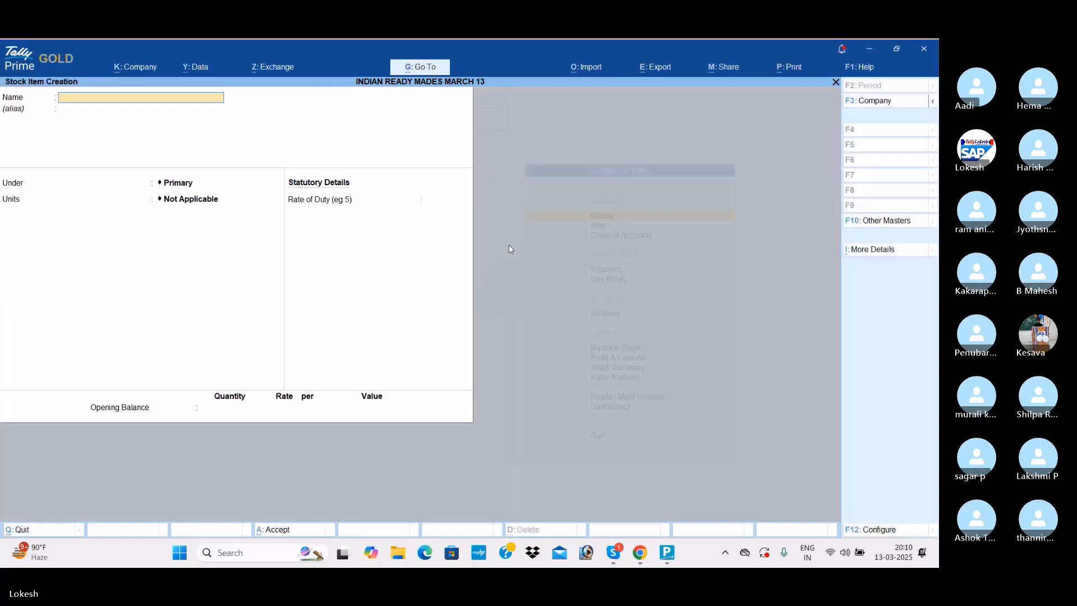
{"action": "type", "text": "Lilnen Clot"}
{"action": "key", "text": "BackSpace"}
{"action": "key", "text": "BackSpace"}
{"action": "key", "text": "BackSpace"}
{"action": "key", "text": "BackSpace"}
{"action": "key", "text": "BackSpace"}
{"action": "key", "text": "BackSpace"}
{"action": "key", "text": "BackSpace"}
{"action": "type", "text": "nen Cloth"}
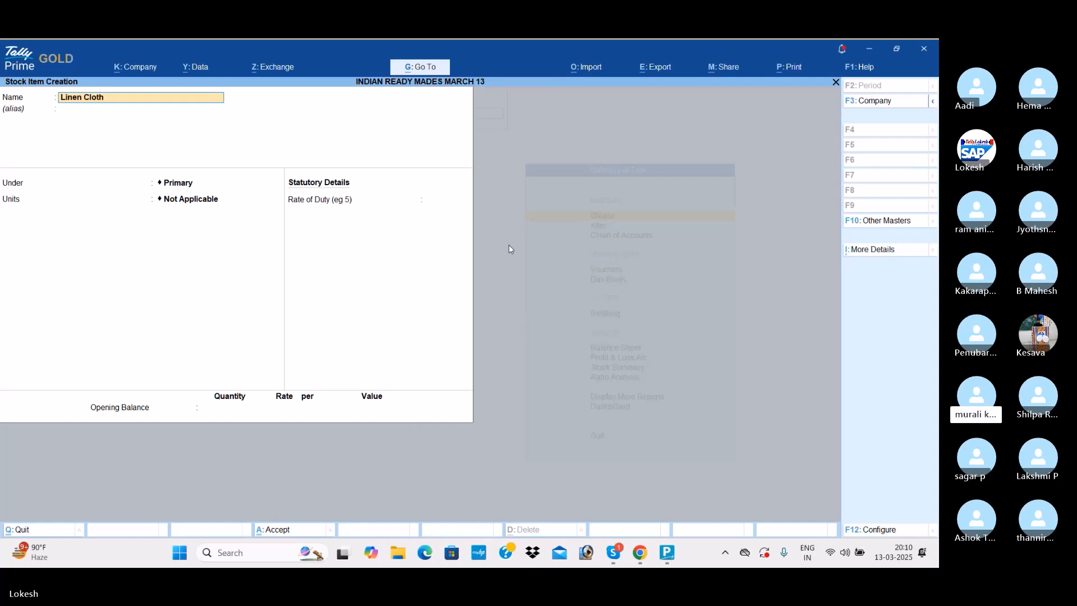
{"action": "key", "text": "Return"}
{"action": "key", "text": "Down"}
{"action": "key", "text": "Down"}
{"action": "key", "text": "Return"}
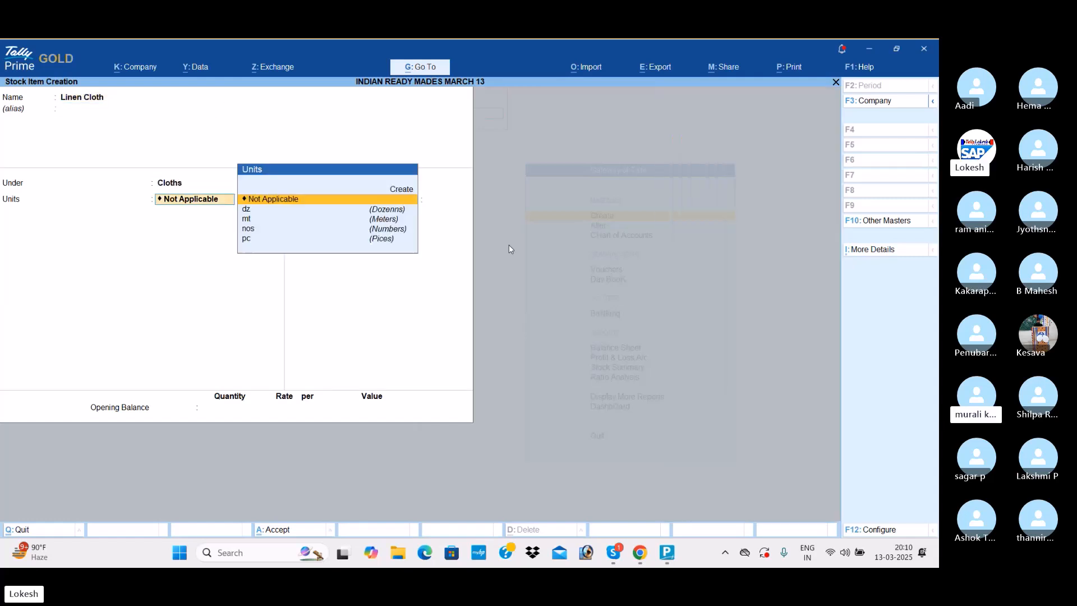
{"action": "key", "text": "Down"}
{"action": "key", "text": "Down"}
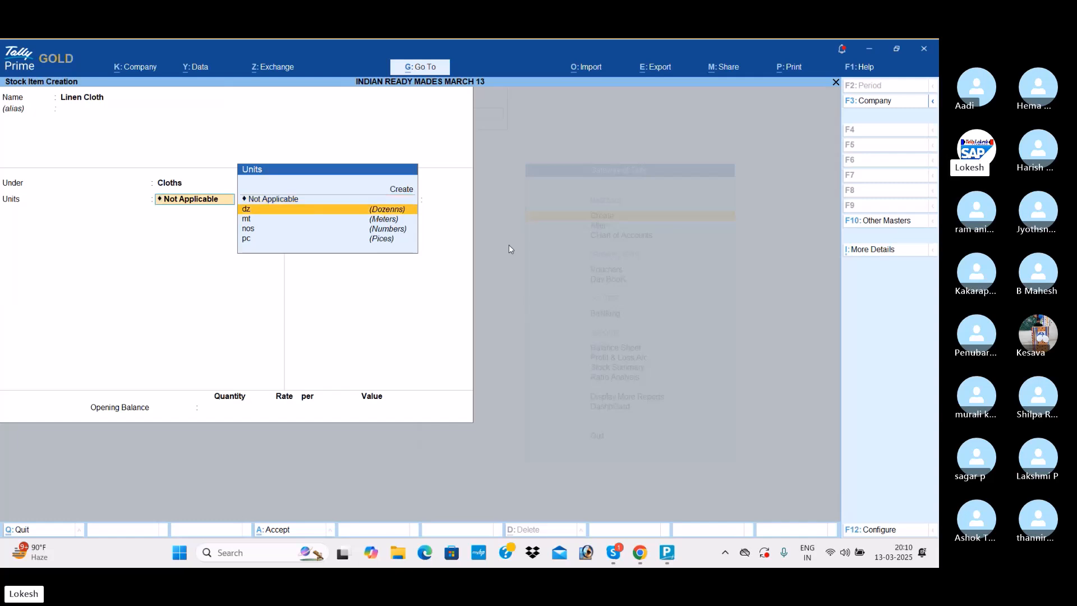
{"action": "key", "text": "Return"}
{"action": "key", "text": "Return"}
- Create a stock item named Denim Cloth under the Cloths group with the unit mt and save it
{"action": "key", "text": "Return"}
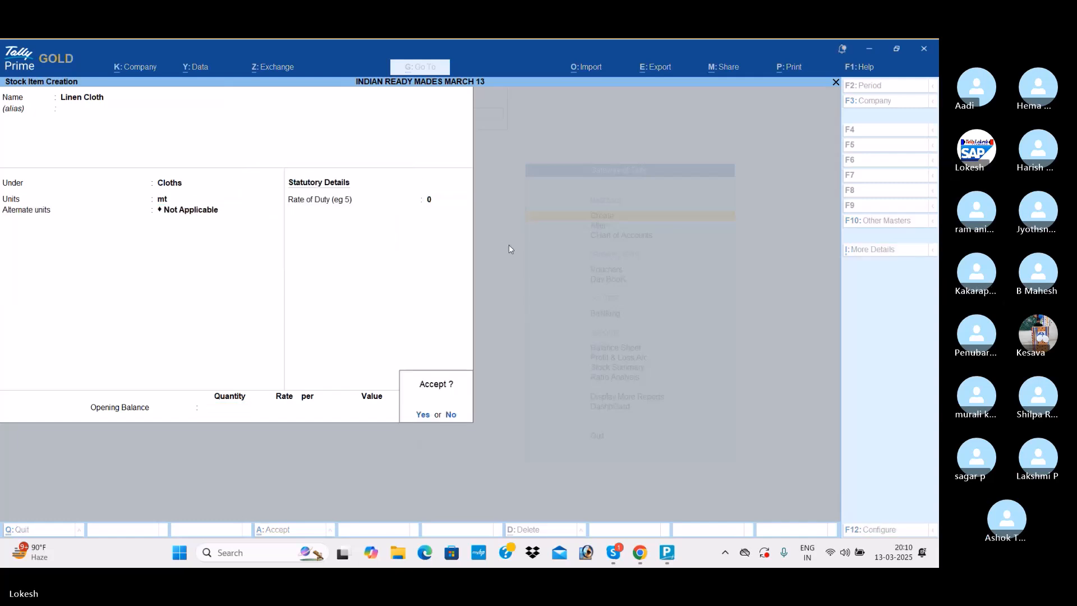
{"action": "key", "text": "Return"}
{"action": "type", "text": "Denim clot"}
{"action": "key", "text": "Return"}
{"action": "key", "text": "Return"}
{"action": "key", "text": "Down"}
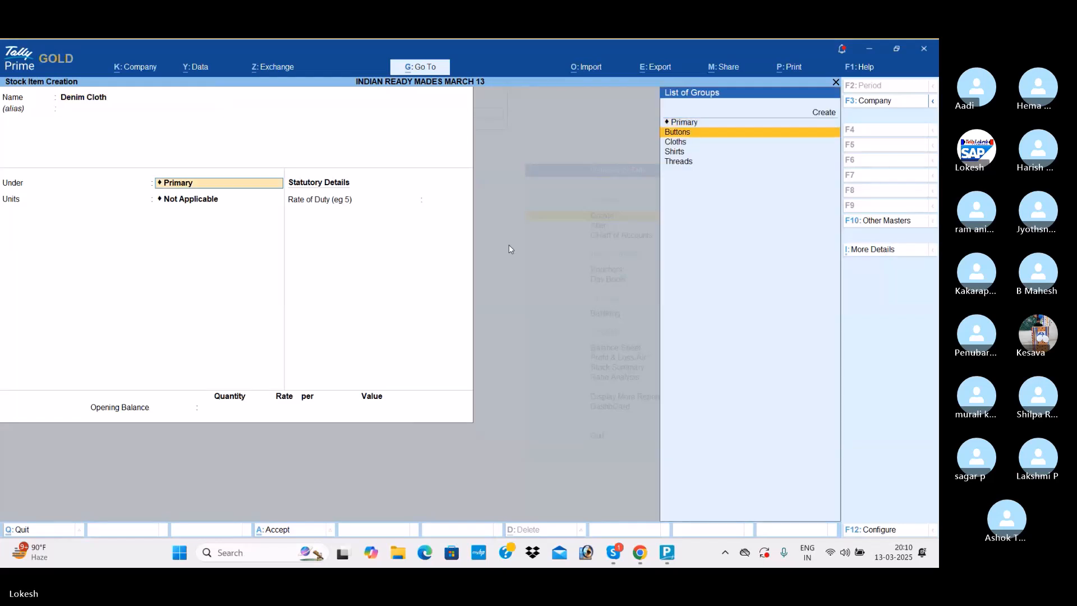
{"action": "key", "text": "Return"}
{"action": "key", "text": "Down"}
{"action": "key", "text": "Down"}
{"action": "key", "text": "Return"}
{"action": "key", "text": "Return"}
{"action": "key", "text": "Return"}
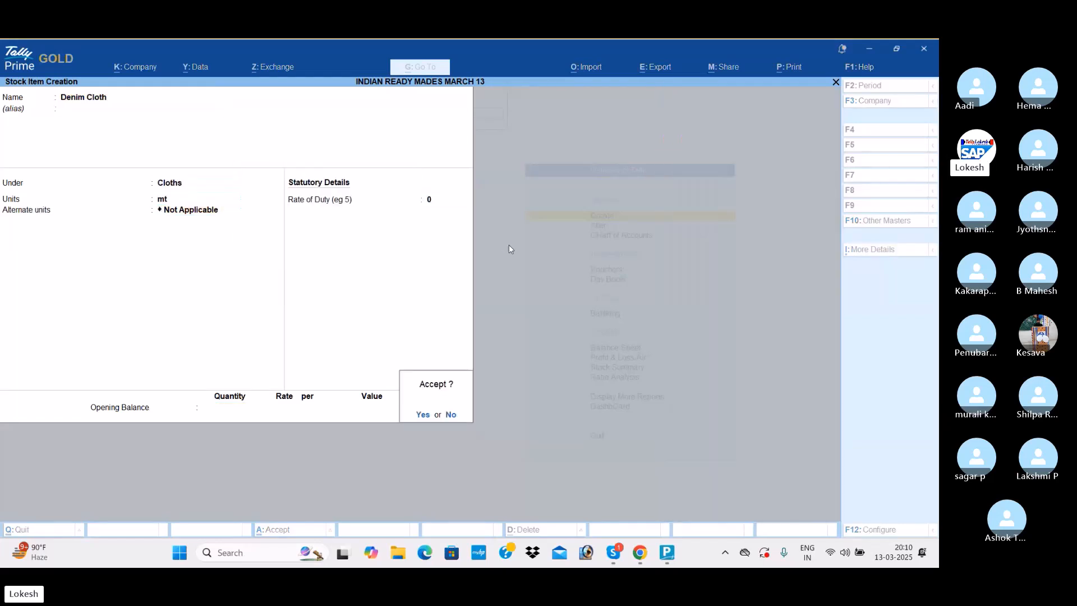
{"action": "key", "text": "Return"}
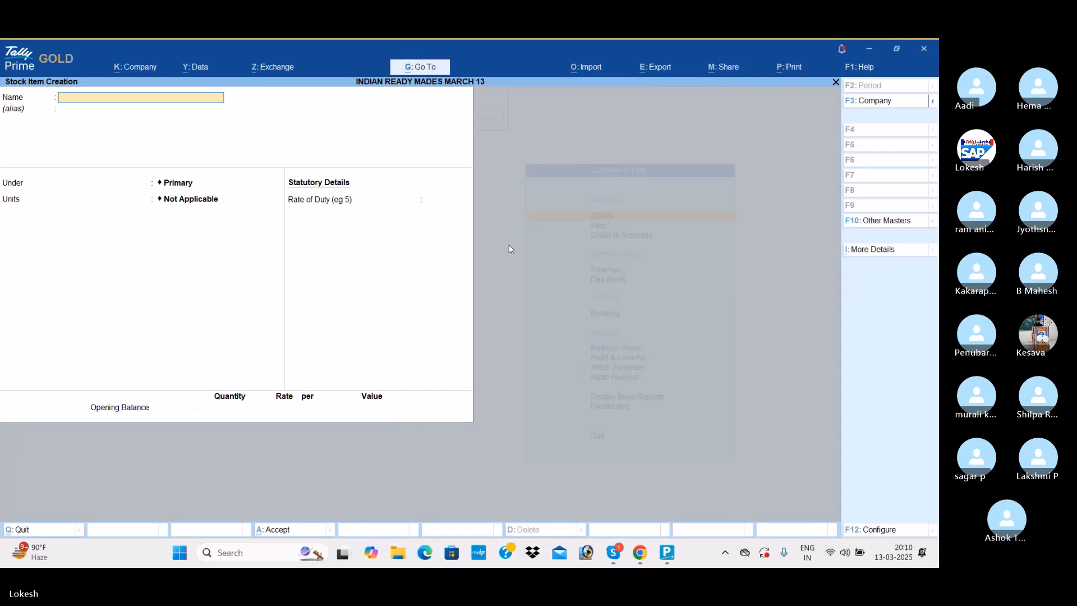
- Create a stock item named Pearl Buttons under the Buttons group with the unit dz and save it
{"action": "type", "text": "Pearl Buttons"}
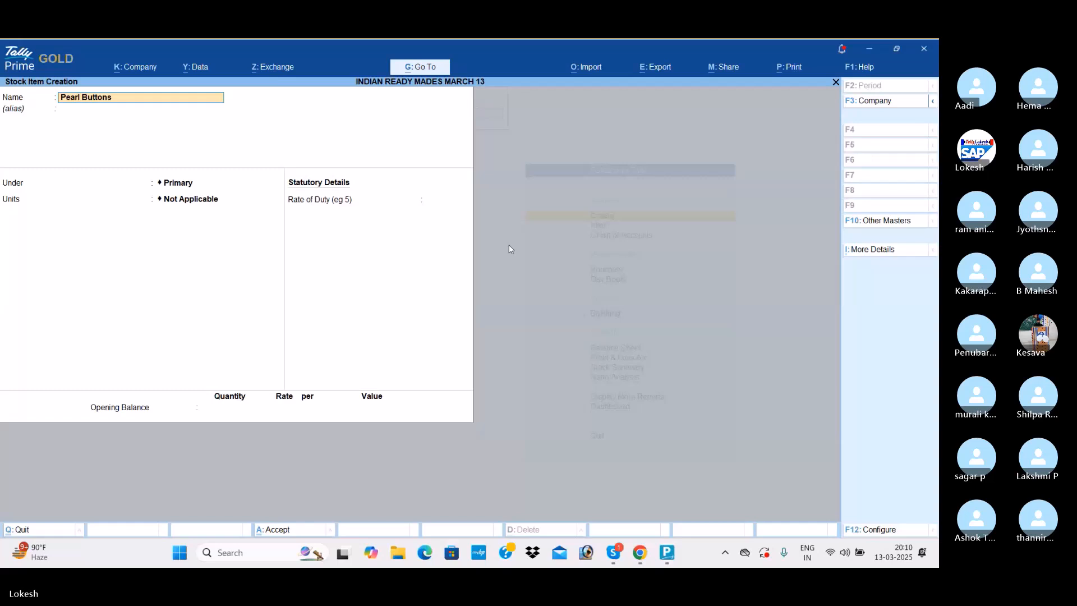
{"action": "key", "text": "Return"}
{"action": "key", "text": "Down"}
{"action": "key", "text": "Return"}
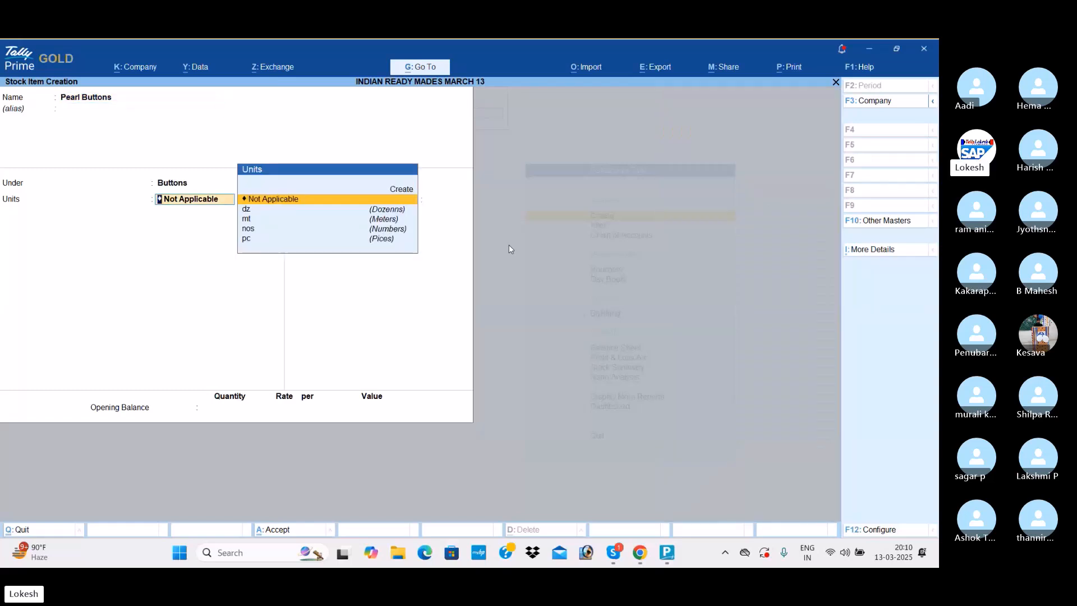
{"action": "key", "text": "Down"}
{"action": "key", "text": "Return"}
{"action": "key", "text": "Return"}
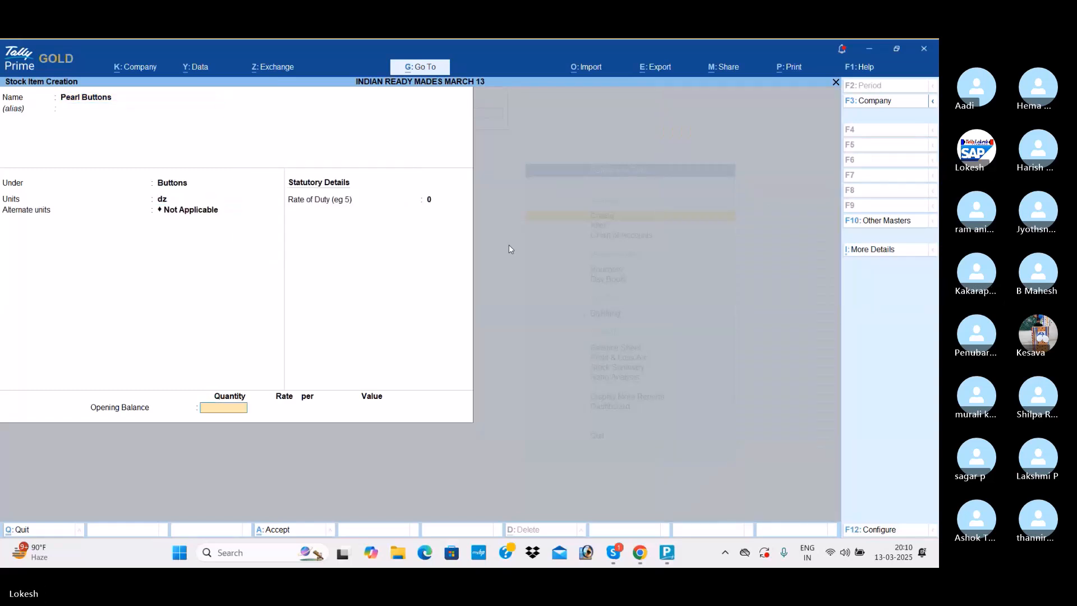
{"action": "key", "text": "Return"}
- Create a stock item named Metal Buttons under the Buttons group with the unit dz and save it
{"action": "key", "text": "Return"}
{"action": "type", "text": "Metal Buttons"}
{"action": "key", "text": "Return"}
{"action": "key", "text": "Down"}
{"action": "key", "text": "Return"}
{"action": "key", "text": "Down"}
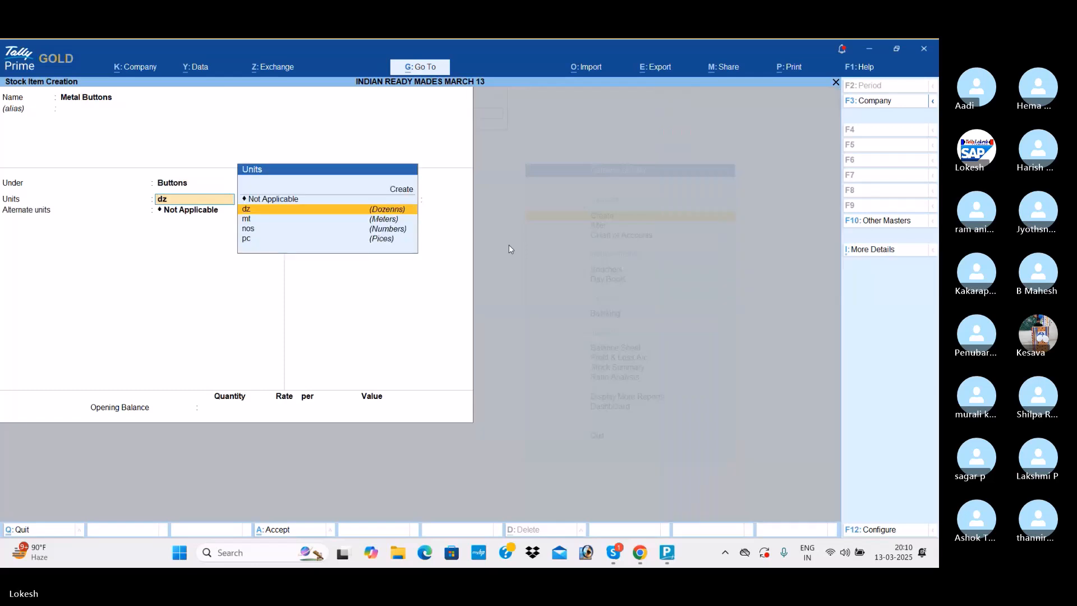
{"action": "key", "text": "Return"}
{"action": "key", "text": "Return"}
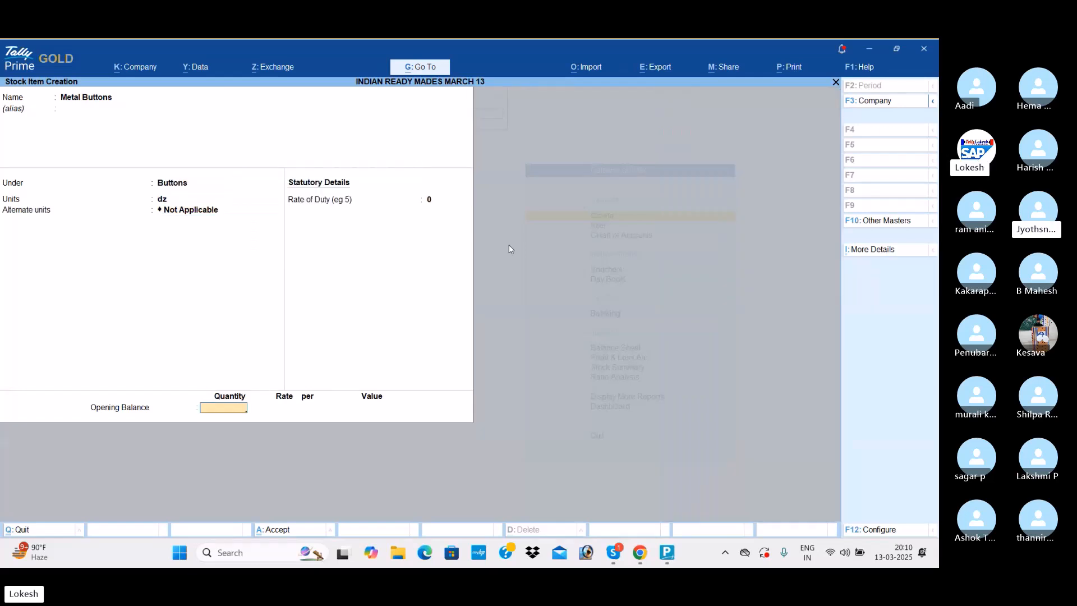
{"action": "key", "text": "Return"}
- Create a stock item named Silk Threads under the Threads group, choose its unit and save it
{"action": "type", "text": "Silk"}
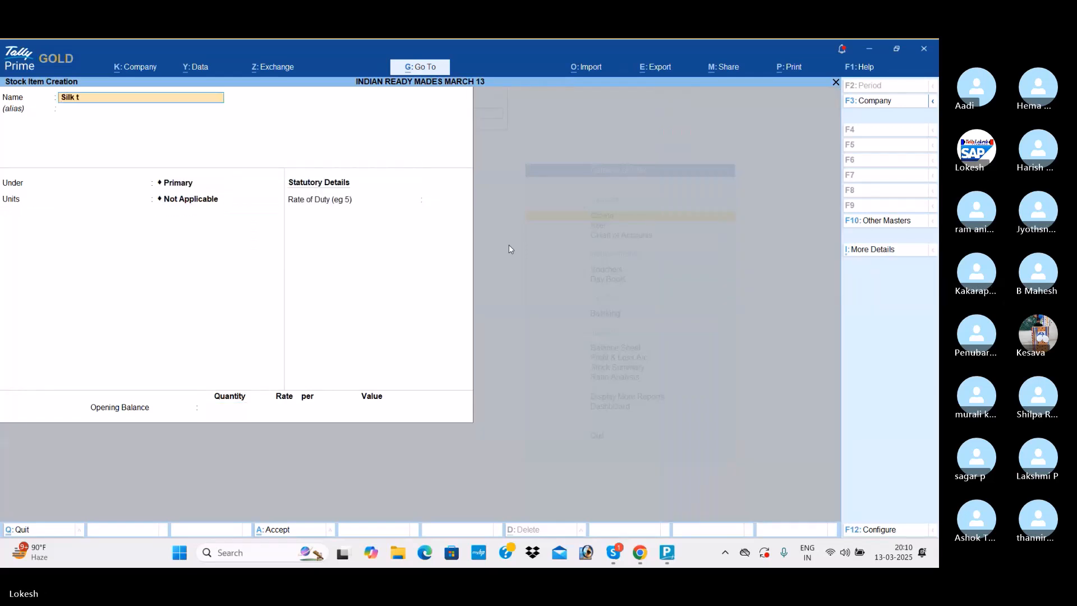
{"action": "type", "text": " Threads"}
{"action": "key", "text": "Return"}
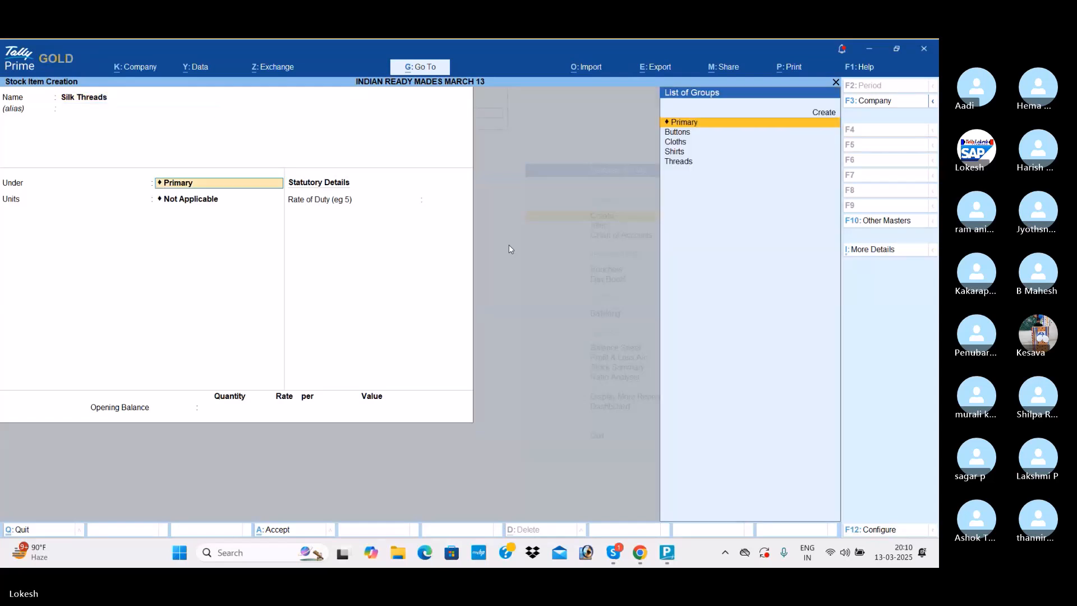
{"action": "key", "text": "Down"}
{"action": "key", "text": "Down"}
{"action": "key", "text": "Down"}
{"action": "key", "text": "Down"}
{"action": "key", "text": "Return"}
{"action": "key", "text": "Down"}
{"action": "key", "text": "Down"}
{"action": "key", "text": "Down"}
{"action": "key", "text": "Down"}
{"action": "key", "text": "Return"}
{"action": "key", "text": "Return"}
{"action": "key", "text": "Return"}
{"action": "key", "text": "Return"}
{"action": "key", "text": "Return"}
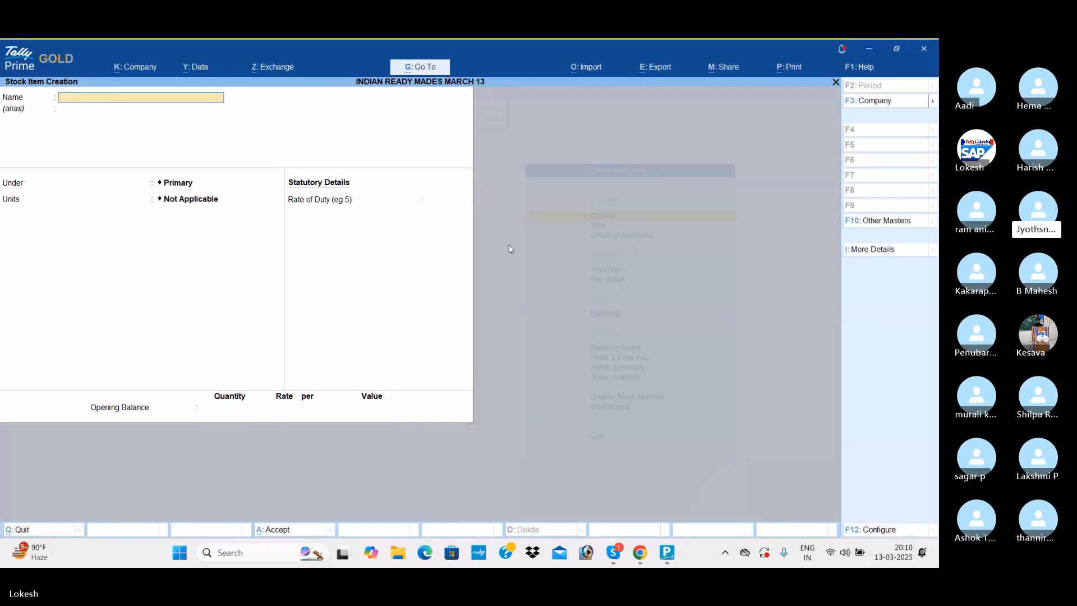
- Create a stock item named Cotton Threads under the Threads group, choose its unit and save it
{"action": "type", "text": "C"}
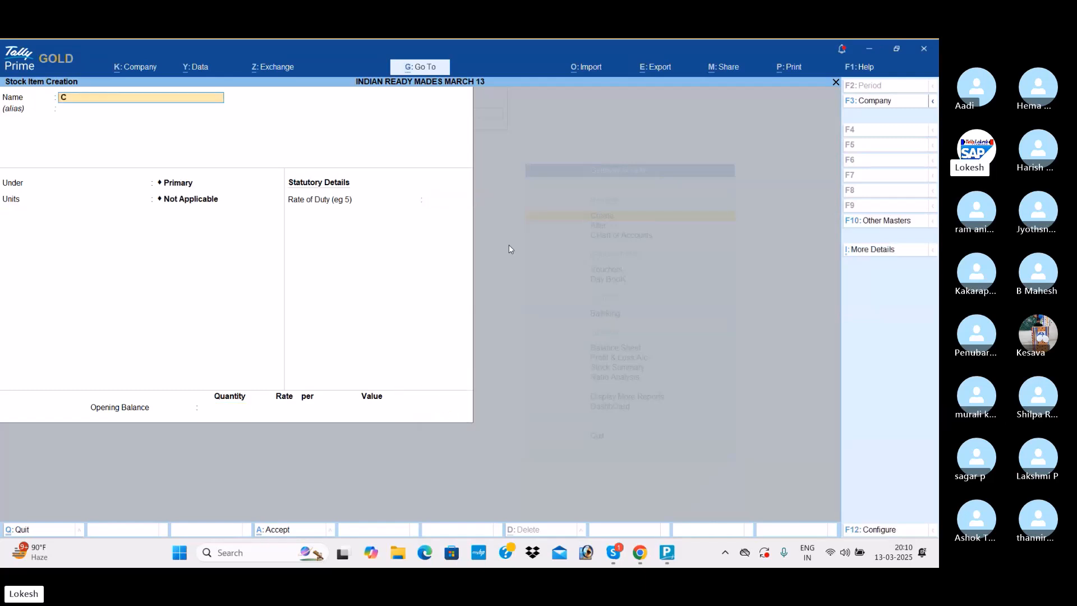
{"action": "type", "text": "otton Thread"}
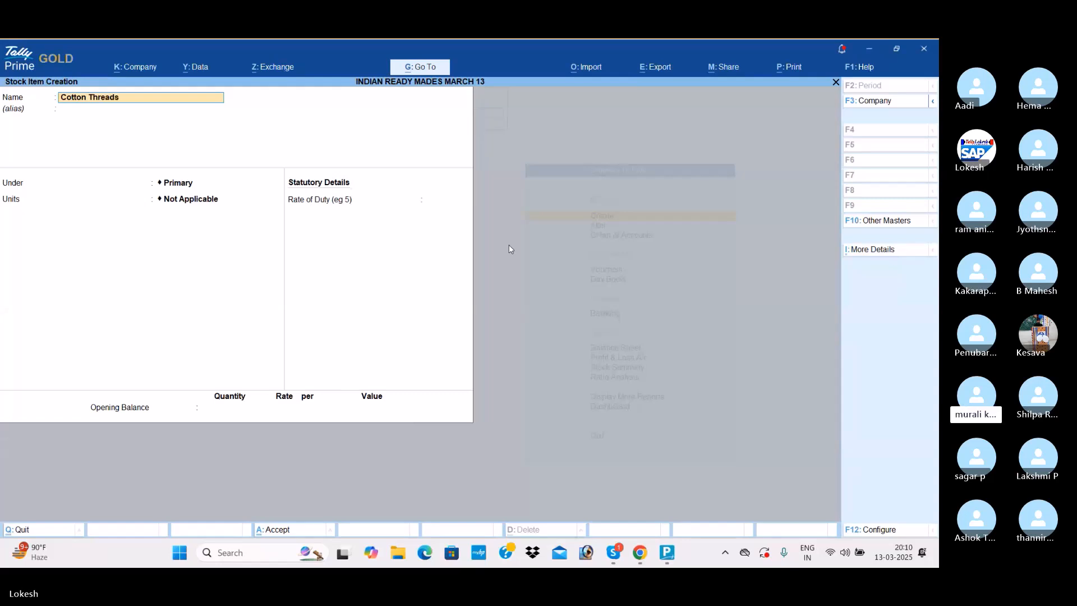
{"action": "type", "text": "s"}
{"action": "key", "text": "Return"}
{"action": "key", "text": "Down"}
{"action": "key", "text": "Down"}
{"action": "key", "text": "Down"}
{"action": "key", "text": "Down"}
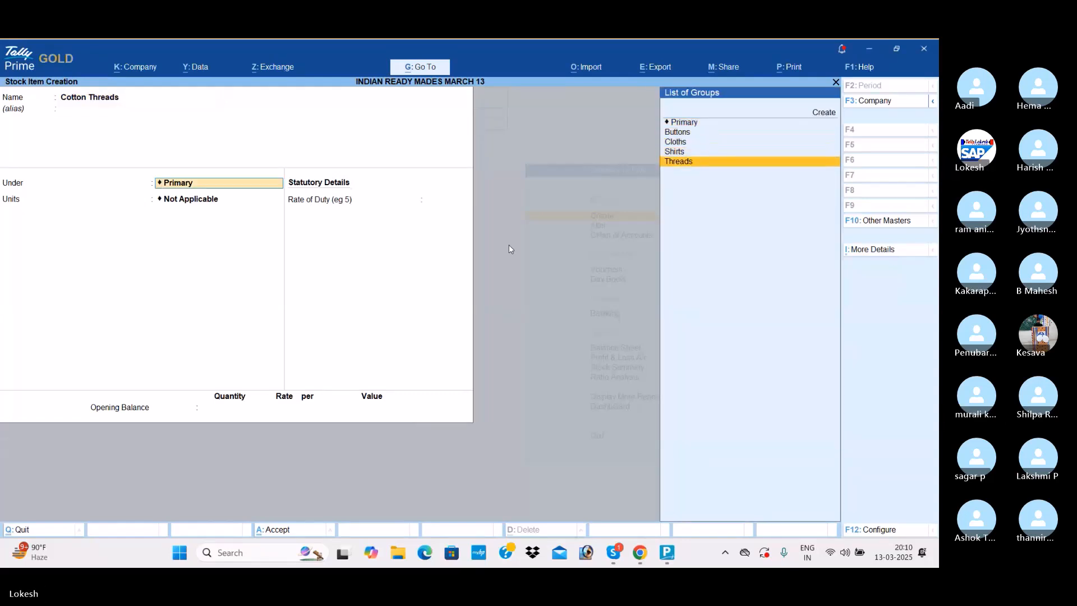
{"action": "key", "text": "Return"}
{"action": "key", "text": "Return"}
{"action": "key", "text": "Return"}
{"action": "key", "text": "Return"}
{"action": "key", "text": "Return"}
{"action": "key", "text": "Return"}
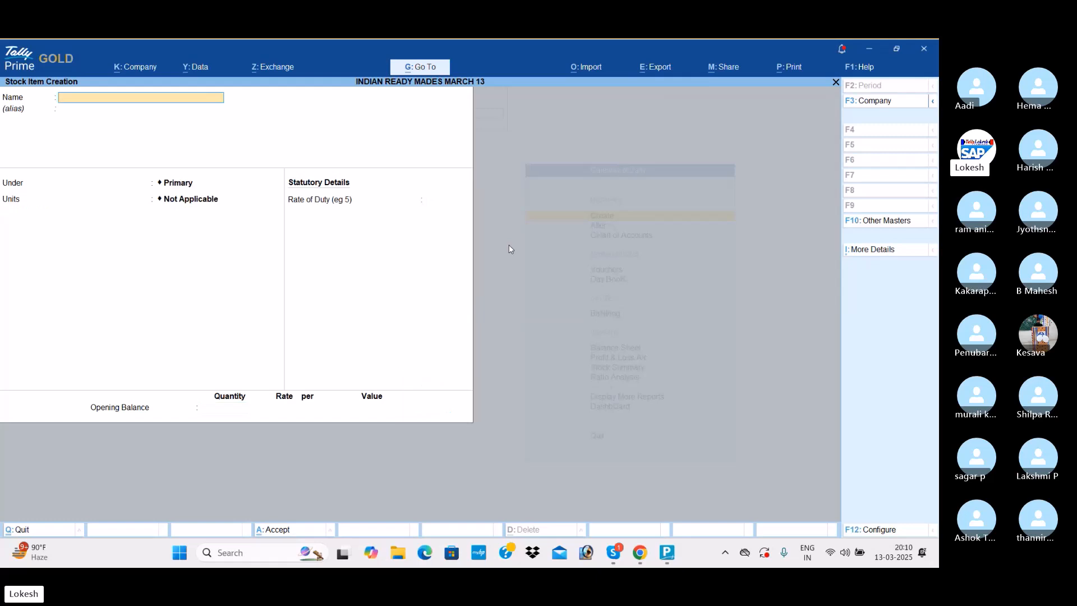
- Create a stock item named Caller Material under Primary with the unit pc and save it
{"action": "type", "text": "Caller Materi"}
{"action": "key", "text": "Return"}
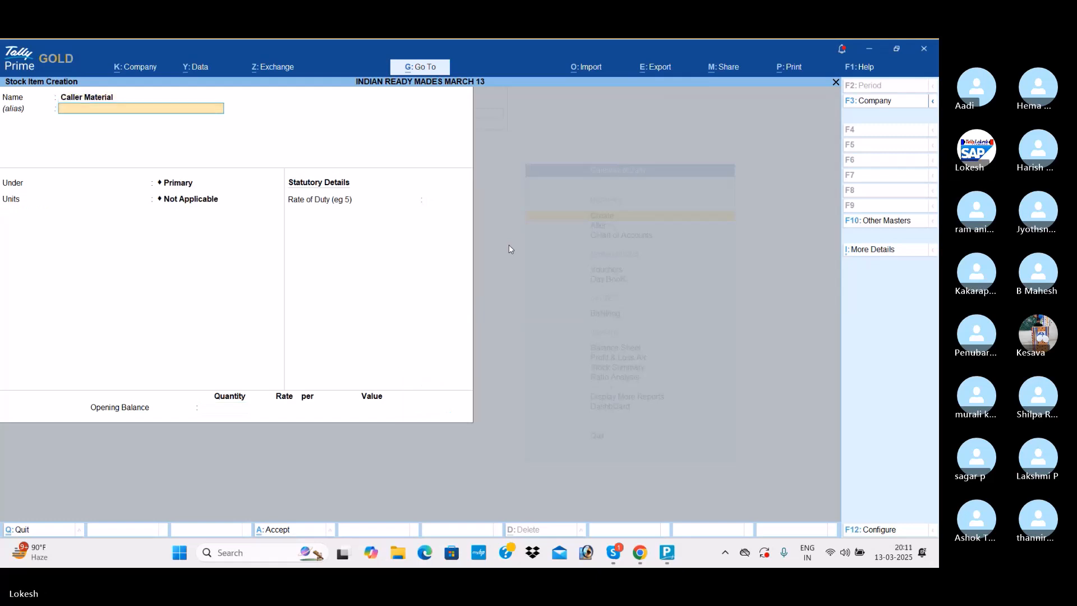
{"action": "key", "text": "Return"}
{"action": "key", "text": "Return"}
{"action": "key", "text": "Down"}
{"action": "key", "text": "Down"}
{"action": "key", "text": "Down"}
{"action": "key", "text": "Down"}
{"action": "key", "text": "Return"}
{"action": "key", "text": "Return"}
{"action": "key", "text": "Return"}
{"action": "key", "text": "Return"}
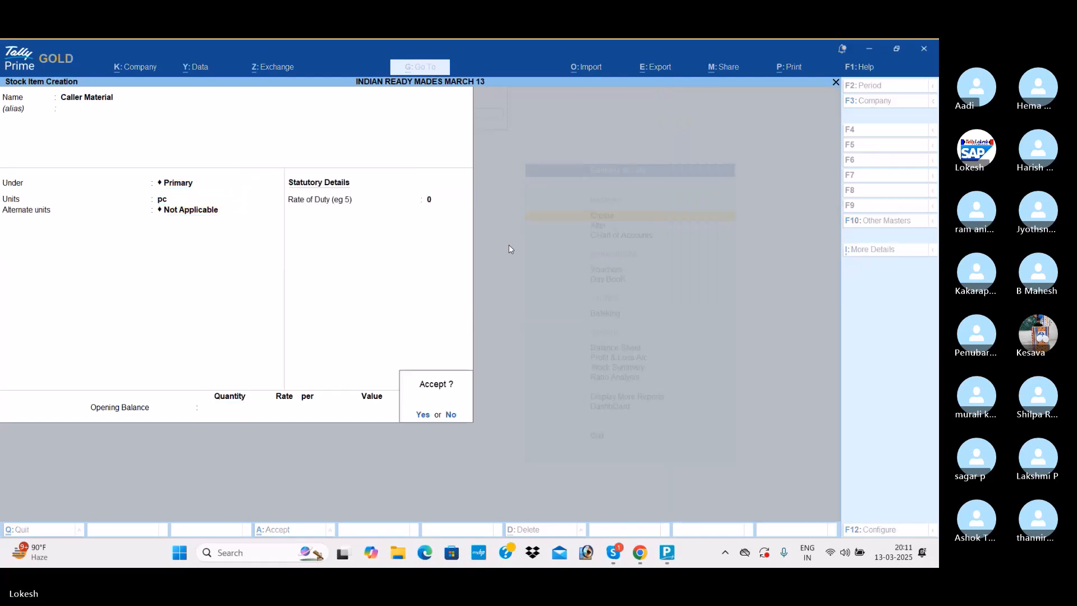
{"action": "key", "text": "Return"}
- Create a stock item named Half Shirts under the Shirts group, choose its unit and save it
{"action": "type", "text": "H"}
{"action": "type", "text": "fl"}
{"action": "key", "text": "BackSpace"}
{"action": "key", "text": "BackSpace"}
{"action": "type", "text": "alf Shirts"}
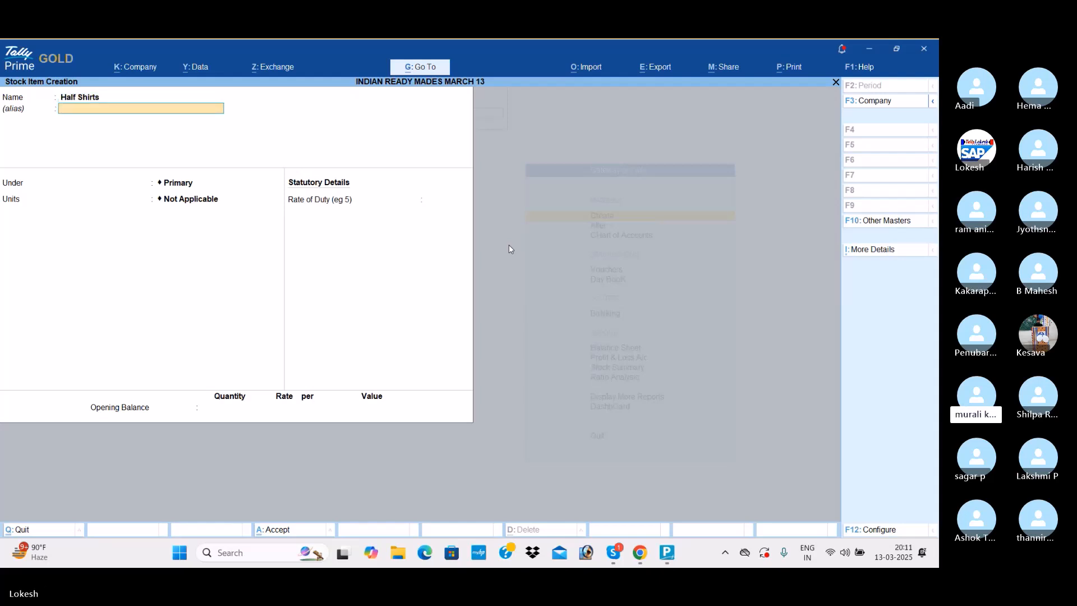
{"action": "key", "text": "Return"}
{"action": "key", "text": "Down"}
{"action": "key", "text": "Down"}
{"action": "key", "text": "Down"}
{"action": "key", "text": "Return"}
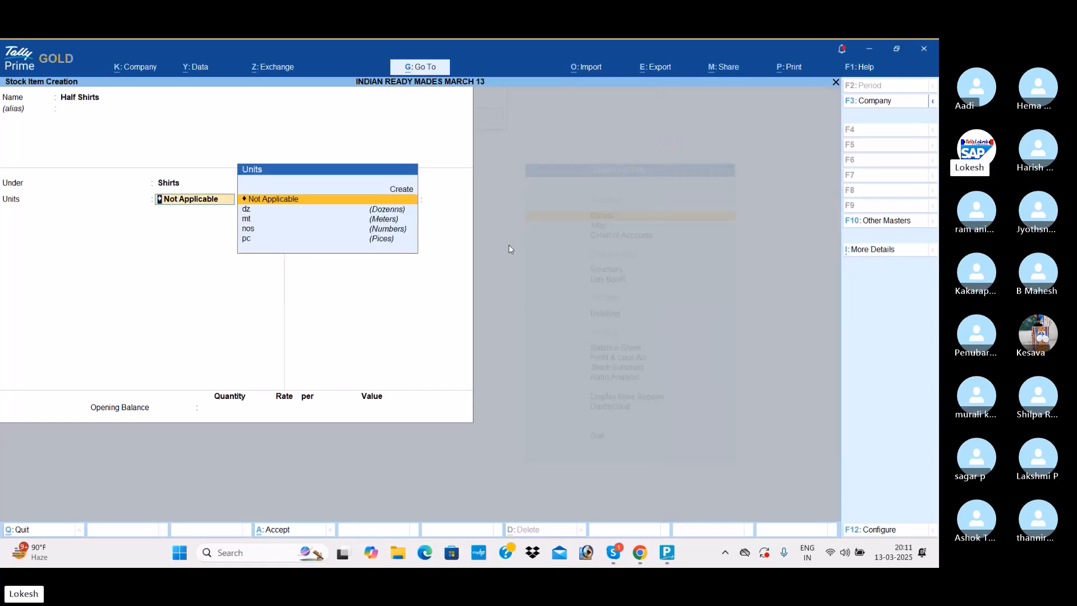
{"action": "key", "text": "Down"}
{"action": "key", "text": "Down"}
{"action": "key", "text": "Down"}
{"action": "key", "text": "Return"}
{"action": "key", "text": "Return"}
{"action": "key", "text": "Return"}
{"action": "key", "text": "Return"}
{"action": "key", "text": "Return"}
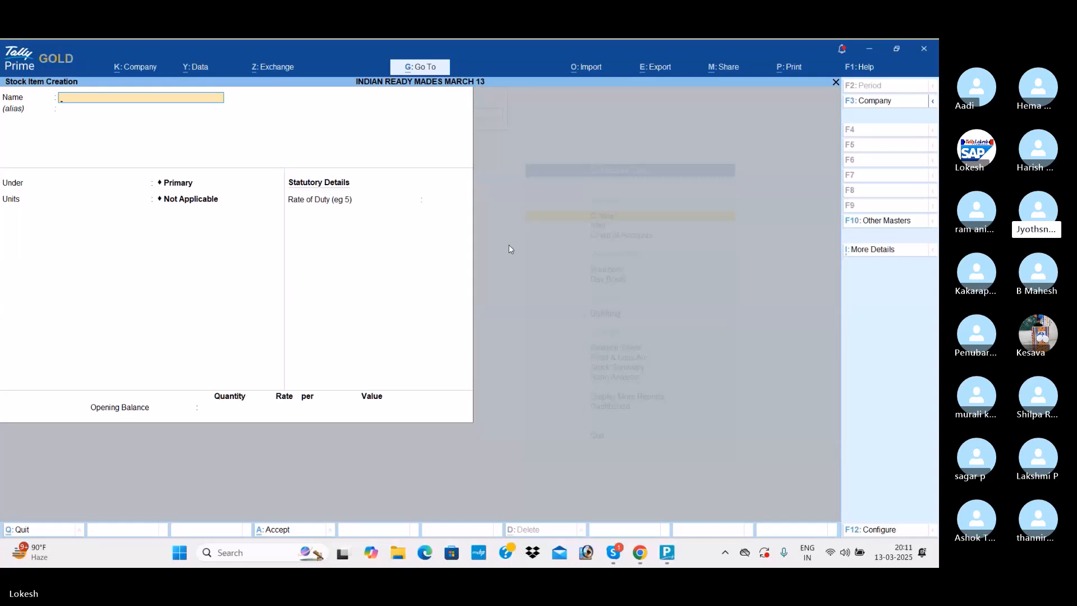
- Create a stock item named Full Shirts under the Shirts group, save it and leave stock item creation
{"action": "type", "text": "Full "}
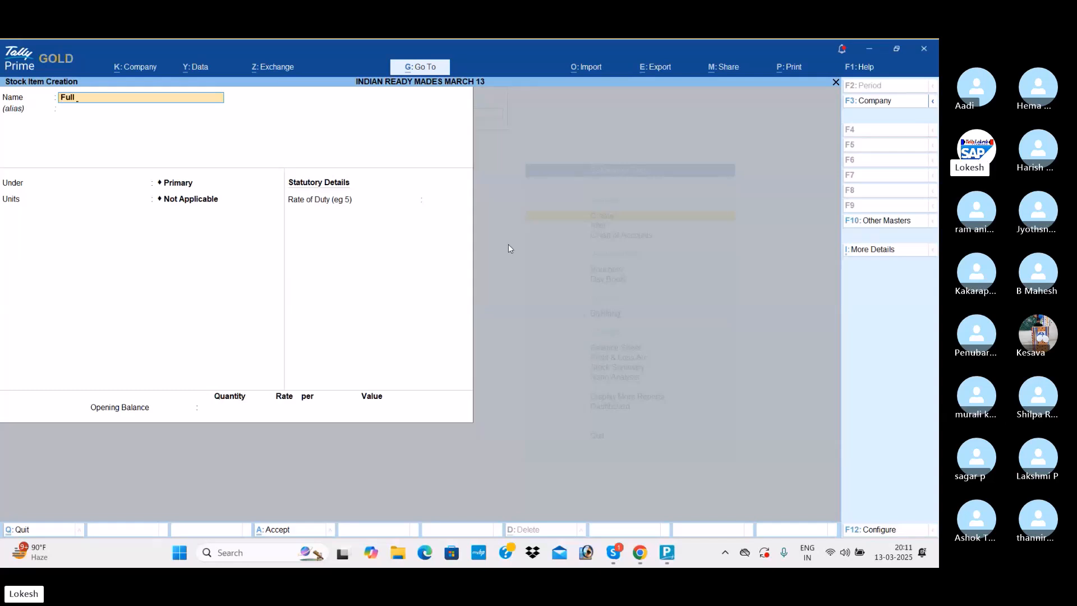
{"action": "type", "text": "Shirts"}
{"action": "key", "text": "Return"}
{"action": "key", "text": "Down"}
{"action": "key", "text": "Down"}
{"action": "key", "text": "Down"}
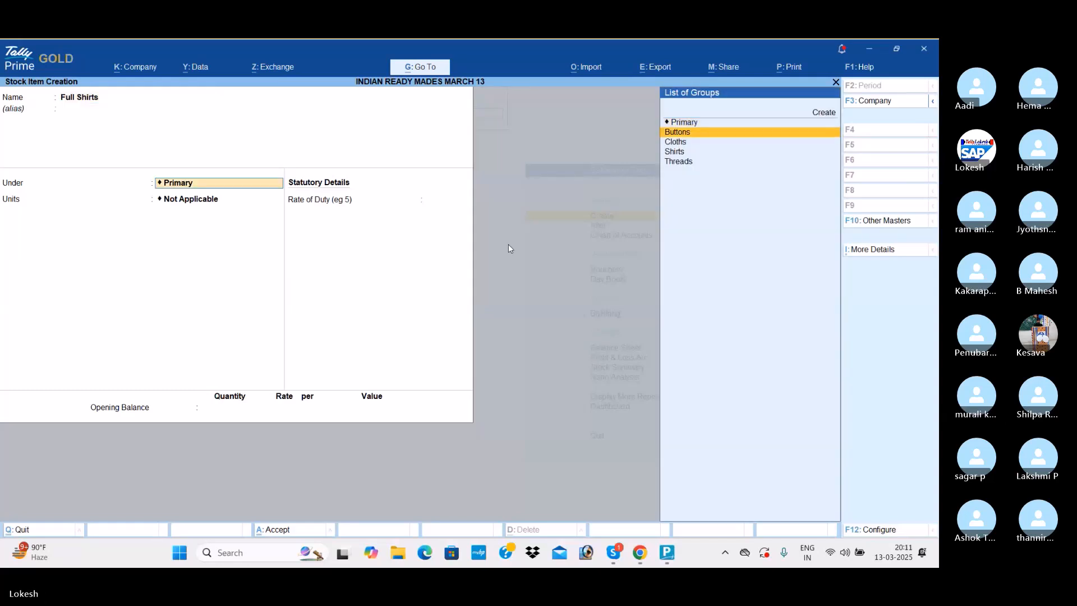
{"action": "key", "text": "Return"}
{"action": "key", "text": "Return"}
{"action": "key", "text": "Return"}
{"action": "key", "text": "Return"}
{"action": "key", "text": "Return"}
{"action": "key", "text": "Return"}
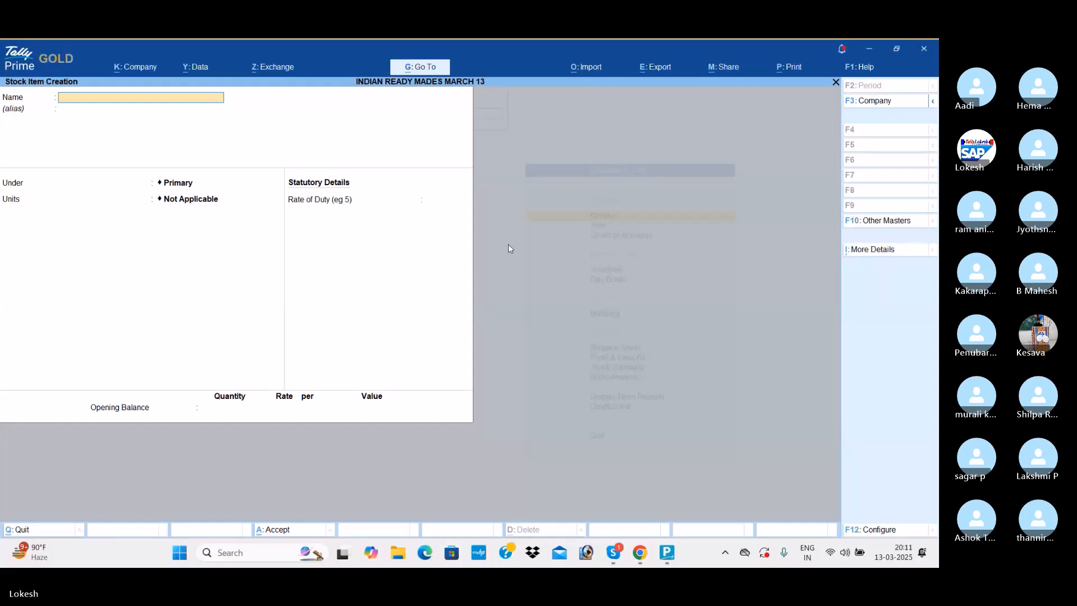
{"action": "key", "text": "Escape"}
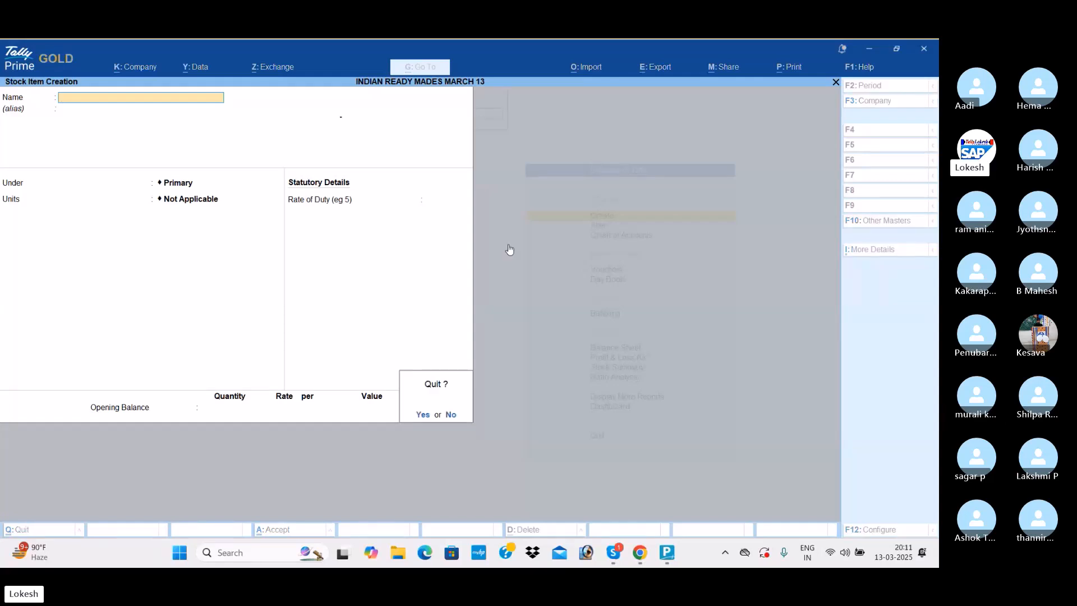
{"action": "key", "text": "y"}
{"action": "key", "text": "Escape"}
{"action": "key", "text": "n"}
- Start a receipt voucher and credit the Capital ledger with 25,00,000
{"action": "key", "text": "Down"}
{"action": "key", "text": "Down"}
{"action": "key", "text": "Down"}
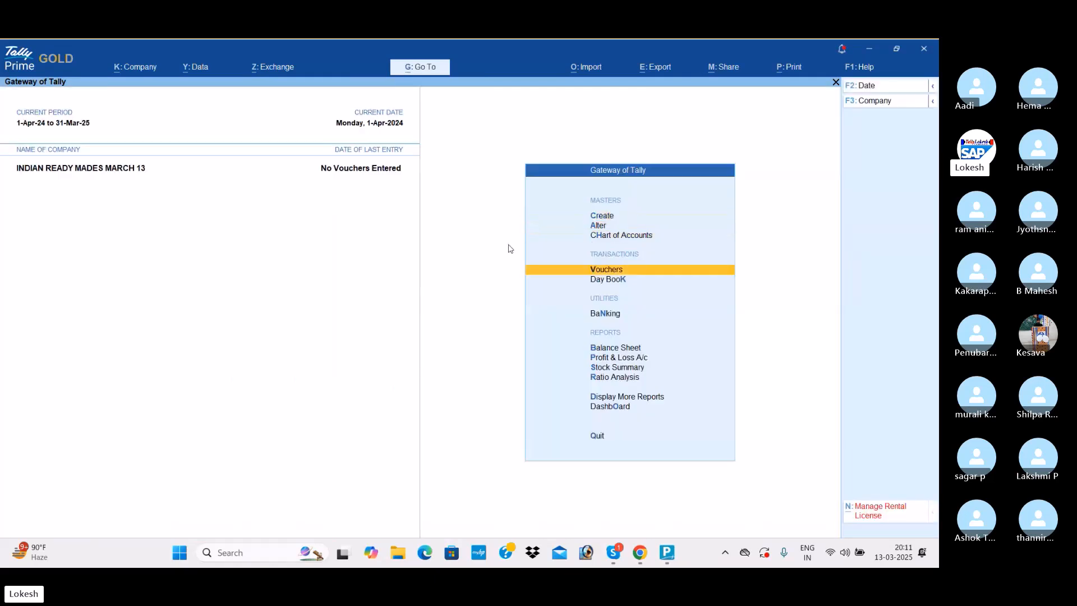
{"action": "key", "text": "Return"}
{"action": "left_click", "coordinate": [903, 163]}
{"action": "key", "text": "Return"}
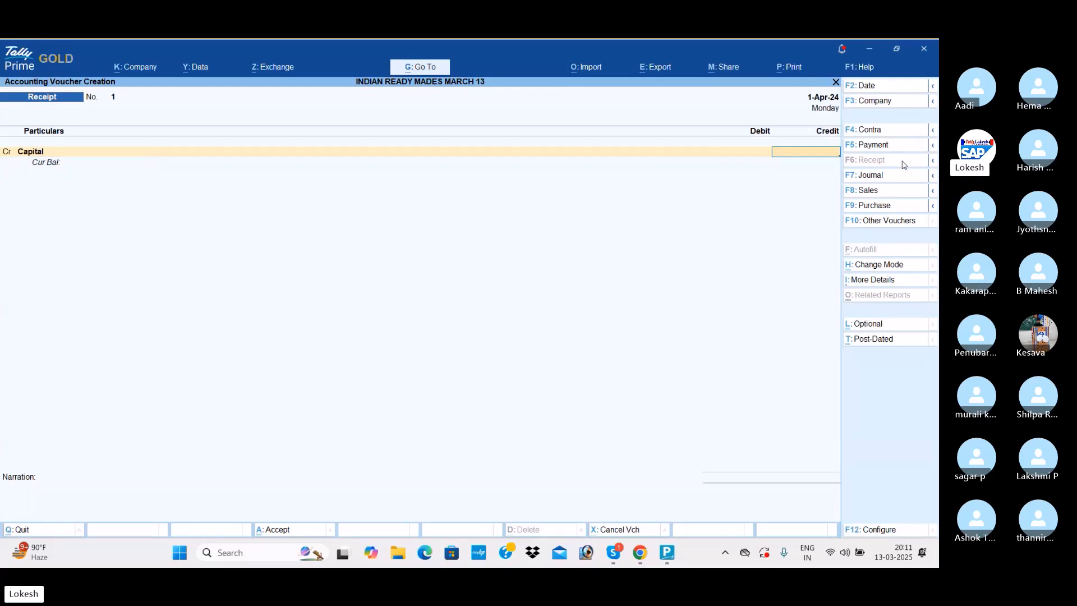
{"action": "type", "text": "250000"}
{"action": "key", "text": "Return"}
- Debit Cash with the full 25,00,000 and save the receipt voucher without a narration
{"action": "key", "text": "Down"}
{"action": "key", "text": "Return"}
{"action": "key", "text": "Return"}
{"action": "key", "text": "Return"}
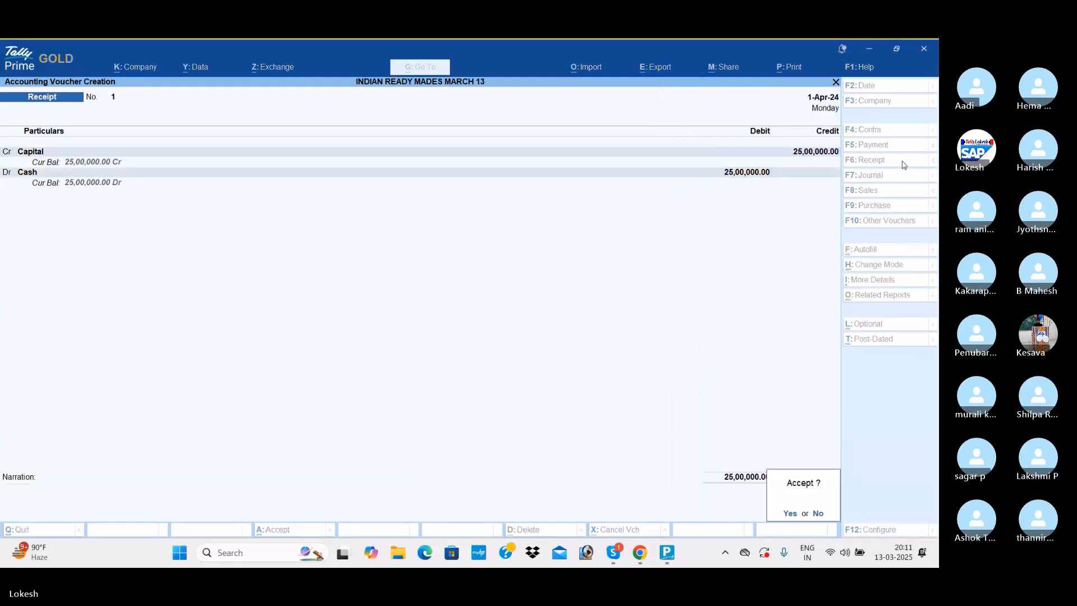
- Start a purchase voucher with Indian Garments as the party account and Purchase as the purchase ledger
{"action": "key", "text": "Return"}
{"action": "left_click", "coordinate": [875, 206]}
{"action": "key", "text": "Return"}
{"action": "key", "text": "Return"}
{"action": "key", "text": "Down"}
{"action": "key", "text": "Down"}
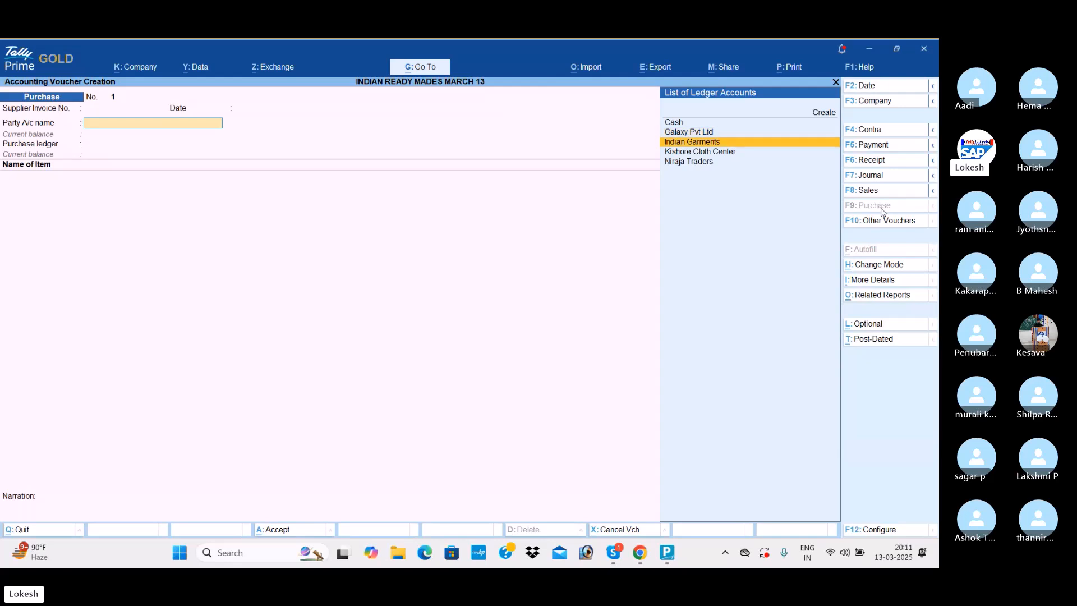
{"action": "key", "text": "Return"}
{"action": "key", "text": "Return"}
{"action": "key", "text": "Return"}
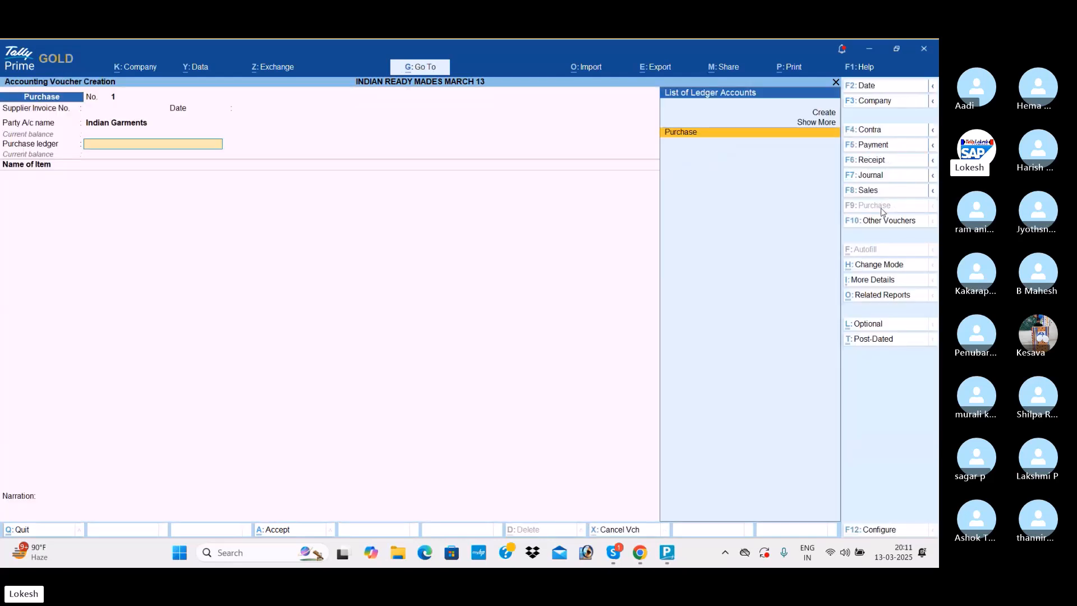
{"action": "key", "text": "Return"}
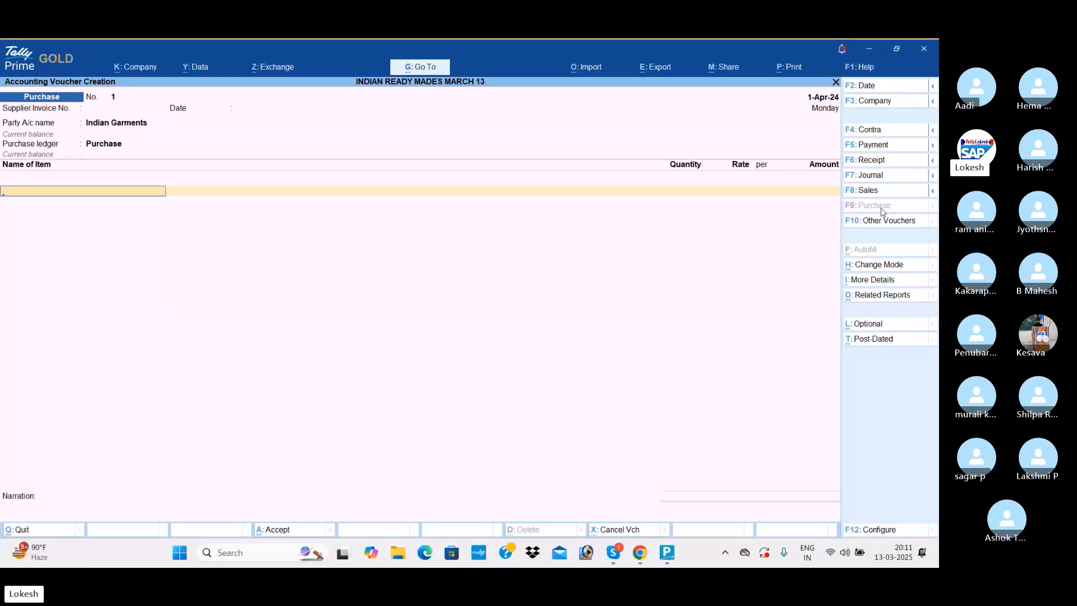
- Add Linen Cloth to the purchase voucher with a quantity of 3,500 mt at a rate of 350
{"action": "type", "text": "Li"}
{"action": "key", "text": "Return"}
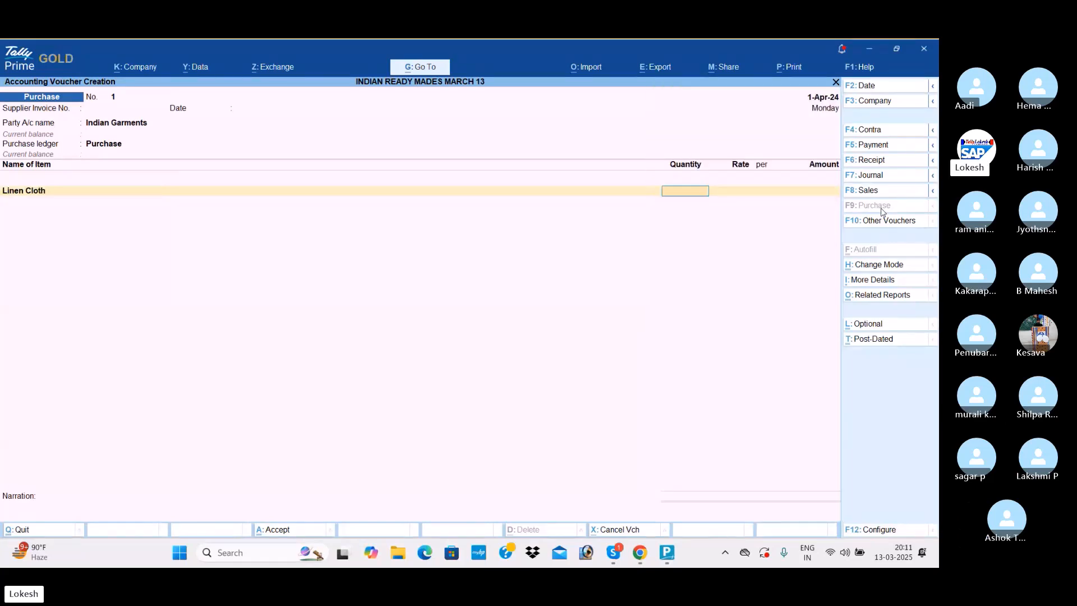
{"action": "type", "text": "3,500"}
{"action": "key", "text": "Return"}
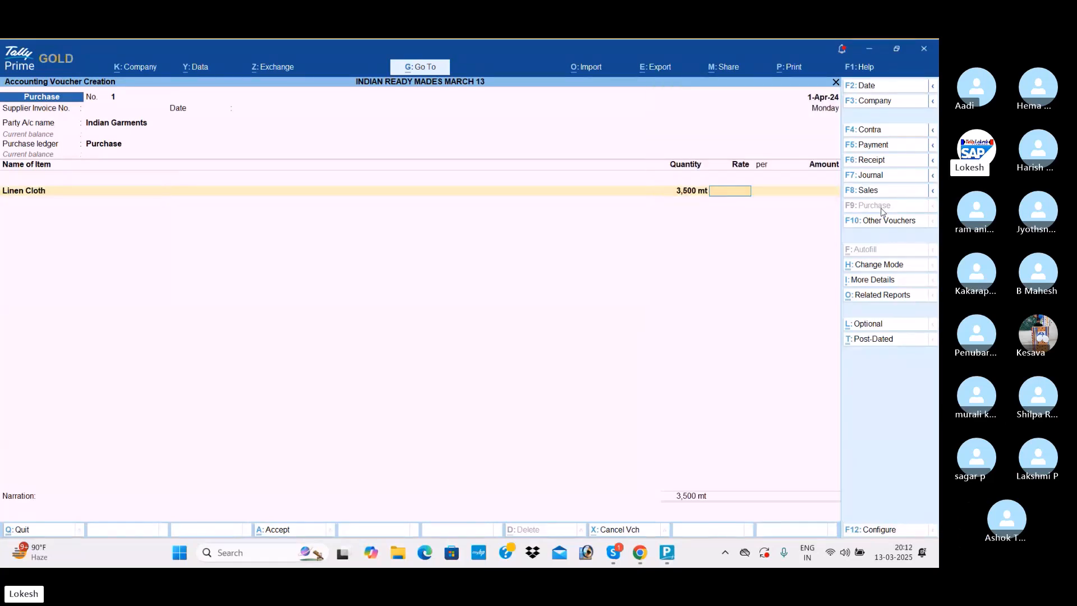
{"action": "type", "text": "350"}
{"action": "key", "text": "Return"}
{"action": "key", "text": "Return"}
{"action": "key", "text": "Return"}
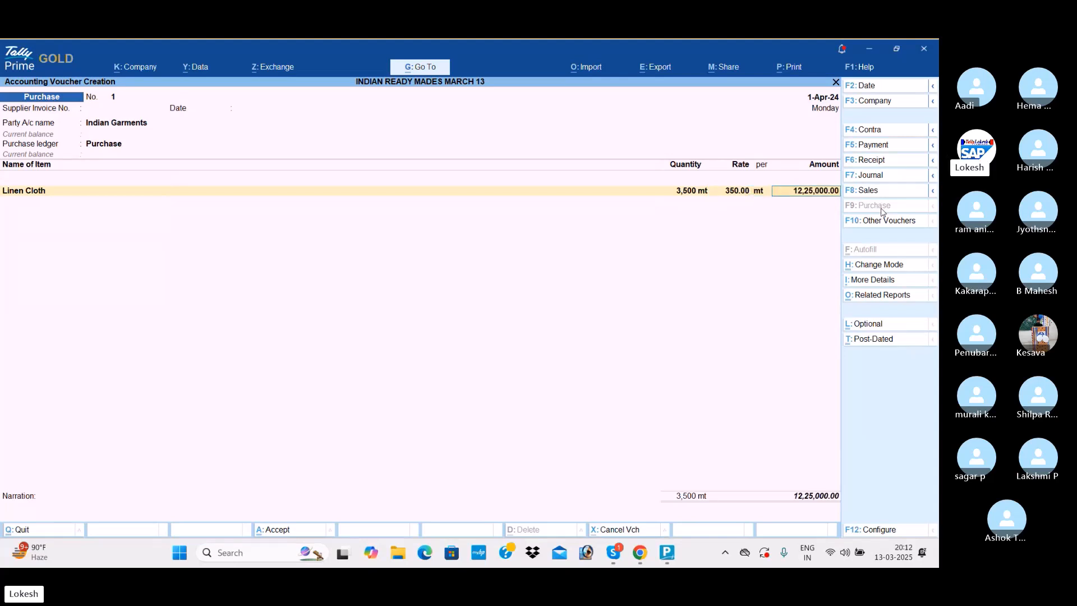
- Add Denim Cloth to the purchase voucher with a quantity of 4,000 mt at a rate of 250
{"action": "type", "text": "den"}
{"action": "key", "text": "Return"}
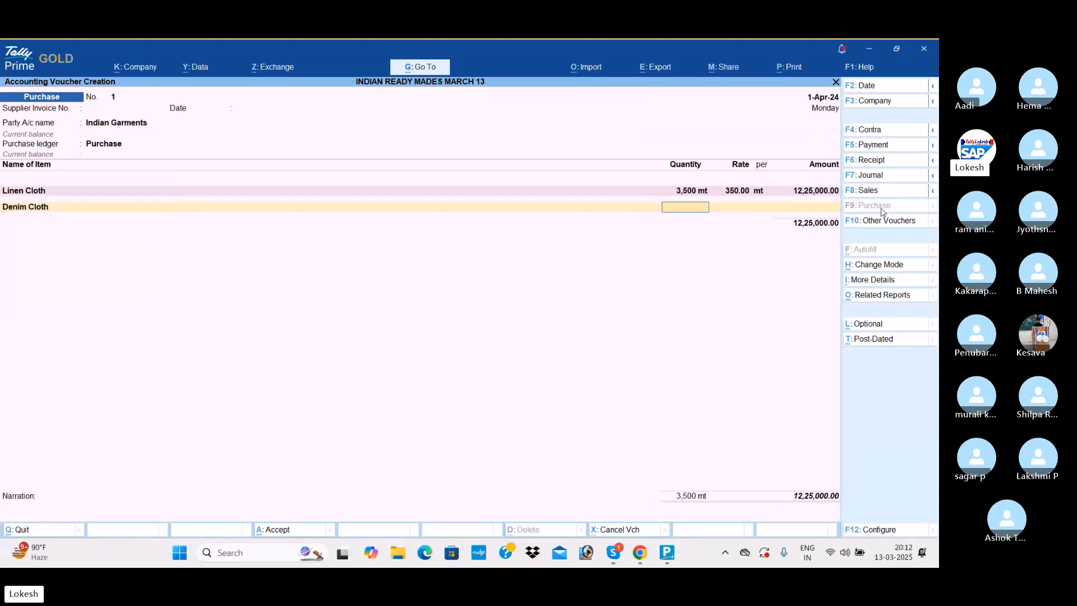
{"action": "type", "text": "4000"}
{"action": "key", "text": "Return"}
{"action": "type", "text": "25"}
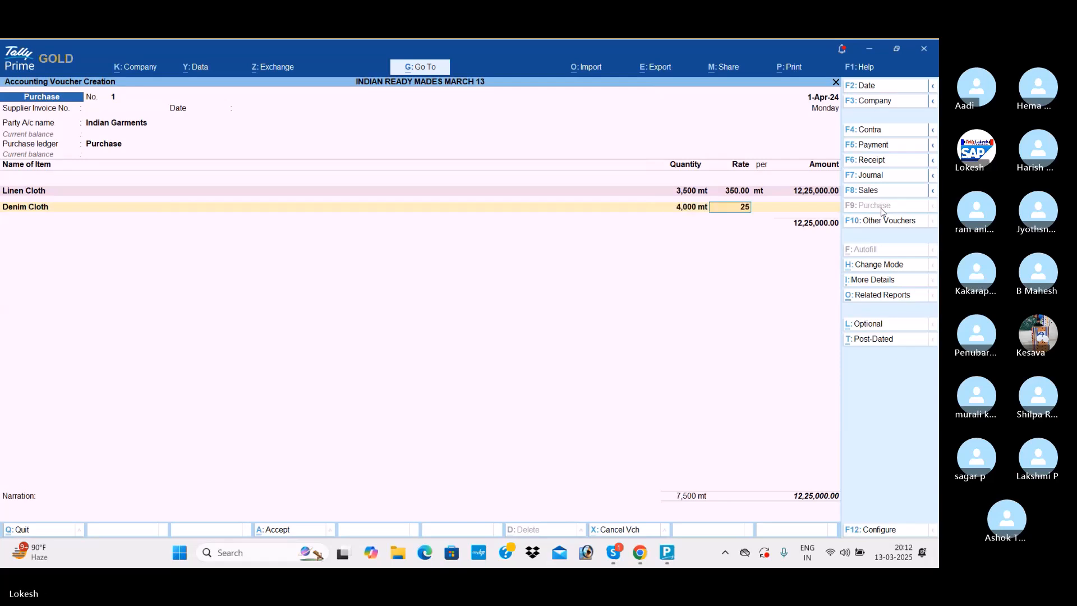
{"action": "type", "text": "0"}
{"action": "key", "text": "Return"}
{"action": "key", "text": "Return"}
{"action": "key", "text": "Return"}
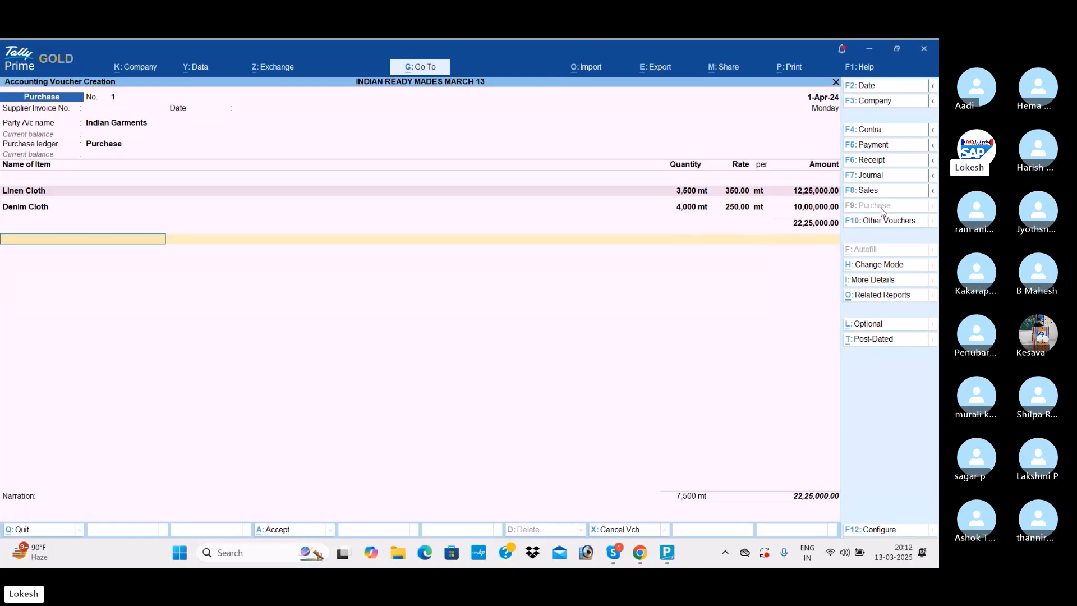
- End the item list and save the Indian Garments purchase voucher without a narration
{"action": "key", "text": "Return"}
{"action": "key", "text": "Return"}
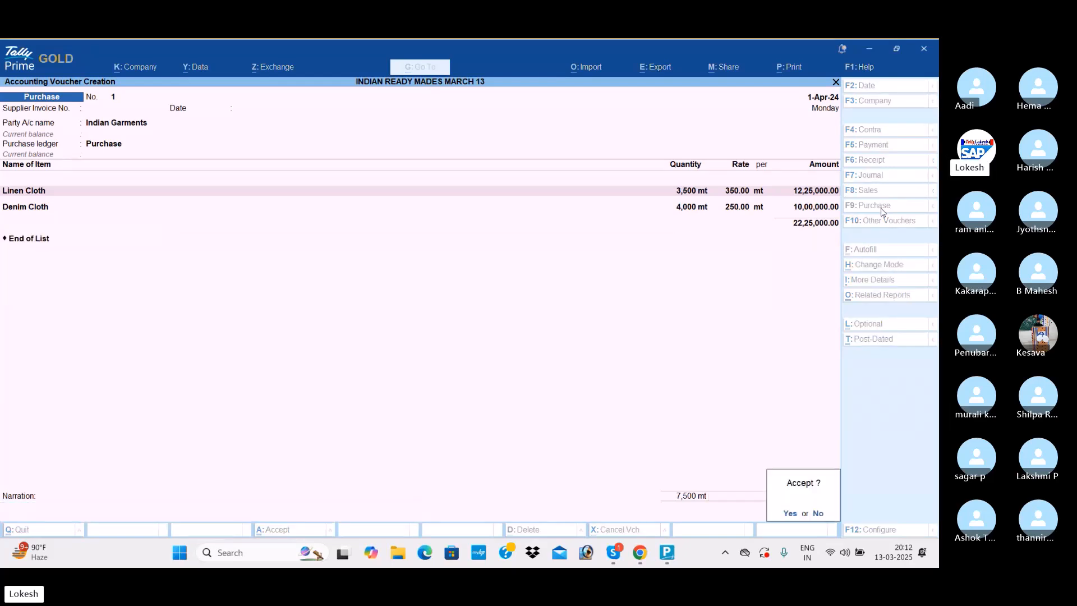
{"action": "key", "text": "Return"}
- Confirm the Indian Garments voucher and start a purchase voucher with Galaxy Pvt Ltd as the party account and Purchase as the purchase ledger
{"action": "key", "text": "Return"}
{"action": "key", "text": "Down"}
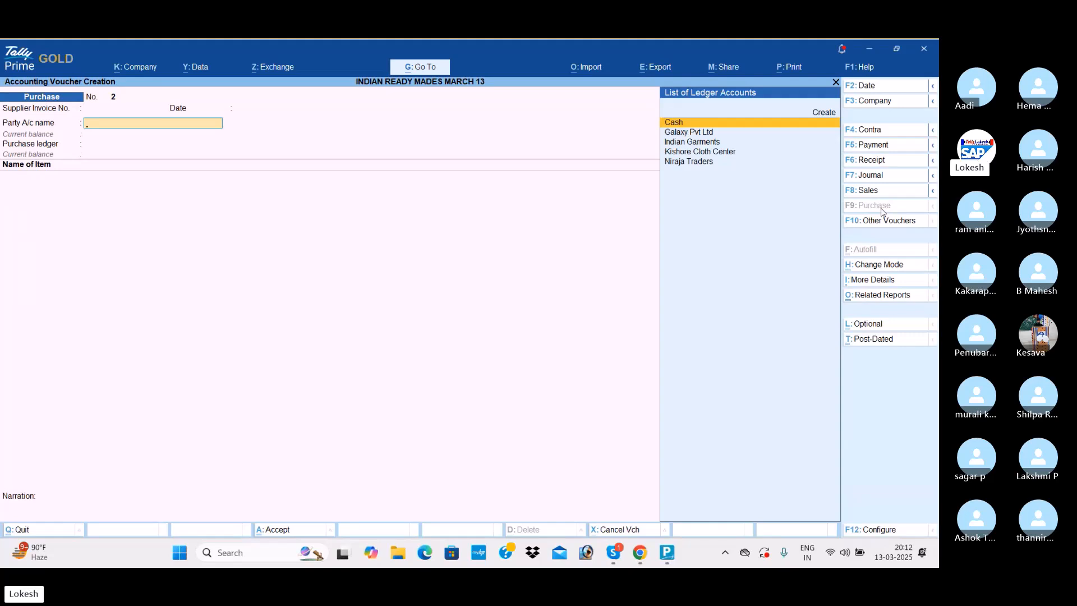
{"action": "key", "text": "Return"}
{"action": "key", "text": "Return"}
{"action": "key", "text": "Return"}
{"action": "key", "text": "Return"}
{"action": "key", "text": "Return"}
{"action": "key", "text": "Return"}
{"action": "key", "text": "Return"}
{"action": "key", "text": "Return"}
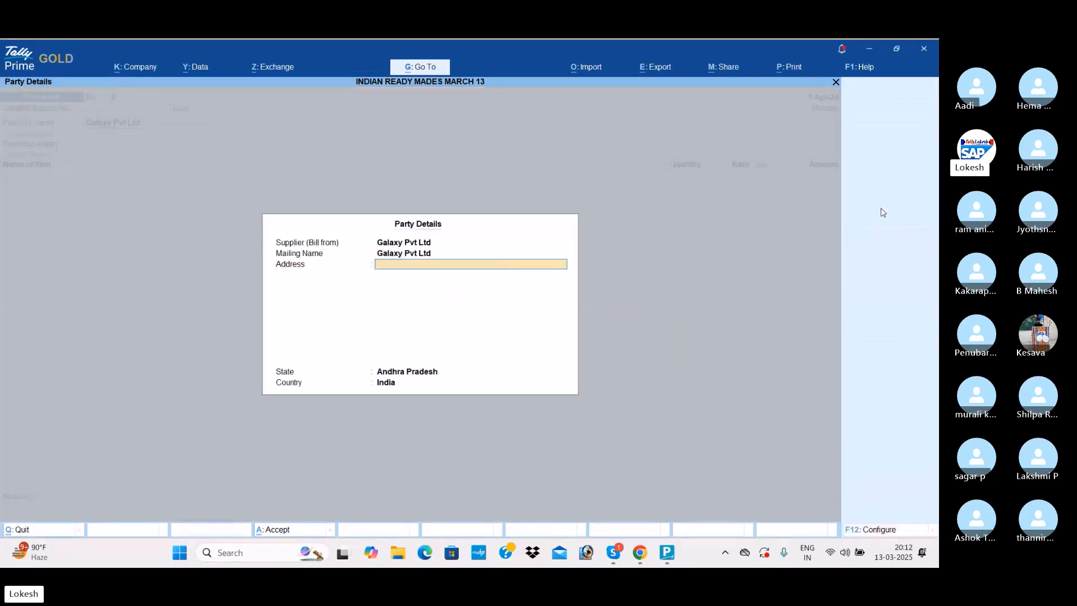
{"action": "key", "text": "Return"}
{"action": "key", "text": "Return"}
{"action": "key", "text": "Return"}
{"action": "key", "text": "Return"}
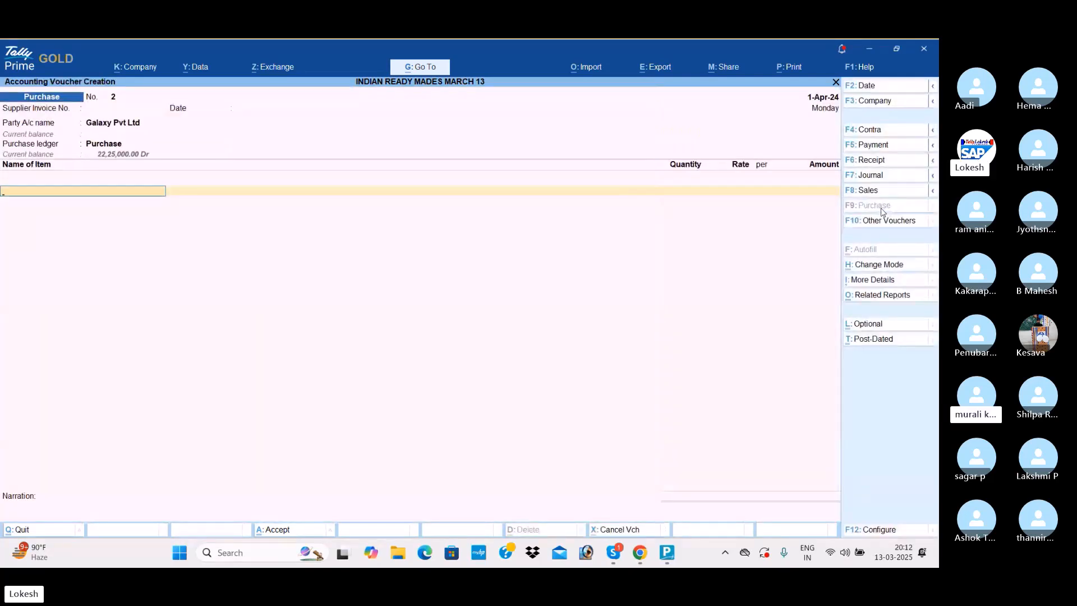
- Add Pearl Buttons to the purchase voucher with a quantity of 2,000 dz at a rate of 50
{"action": "type", "text": "p"}
{"action": "key", "text": "Return"}
{"action": "type", "text": "2000"}
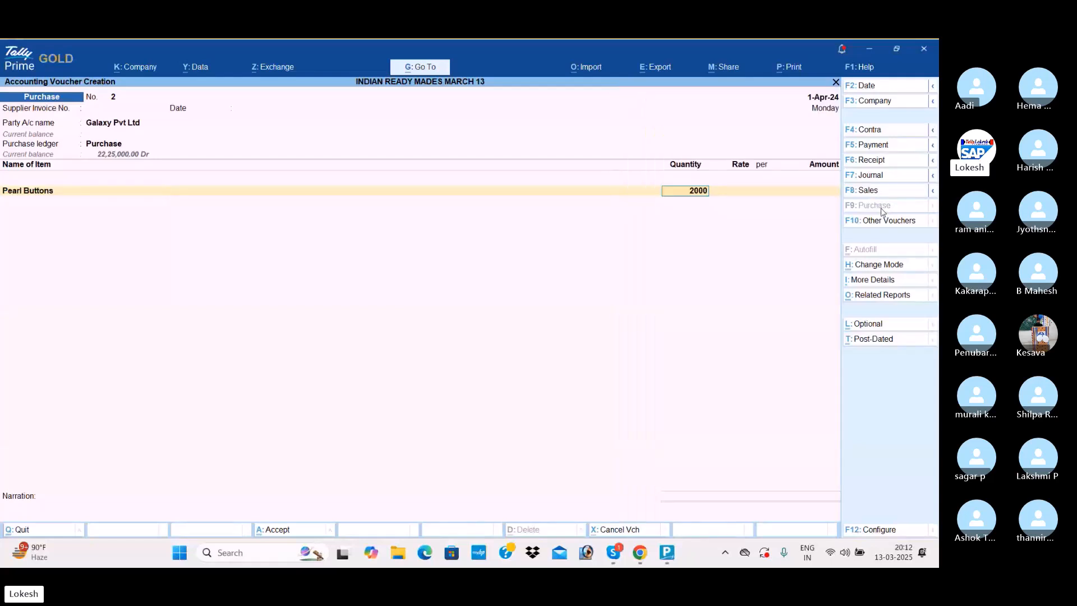
{"action": "key", "text": "Return"}
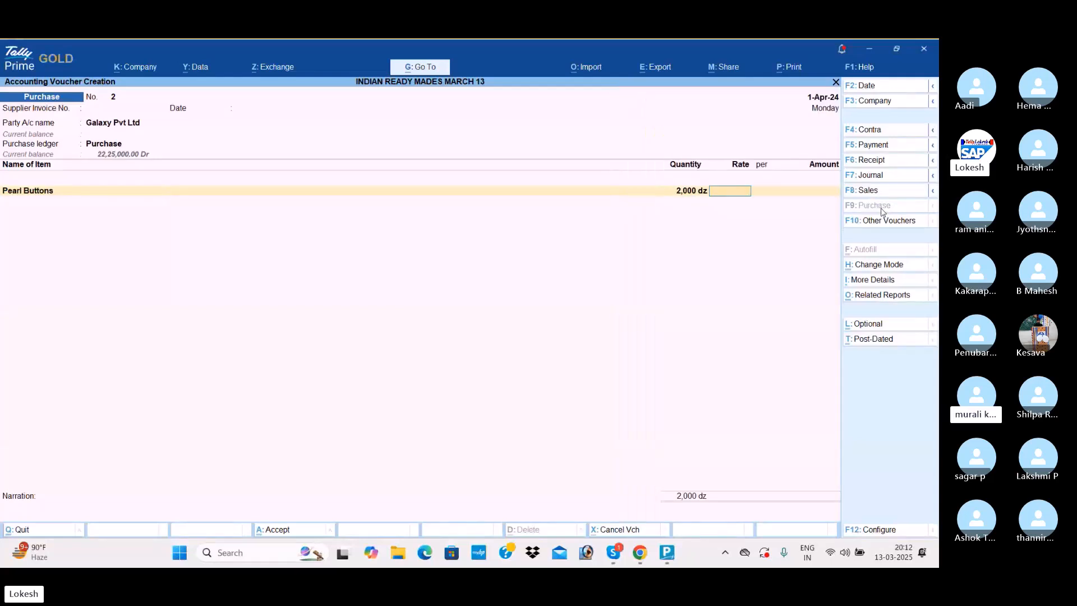
{"action": "type", "text": "50"}
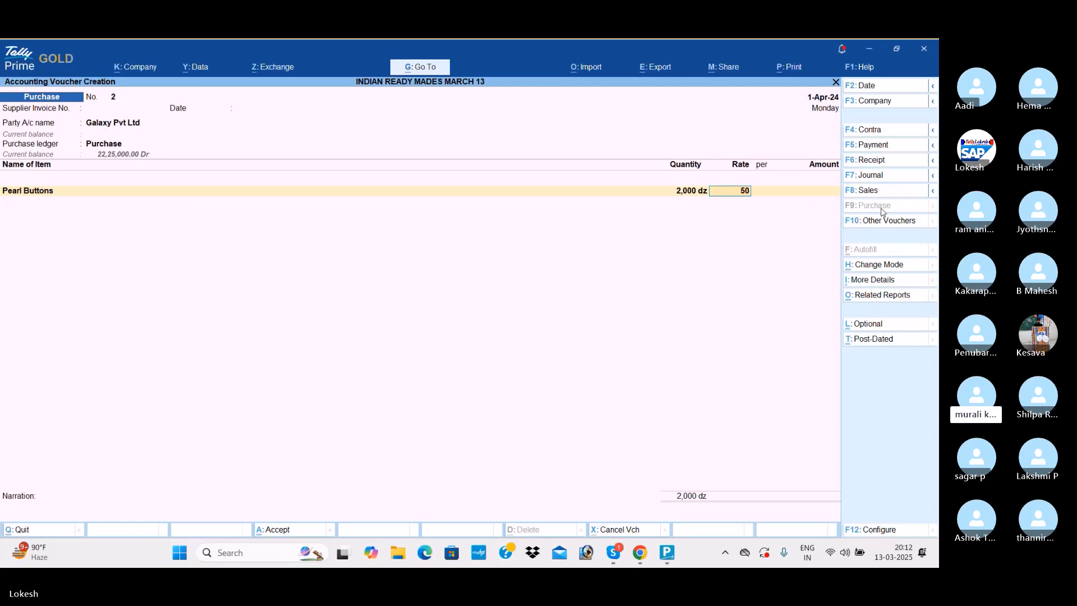
{"action": "key", "text": "Return"}
{"action": "key", "text": "Return"}
{"action": "key", "text": "Return"}
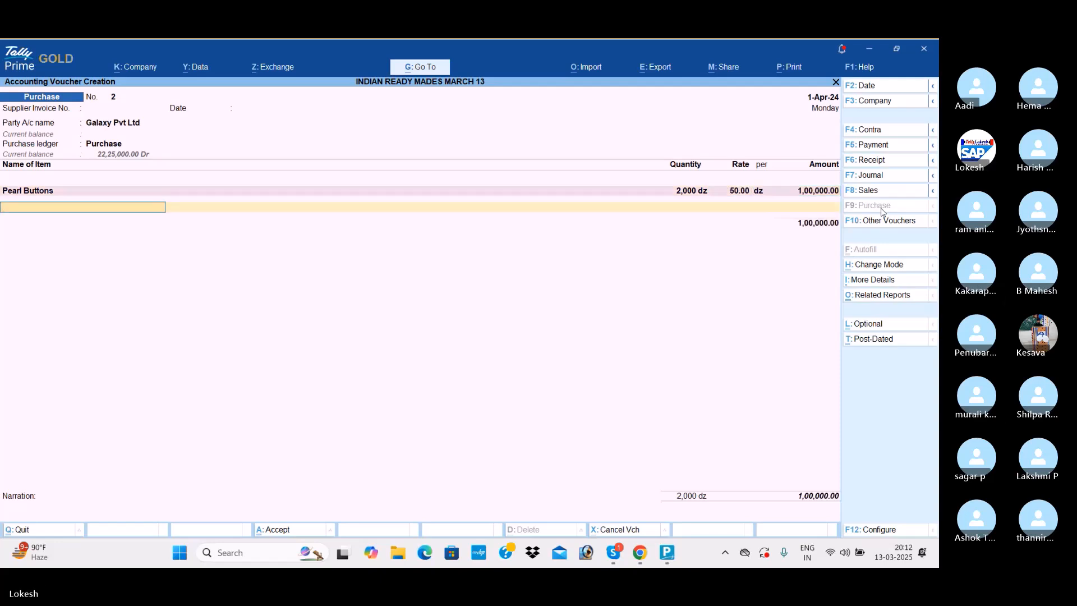
- Add Metal Buttons to the purchase voucher with a quantity of 1,300 dz at a rate of 40
{"action": "type", "text": "Met"}
{"action": "key", "text": "Return"}
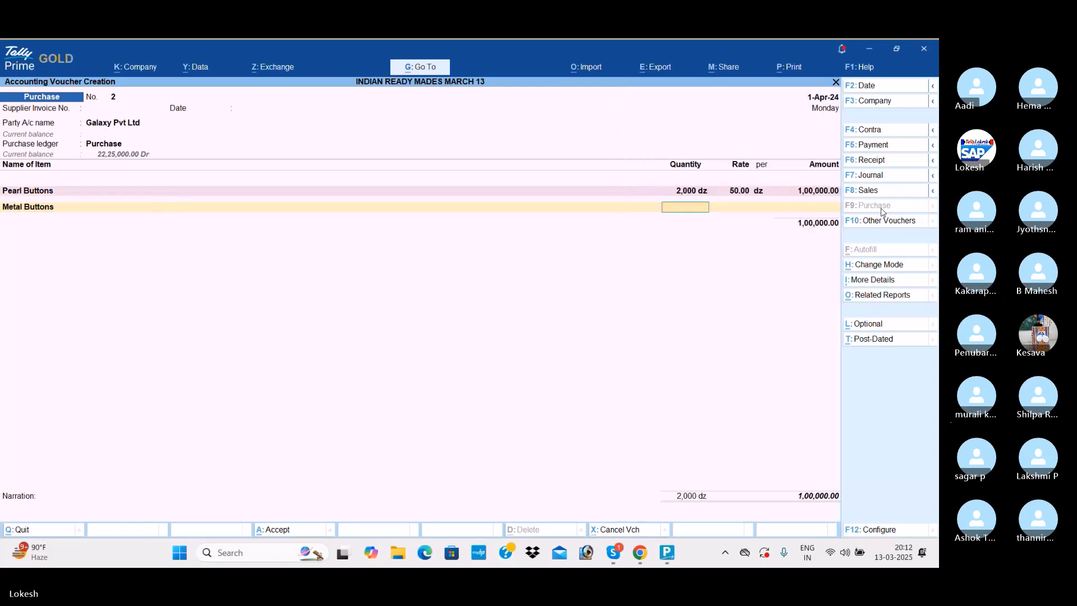
{"action": "type", "text": "1,300"}
{"action": "key", "text": "Return"}
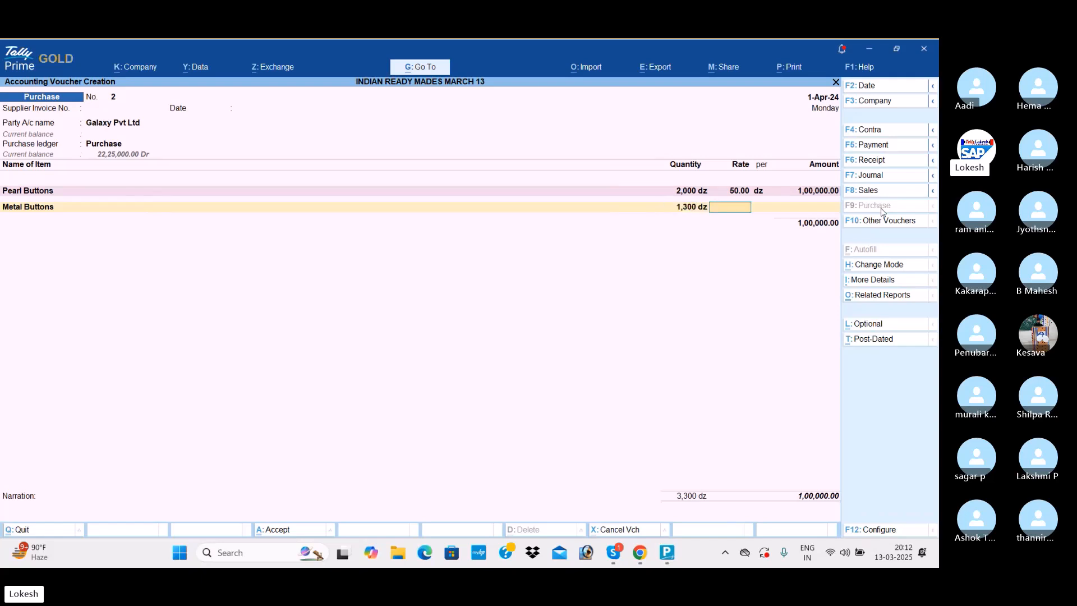
{"action": "type", "text": "40"}
{"action": "key", "text": "Return"}
{"action": "key", "text": "Return"}
{"action": "key", "text": "Return"}
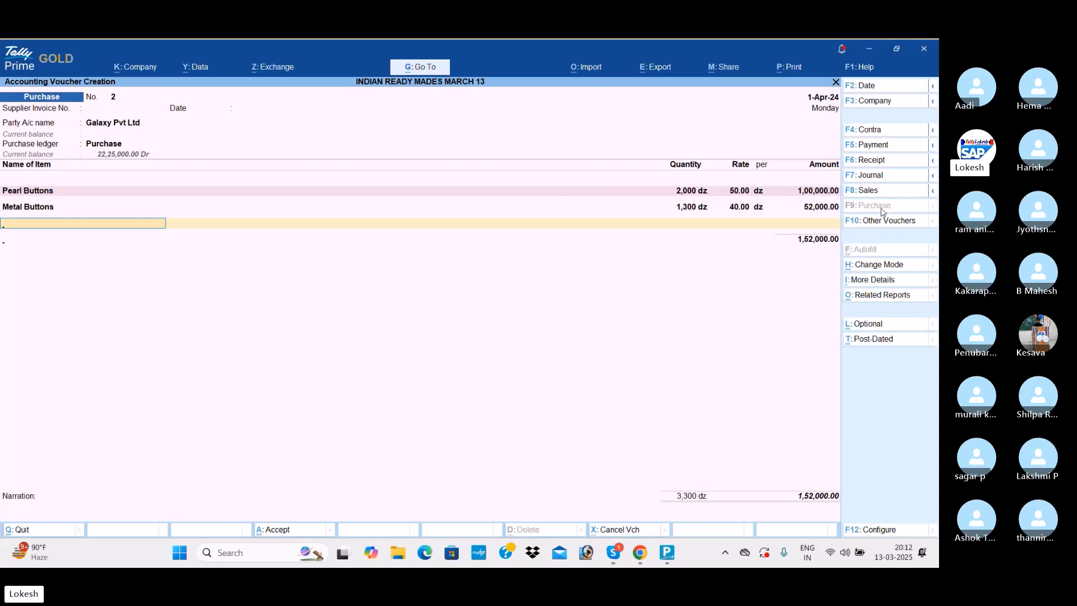
- End the item list and save the Galaxy Pvt Ltd purchase voucher without a narration
{"action": "key", "text": "Return"}
- Start a purchase voucher with Niraja Traders as the party account, blank receipt details and Purchase as the purchase ledger
{"action": "key", "text": "Return"}
{"action": "key", "text": "Return"}
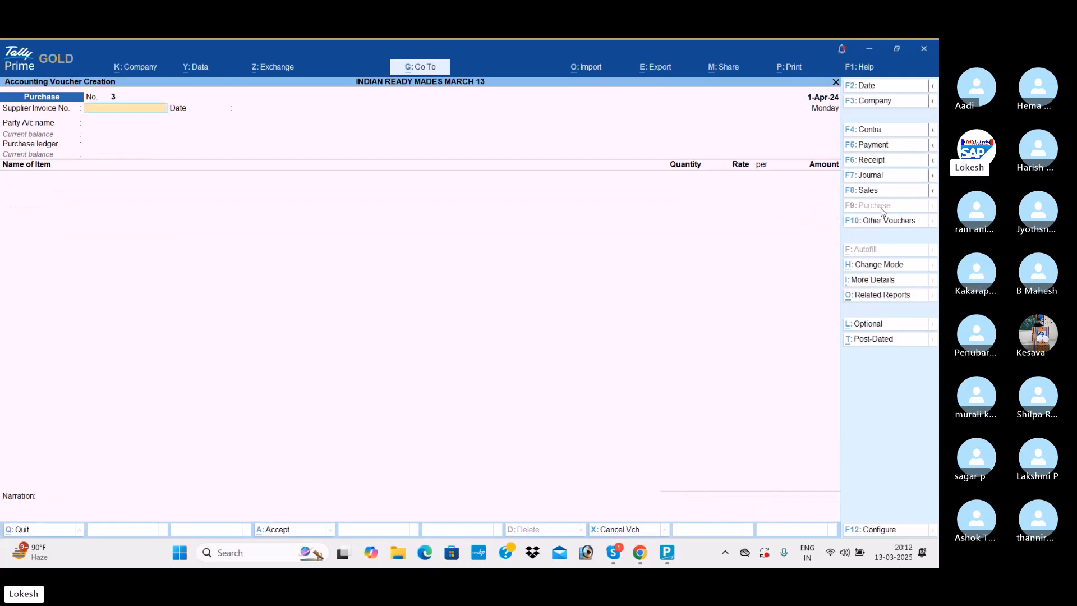
{"action": "key", "text": "Return"}
{"action": "key", "text": "Return"}
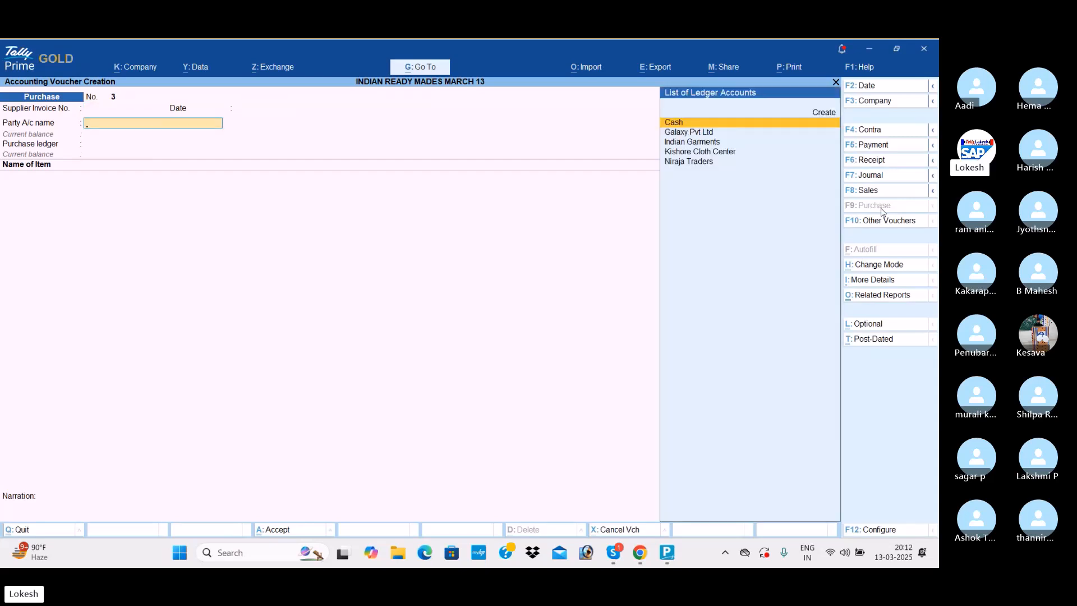
{"action": "type", "text": "Ni"}
{"action": "key", "text": "Return"}
{"action": "key", "text": "Return"}
{"action": "key", "text": "Return"}
{"action": "key", "text": "Return"}
{"action": "key", "text": "Return"}
{"action": "key", "text": "Return"}
{"action": "key", "text": "Return"}
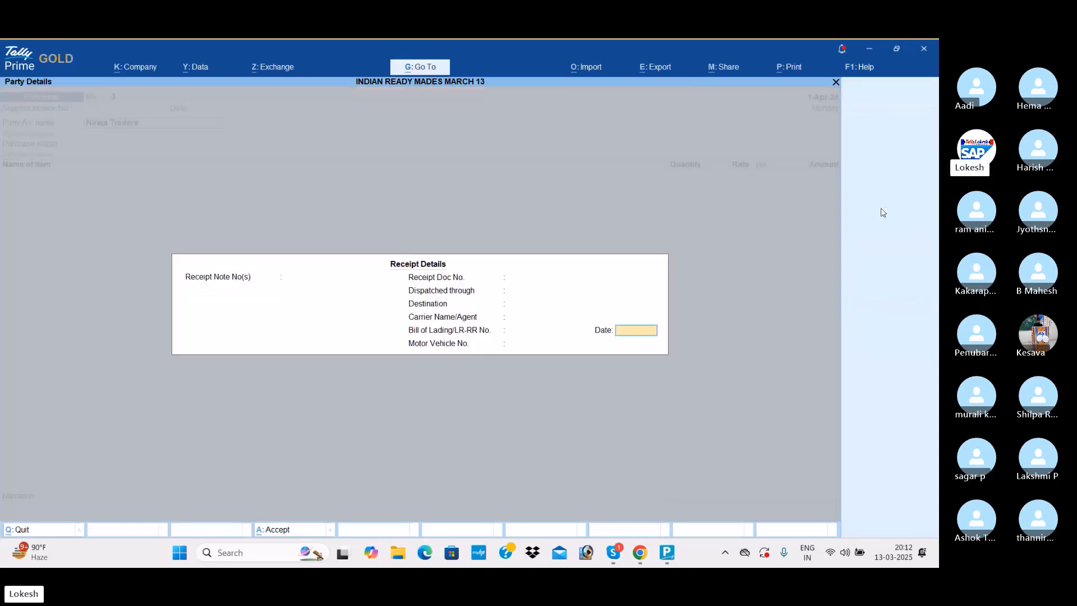
{"action": "key", "text": "Return"}
{"action": "key", "text": "Return"}
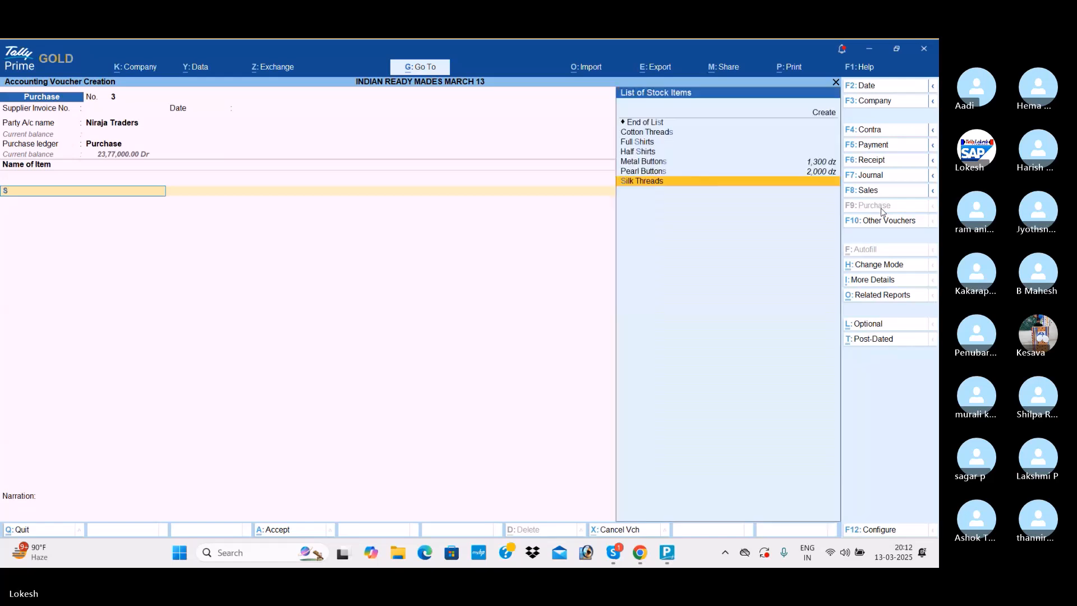
- Add Silk Threads to the purchase voucher with a quantity of 2,000 pc at a rate of 15
{"action": "type", "text": "s"}
{"action": "key", "text": "Return"}
{"action": "type", "text": "2000"}
{"action": "key", "text": "Return"}
{"action": "type", "text": "15"}
{"action": "key", "text": "Return"}
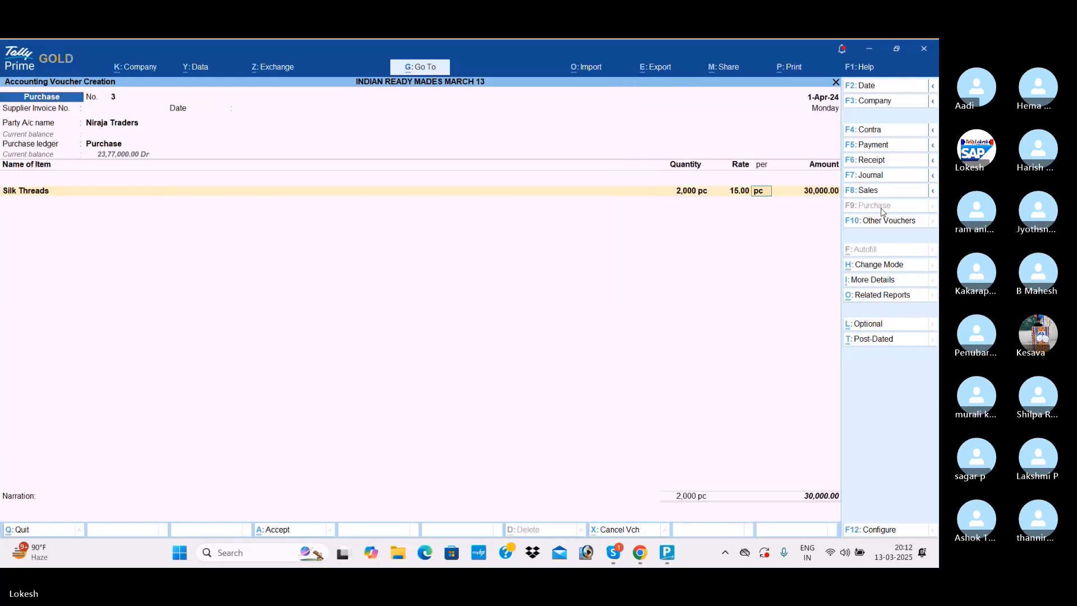
{"action": "key", "text": "Return"}
{"action": "key", "text": "Return"}
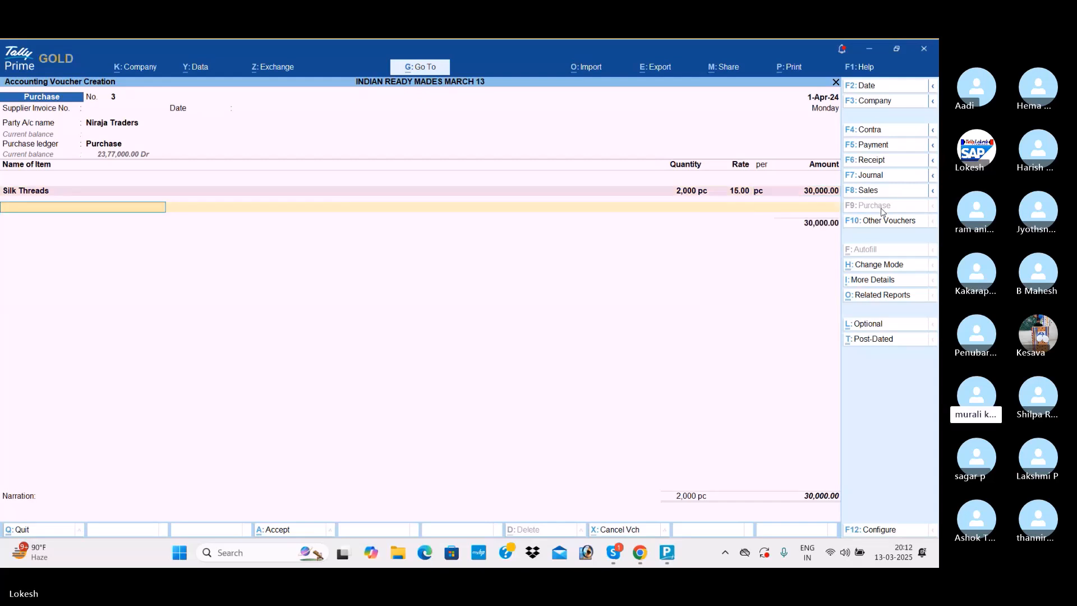
- Add Cotton Threads to the purchase voucher with a quantity of 1,500 pc at a rate of 20
{"action": "type", "text": "c"}
{"action": "key", "text": "Return"}
{"action": "type", "text": "1,500"}
{"action": "key", "text": "Return"}
{"action": "type", "text": "20"}
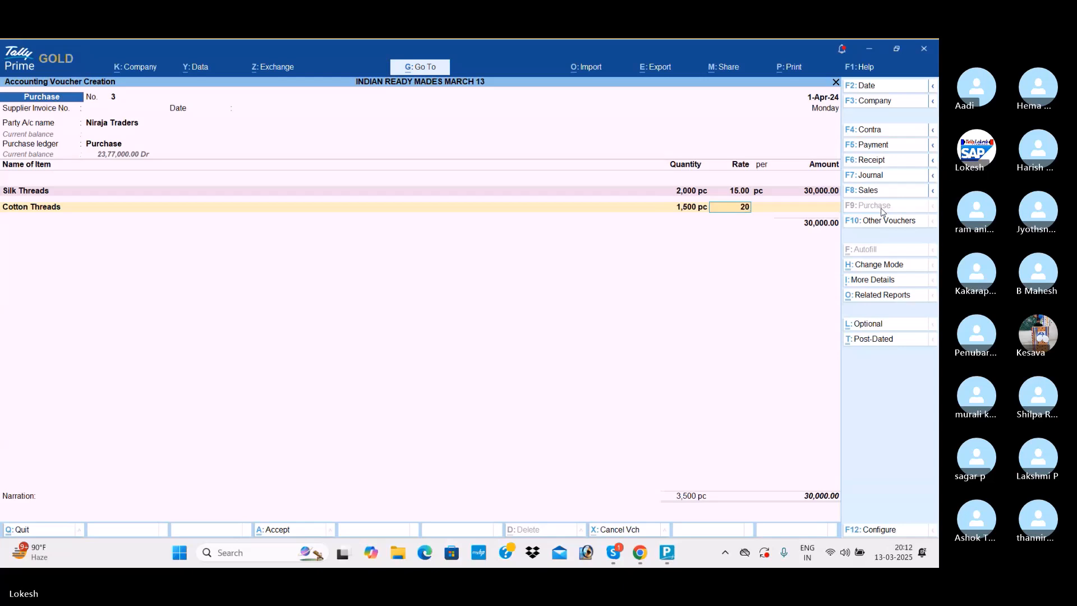
{"action": "key", "text": "Return"}
{"action": "key", "text": "Return"}
{"action": "key", "text": "Return"}
{"action": "key", "text": "Return"}
{"action": "key", "text": "Return"}
{"action": "key", "text": "Return"}
- Start a purchase voucher with Cash as the party account, the default party details and Purchase as the purchase ledger
{"action": "key", "text": "Return"}
{"action": "key", "text": "Return"}
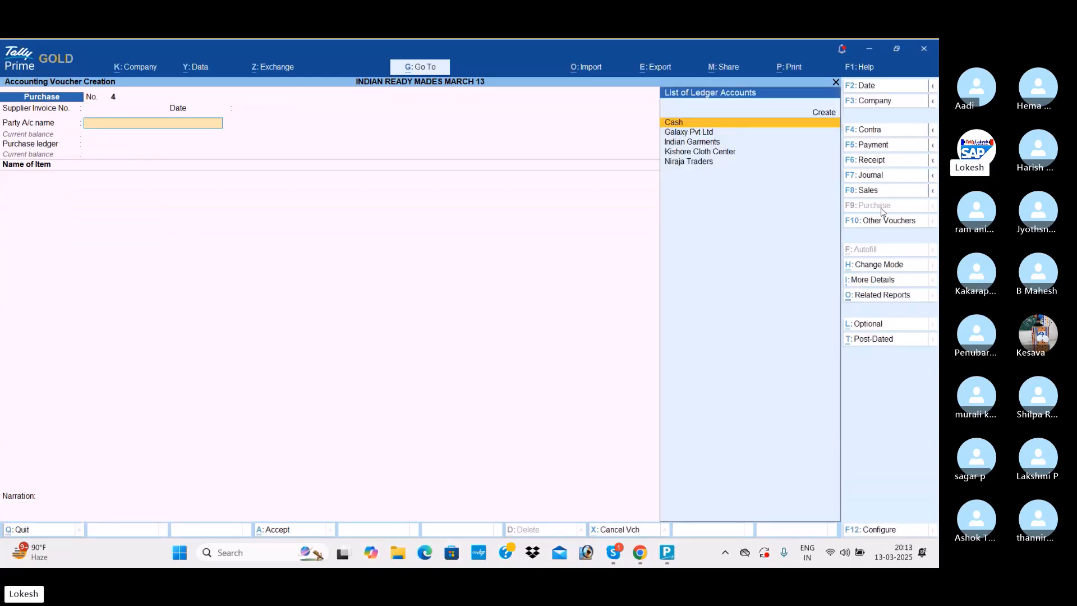
{"action": "key", "text": "Return"}
{"action": "key", "text": "Return"}
{"action": "key", "text": "Return"}
{"action": "key", "text": "Return"}
{"action": "key", "text": "Return"}
{"action": "key", "text": "Return"}
{"action": "key", "text": "Return"}
{"action": "key", "text": "Return"}
{"action": "key", "text": "Return"}
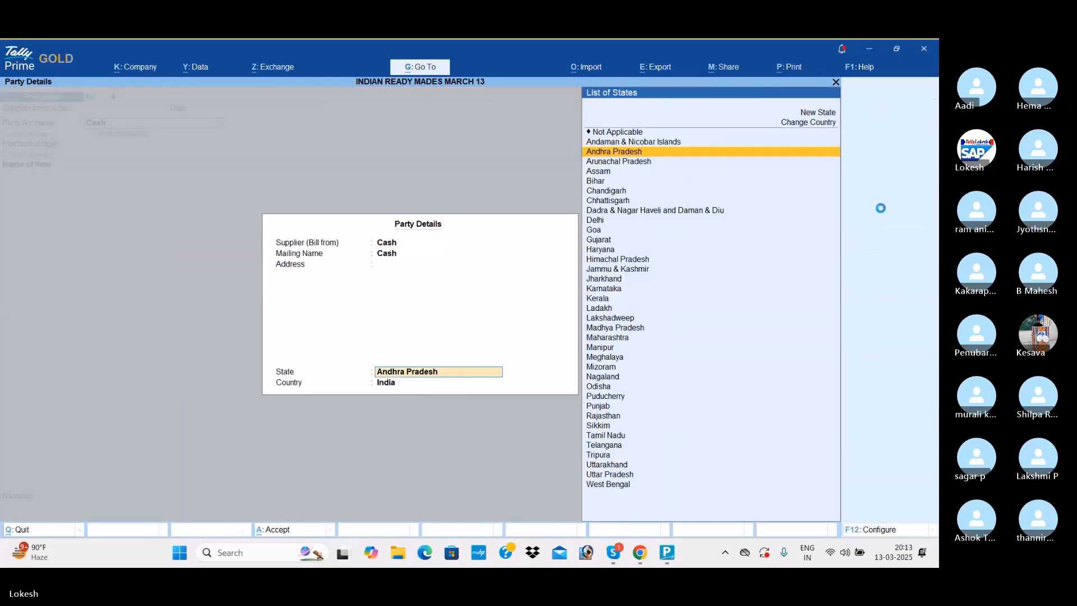
{"action": "key", "text": "Return"}
{"action": "key", "text": "Return"}
{"action": "key", "text": "Return"}
{"action": "key", "text": "Return"}
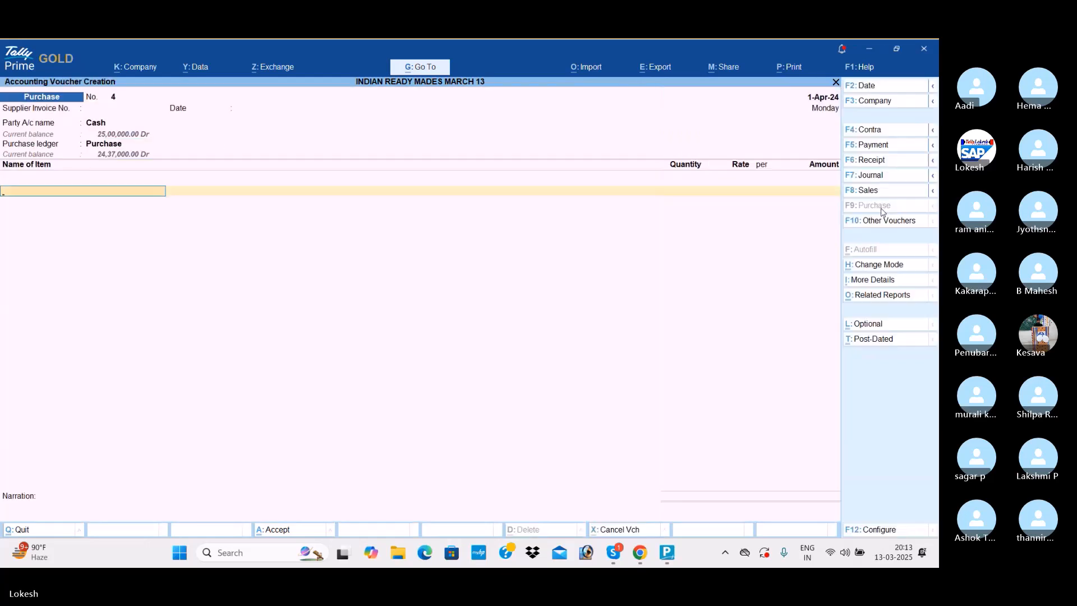
- Add a stock item to the cash purchase voucher with a quantity of 2,000 at a rate of 30
{"action": "key", "text": "Return"}
{"action": "type", "text": "2000"}
{"action": "key", "text": "Return"}
{"action": "type", "text": "30"}
{"action": "key", "text": "Return"}
{"action": "key", "text": "Return"}
{"action": "key", "text": "Return"}
{"action": "key", "text": "Return"}
{"action": "key", "text": "Return"}
{"action": "key", "text": "Return"}
{"action": "key", "text": "Return"}
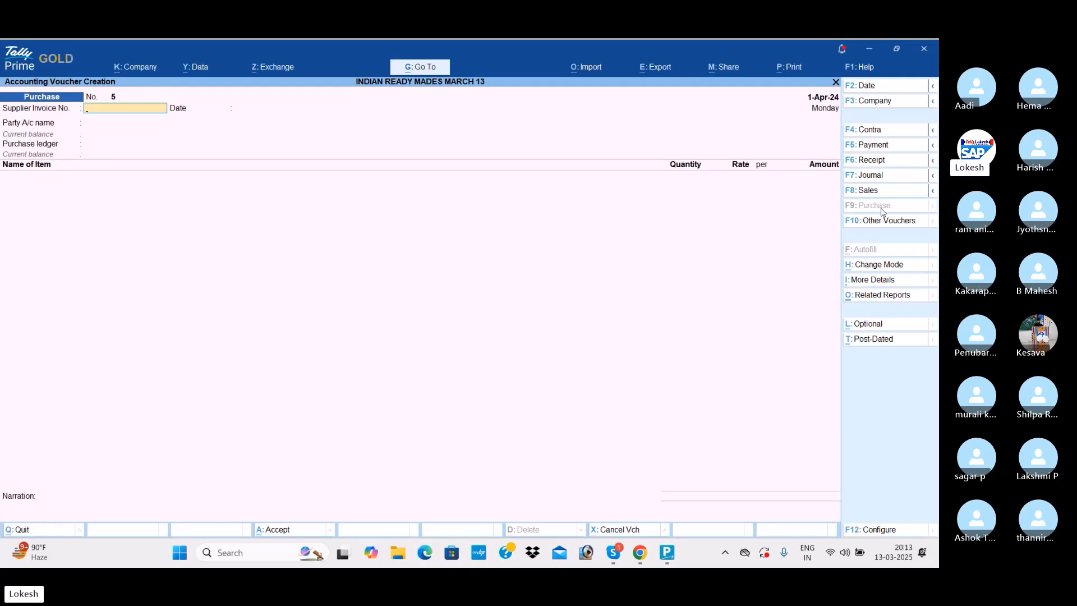
- Leave voucher entry and open the creation form for a new voucher type master
{"action": "key", "text": "Escape"}
{"action": "key", "text": "Return"}
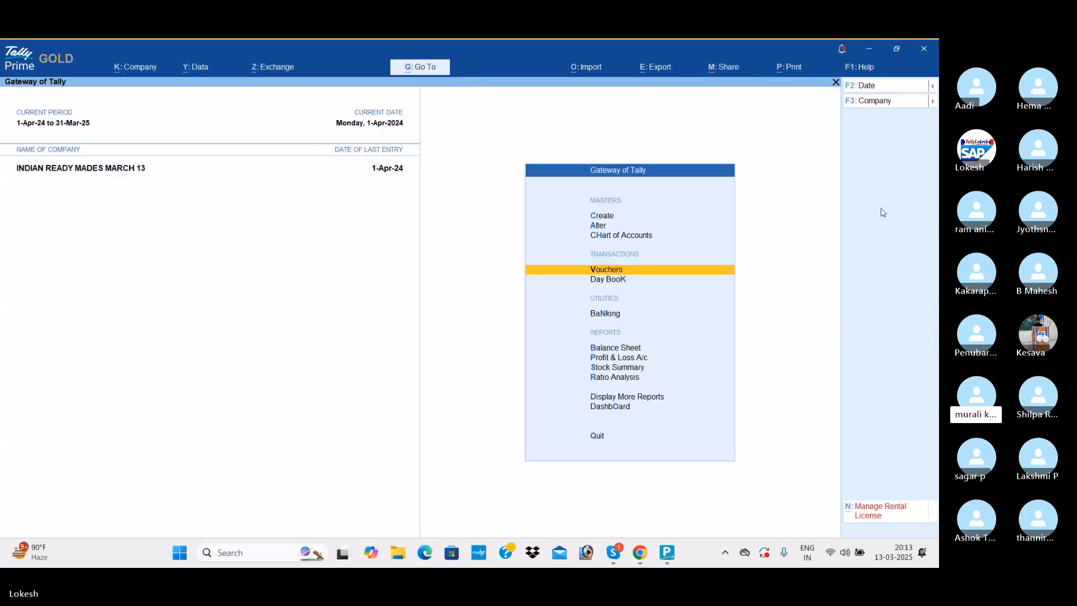
{"action": "key", "text": "Up"}
{"action": "key", "text": "Up"}
{"action": "key", "text": "Up"}
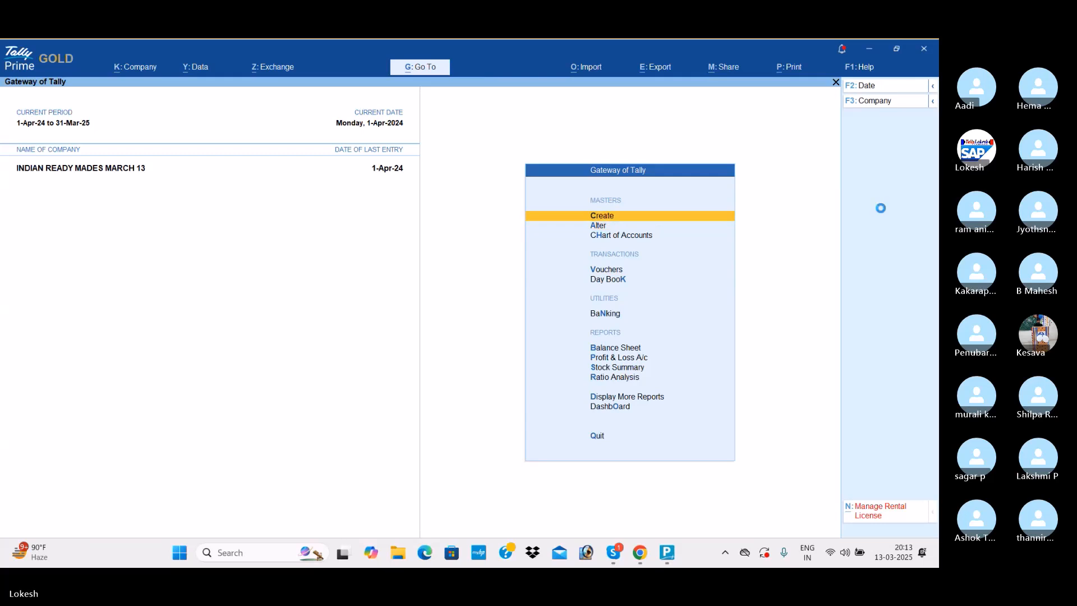
{"action": "key", "text": "Return"}
{"action": "key", "text": "Down"}
{"action": "key", "text": "Down"}
{"action": "key", "text": "Down"}
{"action": "key", "text": "Return"}
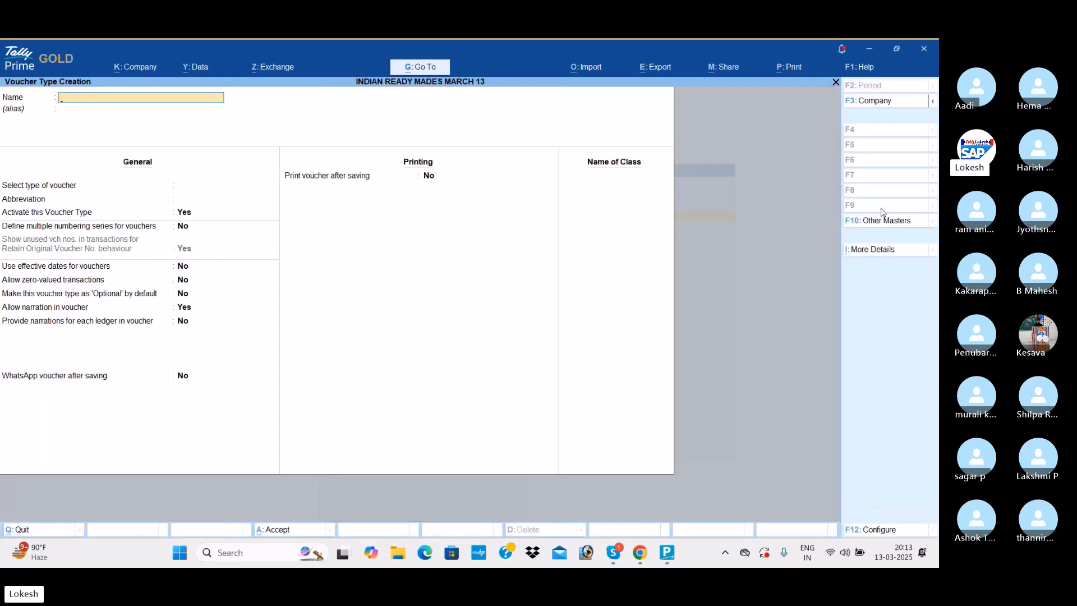
- Name the new voucher type Manufacturing and base it on Stock Journal, keeping the default abbreviation and activation
{"action": "type", "text": "Manufacturing"}
{"action": "key", "text": "Return"}
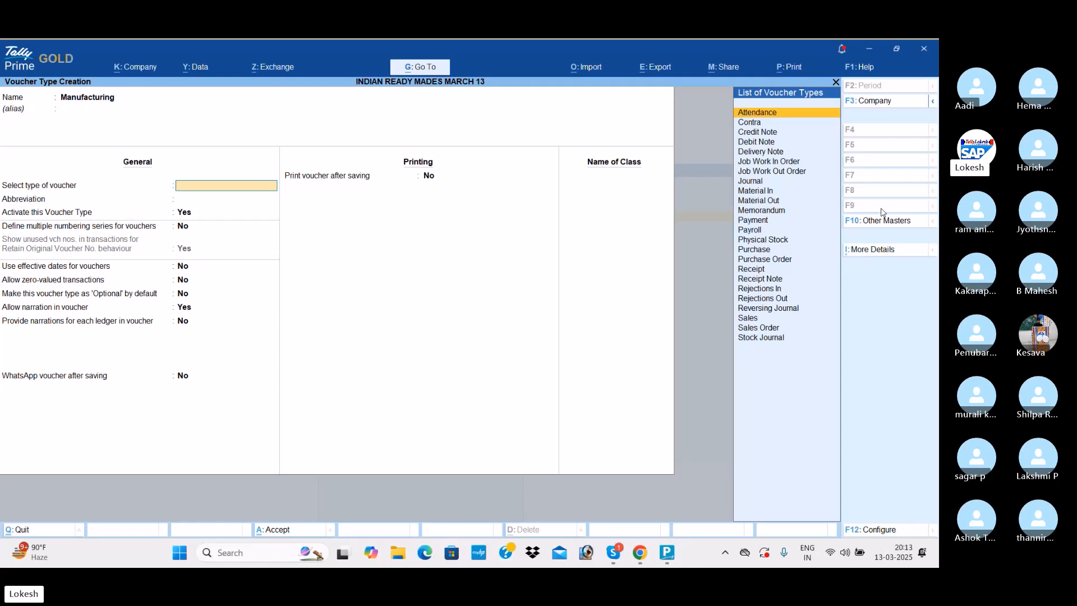
{"action": "type", "text": "Sto"}
{"action": "key", "text": "Return"}
{"action": "key", "text": "Return"}
{"action": "key", "text": "Return"}
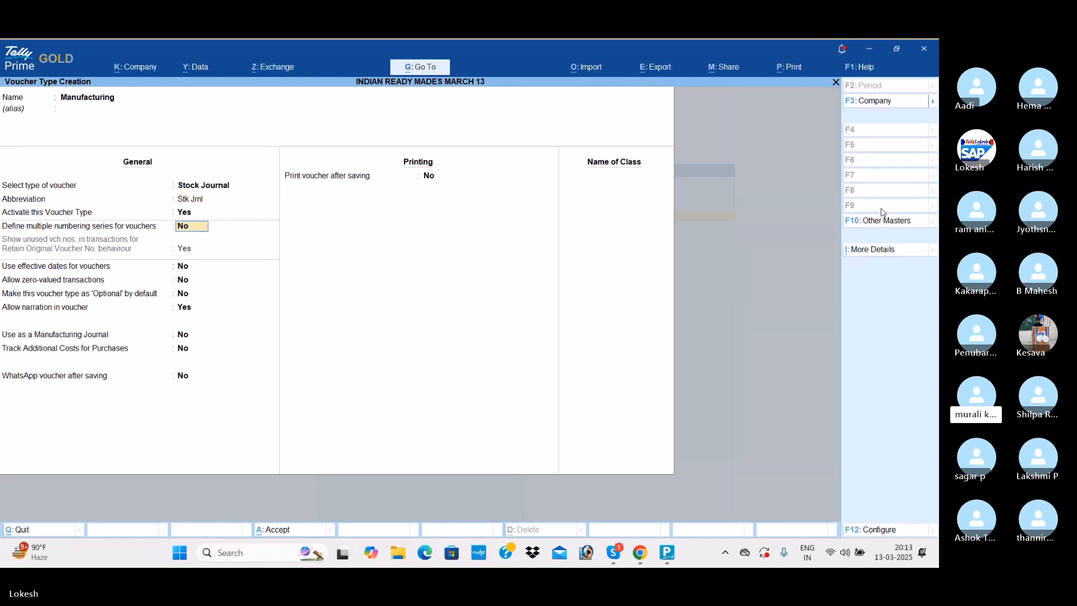
- Set the voucher type's Use as a Manufacturing Journal option to Yes, keep the other defaults and save it
{"action": "key", "text": "Return"}
{"action": "key", "text": "Return"}
{"action": "key", "text": "Return"}
{"action": "key", "text": "Return"}
{"action": "key", "text": "Return"}
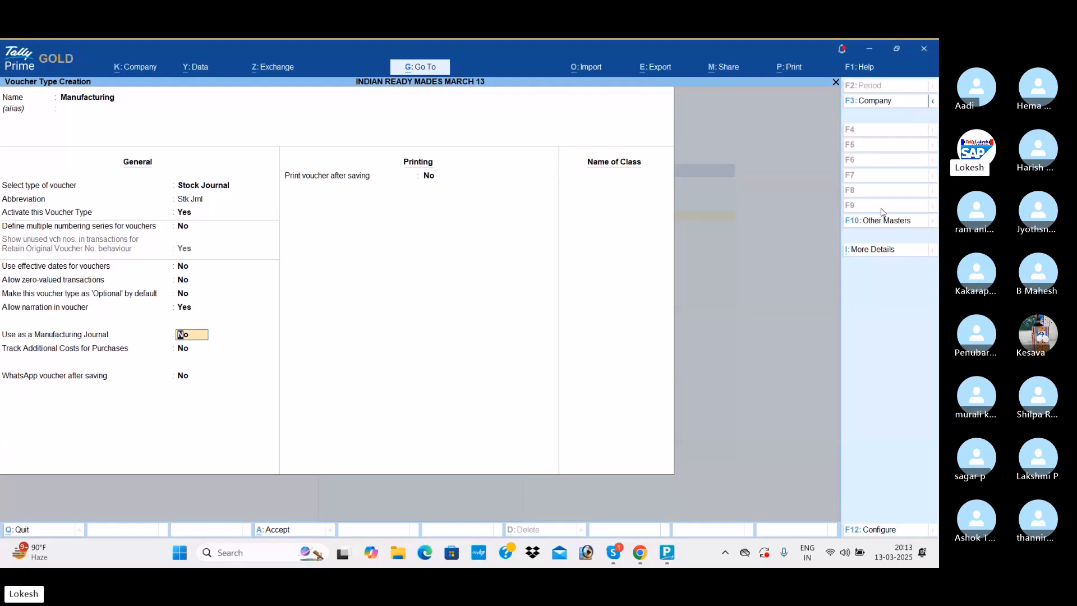
{"action": "type", "text": "y"}
{"action": "key", "text": "Return"}
{"action": "key", "text": "Return"}
{"action": "key", "text": "Return"}
{"action": "key", "text": "Return"}
{"action": "key", "text": "Return"}
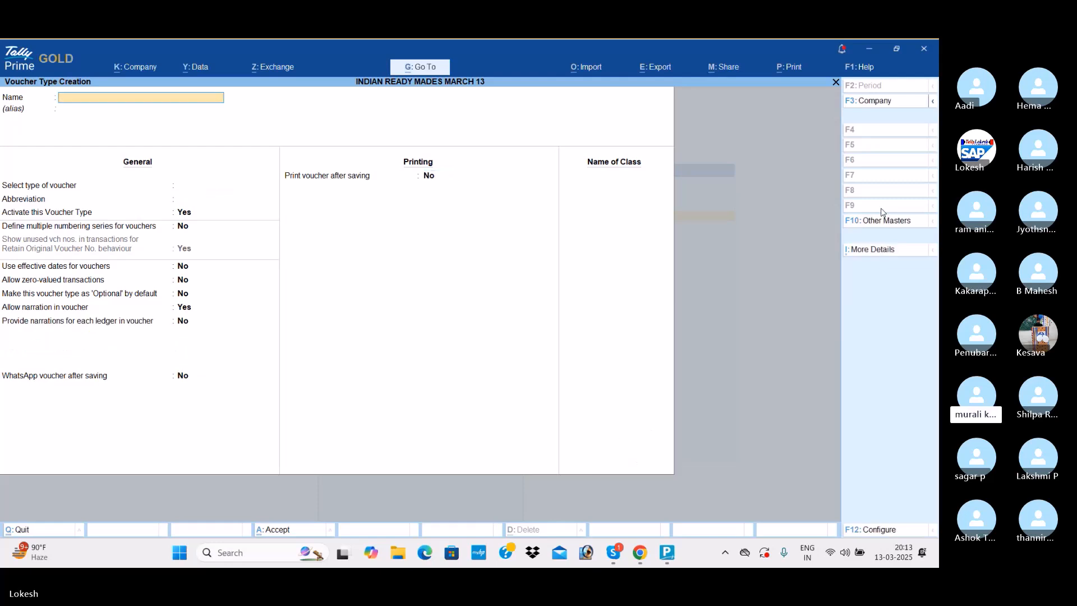
- Quit voucher type creation and return to voucher entry
{"action": "key", "text": "Escape"}
{"action": "key", "text": "Return"}
{"action": "key", "text": "Escape"}
{"action": "key", "text": "Down"}
{"action": "key", "text": "Down"}
{"action": "key", "text": "Down"}
{"action": "key", "text": "Return"}
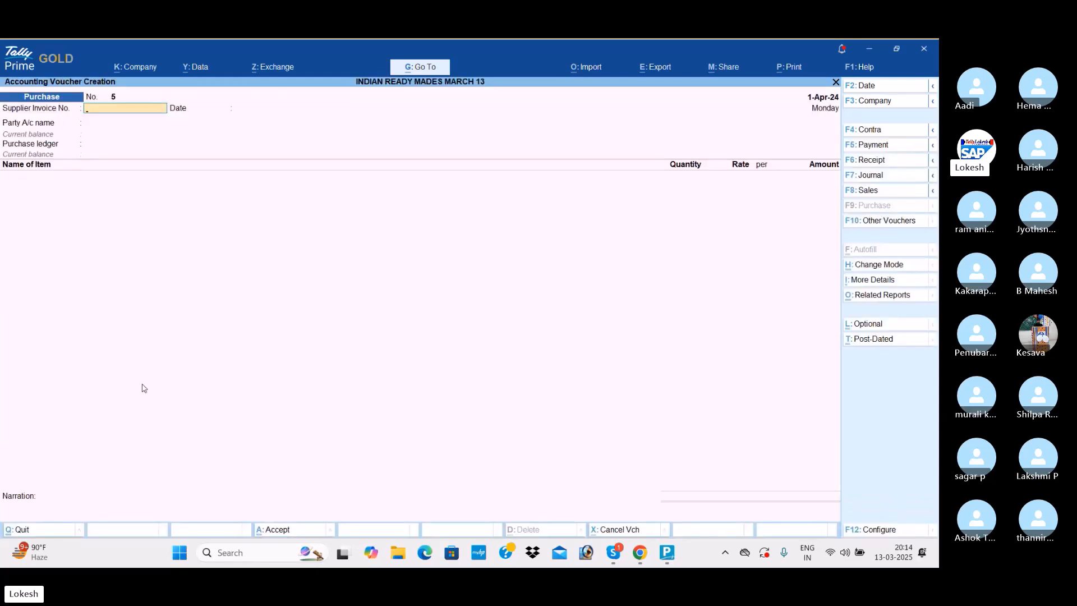
- Change the voucher type to the Manufacturing inventory voucher
{"action": "left_click", "coordinate": [891, 224]}
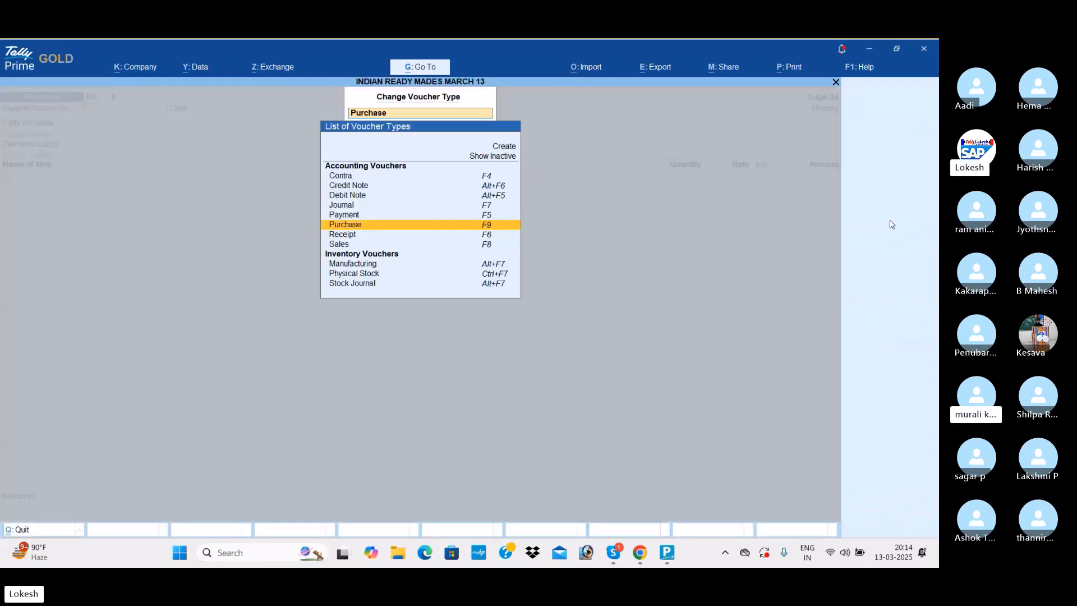
{"action": "key", "text": "Down"}
{"action": "key", "text": "Down"}
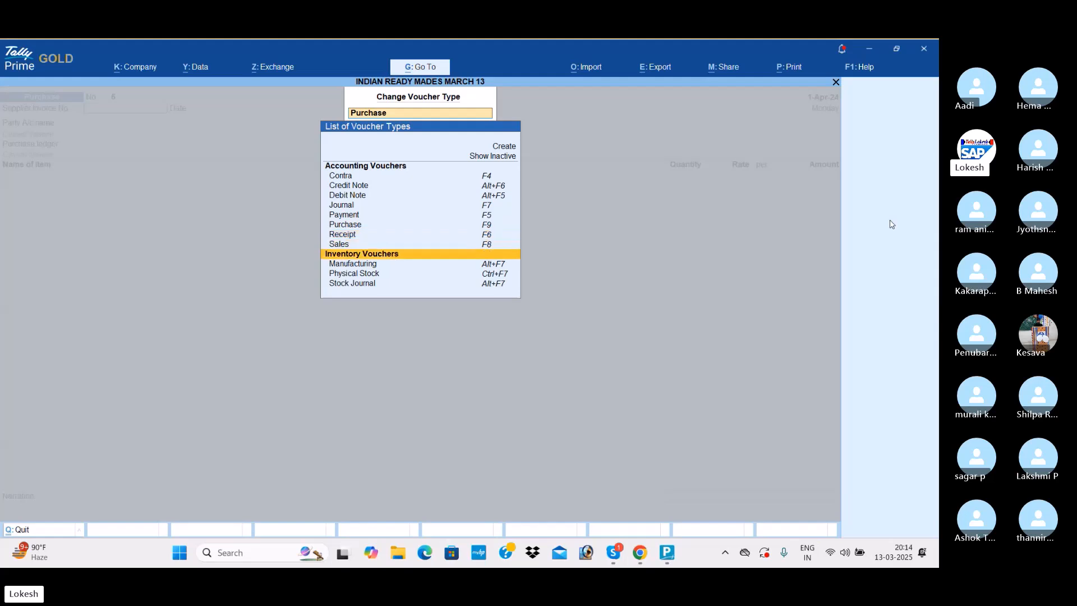
{"action": "key", "text": "Down"}
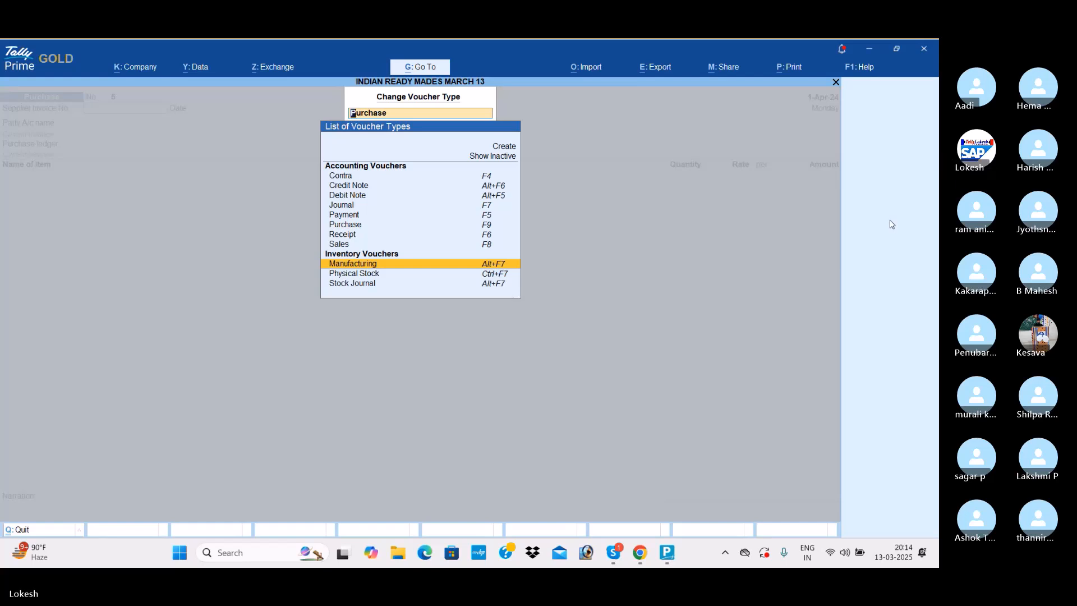
{"action": "key", "text": "Return"}
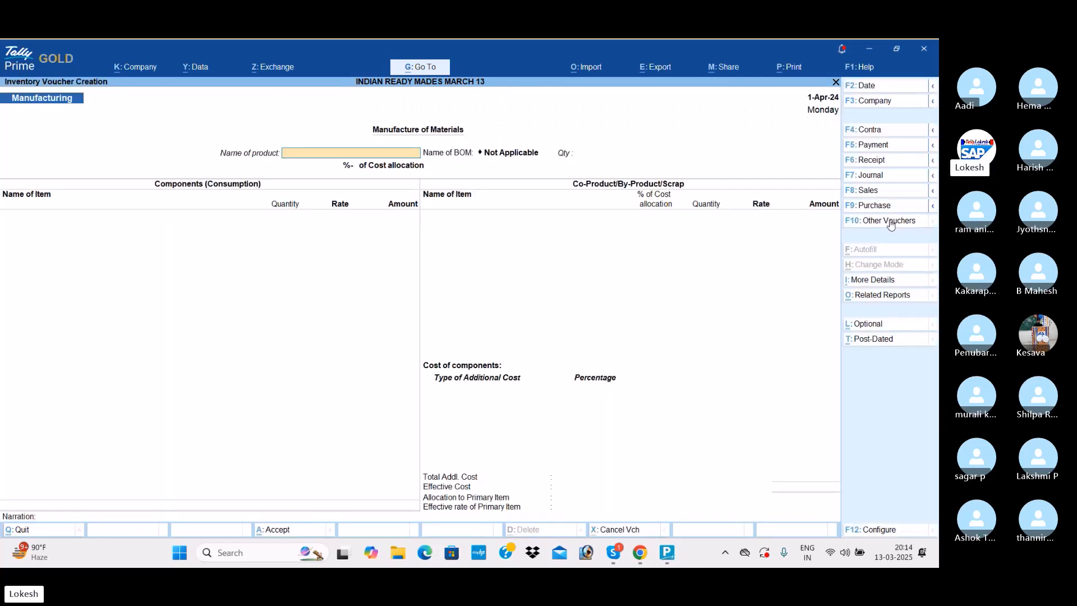
- Choose Half Shirts as the product to manufacture, without a BOM, with a quantity of 1,300 nos
{"action": "key", "text": "Return"}
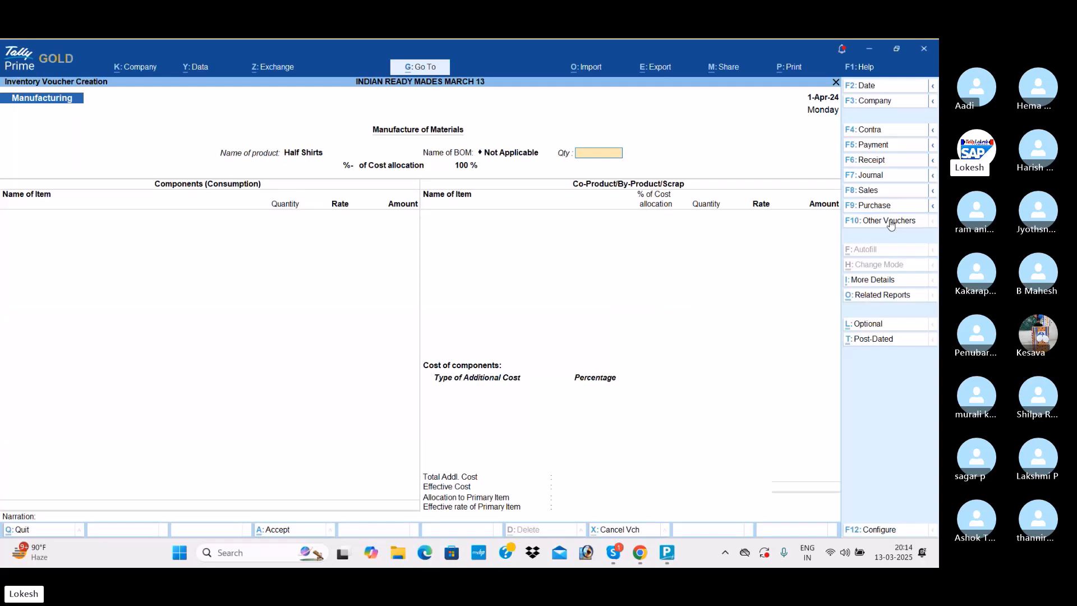
{"action": "type", "text": "1300"}
{"action": "key", "text": "Return"}
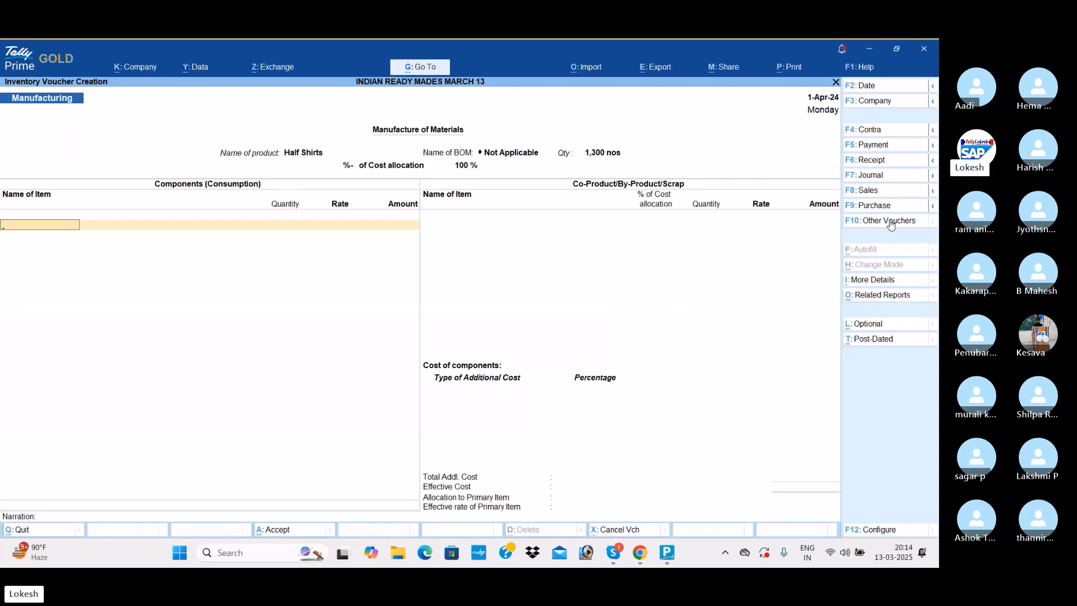
- Add Denim Cloth as a consumed component with a quantity of 2,600 mt, keeping the default rate
{"action": "type", "text": "De"}
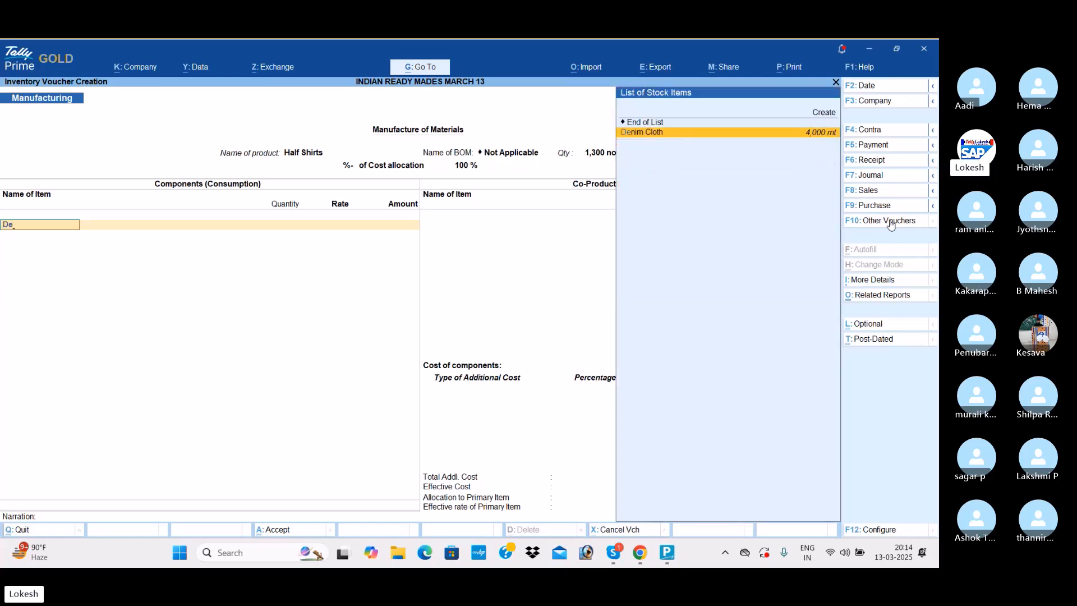
{"action": "key", "text": "Return"}
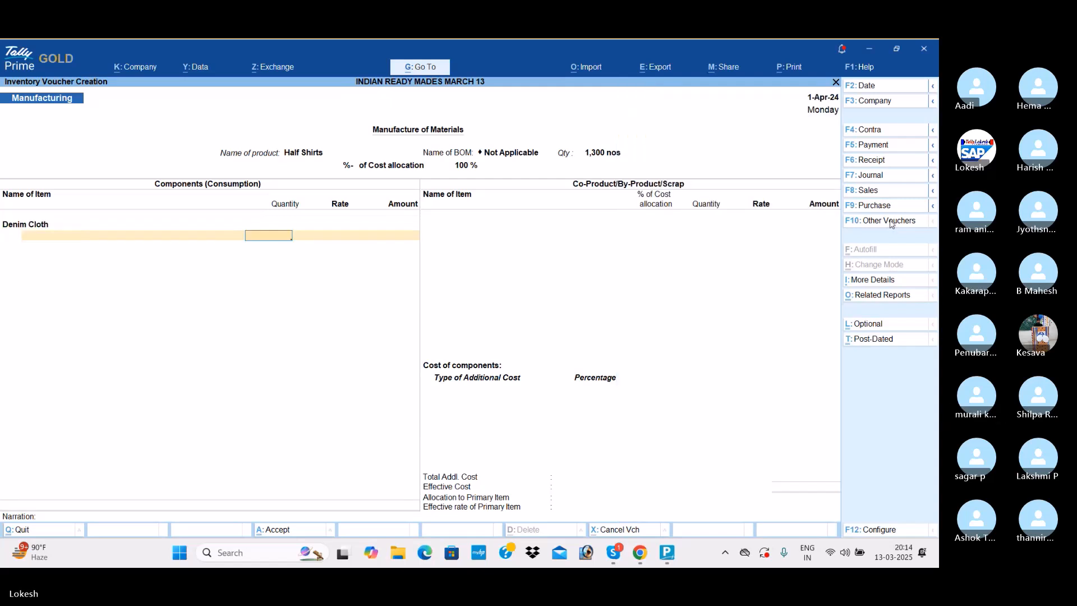
{"action": "type", "text": "2,600"}
{"action": "key", "text": "Return"}
{"action": "key", "text": "Return"}
{"action": "key", "text": "Return"}
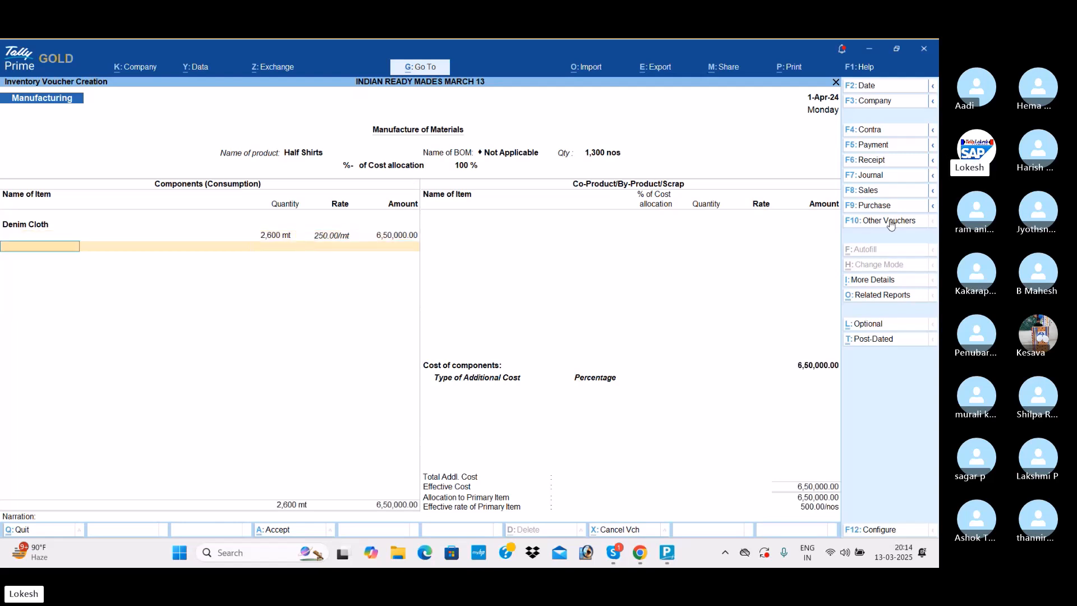
- Add Pearl Buttons as a consumed component with a quantity of 867 dz at the default rate
{"action": "type", "text": "p"}
{"action": "key", "text": "Return"}
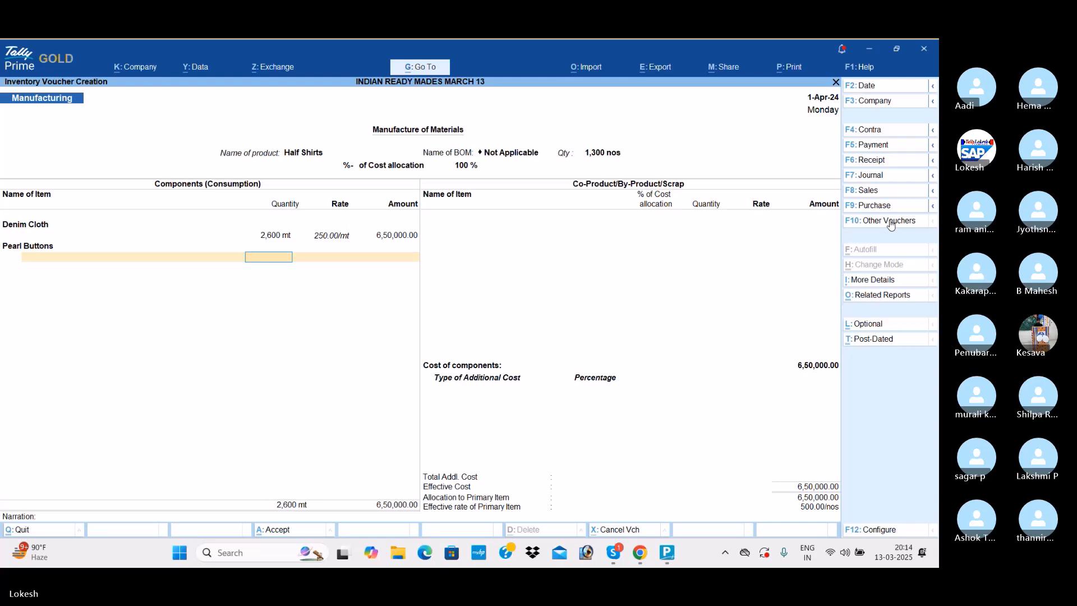
{"action": "type", "text": "867"}
{"action": "key", "text": "Return"}
{"action": "key", "text": "Return"}
{"action": "key", "text": "Return"}
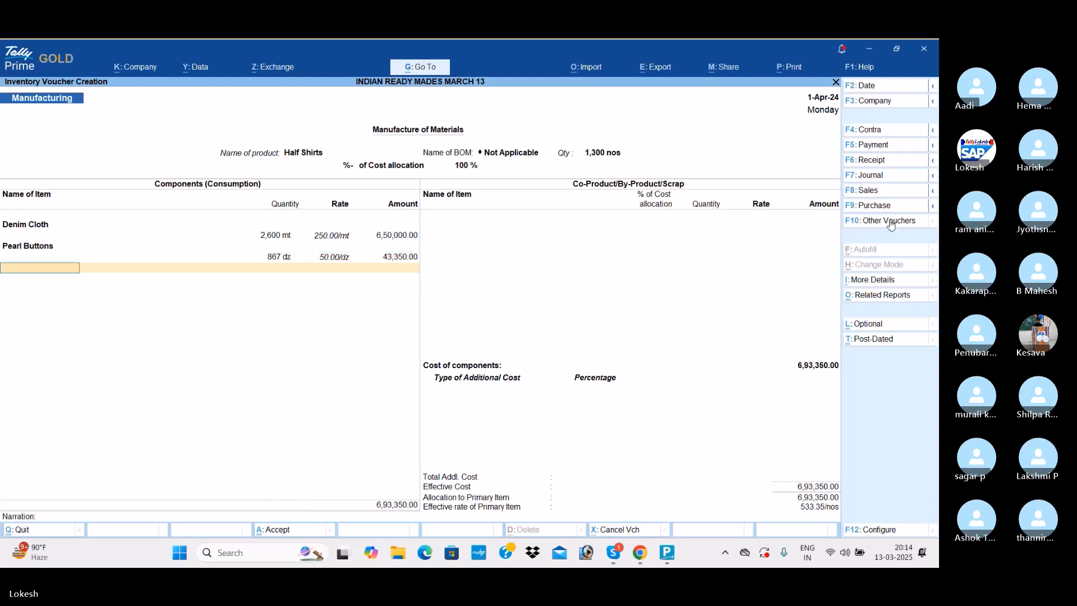
- Add Cotton Threads as a consumed component with a quantity of 1,300 pc at the default rate
{"action": "type", "text": "c"}
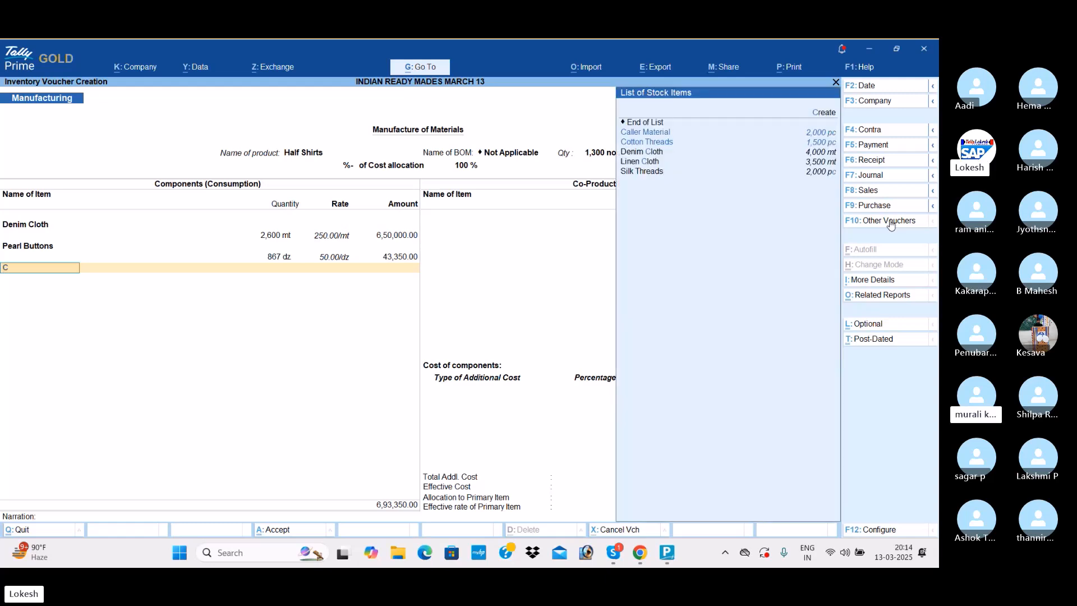
{"action": "key", "text": "Down"}
{"action": "key", "text": "Return"}
{"action": "type", "text": "1300"}
{"action": "key", "text": "Return"}
{"action": "key", "text": "Return"}
{"action": "key", "text": "Return"}
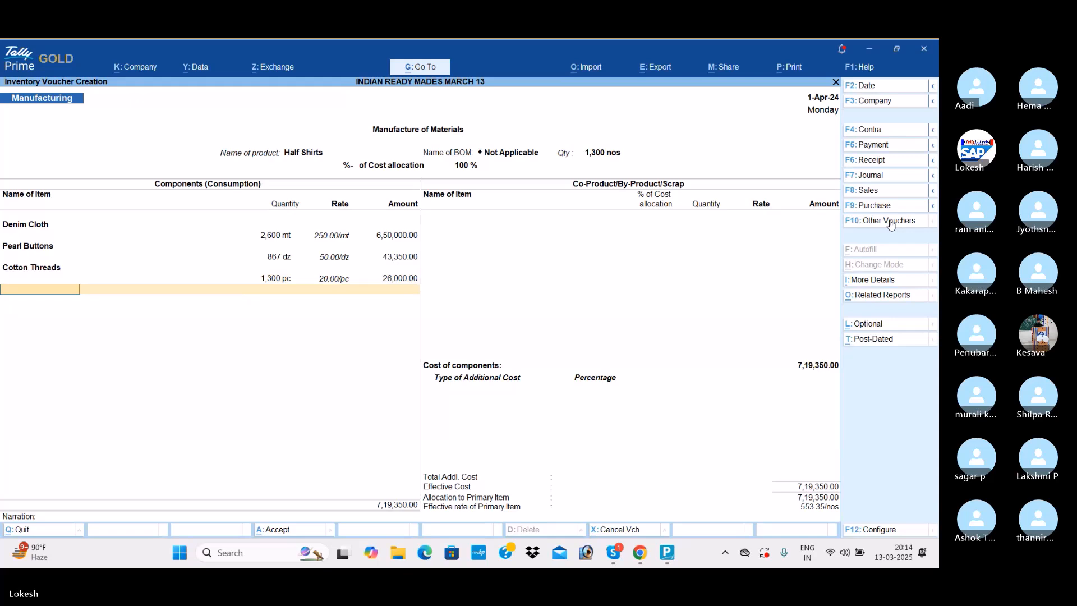
- Add 1,300 pc of Caller Material at the default rate and end the Half Shirts component list
{"action": "type", "text": "ca"}
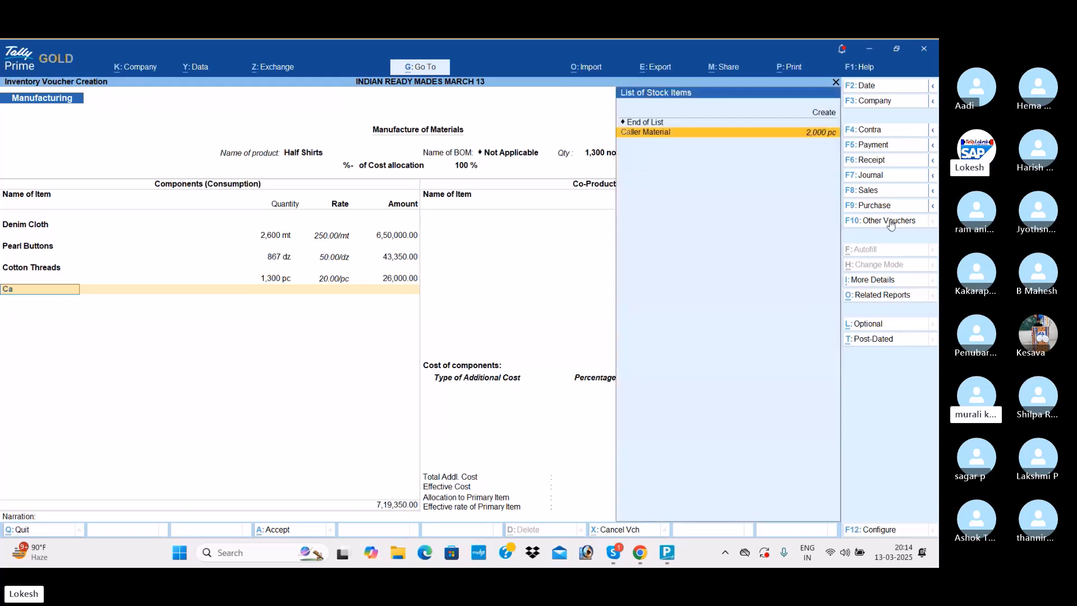
{"action": "key", "text": "Return"}
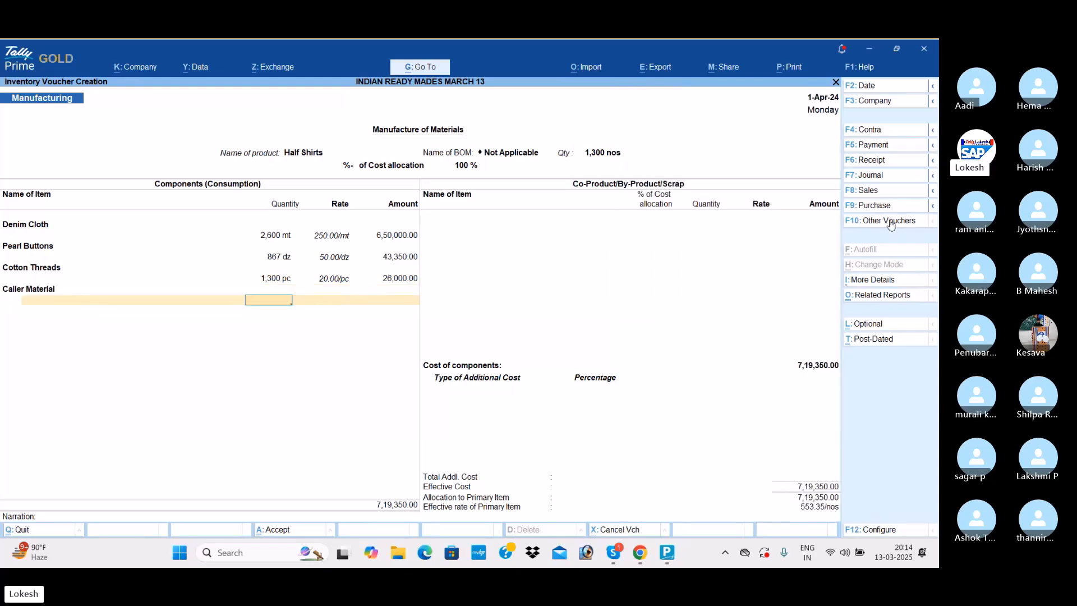
{"action": "type", "text": "1300"}
{"action": "key", "text": "Return"}
{"action": "key", "text": "Return"}
- Leave the co-product list empty and add Wages of 39,000 as an additional cost for Half Shirts
{"action": "key", "text": "Return"}
{"action": "key", "text": "Return"}
{"action": "key", "text": "Return"}
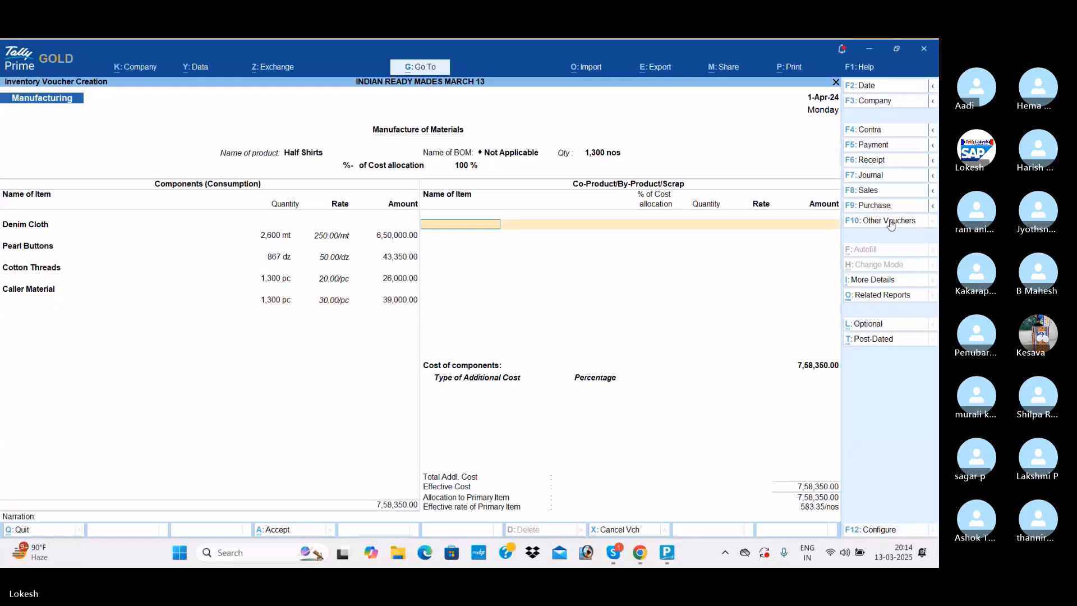
{"action": "key", "text": "Return"}
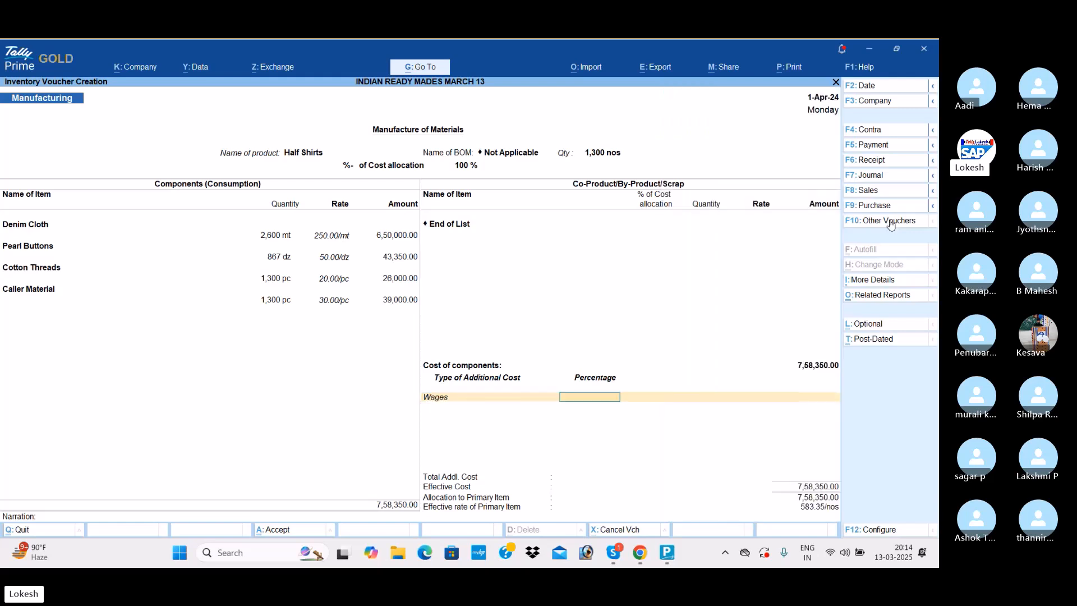
{"action": "key", "text": "Return"}
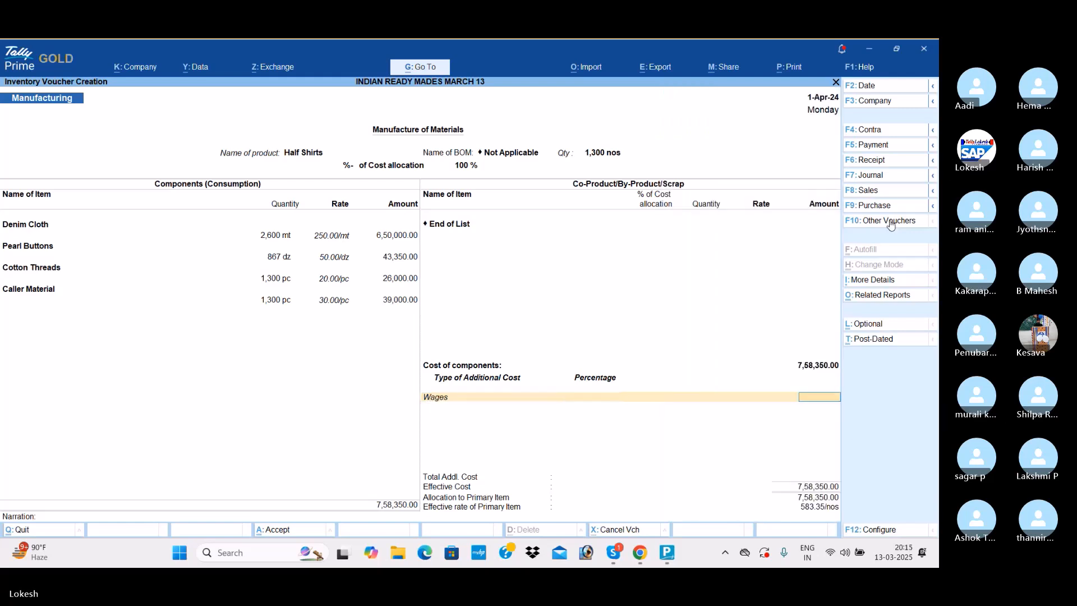
{"action": "type", "text": "39000"}
{"action": "key", "text": "Return"}
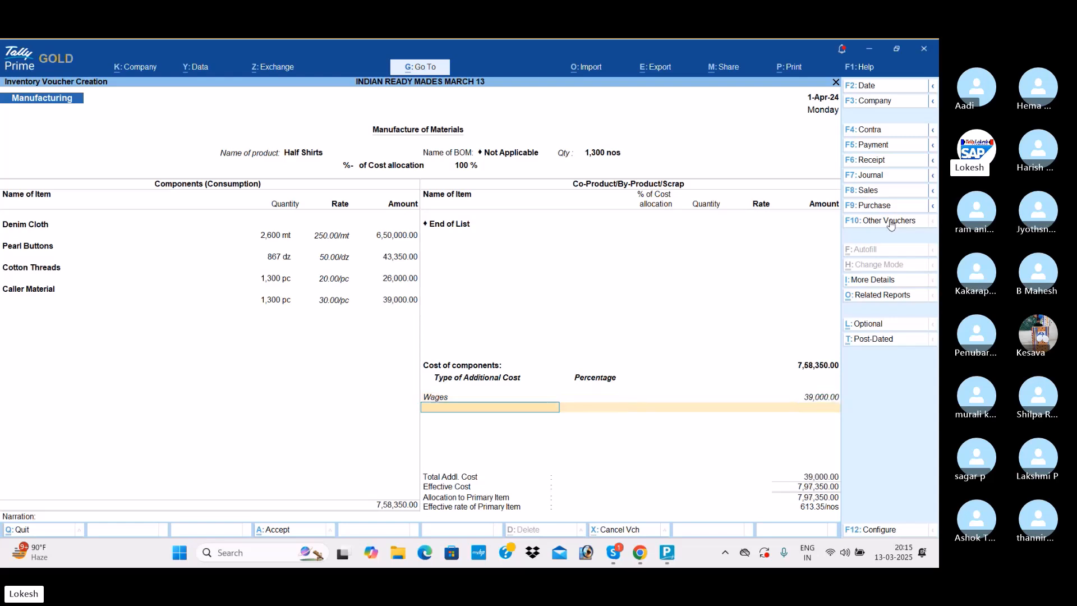
- Add Other Misc Exp of 91,000 as an additional cost and save the Half Shirts manufacturing voucher without a narration
{"action": "key", "text": "Return"}
{"action": "key", "text": "Return"}
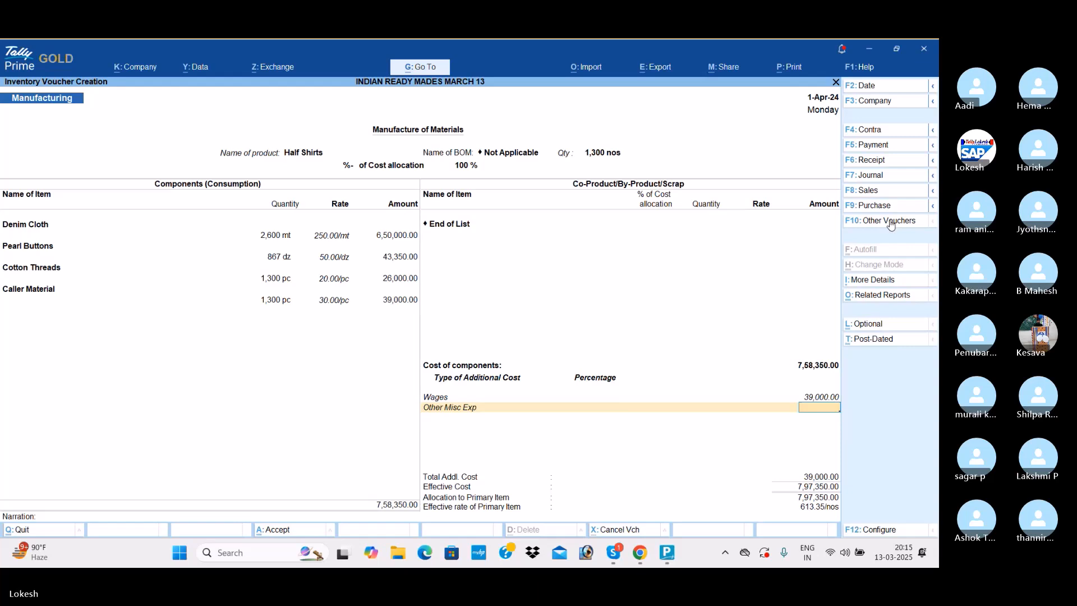
{"action": "type", "text": "91000"}
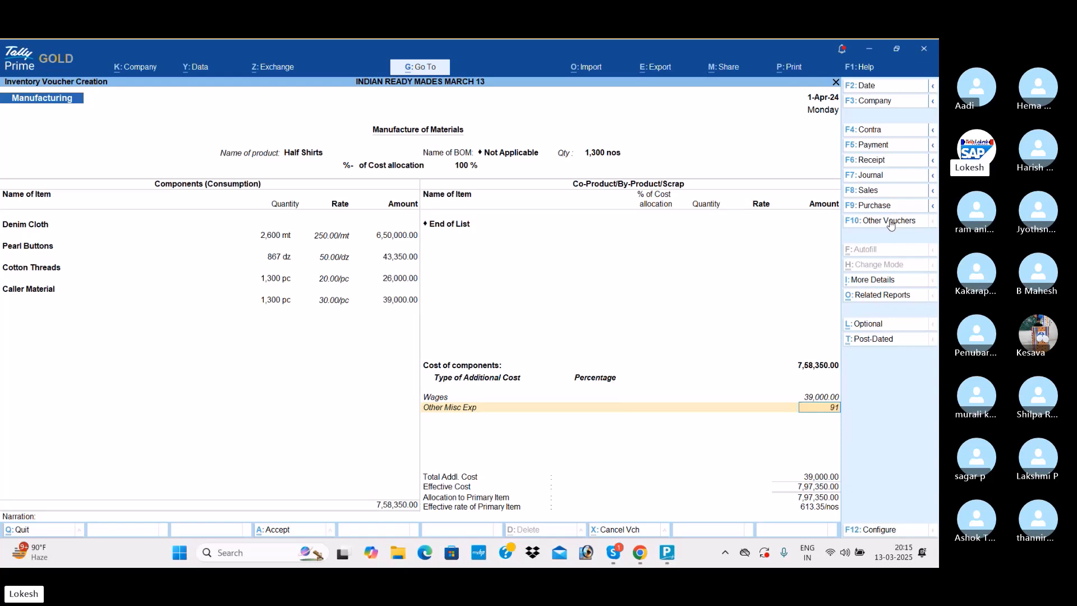
{"action": "key", "text": "Return"}
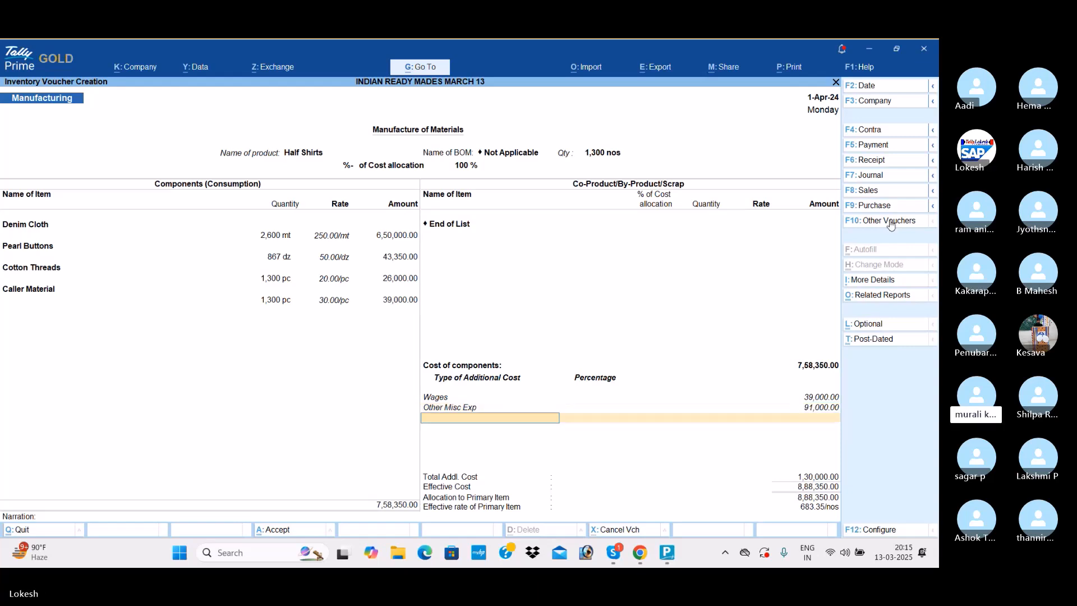
{"action": "key", "text": "Return"}
{"action": "key", "text": "Return"}
{"action": "key", "text": "Return"}
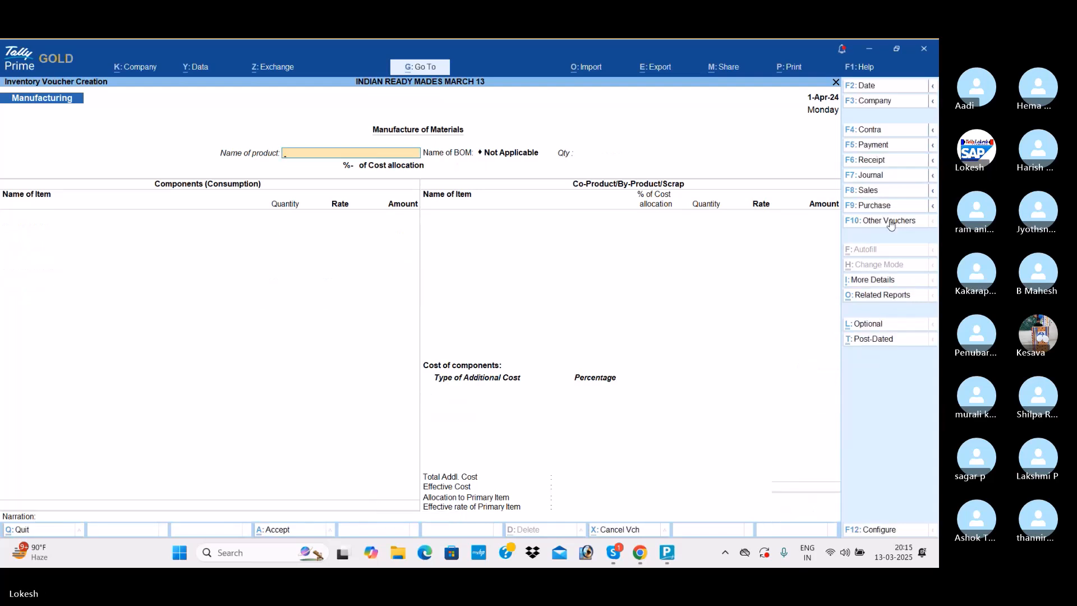
- Choose Full Shirts as the product to manufacture, without a BOM, with a quantity of 1,300 nos
{"action": "type", "text": "F"}
{"action": "key", "text": "Down"}
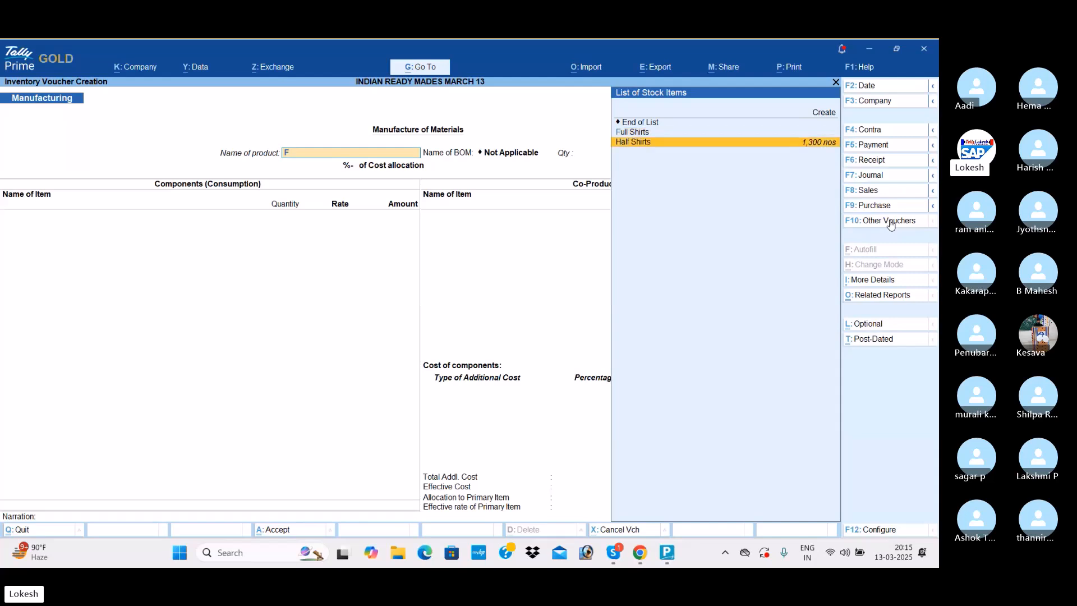
{"action": "key", "text": "Up"}
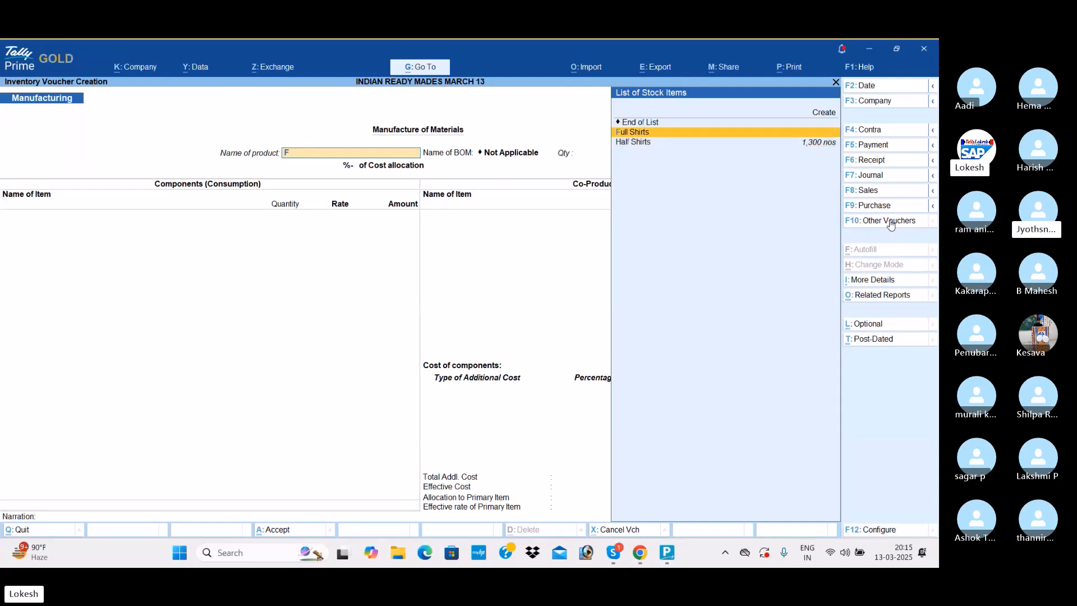
{"action": "key", "text": "Return"}
{"action": "type", "text": "1,300"}
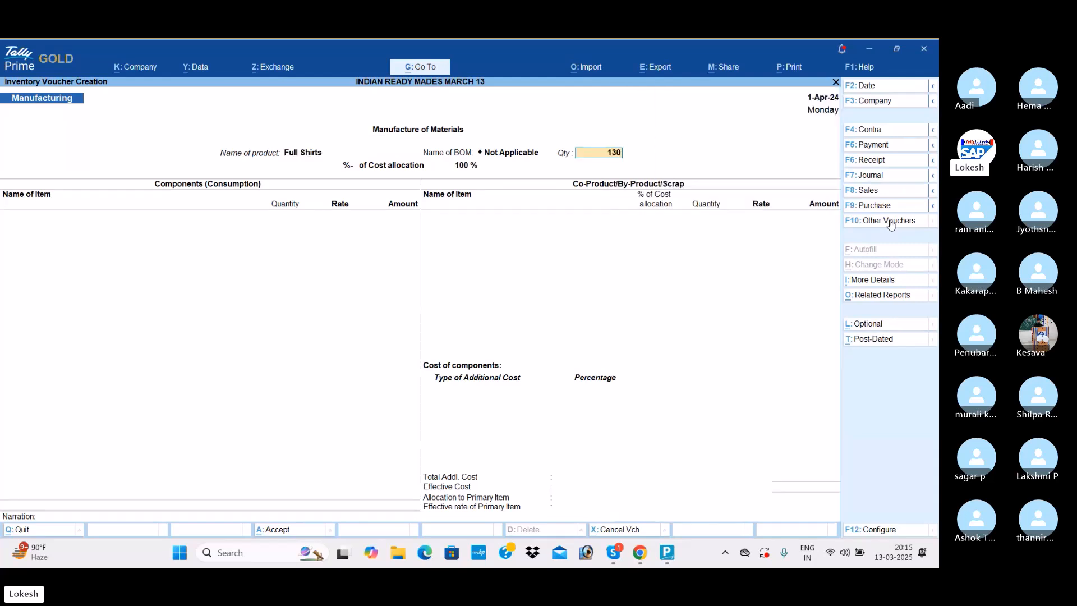
{"action": "key", "text": "Return"}
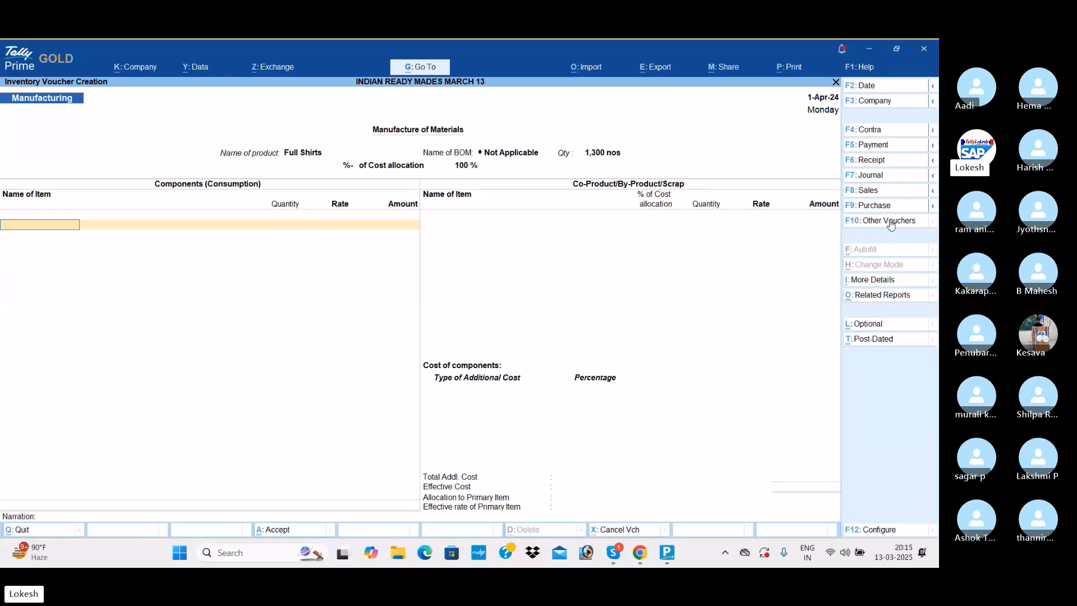
- Add Linen Cloth as a consumed component with a quantity of 3,250 mt at the default rate
{"action": "type", "text": "loth"}
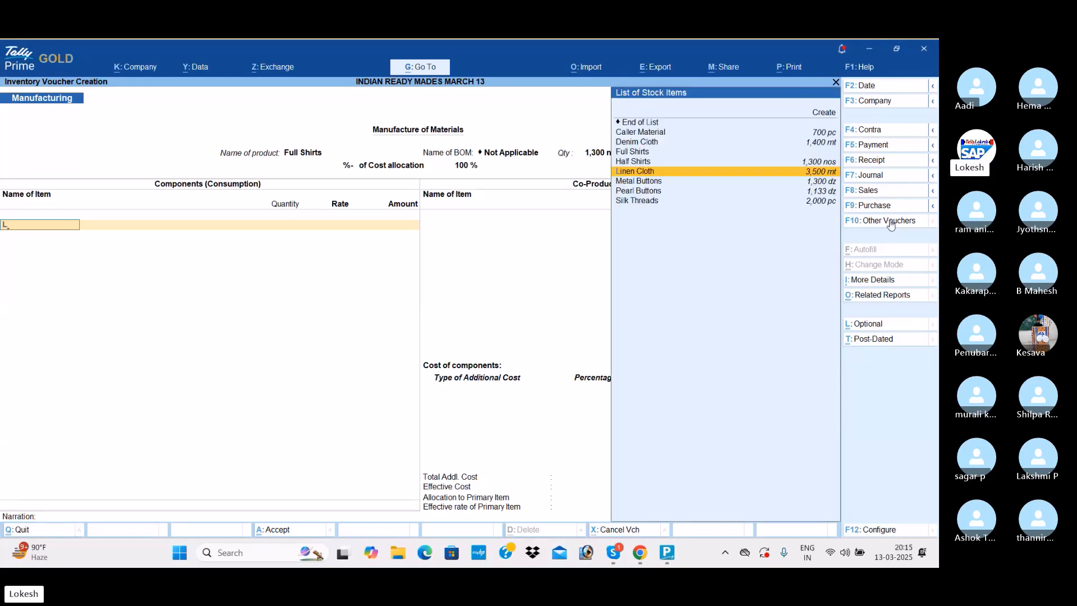
{"action": "key", "text": "Return"}
{"action": "type", "text": "3250"}
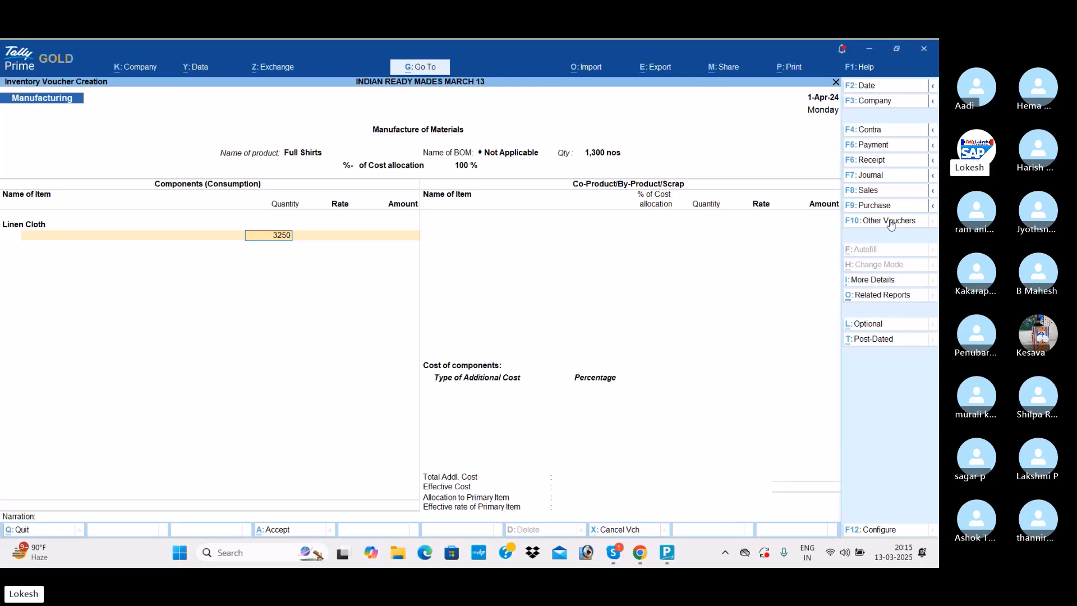
{"action": "key", "text": "Return"}
{"action": "key", "text": "Return"}
- Add Metal Buttons as a consumed component with a quantity of 1,300 dz at the default rate
{"action": "key", "text": "Return"}
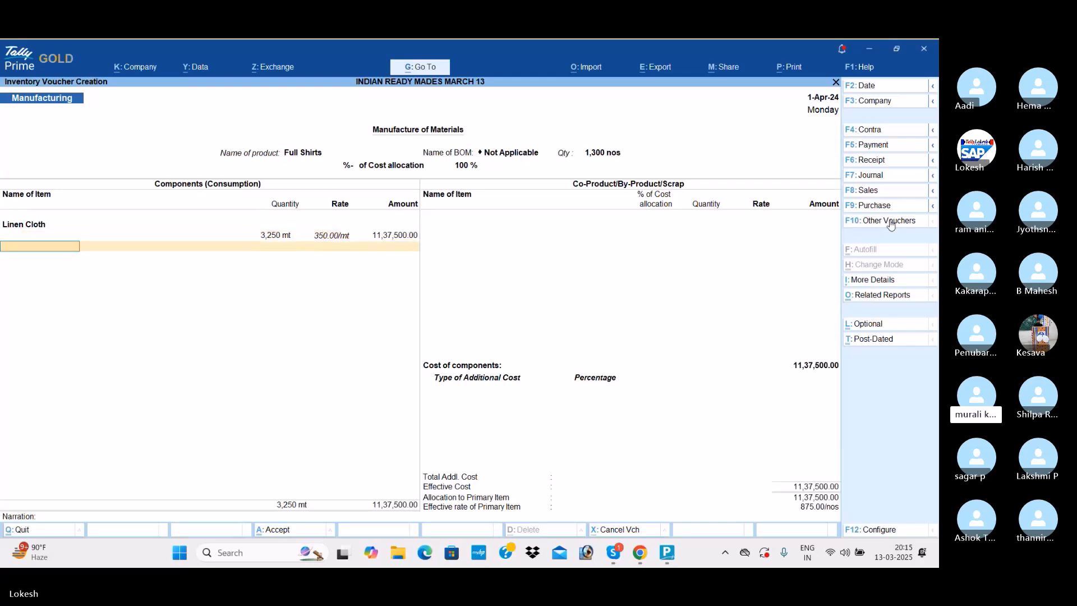
{"action": "type", "text": "me"}
{"action": "key", "text": "Return"}
{"action": "type", "text": "1300"}
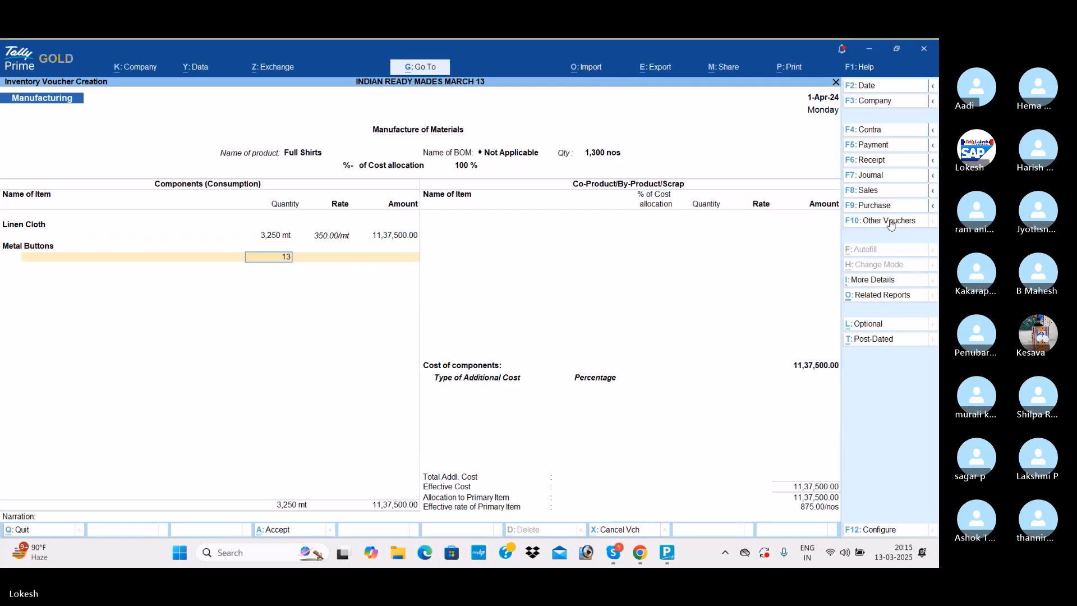
{"action": "key", "text": "Return"}
- Add Silk Threads as a consumed component with a quantity of 1,300 pc at the default rate
{"action": "key", "text": "Return"}
{"action": "key", "text": "Return"}
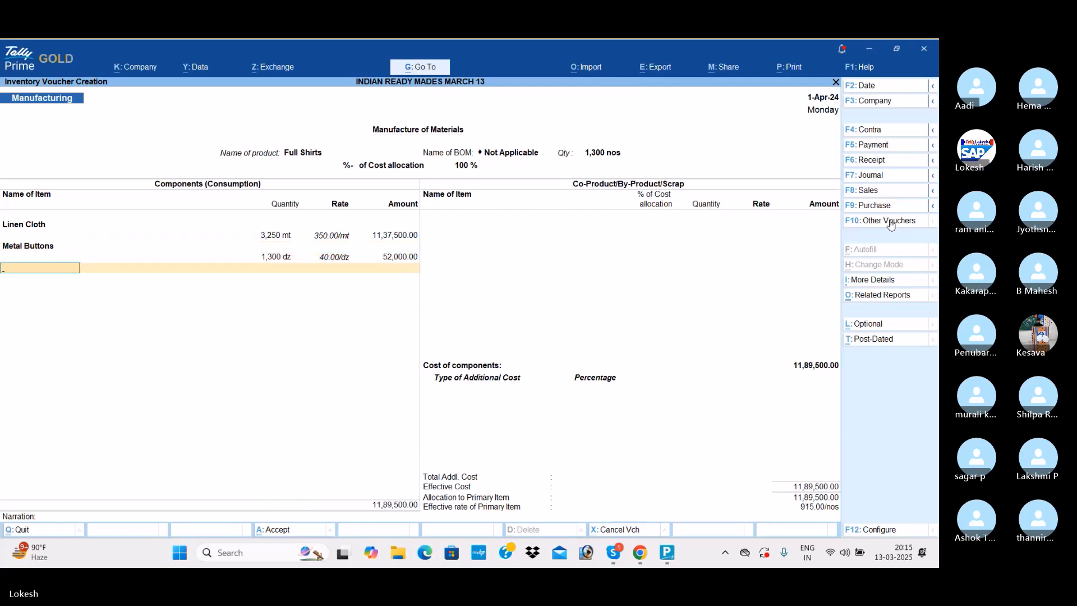
{"action": "type", "text": "s"}
{"action": "key", "text": "Return"}
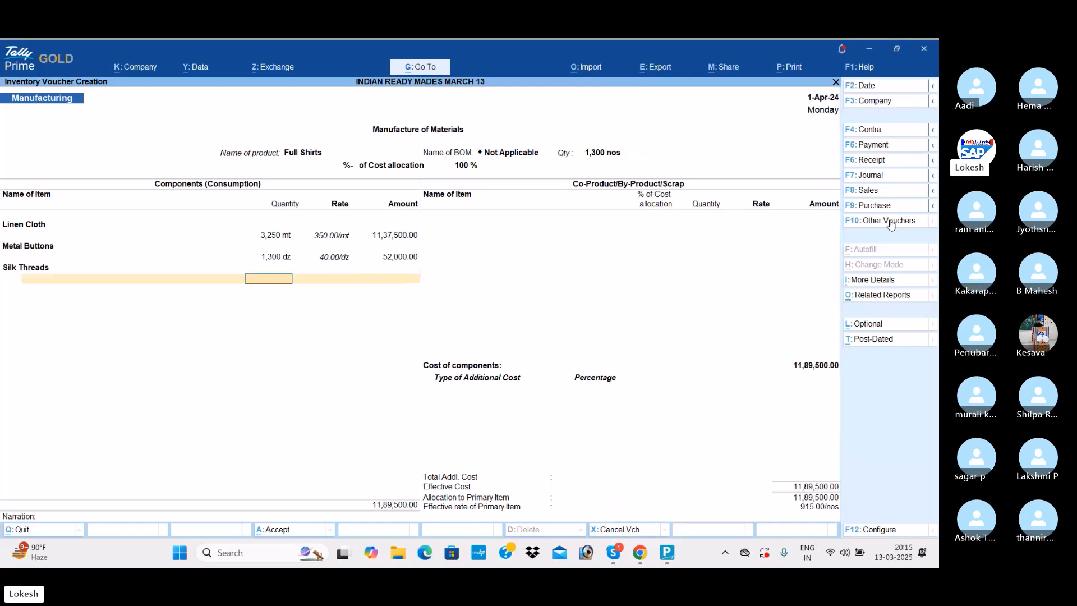
{"action": "type", "text": "1300"}
- Add 1,300 pc of Caller Material at the default rate and end the component and co-product lists for Full Shirts
{"action": "key", "text": "Return"}
{"action": "key", "text": "Return"}
{"action": "key", "text": "Return"}
{"action": "type", "text": "c"}
{"action": "key", "text": "Return"}
{"action": "type", "text": "1,300"}
{"action": "key", "text": "Return"}
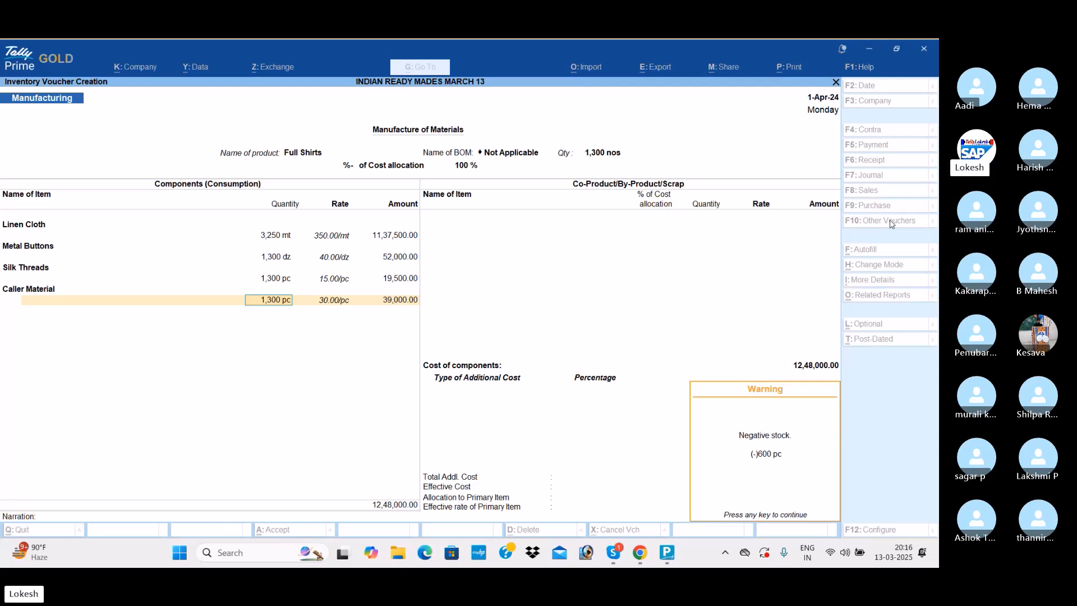
{"action": "key", "text": "Return"}
- Add Wages of 52,000 as an additional cost for Full Shirts, without a percentage
{"action": "key", "text": "Return"}
{"action": "key", "text": "Return"}
{"action": "key", "text": "Return"}
{"action": "type", "text": "W"}
{"action": "key", "text": "Return"}
{"action": "key", "text": "Return"}
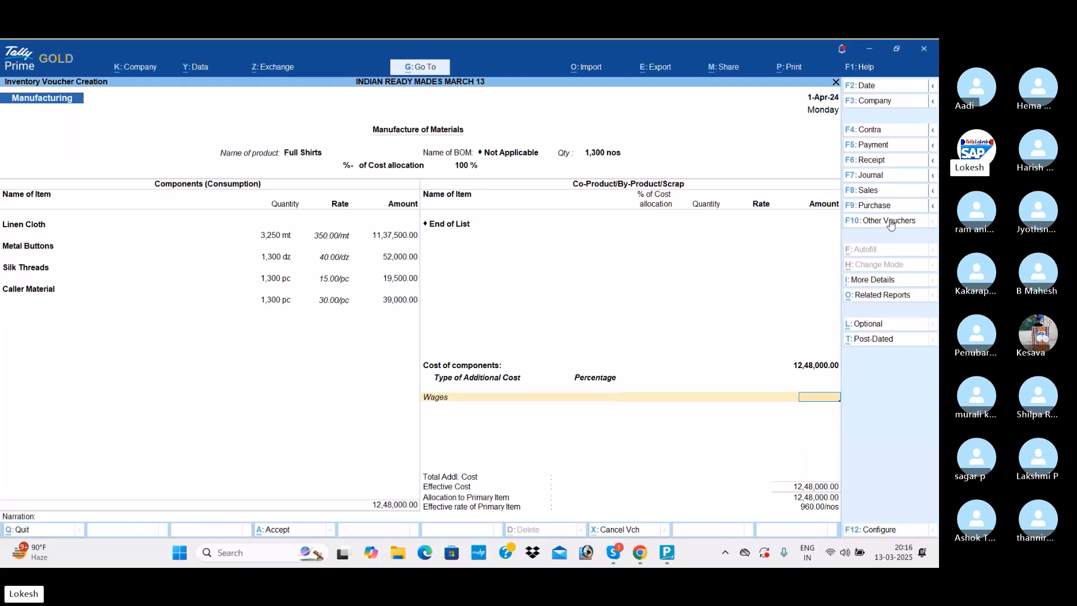
{"action": "type", "text": "52000"}
- Return to the additional costs, add Other Misc Exp of 1,30,000 and save the Full Shirts manufacturing voucher
{"action": "key", "text": "Return"}
{"action": "key", "text": "Return"}
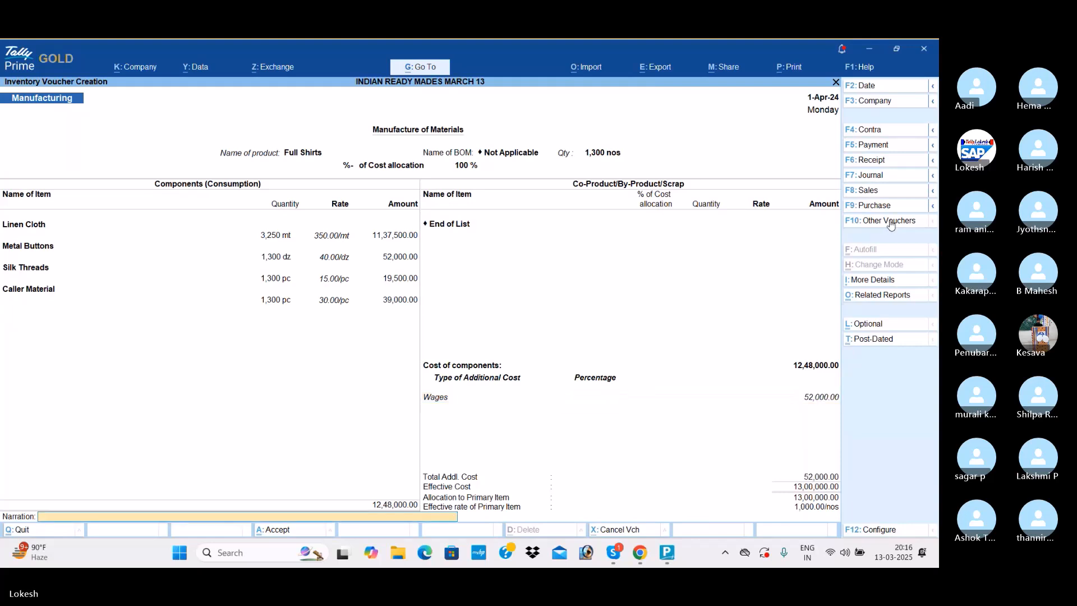
{"action": "key", "text": "BackSpace"}
{"action": "key", "text": "Return"}
{"action": "type", "text": "O"}
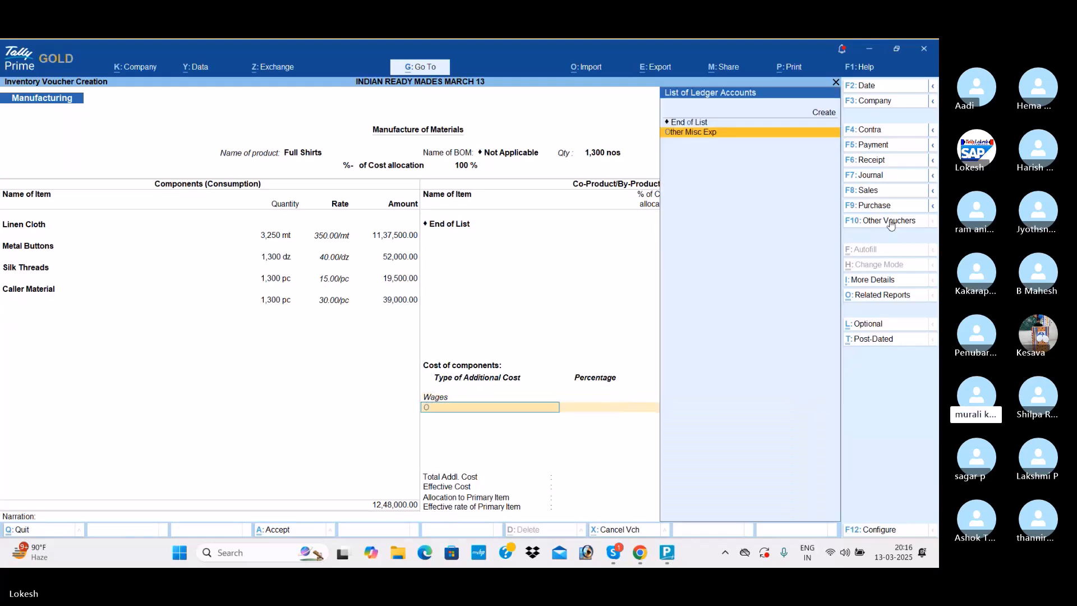
{"action": "key", "text": "Return"}
{"action": "key", "text": "Return"}
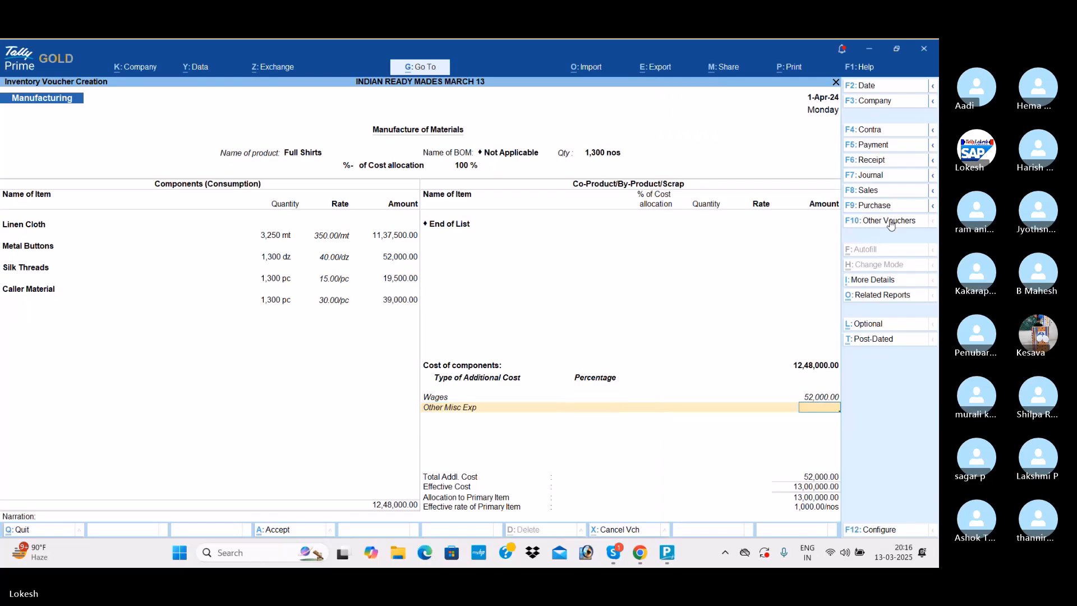
{"action": "type", "text": "130000"}
{"action": "key", "text": "Return"}
{"action": "key", "text": "Return"}
{"action": "key", "text": "Return"}
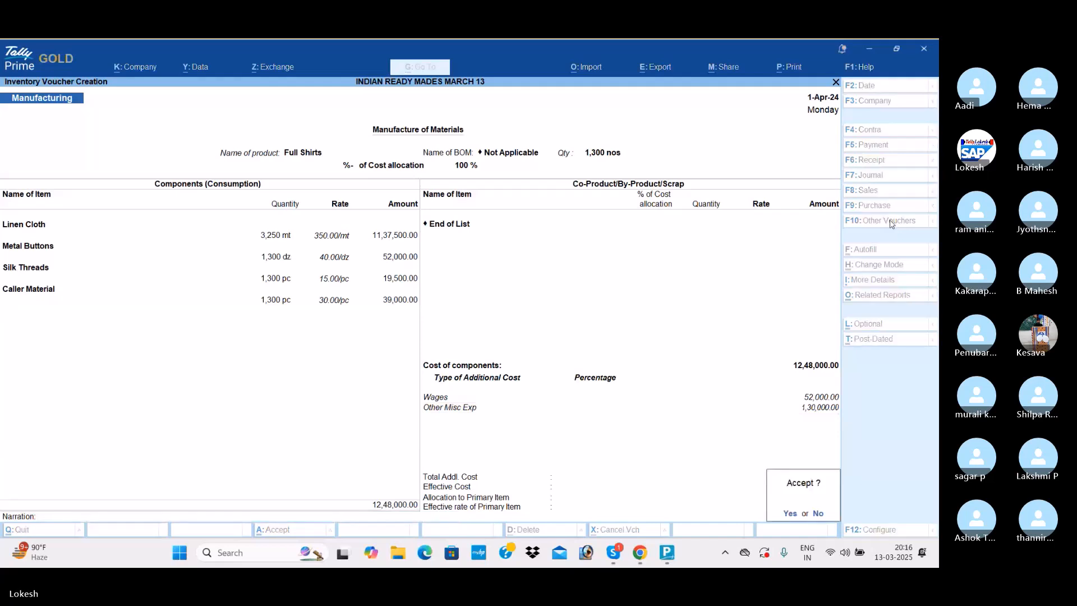
{"action": "key", "text": "Return"}
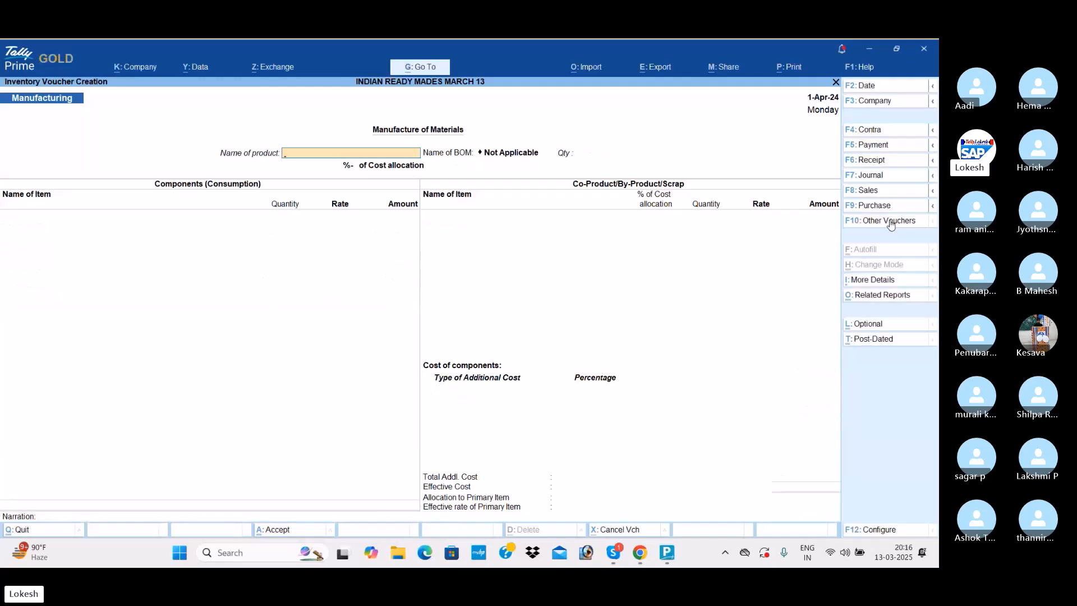
- Switch from the manufacturing voucher to a new Sales voucher
{"action": "left_click", "coordinate": [880, 192]}
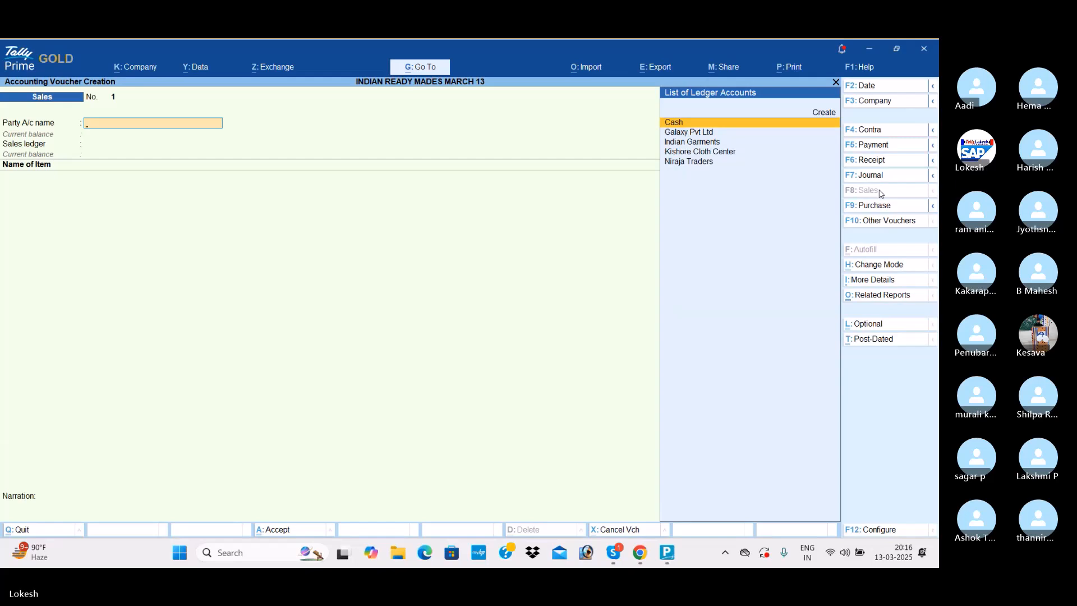
- Set Kishore Cloth Center as the party of the sales voucher and use the Sales ledger
{"action": "type", "text": "k"}
{"action": "key", "text": "Return"}
{"action": "key", "text": "ctrl+a"}
{"action": "key", "text": "Return"}
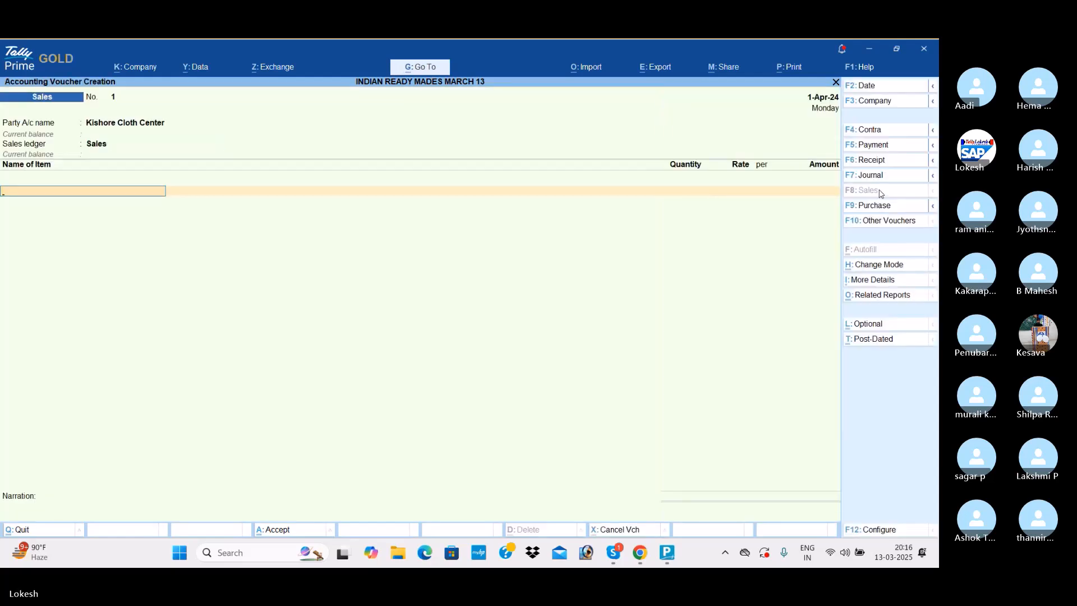
- Add 800 nos of Full Shirts at a rate of 1,500 to the Kishore Cloth Center sale
{"action": "key", "text": "Return"}
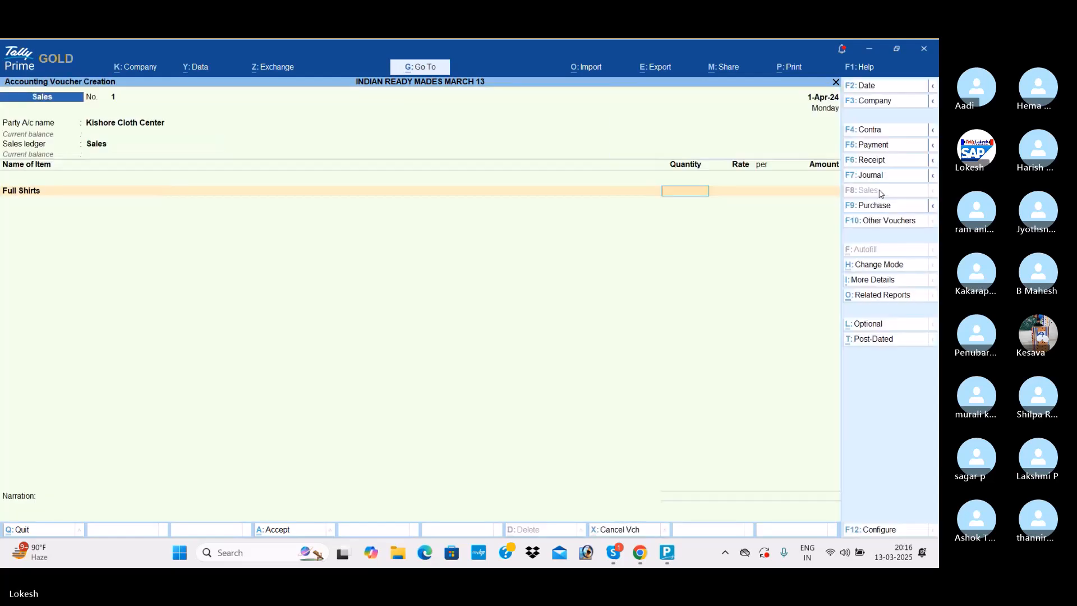
{"action": "type", "text": "800"}
{"action": "key", "text": "Return"}
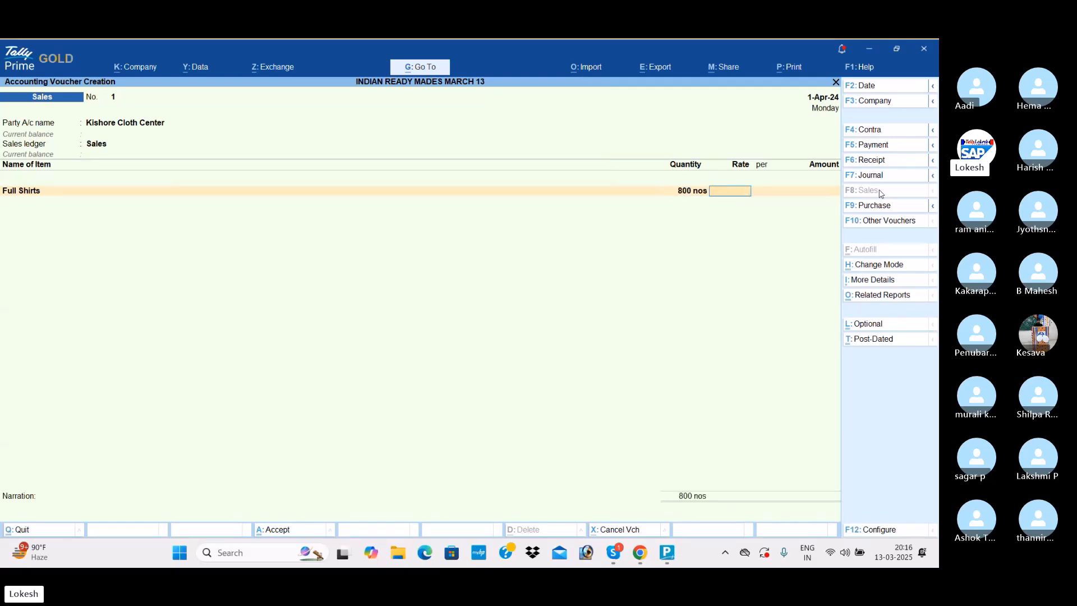
{"action": "type", "text": "1500"}
{"action": "key", "text": "Return"}
- Add 600 nos of Half Shirts at a rate of 1,000 and save the Kishore Cloth Center sales voucher
{"action": "key", "text": "Return"}
{"action": "key", "text": "Return"}
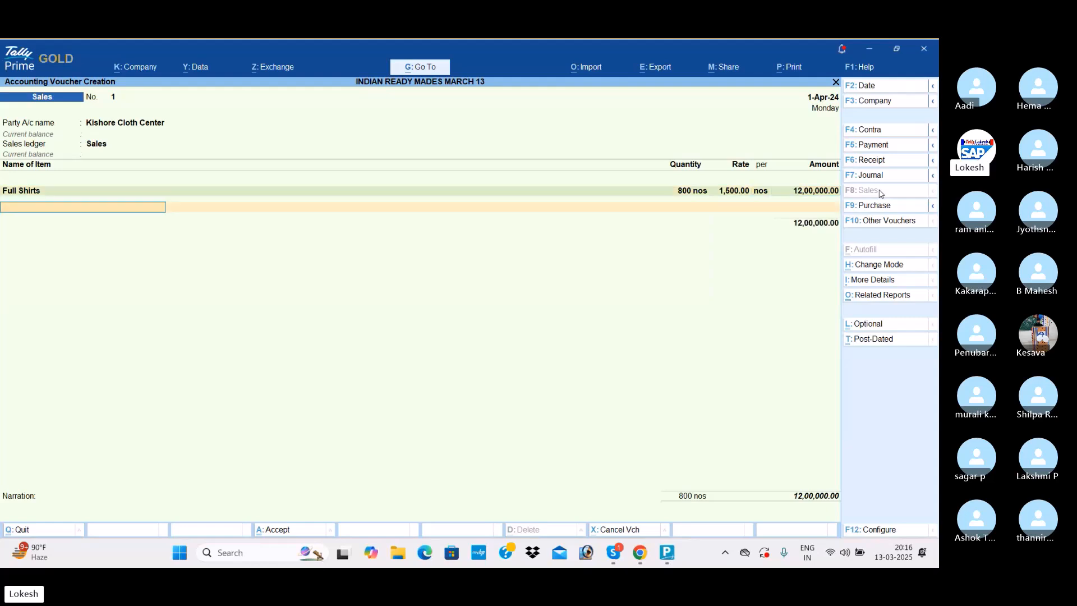
{"action": "type", "text": "h"}
{"action": "key", "text": "Return"}
{"action": "type", "text": "600"}
{"action": "key", "text": "Return"}
{"action": "type", "text": "1000"}
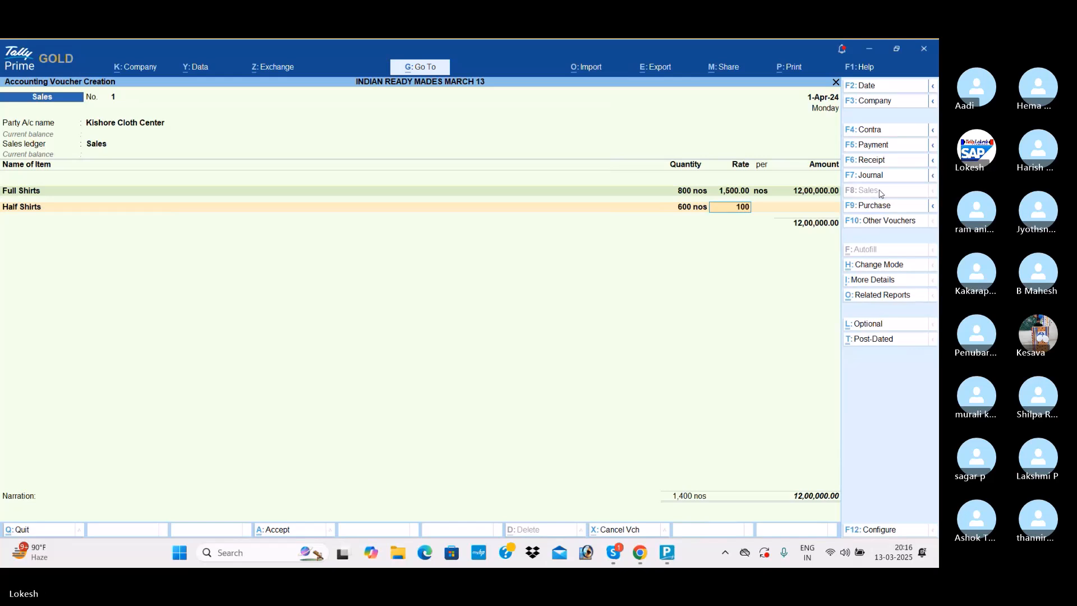
{"action": "key", "text": "Return"}
{"action": "key", "text": "Return"}
{"action": "key", "text": "Return"}
{"action": "key", "text": "Return"}
{"action": "key", "text": "Return"}
- Set up the second sales voucher as a Cash sale with the Sales ledger
{"action": "key", "text": "Return"}
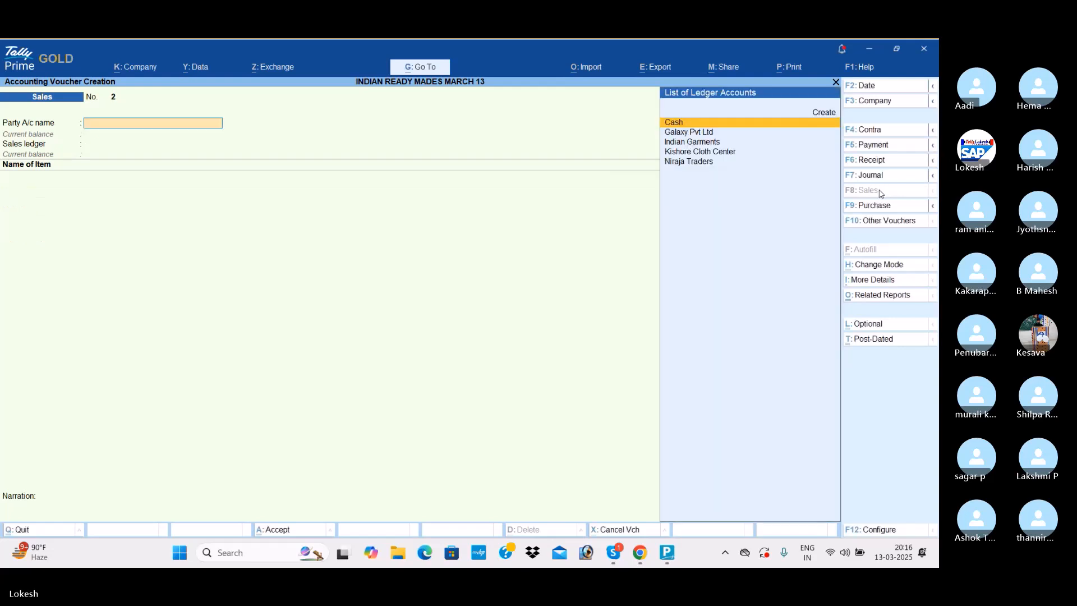
- Add 500 nos of Full Shirts at a rate of 1,400 to the Cash sale
{"action": "key", "text": "Return"}
{"action": "key", "text": "Return"}
{"action": "key", "text": "Return"}
{"action": "key", "text": "Return"}
{"action": "key", "text": "Return"}
{"action": "key", "text": "Return"}
{"action": "key", "text": "Return"}
{"action": "key", "text": "Return"}
{"action": "type", "text": "f"}
{"action": "key", "text": "Return"}
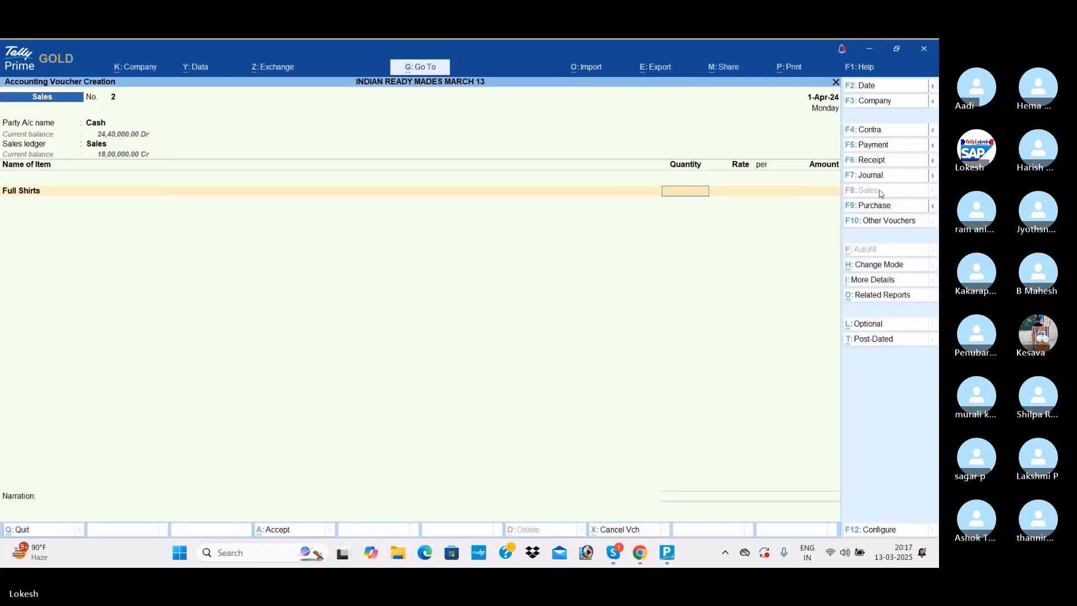
{"action": "type", "text": "500"}
{"action": "key", "text": "Return"}
{"action": "type", "text": "1,400"}
- Add 700 nos of Half Shirts at a rate of 900 and save the Cash sales voucher
{"action": "key", "text": "Return"}
{"action": "key", "text": "Return"}
{"action": "key", "text": "Return"}
{"action": "type", "text": "h"}
{"action": "key", "text": "Return"}
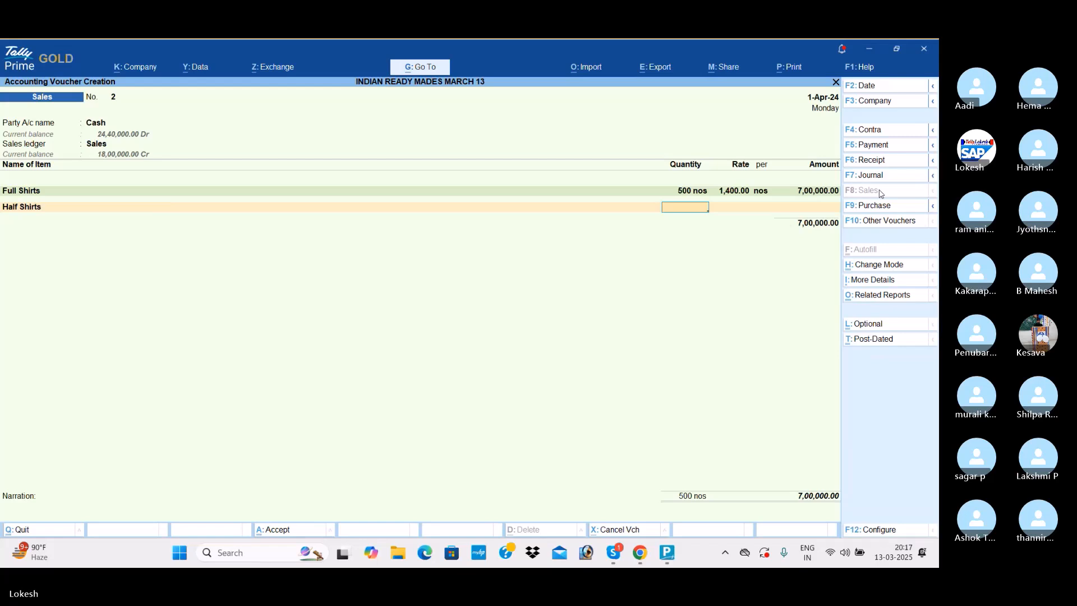
{"action": "type", "text": "700"}
{"action": "key", "text": "Return"}
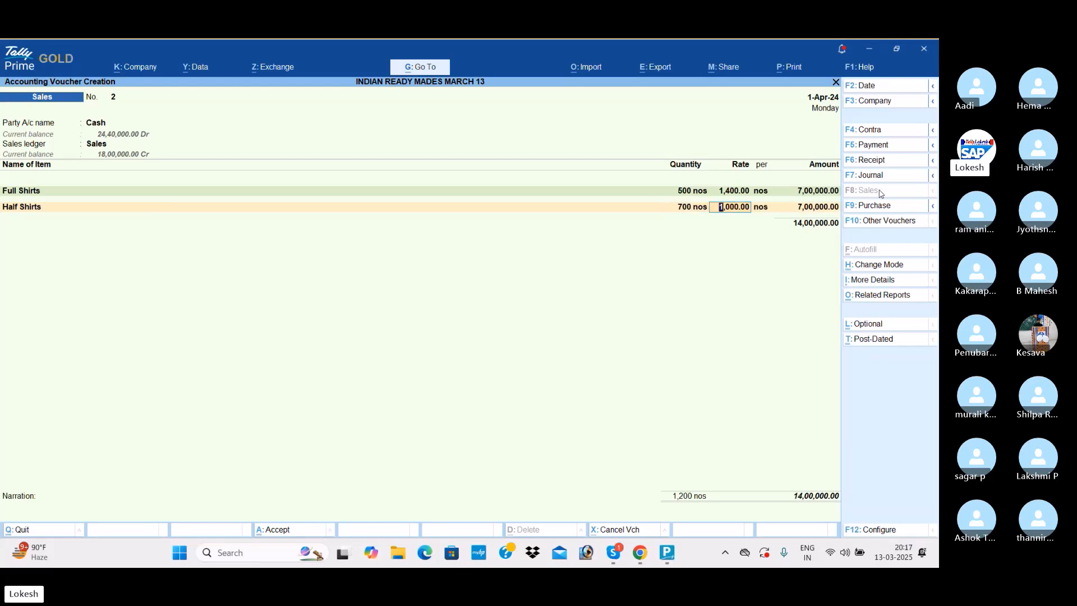
{"action": "type", "text": "900"}
{"action": "key", "text": "Return"}
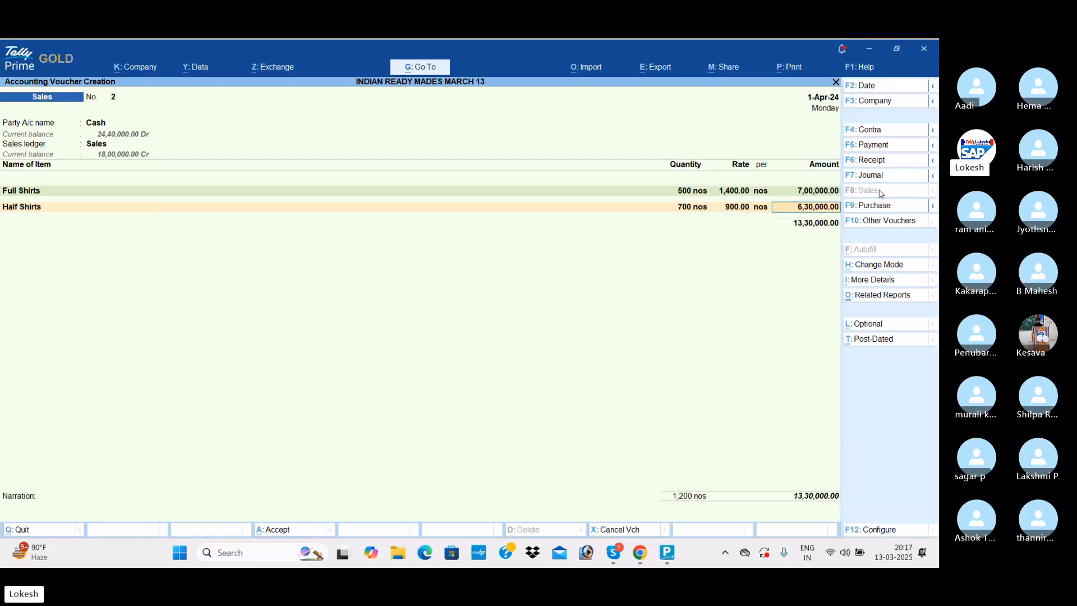
{"action": "key", "text": "Return"}
{"action": "key", "text": "Return"}
{"action": "key", "text": "Return"}
{"action": "key", "text": "Return"}
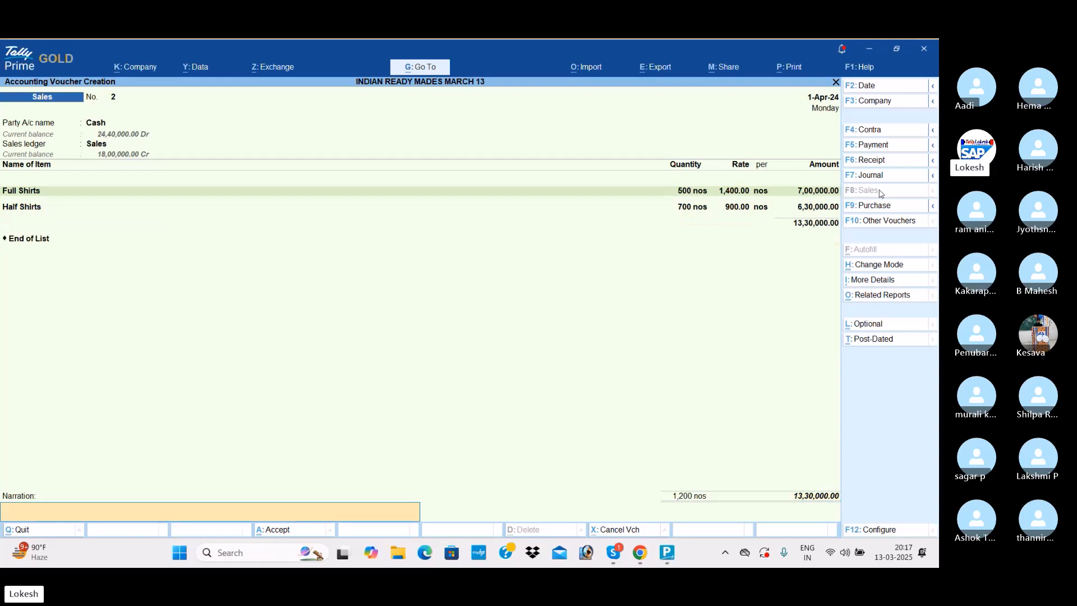
{"action": "key", "text": "Return"}
{"action": "key", "text": "Return"}
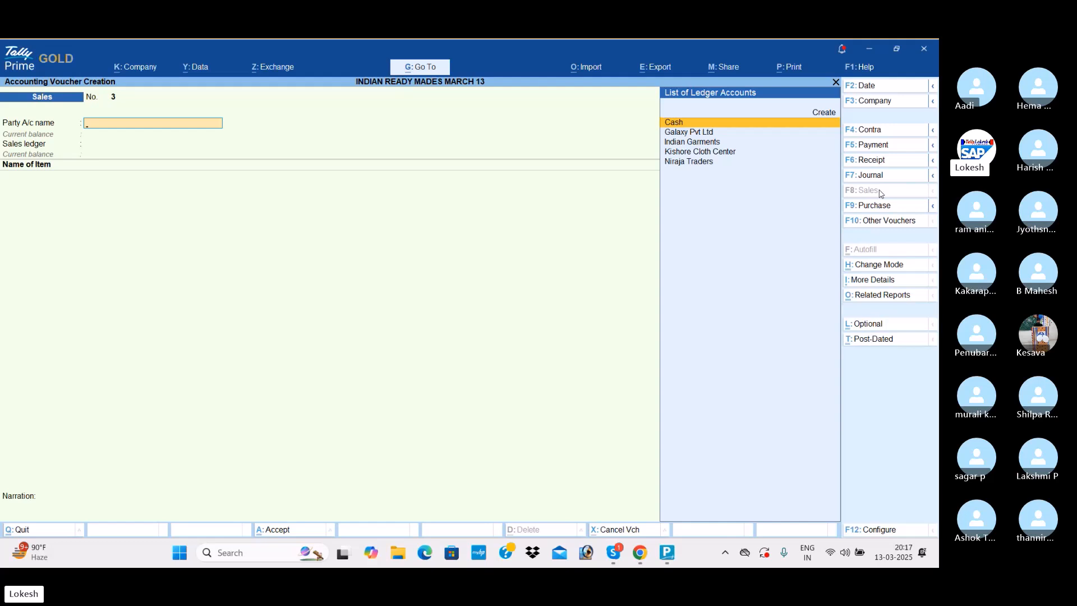
- Leave voucher entry and review the recorded vouchers in the Day Book
{"action": "key", "text": "Escape"}
{"action": "key", "text": "Down"}
{"action": "key", "text": "Return"}
{"action": "key", "text": "Down"}
{"action": "key", "text": "Down"}
- Open the Profit & Loss A/c in detailed format and examine it down to the nett profit line
{"action": "key", "text": "Down"}
{"action": "key", "text": "Down"}
{"action": "key", "text": "Down"}
{"action": "key", "text": "Escape"}
{"action": "key", "text": "Down"}
{"action": "key", "text": "Down"}
{"action": "key", "text": "Down"}
{"action": "key", "text": "Return"}
{"action": "key", "text": "alt+F5"}
{"action": "key", "text": "Down"}
{"action": "key", "text": "End"}
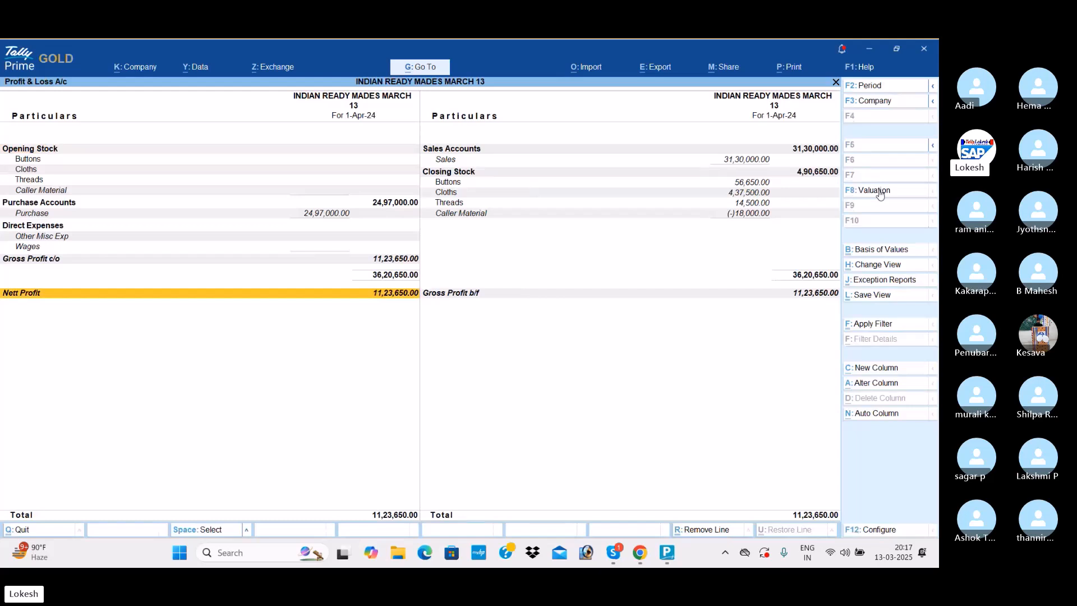
- Close the Profit & Loss A/c and examine the Balance Sheet
{"action": "key", "text": "Escape"}
{"action": "key", "text": "Up"}
{"action": "key", "text": "Return"}
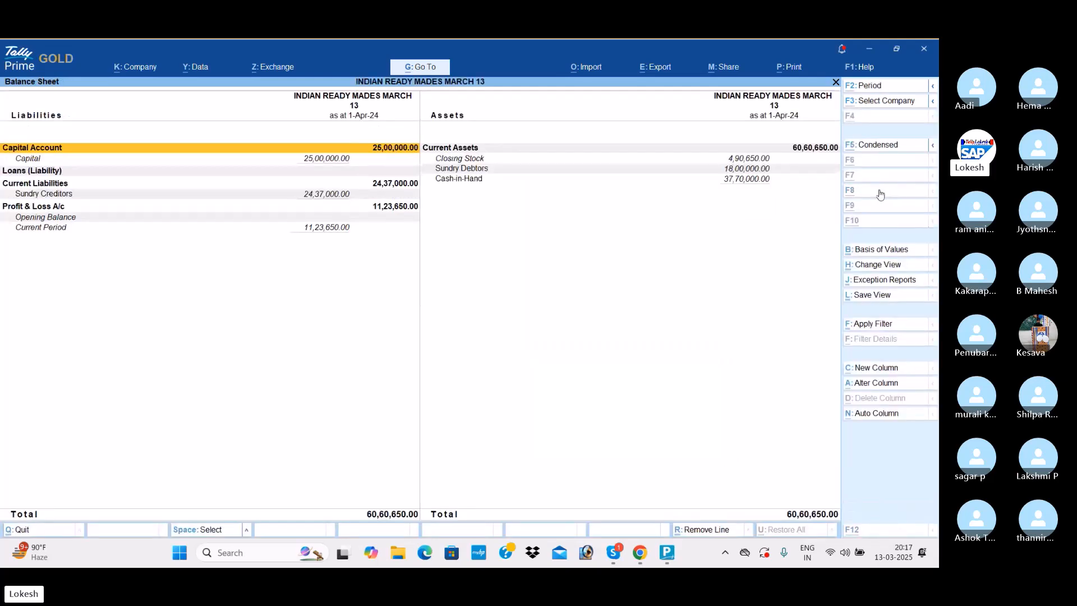
- Open the Stock Summary and expand it to show the individual items in each stock group
{"action": "key", "text": "Escape"}
{"action": "key", "text": "Down"}
{"action": "key", "text": "Down"}
{"action": "key", "text": "Return"}
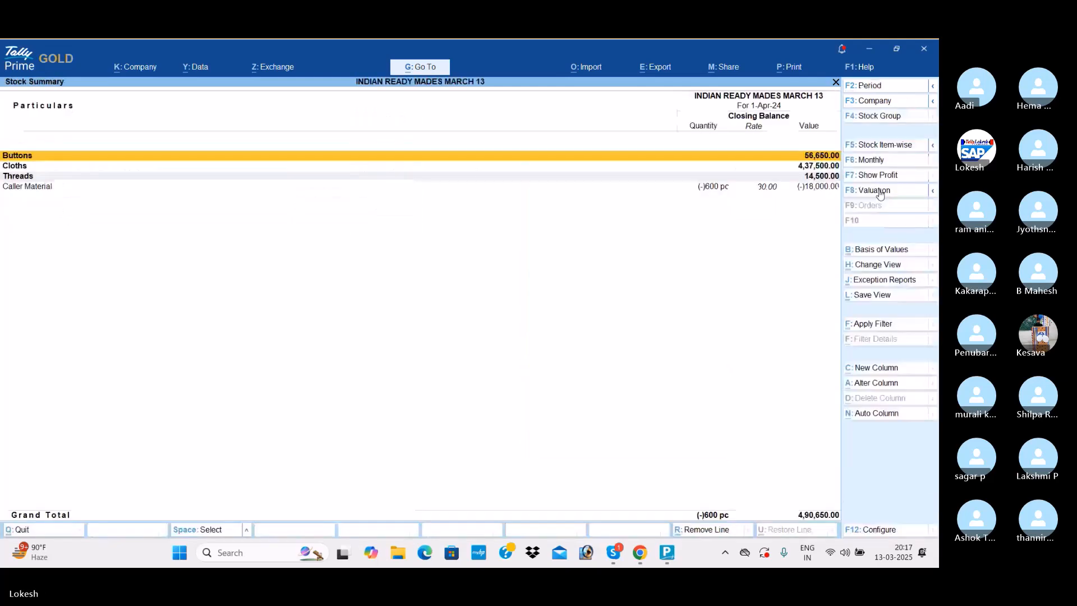
{"action": "key", "text": "alt+F5"}
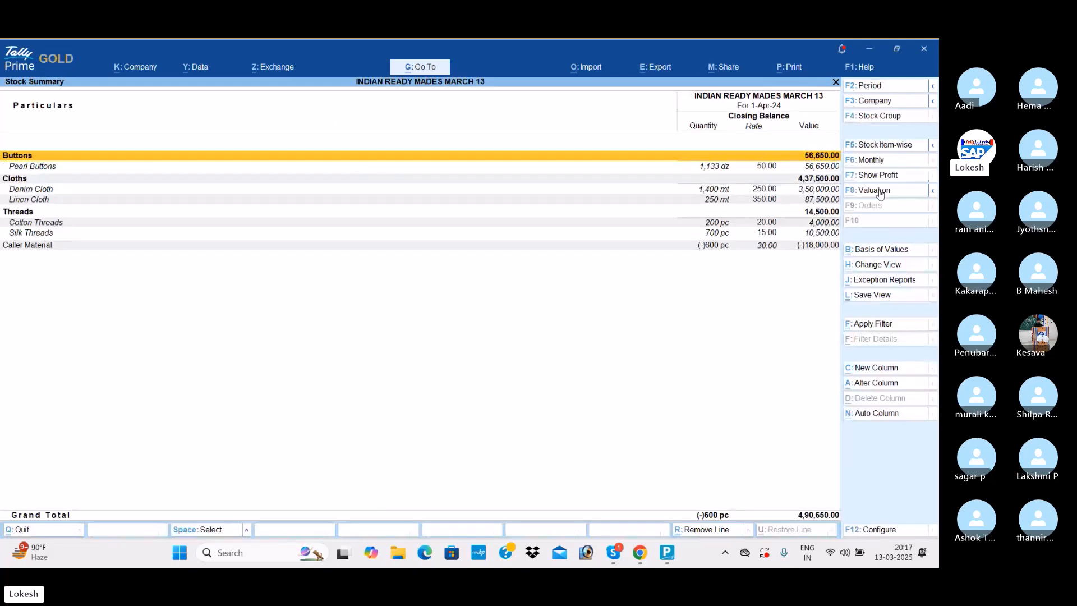
- Configure the Stock Summary to show both goods inwards and goods outwards
{"action": "left_click", "coordinate": [884, 532]}
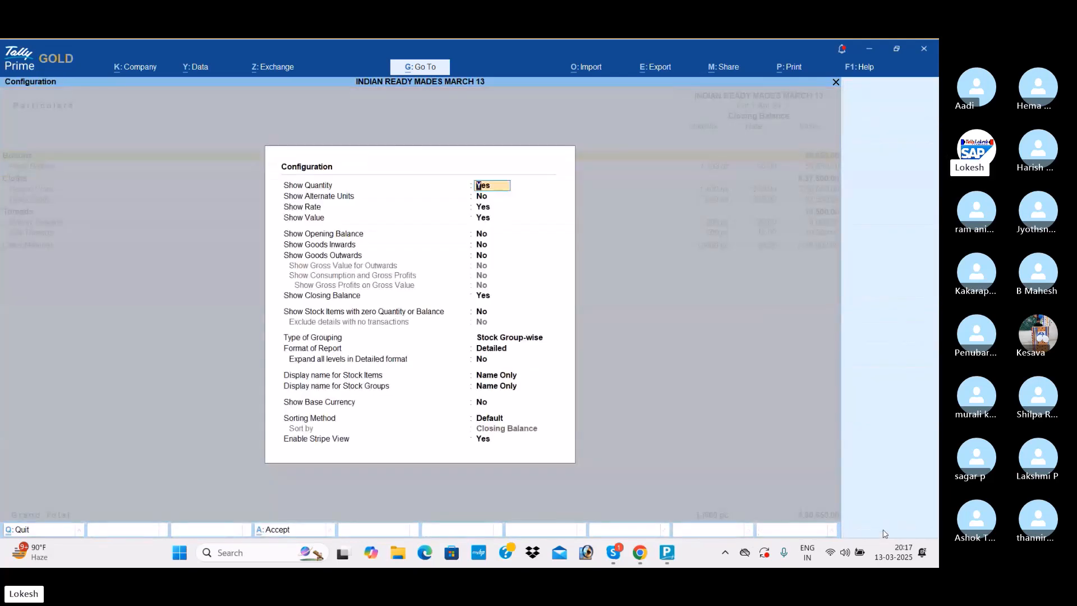
{"action": "key", "text": "Down"}
{"action": "key", "text": "Down"}
{"action": "key", "text": "Down"}
{"action": "key", "text": "Down"}
{"action": "key", "text": "Down"}
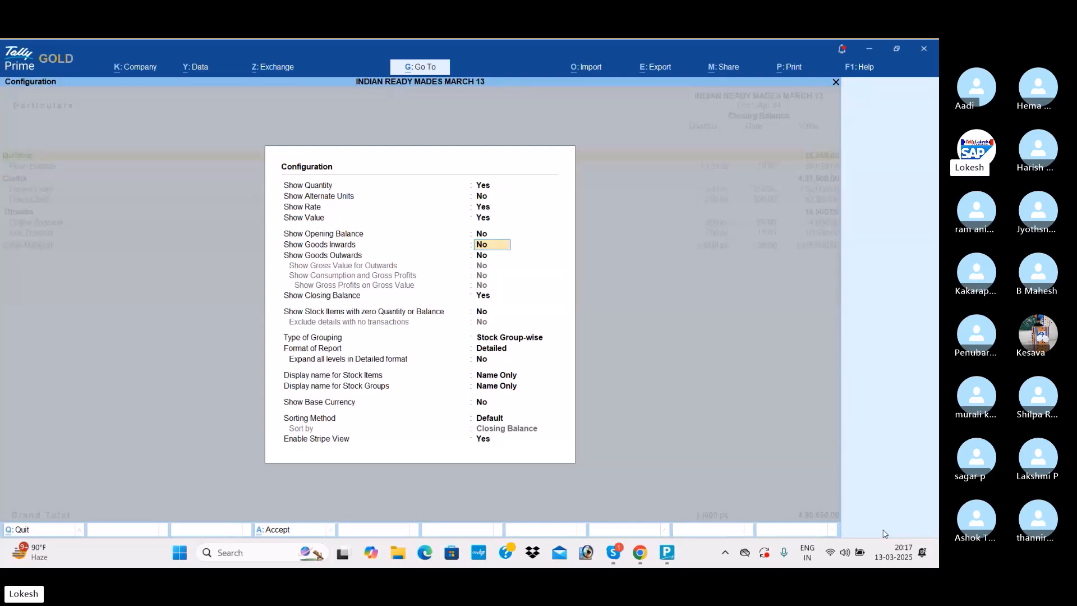
{"action": "key", "text": "y"}
{"action": "key", "text": "y"}
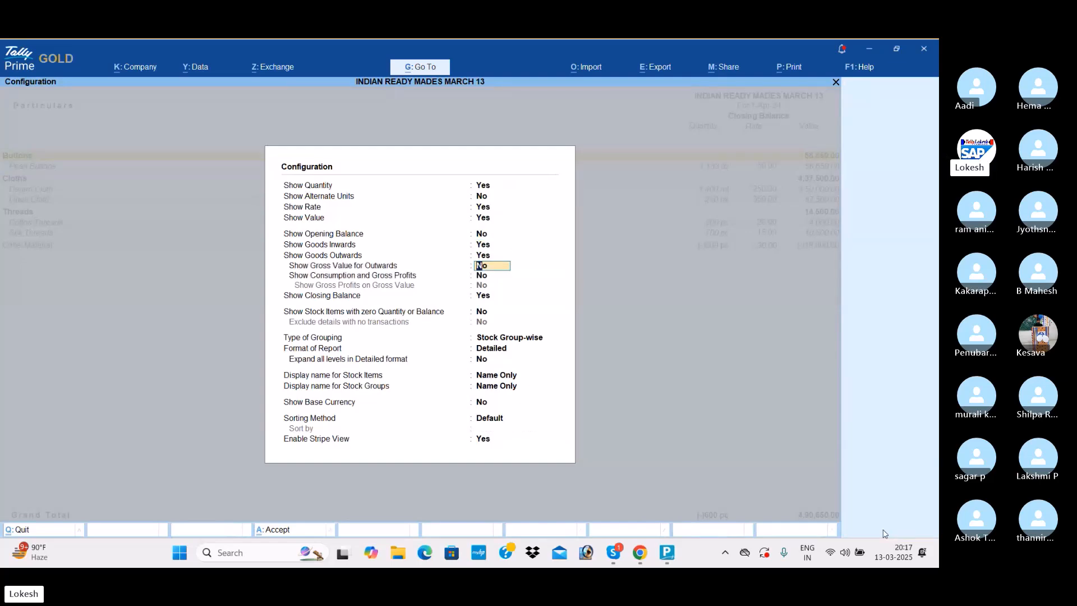
{"action": "key", "text": "ctrl+a"}
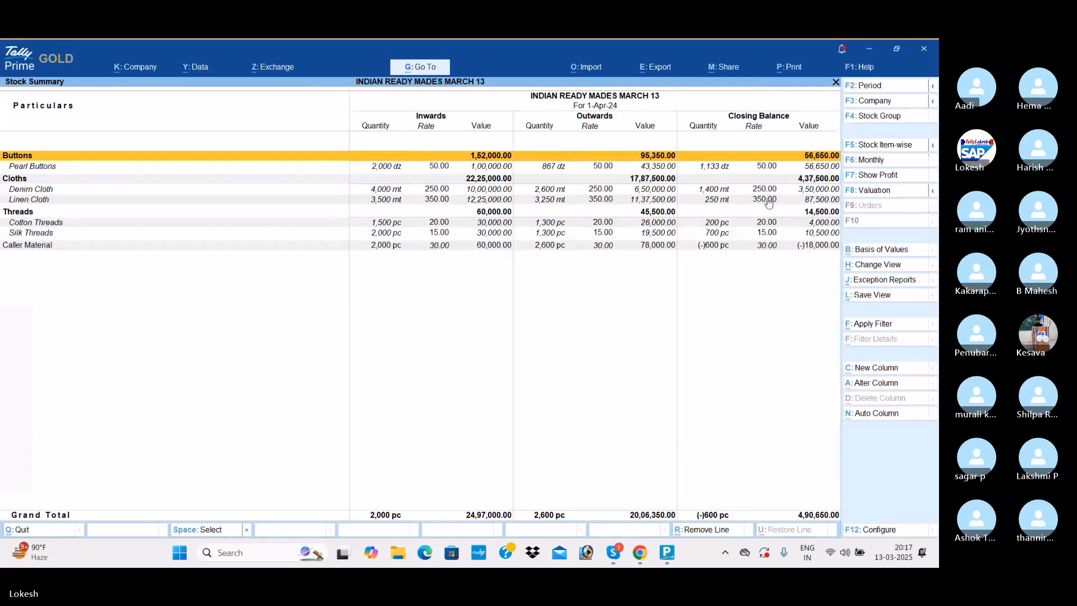
- Leave the Stock Summary and view the company's Dashboard
{"action": "key", "text": "Escape"}
{"action": "key", "text": "Down"}
{"action": "key", "text": "Down"}
{"action": "key", "text": "Down"}
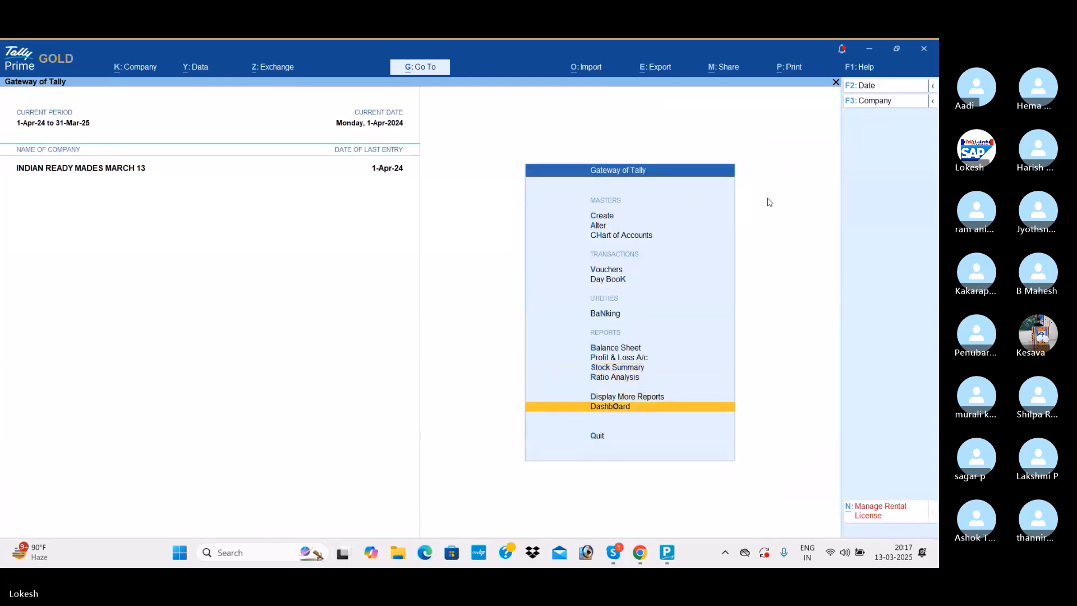
{"action": "key", "text": "Return"}
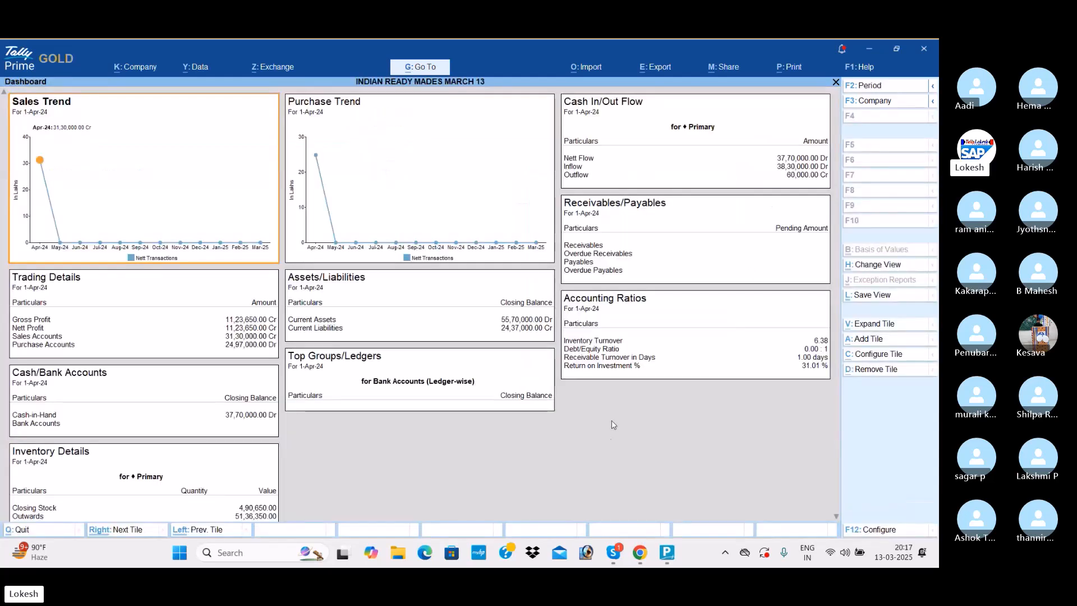
- Leave the Dashboard and examine the Trial Balance in detailed format
{"action": "key", "text": "Escape"}
{"action": "key", "text": "Up"}
{"action": "key", "text": "Return"}
{"action": "key", "text": "Return"}
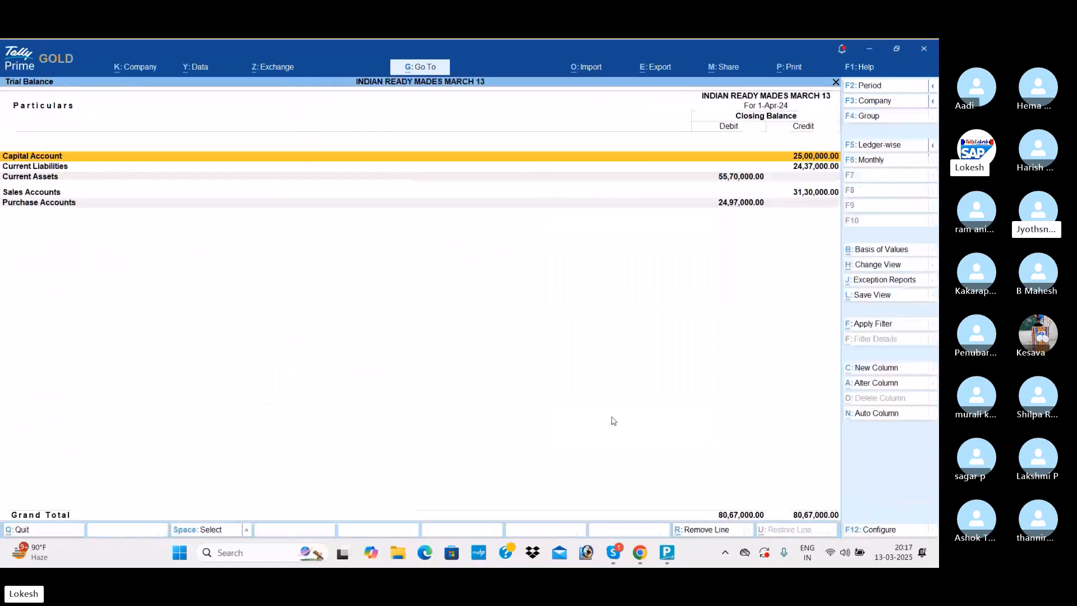
{"action": "key", "text": "alt+F5"}
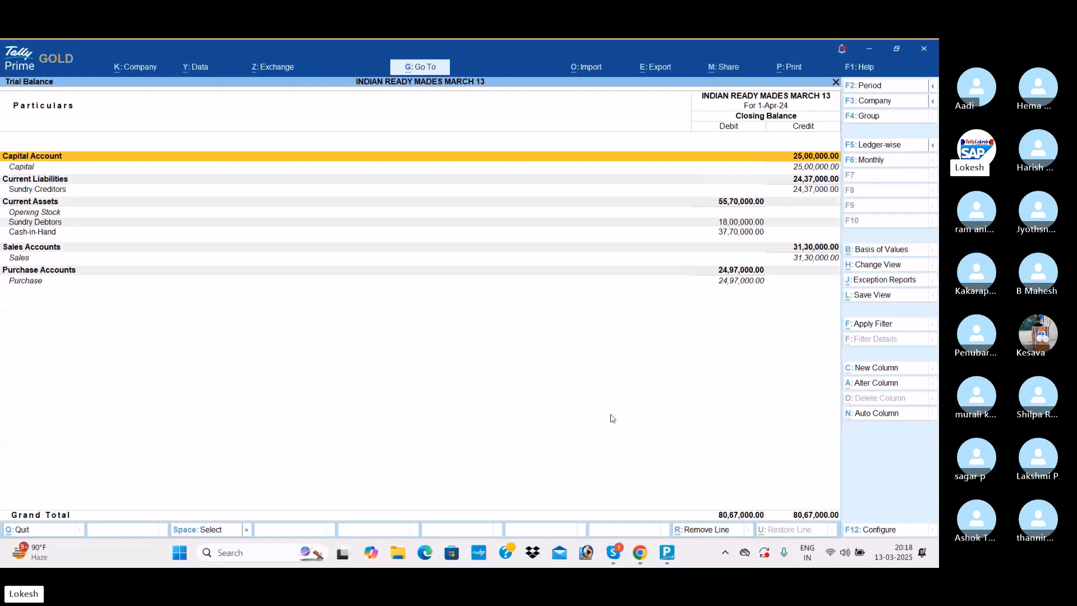
- Go through the Account Books and review the monthly Purchase Register
{"action": "key", "text": "Escape"}
{"action": "key", "text": "Down"}
{"action": "key", "text": "Down"}
{"action": "key", "text": "Down"}
{"action": "key", "text": "Down"}
{"action": "key", "text": "Return"}
{"action": "key", "text": "Return"}
{"action": "key", "text": "Escape"}
{"action": "key", "text": "Down"}
{"action": "key", "text": "Down"}
{"action": "key", "text": "Down"}
{"action": "key", "text": "Down"}
{"action": "key", "text": "Down"}
{"action": "key", "text": "Down"}
{"action": "key", "text": "Down"}
{"action": "key", "text": "Down"}
- Look through the remaining registers in the Account Books and return to the Gateway of Tally
{"action": "key", "text": "Return"}
{"action": "key", "text": "Escape"}
{"action": "key", "text": "Up"}
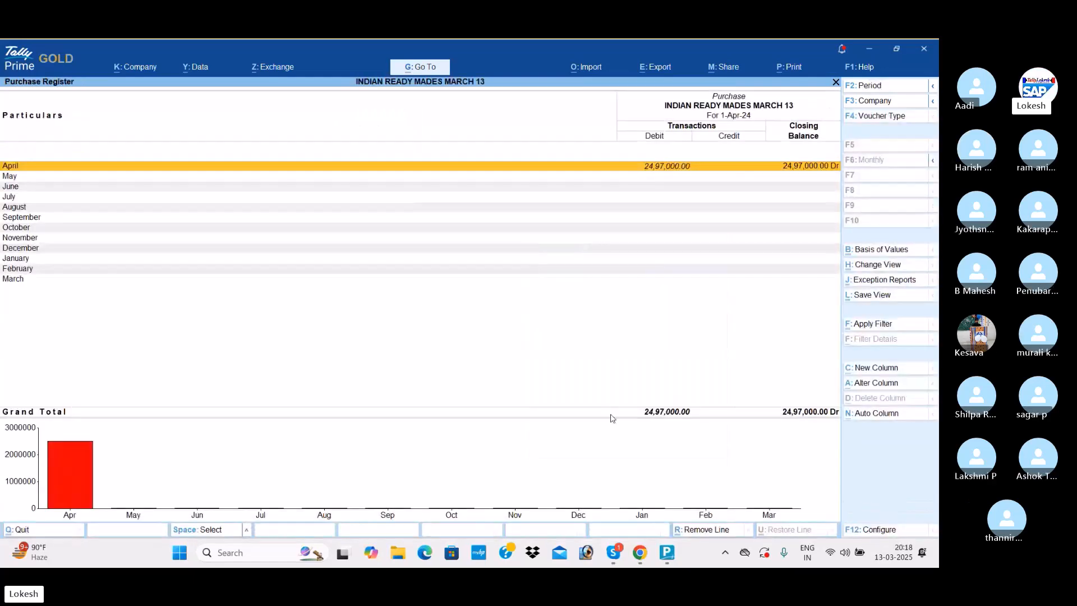
{"action": "key", "text": "Return"}
{"action": "key", "text": "Escape"}
{"action": "key", "text": "Up"}
{"action": "key", "text": "Return"}
{"action": "key", "text": "Escape"}
{"action": "key", "text": "Up"}
{"action": "key", "text": "Return"}
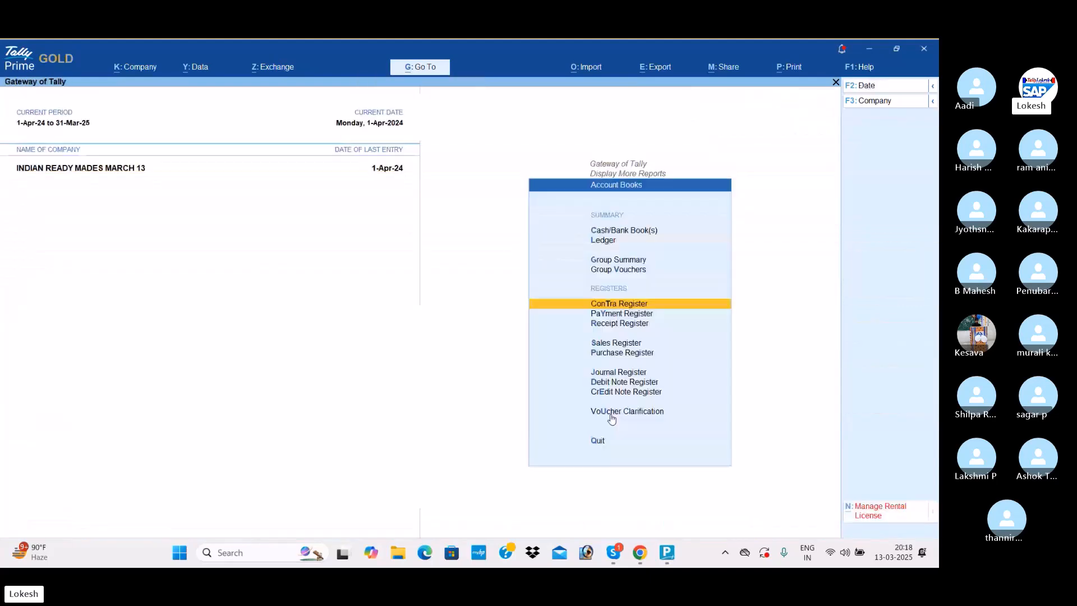
{"action": "key", "text": "Escape"}
{"action": "key", "text": "Escape"}
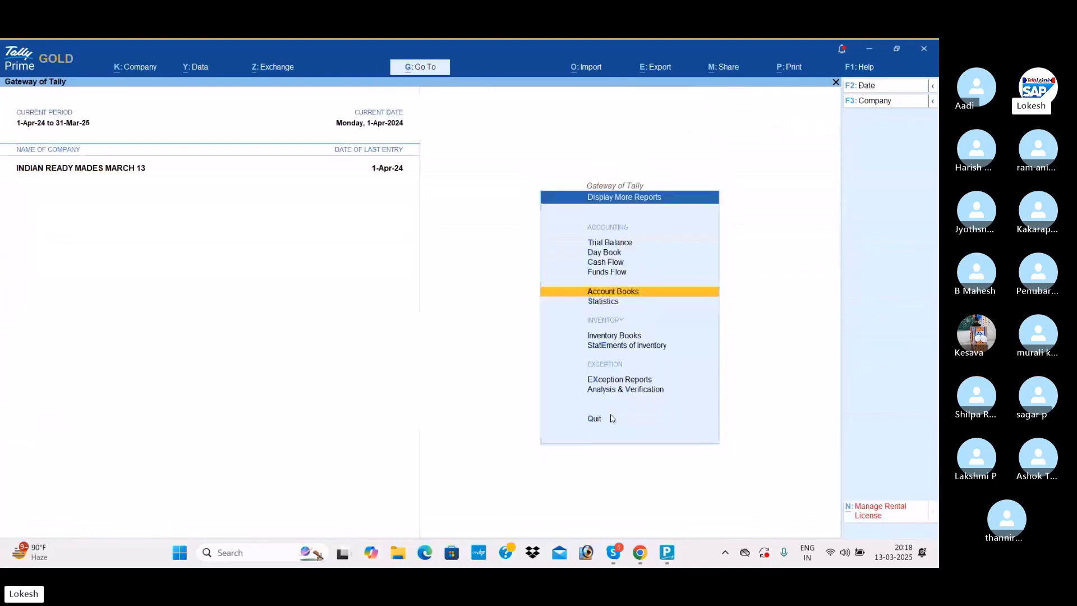
{"action": "key", "text": "Down"}
{"action": "key", "text": "Escape"}
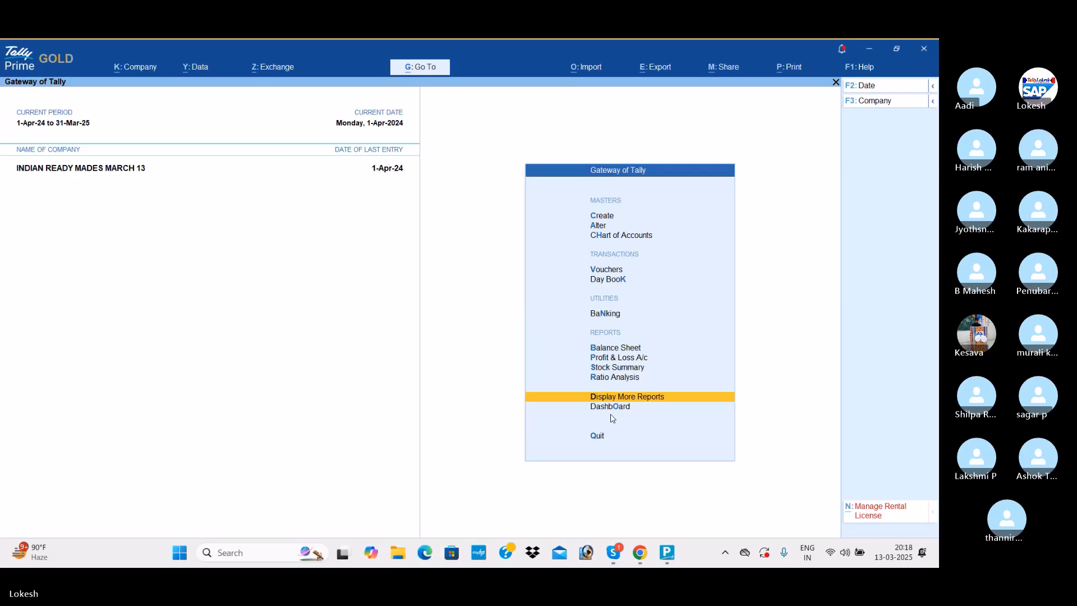
- Switch to the Skype call window and dismiss the recording notice
{"action": "key", "text": "alt+Tab"}
{"action": "key", "text": "alt+Tab"}
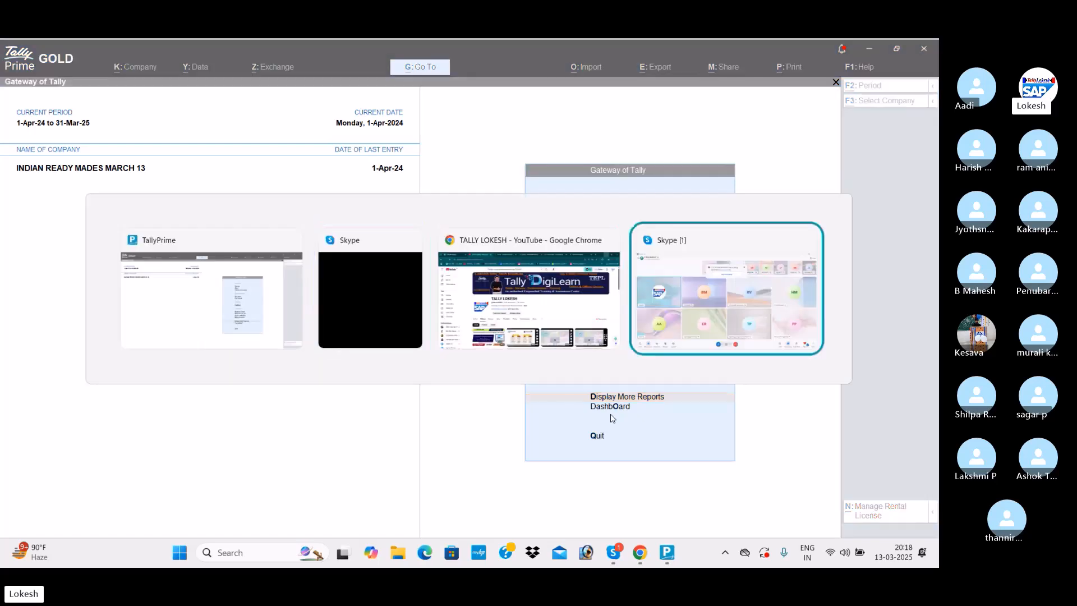
{"action": "key", "text": "alt+Tab"}
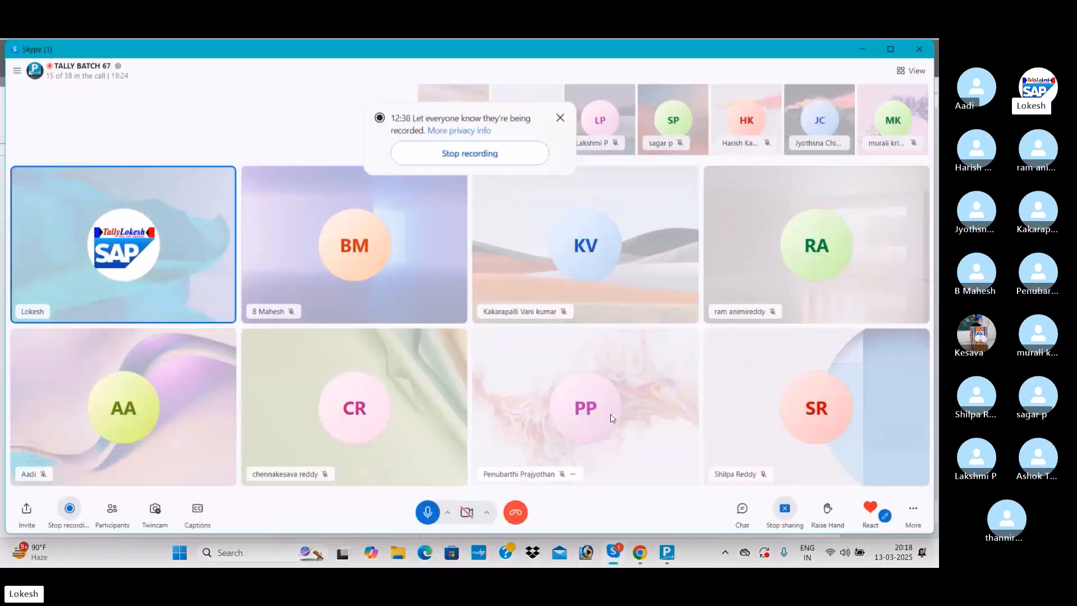
{"action": "left_click", "coordinate": [559, 118]}
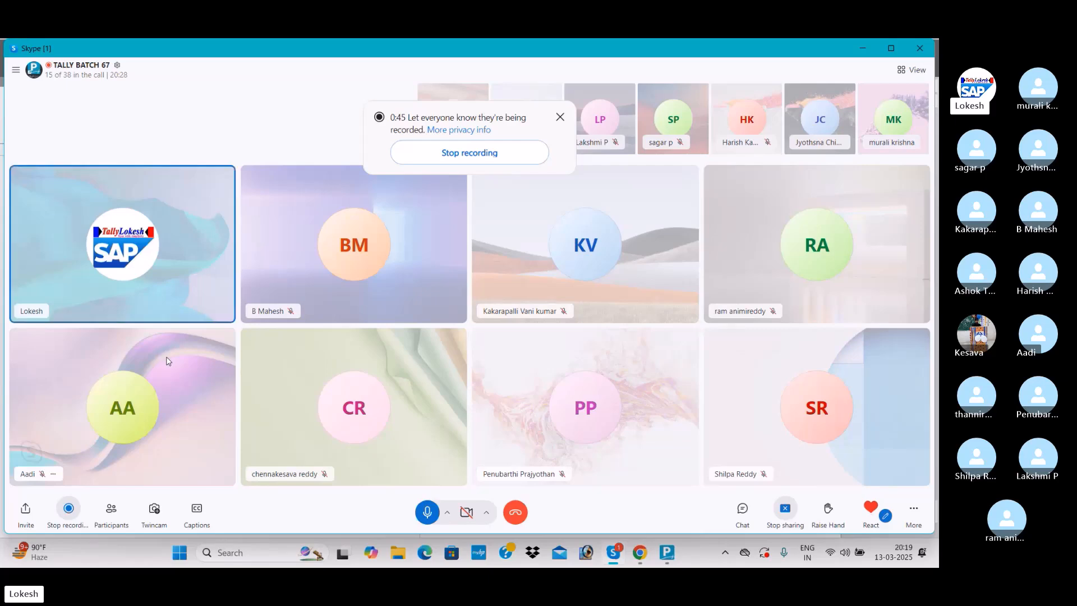
- Switch to Chrome and browse the home page slides of the Lokesh Infotech website
{"action": "key", "text": "alt+Tab"}
{"action": "key", "text": "alt+Tab"}
{"action": "key", "text": "alt+Tab"}
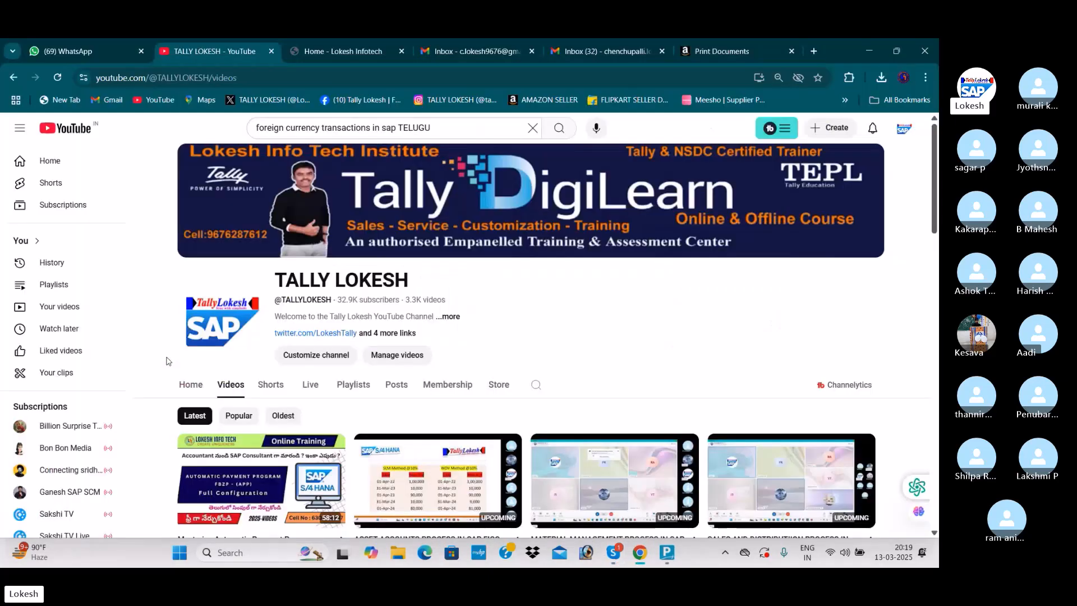
{"action": "left_click", "coordinate": [363, 52]}
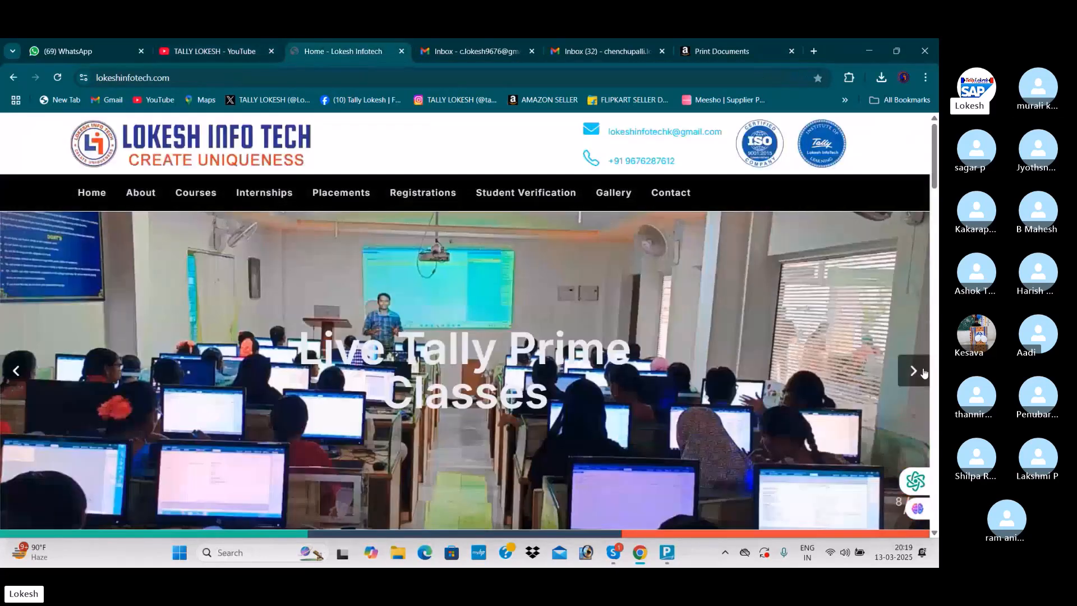
{"action": "left_click", "coordinate": [913, 371]}
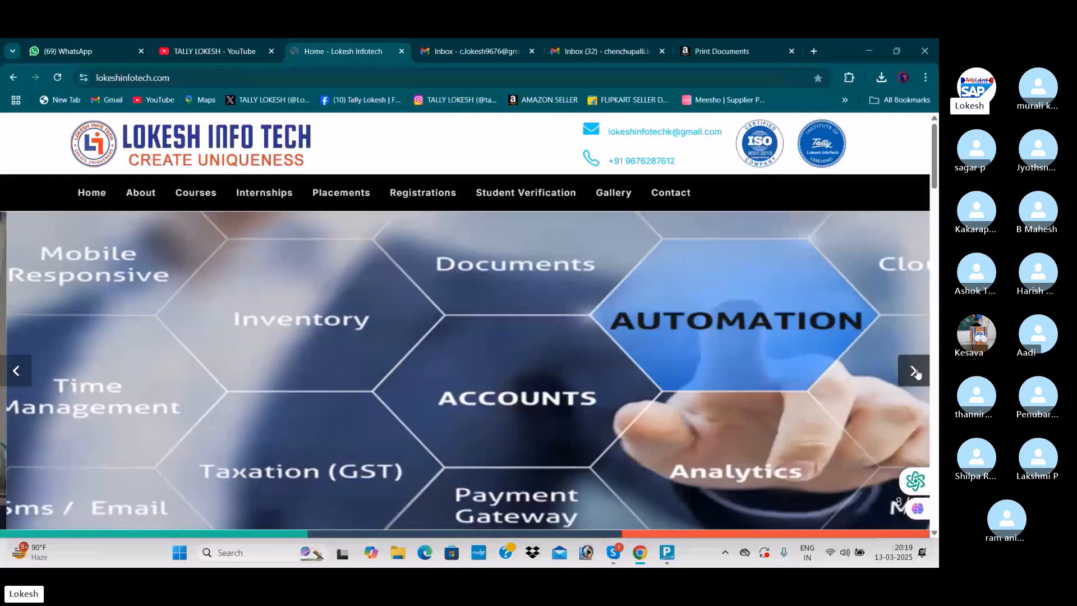
{"action": "left_click", "coordinate": [913, 371]}
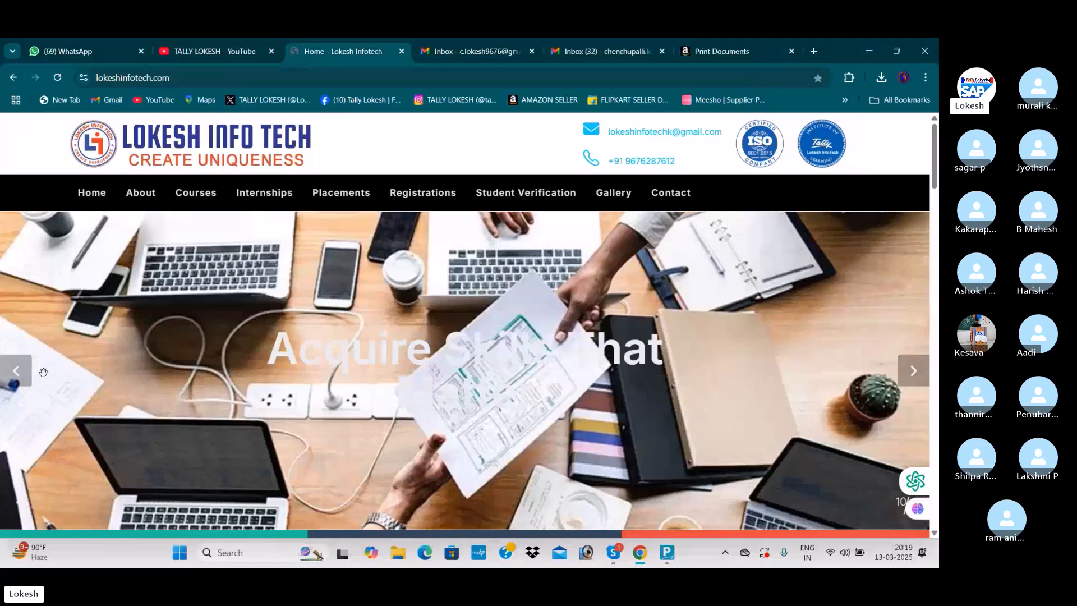
- Browse backward through the photo and banner slides on the institute's home page
{"action": "left_click", "coordinate": [23, 371]}
{"action": "left_click", "coordinate": [23, 371]}
{"action": "left_click", "coordinate": [31, 374]}
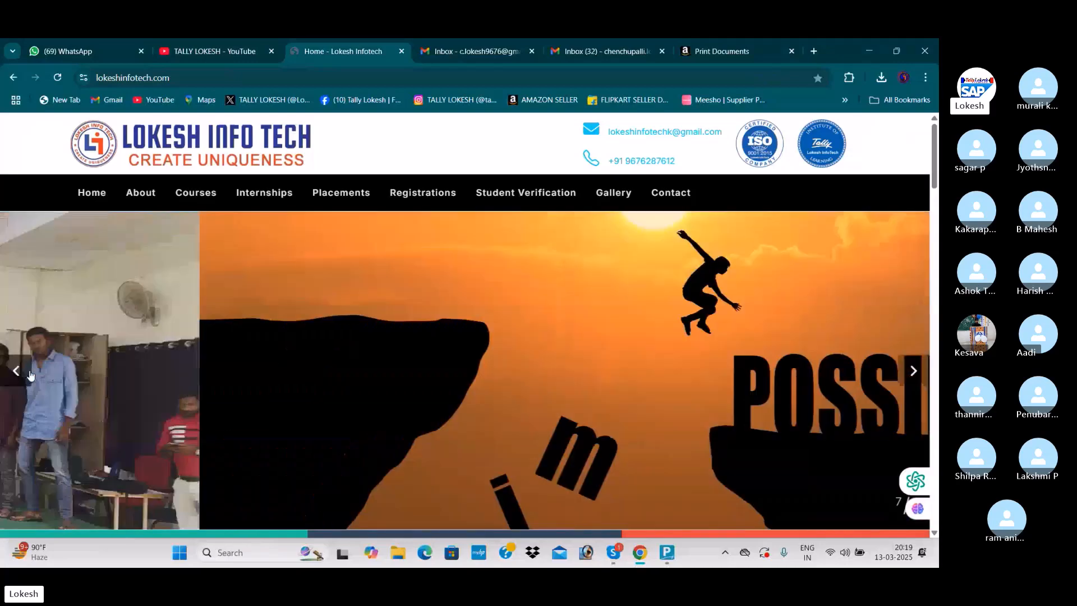
{"action": "left_click", "coordinate": [31, 374]}
{"action": "left_click", "coordinate": [31, 375]}
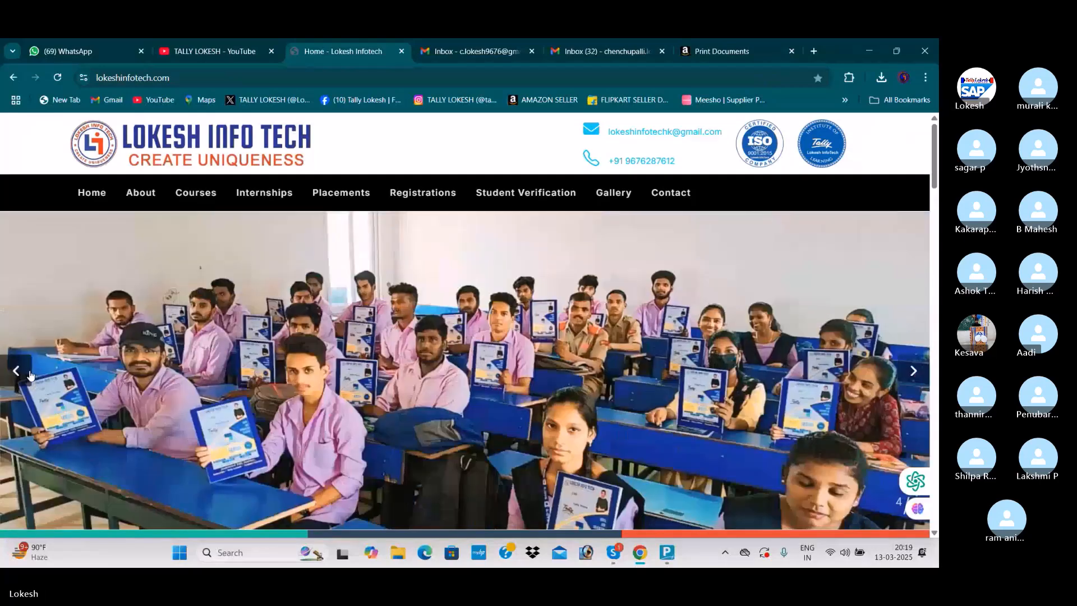
{"action": "left_click", "coordinate": [31, 374]}
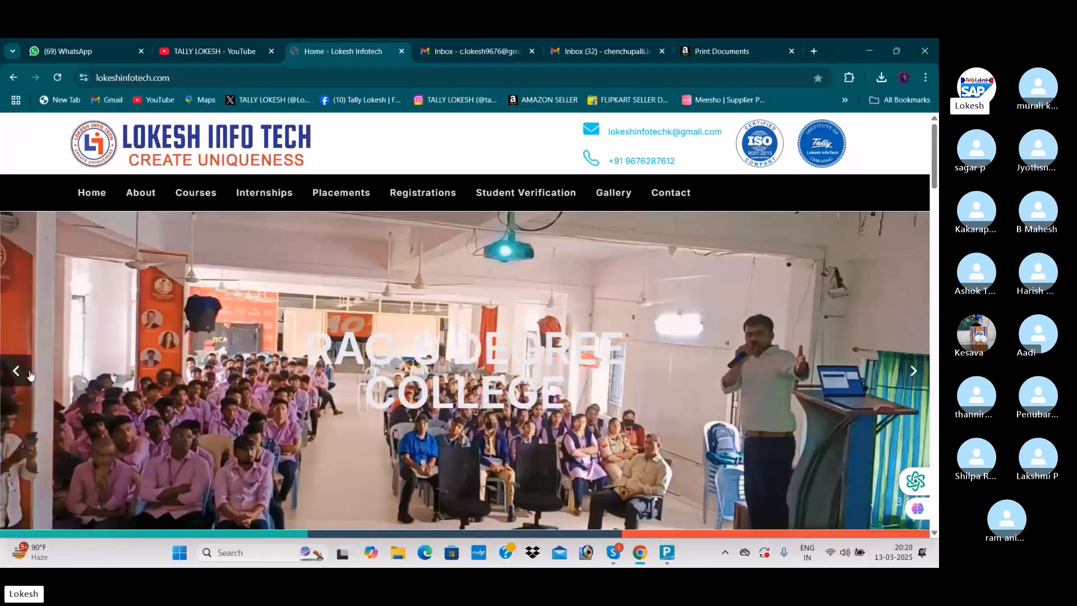
- Switch to Tally Prime and start a new company named International Pvt Ltd March 13
{"action": "key", "text": "alt+Tab"}
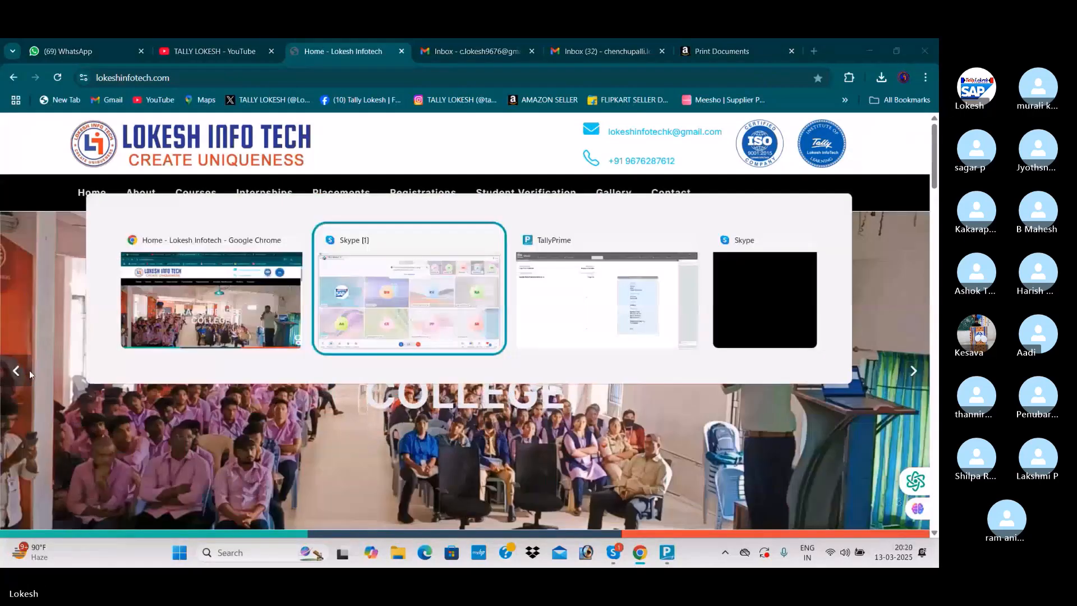
{"action": "key", "text": "alt+Tab"}
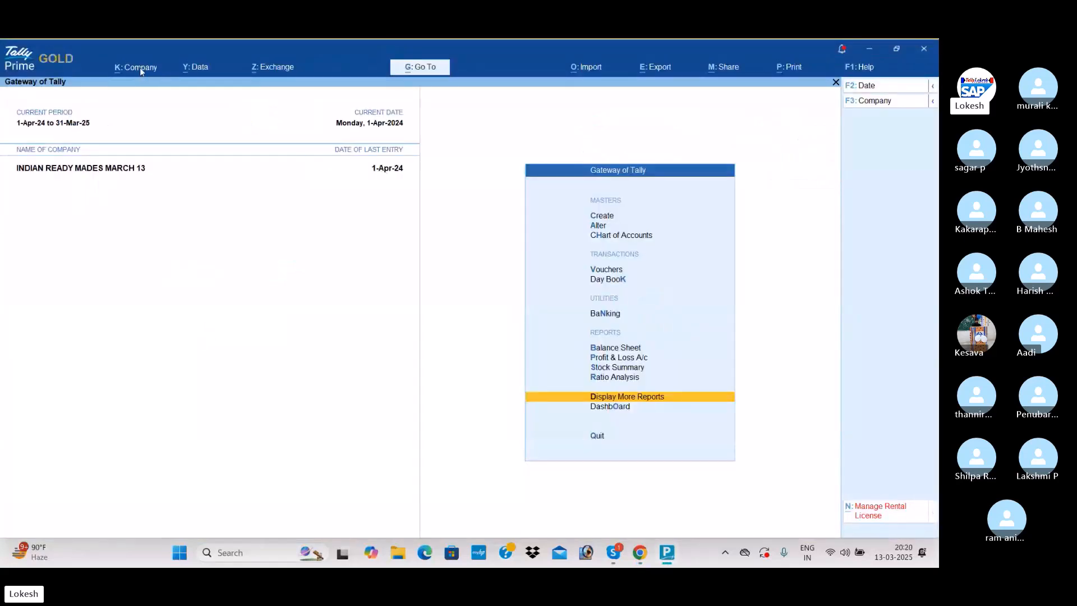
{"action": "left_click", "coordinate": [141, 68]}
{"action": "key", "text": "Return"}
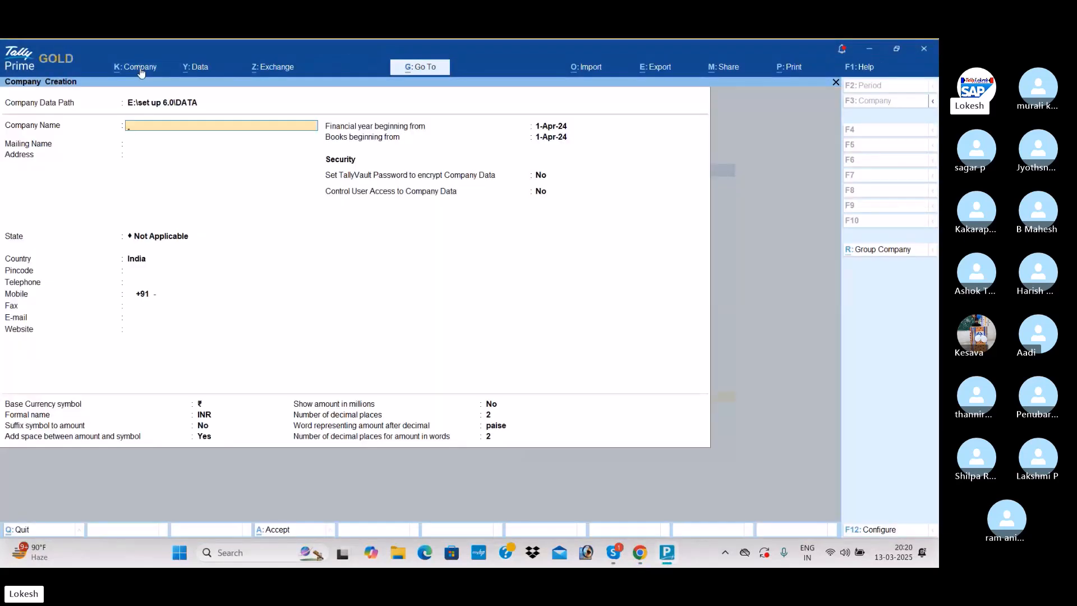
{"action": "type", "text": "International Pvt Lt"}
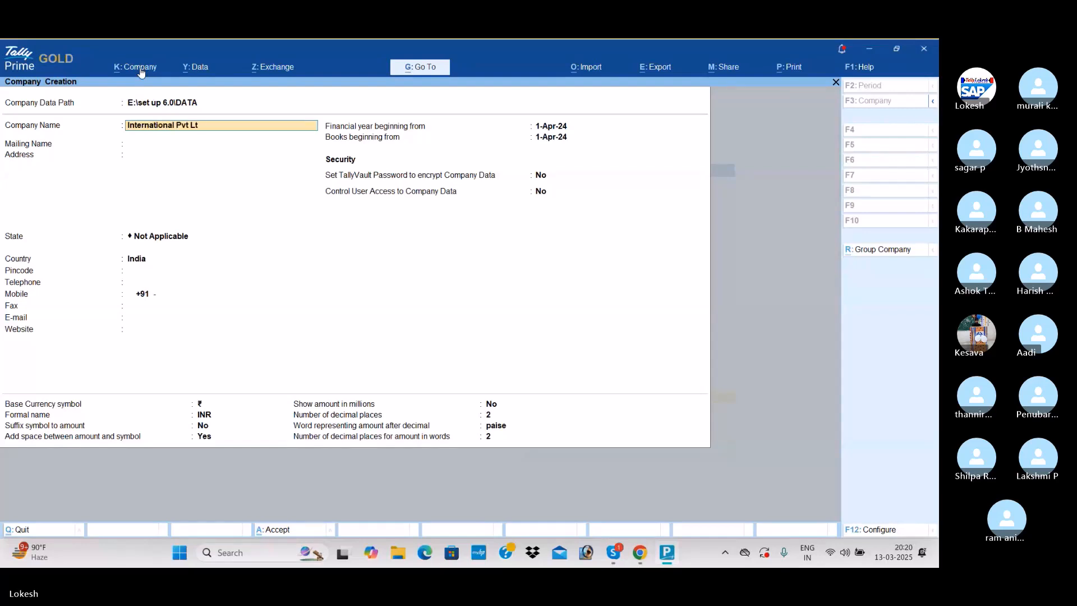
{"action": "type", "text": "d March 12"}
{"action": "key", "text": "BackSpace"}
{"action": "type", "text": "3"}
- Set the new company's state to Andhra Pradesh, keep the matching mailing name, and save the company
{"action": "key", "text": "Return"}
{"action": "key", "text": "Return"}
{"action": "key", "text": "Return"}
{"action": "key", "text": "Down"}
{"action": "key", "text": "Return"}
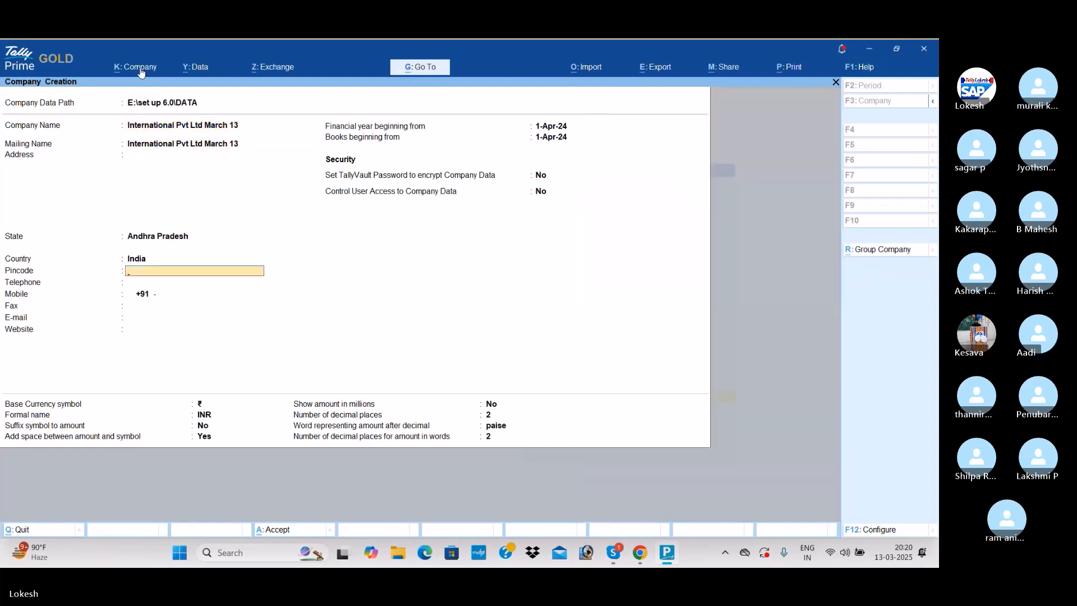
{"action": "key", "text": "ctrl+a"}
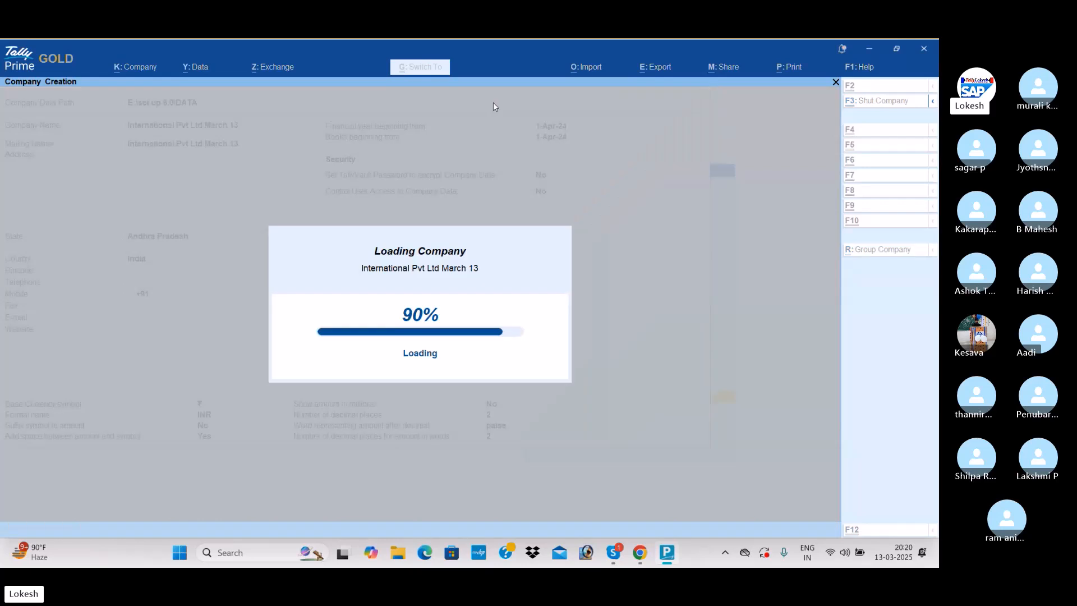
- Disable bill-wise entry for the new company, keeping inventory maintained and integrated with accounts
{"action": "key", "text": "n"}
{"action": "key", "text": "Return"}
{"action": "key", "text": "Return"}
{"action": "key", "text": "Return"}
{"action": "key", "text": "Return"}
{"action": "key", "text": "Return"}
{"action": "key", "text": "Return"}
{"action": "key", "text": "Return"}
{"action": "key", "text": "Return"}
{"action": "key", "text": "Return"}
{"action": "key", "text": "Return"}
{"action": "key", "text": "Return"}
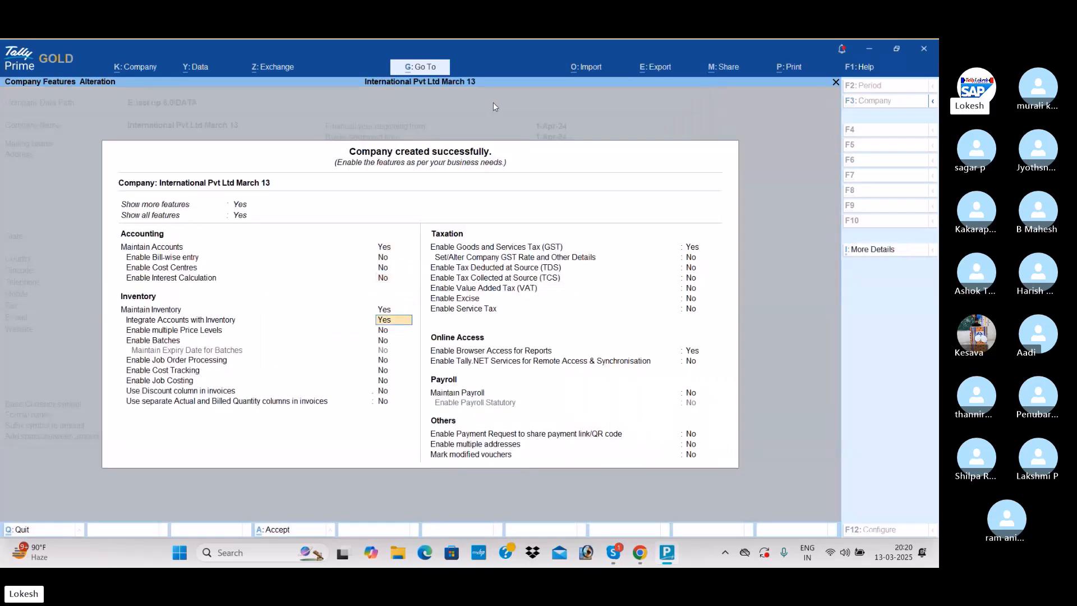
- Disable GST and browser access for reports, and save the company features
{"action": "key", "text": "Return"}
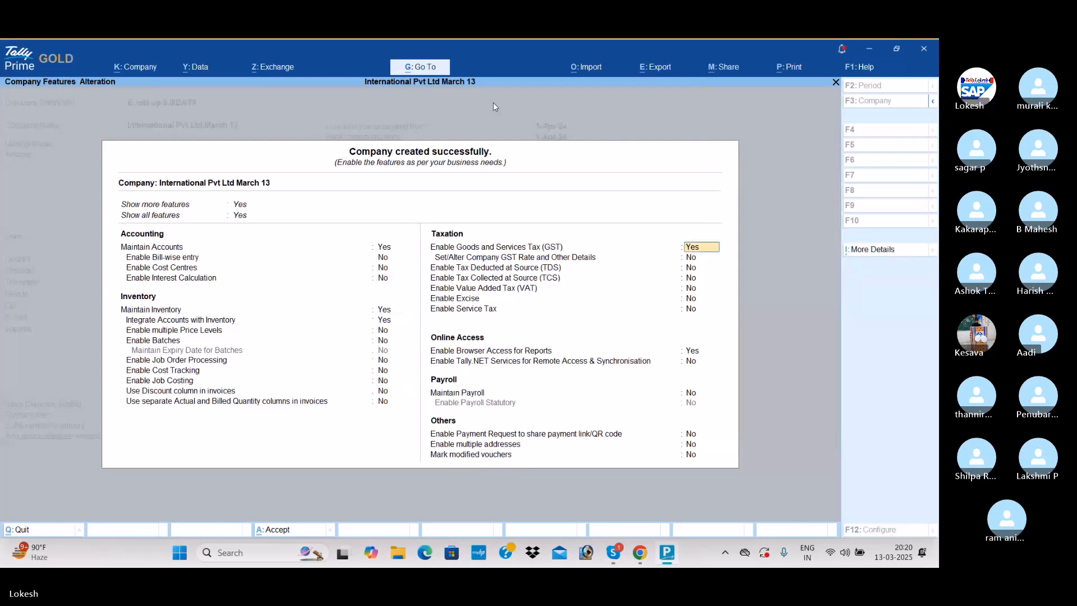
{"action": "key", "text": "n"}
{"action": "key", "text": "Return"}
{"action": "key", "text": "Return"}
{"action": "key", "text": "Return"}
{"action": "key", "text": "Return"}
{"action": "key", "text": "Return"}
{"action": "key", "text": "n"}
{"action": "key", "text": "Return"}
{"action": "key", "text": "Return"}
{"action": "key", "text": "Return"}
{"action": "key", "text": "Return"}
{"action": "key", "text": "Return"}
{"action": "key", "text": "Return"}
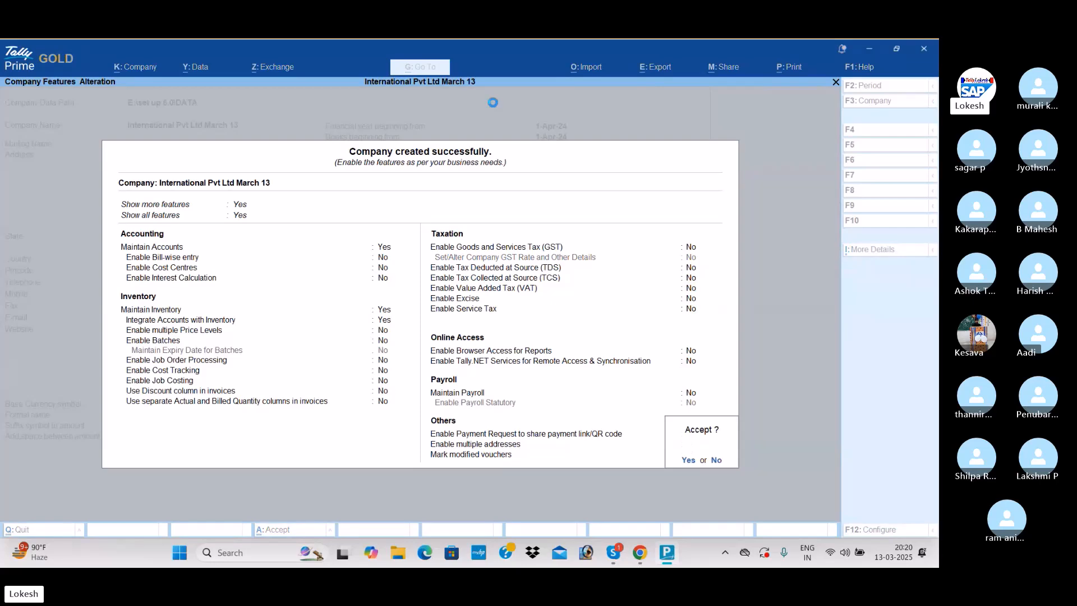
{"action": "key", "text": "Return"}
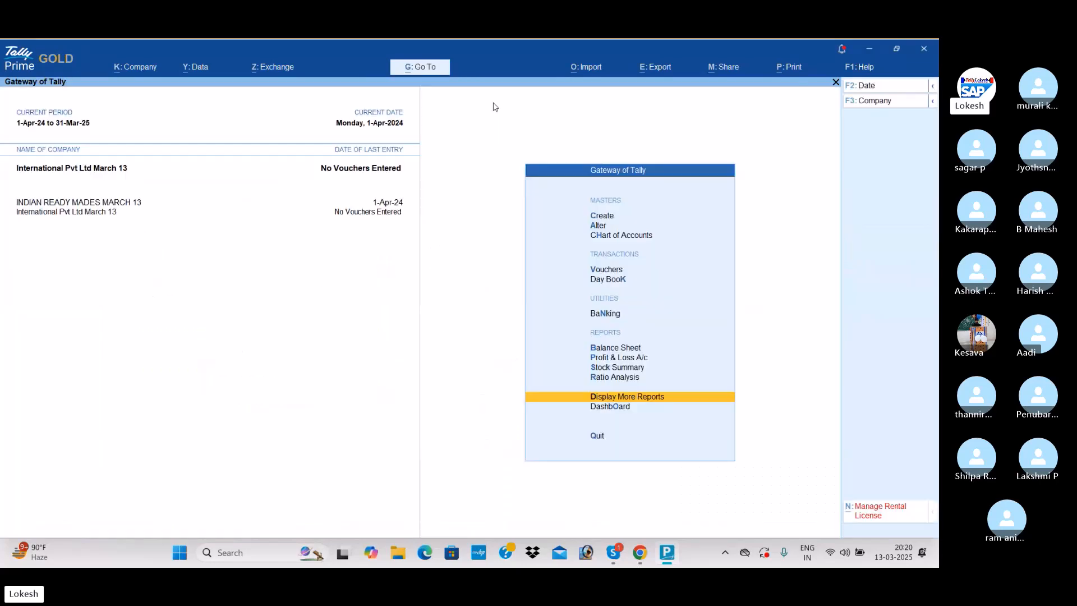
- Create a ledger named Capital under Capital Account
{"action": "key", "text": "Down"}
{"action": "key", "text": "Down"}
{"action": "key", "text": "Down"}
{"action": "key", "text": "Return"}
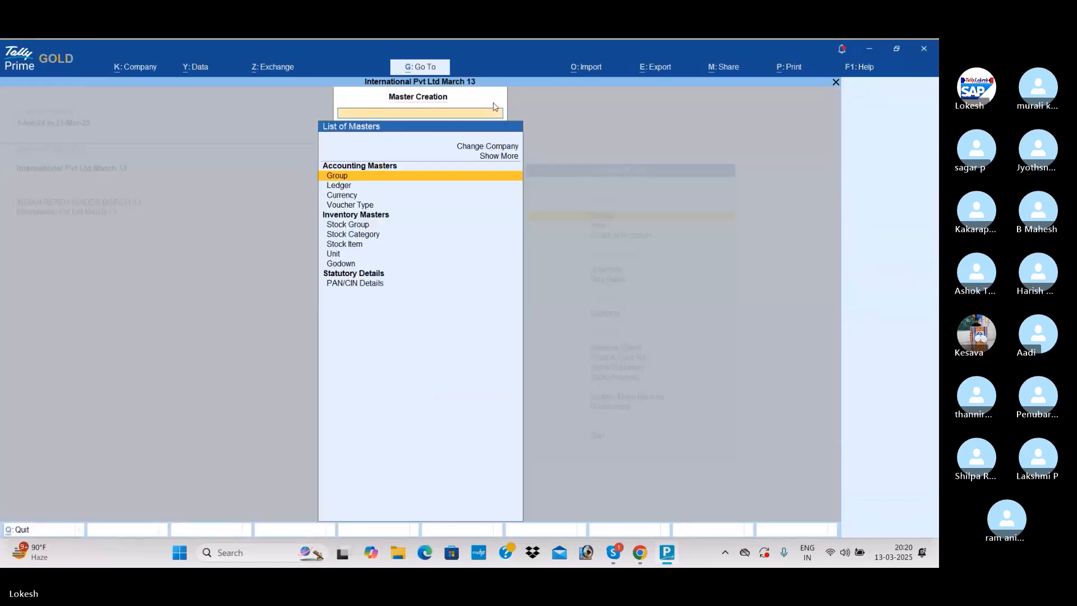
{"action": "key", "text": "Down"}
{"action": "key", "text": "Return"}
{"action": "type", "text": "Capital"}
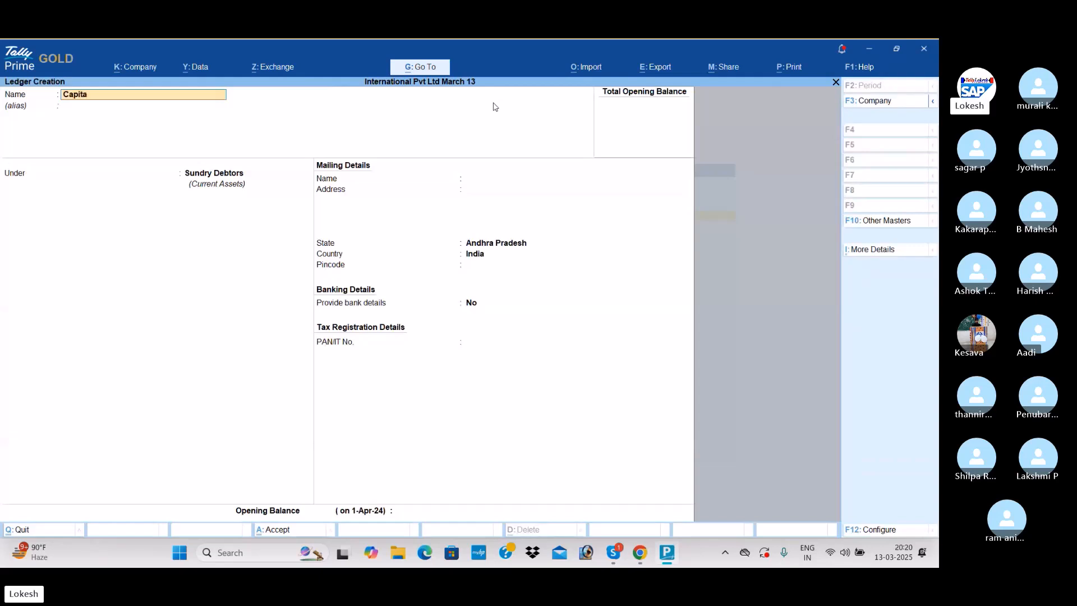
{"action": "key", "text": "Return"}
{"action": "key", "text": "Return"}
{"action": "type", "text": "Ca"}
{"action": "key", "text": "Return"}
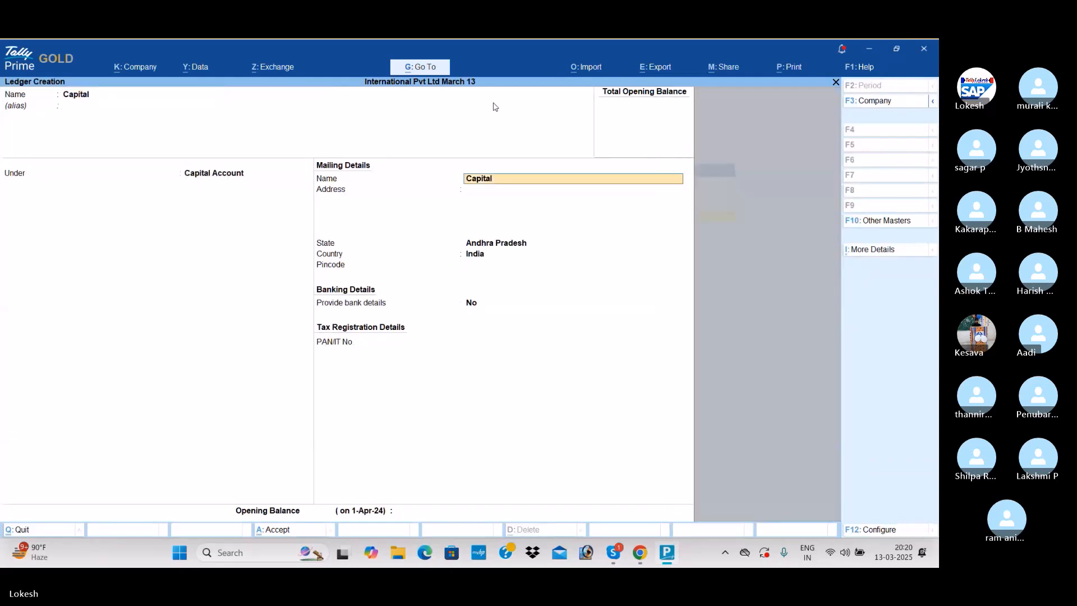
{"action": "key", "text": "ctrl+a"}
- Create a ledger named Icici Bank under Bank Accounts, leaving the account details blank
{"action": "type", "text": "Icicic"}
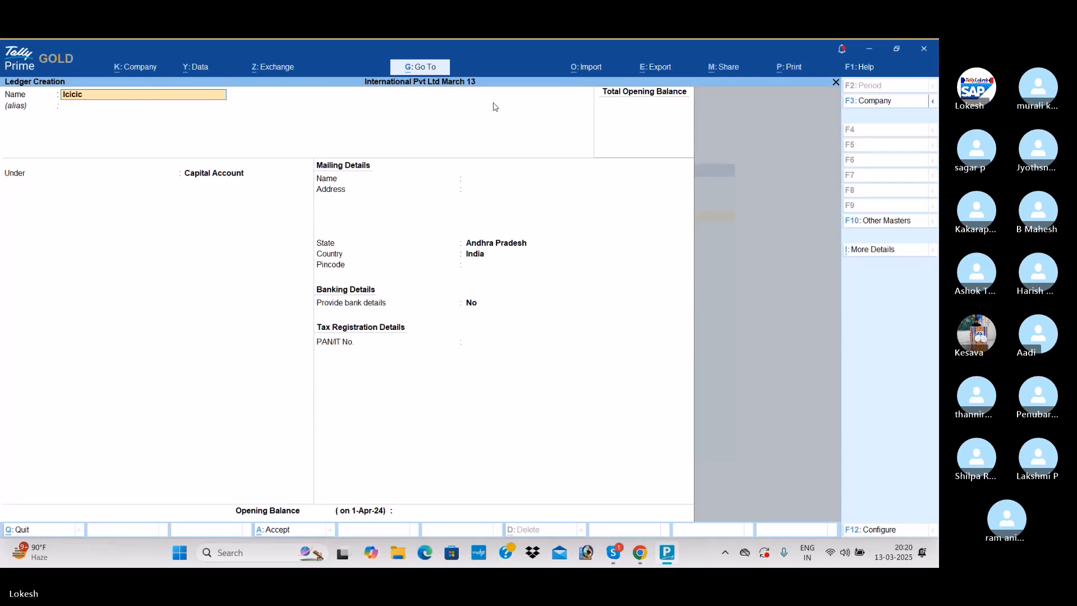
{"action": "type", "text": " Bank"}
{"action": "key", "text": "Return"}
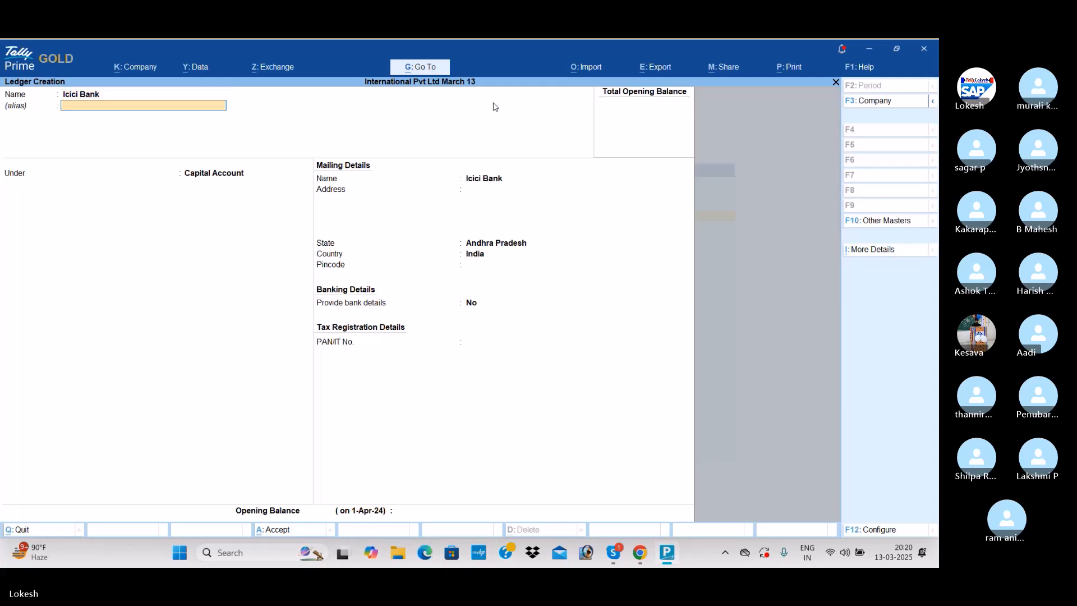
{"action": "key", "text": "Return"}
{"action": "type", "text": "Bank"}
{"action": "key", "text": "Return"}
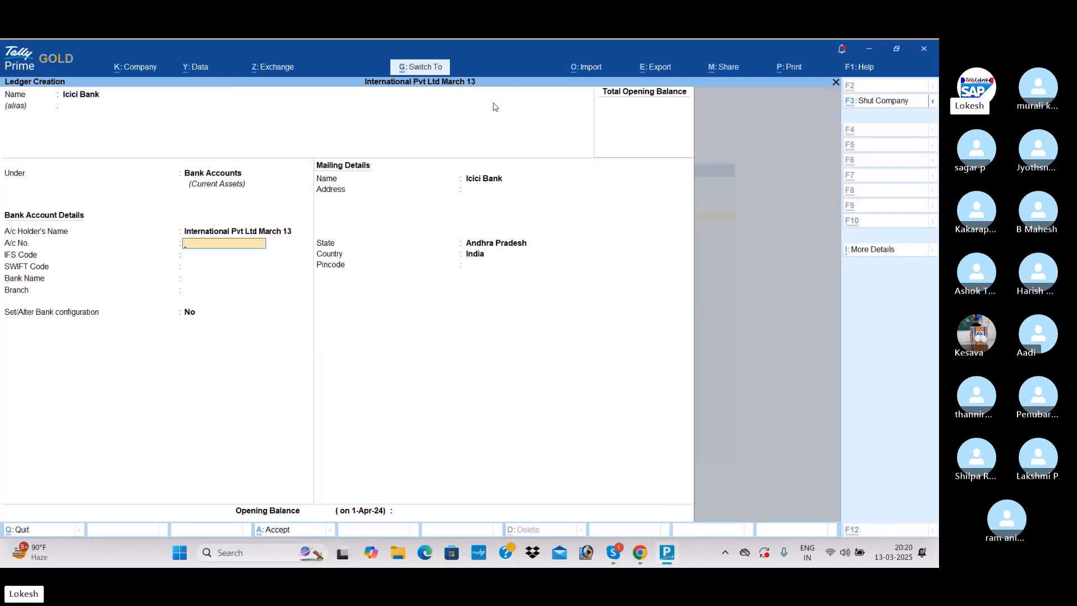
{"action": "key", "text": "ctrl+a"}
- Create a ledger named Purchase under Purchase Accounts with the ledger type Not Applicable
{"action": "type", "text": "Purchase"}
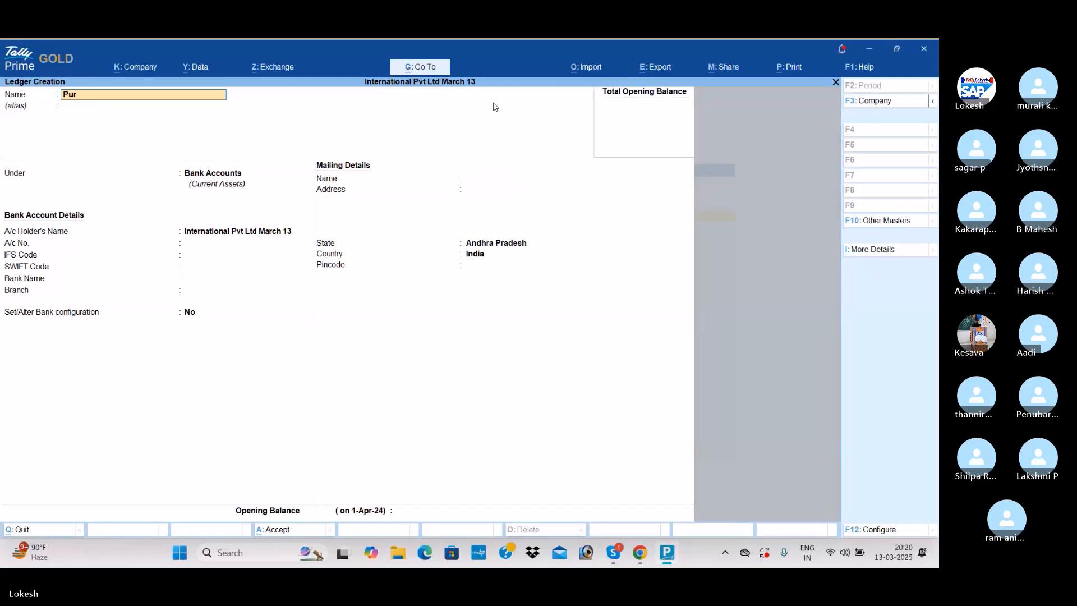
{"action": "key", "text": "Return"}
{"action": "key", "text": "Return"}
{"action": "type", "text": "p"}
{"action": "key", "text": "Return"}
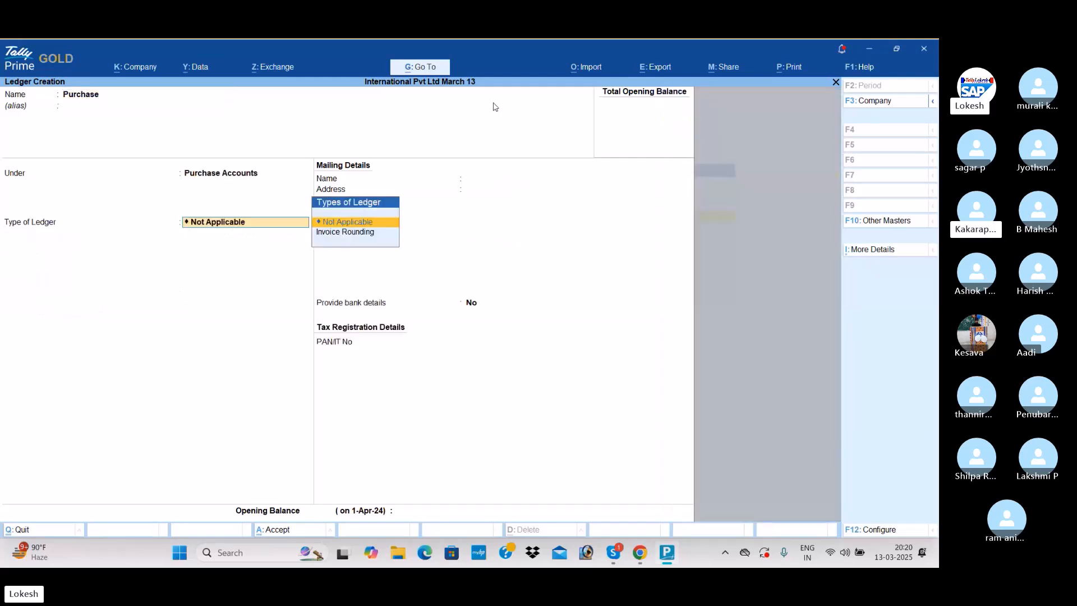
{"action": "key", "text": "ctrl+a"}
- Create a ledger named Australian Computer Needs under Sundry Creditors, keeping India as the country
{"action": "type", "text": "A"}
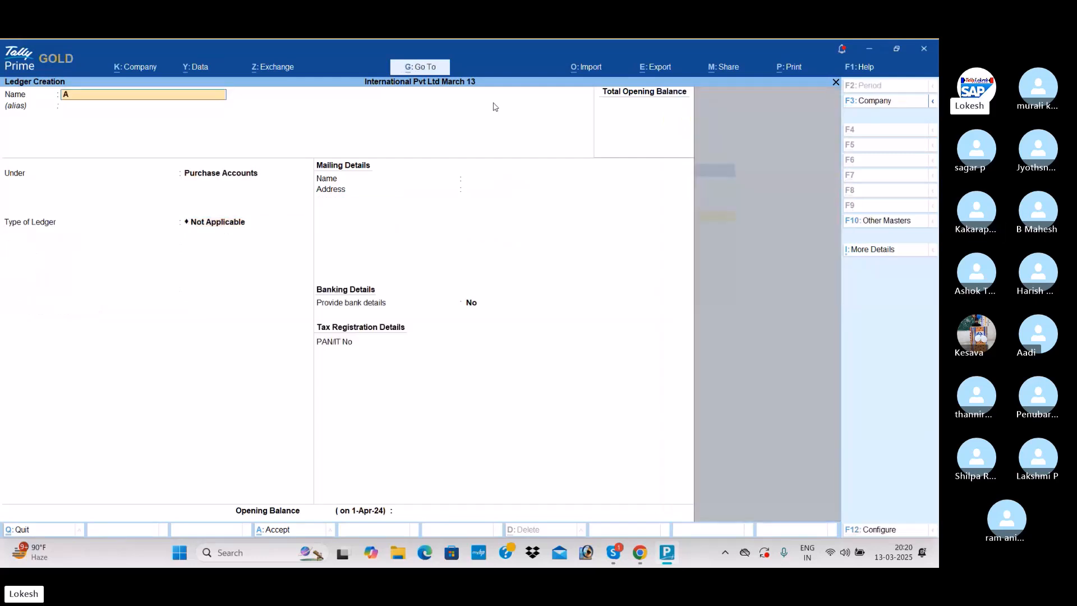
{"action": "type", "text": "ustralian Computer"}
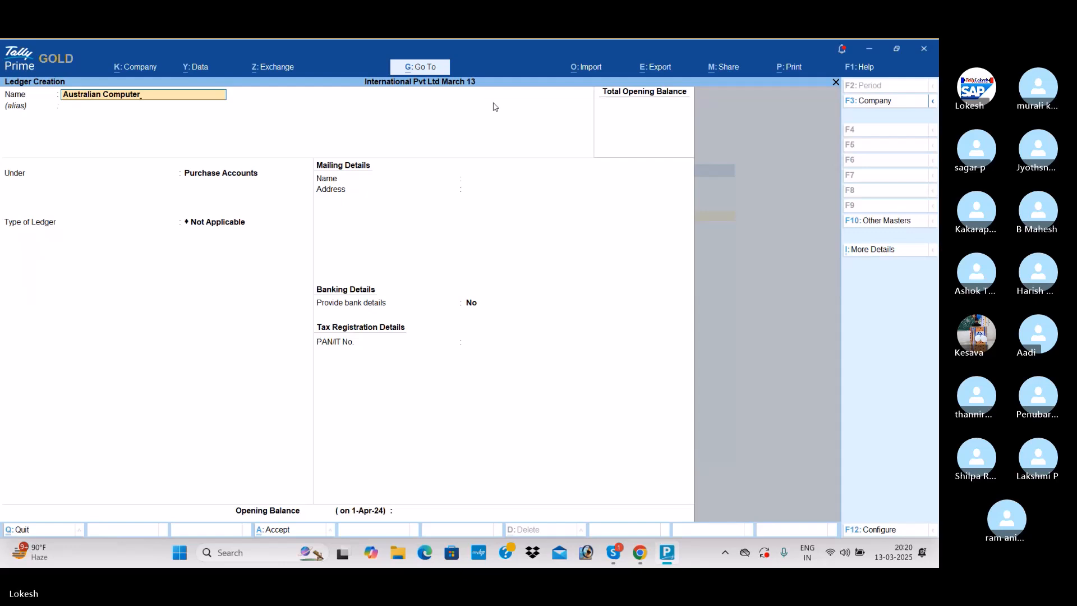
{"action": "type", "text": "nee"}
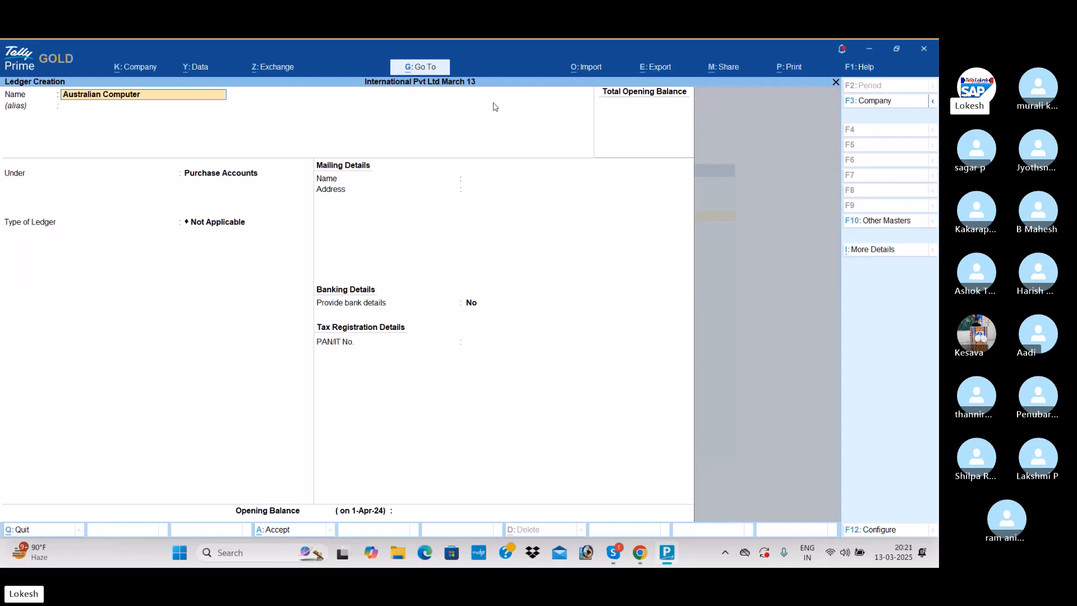
{"action": "type", "text": " Needs"}
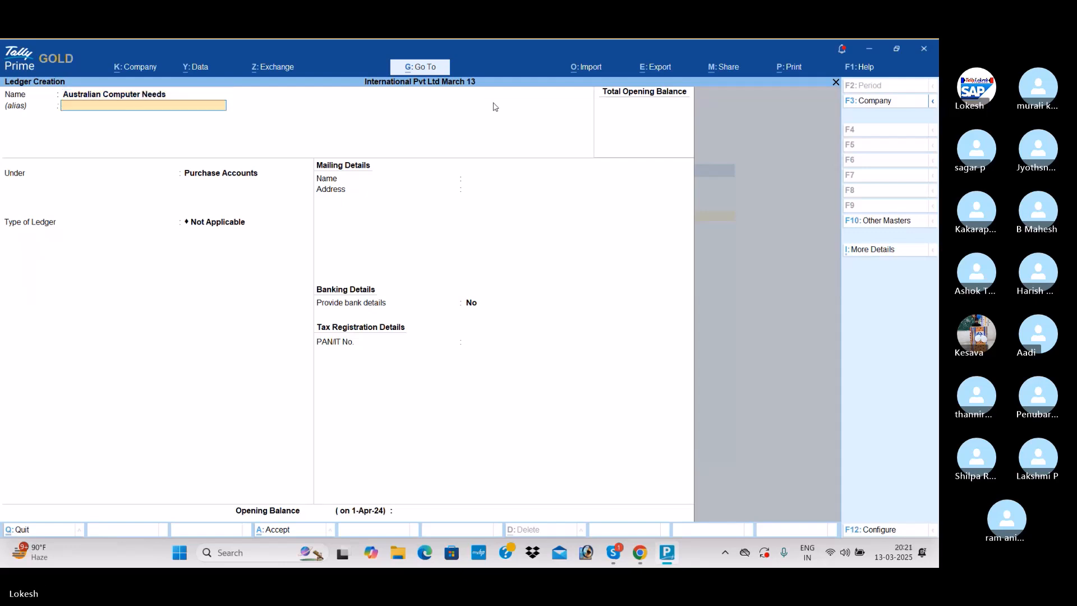
{"action": "key", "text": "Return"}
{"action": "type", "text": "Sundry Creditors"}
{"action": "key", "text": "Return"}
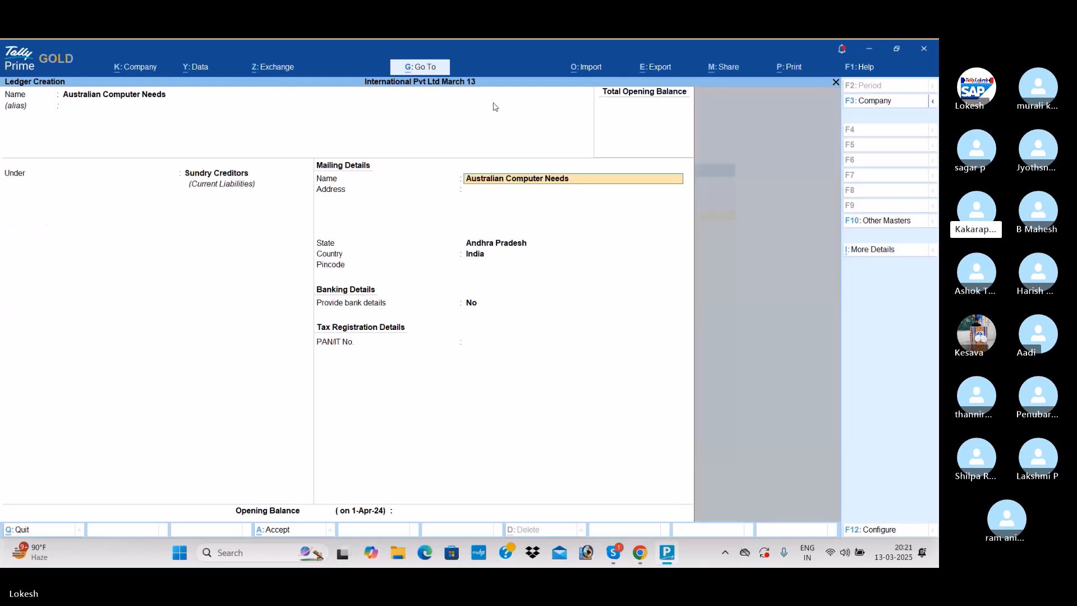
{"action": "key", "text": "Return"}
{"action": "key", "text": "Return"}
{"action": "key", "text": "BackSpace"}
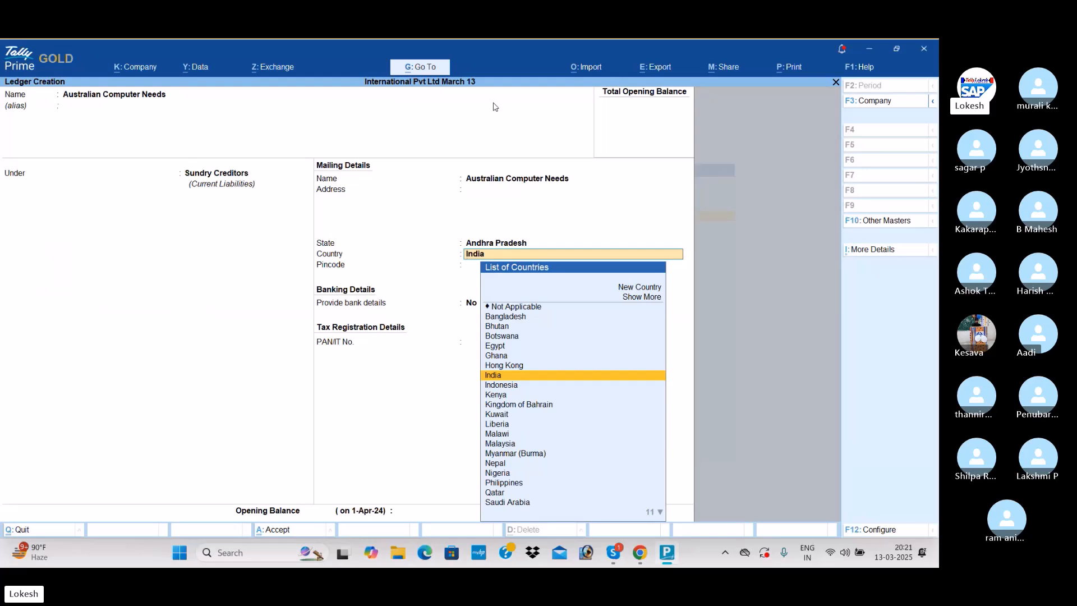
{"action": "key", "text": "Return"}
{"action": "key", "text": "ctrl+a"}
- Create a ledger named Sales under Sales Accounts with the ledger type Not Applicable
{"action": "type", "text": "Sales"}
{"action": "key", "text": "Return"}
{"action": "key", "text": "Return"}
{"action": "key", "text": "Return"}
{"action": "key", "text": "Return"}
{"action": "key", "text": "Return"}
{"action": "key", "text": "Return"}
{"action": "key", "text": "Return"}
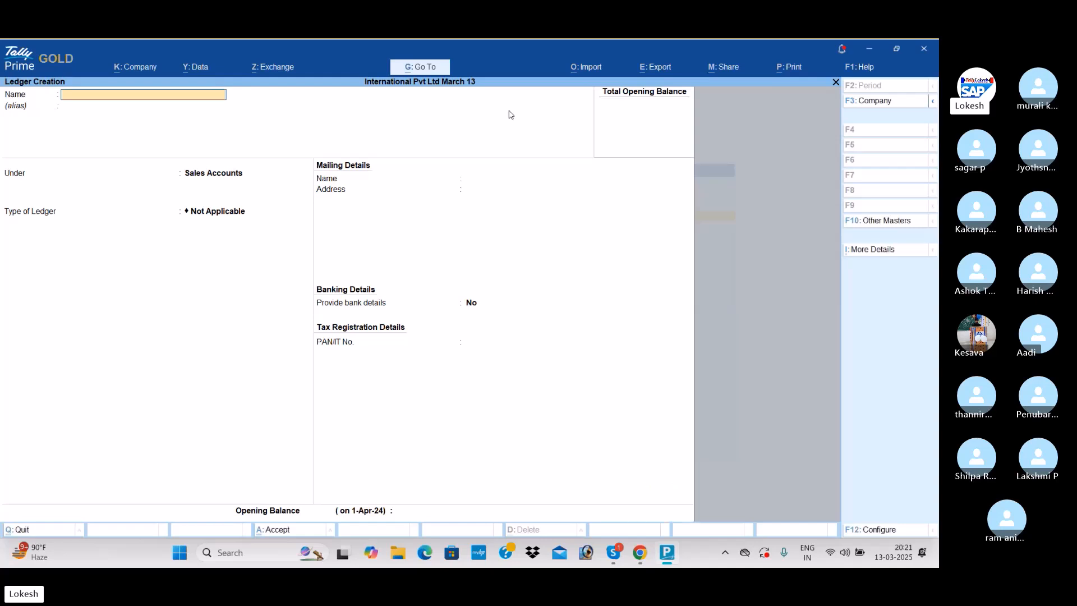
- Create a ledger named Kuwait Computer World under Sundry Debtors
{"action": "type", "text": "Kuw"}
{"action": "type", "text": "iait"}
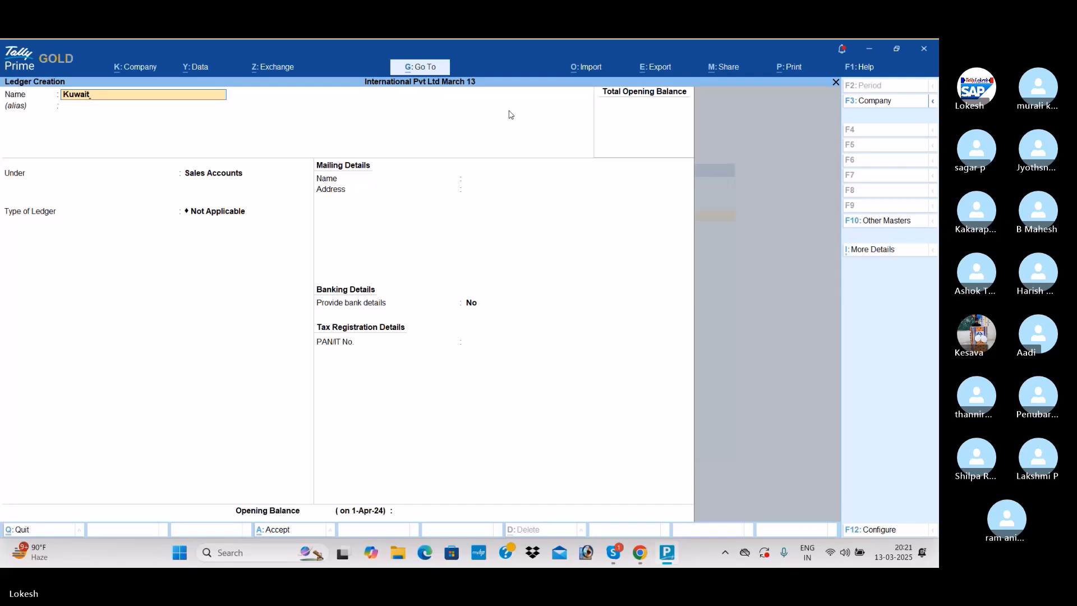
{"action": "type", "text": " Computer World"}
{"action": "key", "text": "Return"}
{"action": "type", "text": "Sun"}
{"action": "key", "text": "Down"}
{"action": "key", "text": "Return"}
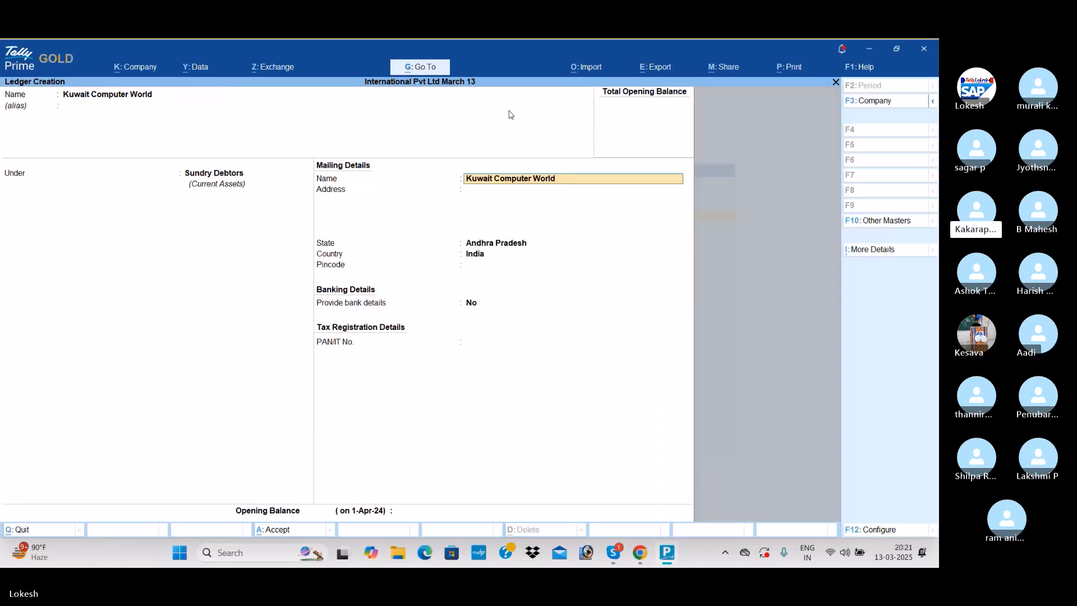
{"action": "key", "text": "ctrl+a"}
- Create a ledger named Dubai Computer Shopee under Sundry Debtors
{"action": "type", "text": "Dubai Computer"}
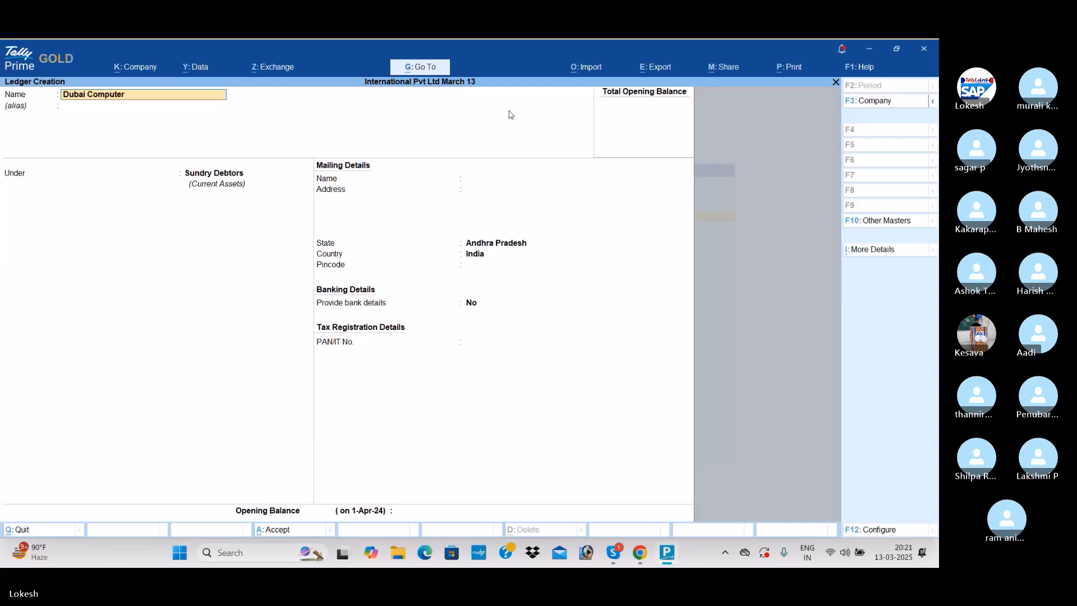
{"action": "type", "text": " Shi"}
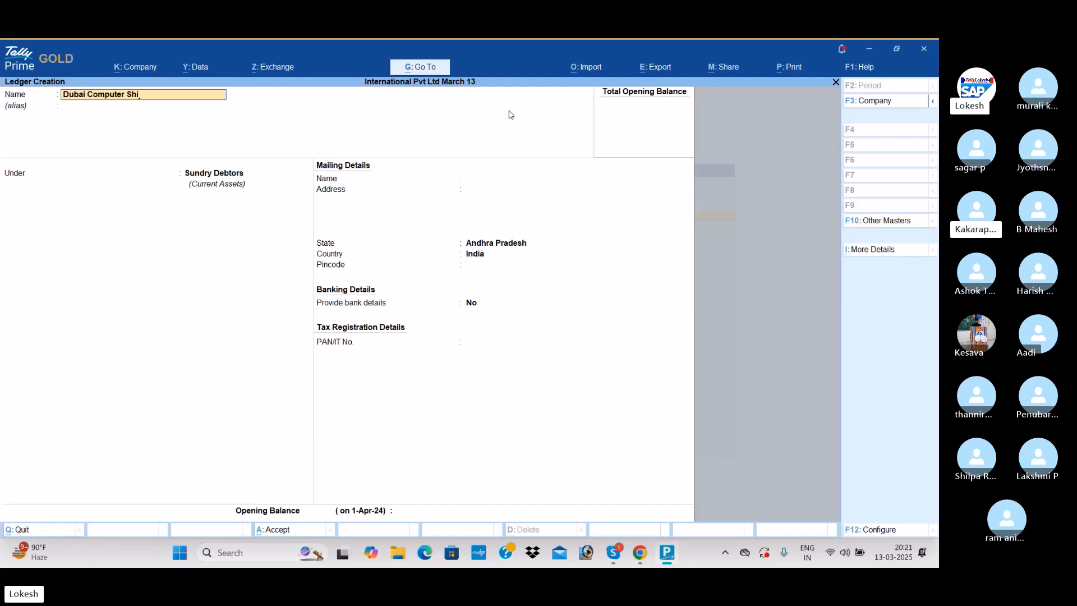
{"action": "key", "text": "BackSpace"}
{"action": "type", "text": "opee"}
{"action": "key", "text": "Return"}
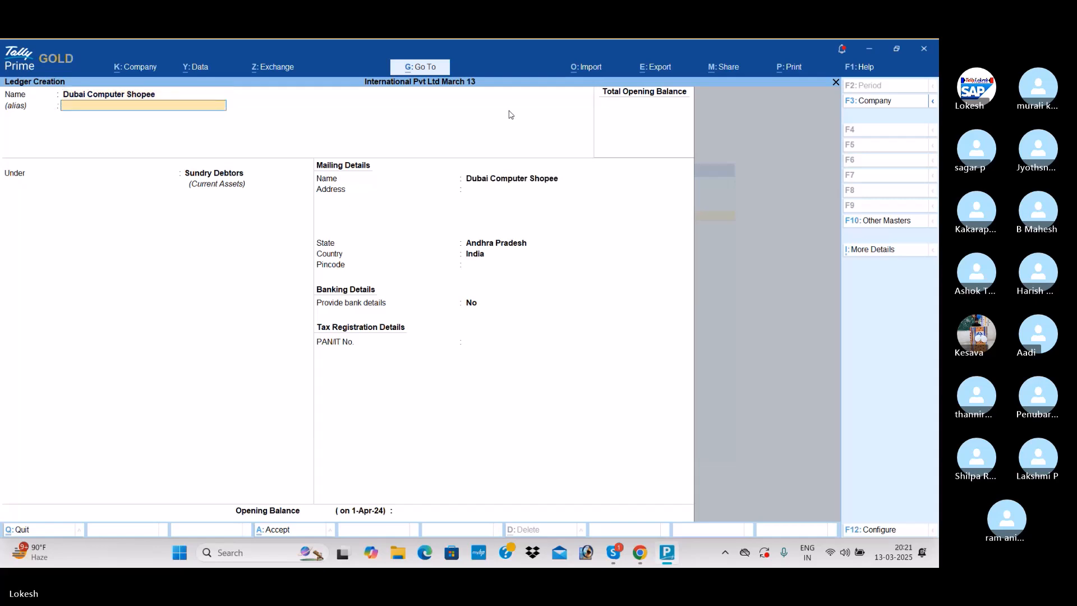
{"action": "key", "text": "Return"}
{"action": "key", "text": "ctrl+a"}
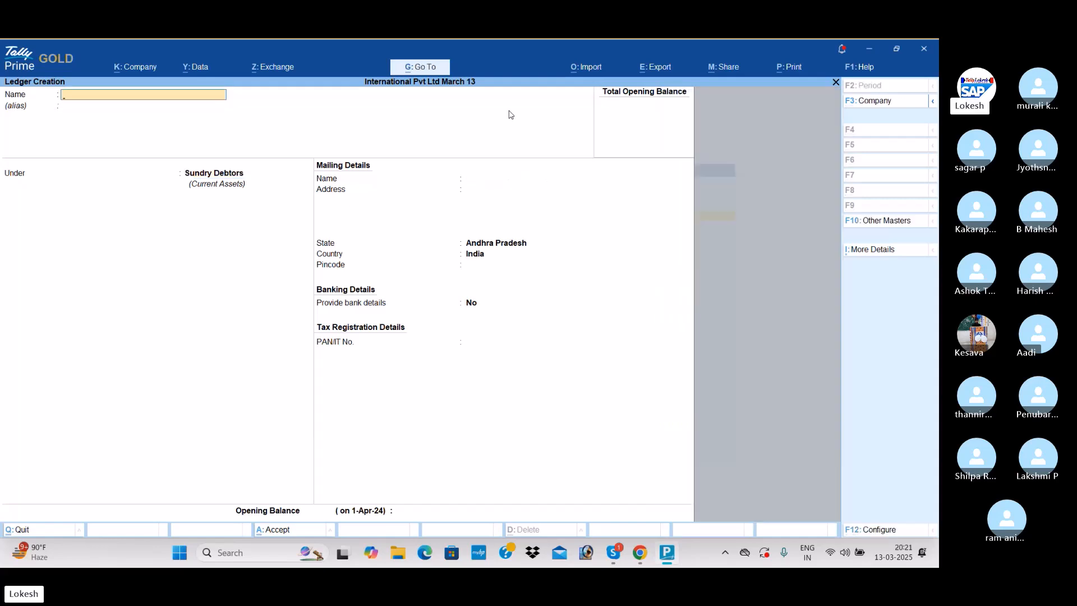
- Create a ledger named Travelinge Exp under Indirect Expenses with the ledger type Not Applicable
{"action": "type", "text": "Travelinge Px"}
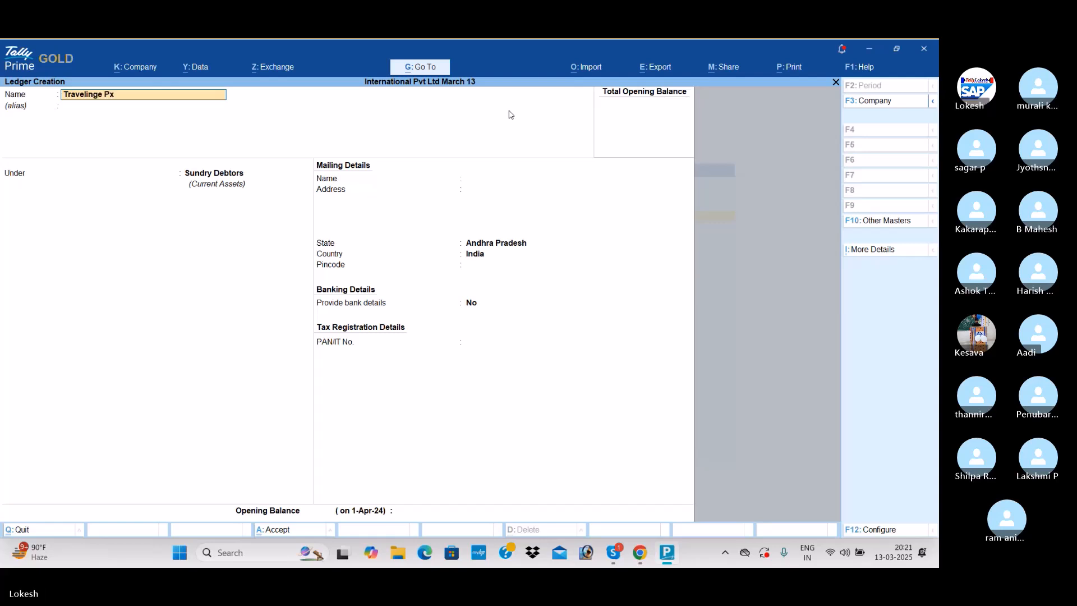
{"action": "key", "text": "BackSpace"}
{"action": "type", "text": "Ex"}
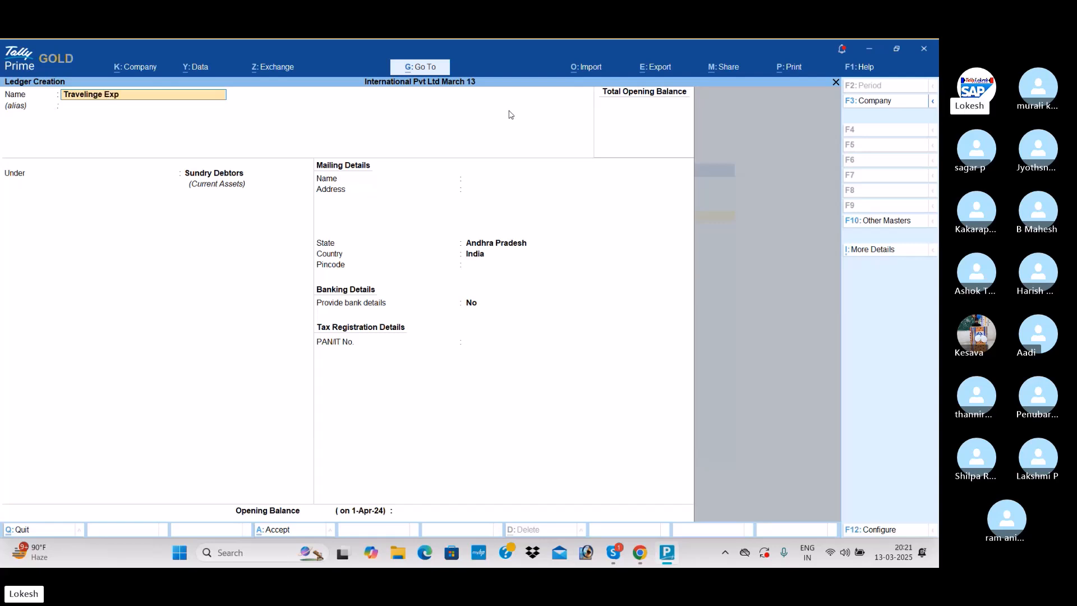
{"action": "type", "text": "p"}
{"action": "key", "text": "Return"}
{"action": "type", "text": "Ind"}
{"action": "key", "text": "Return"}
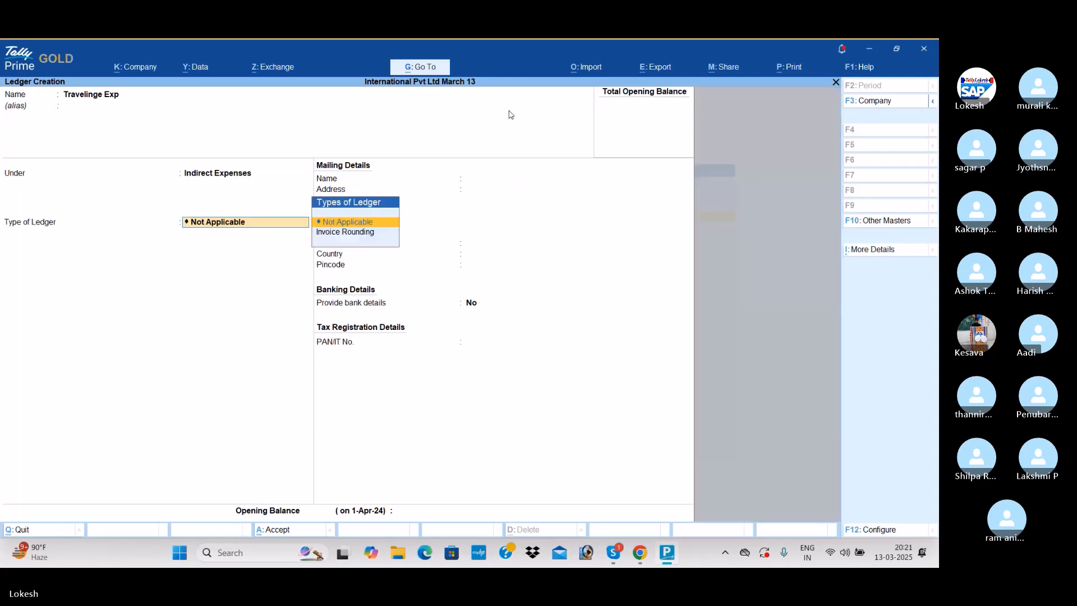
{"action": "key", "text": "ctrl+a"}
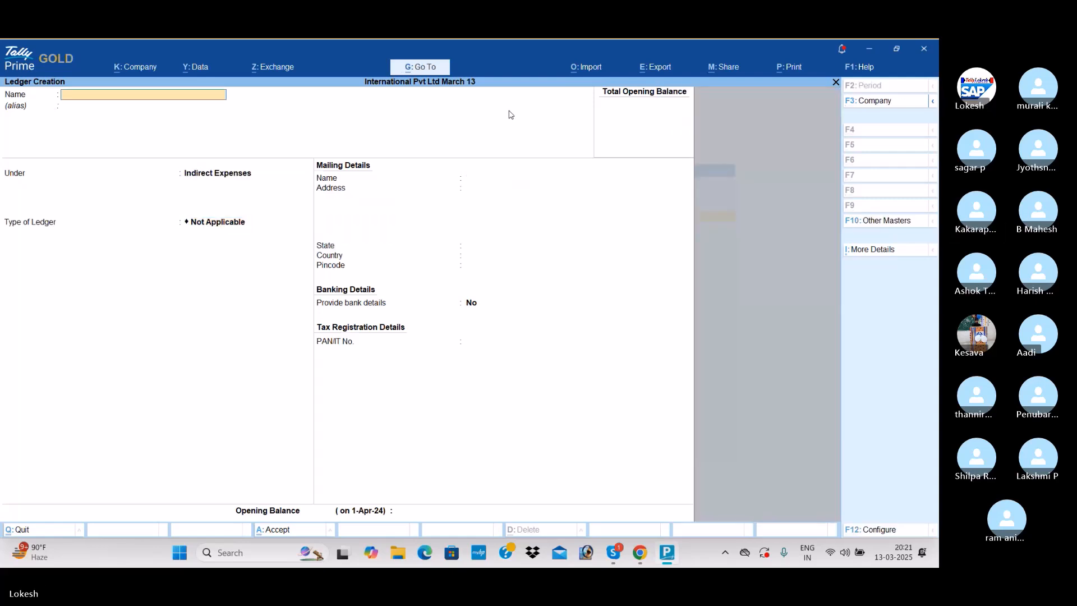
- Create a ledger named Bank Charges under Indirect Expenses with the ledger type Not Applicable
{"action": "type", "text": "Bank Charges"}
{"action": "key", "text": "Return"}
{"action": "key", "text": "Return"}
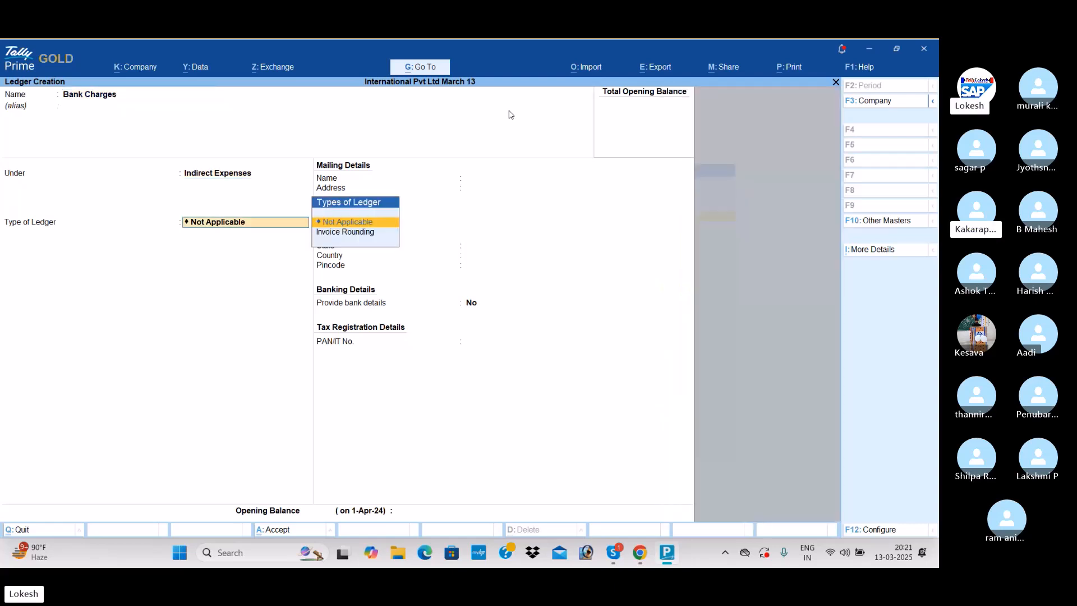
{"action": "key", "text": "ctrl+a"}
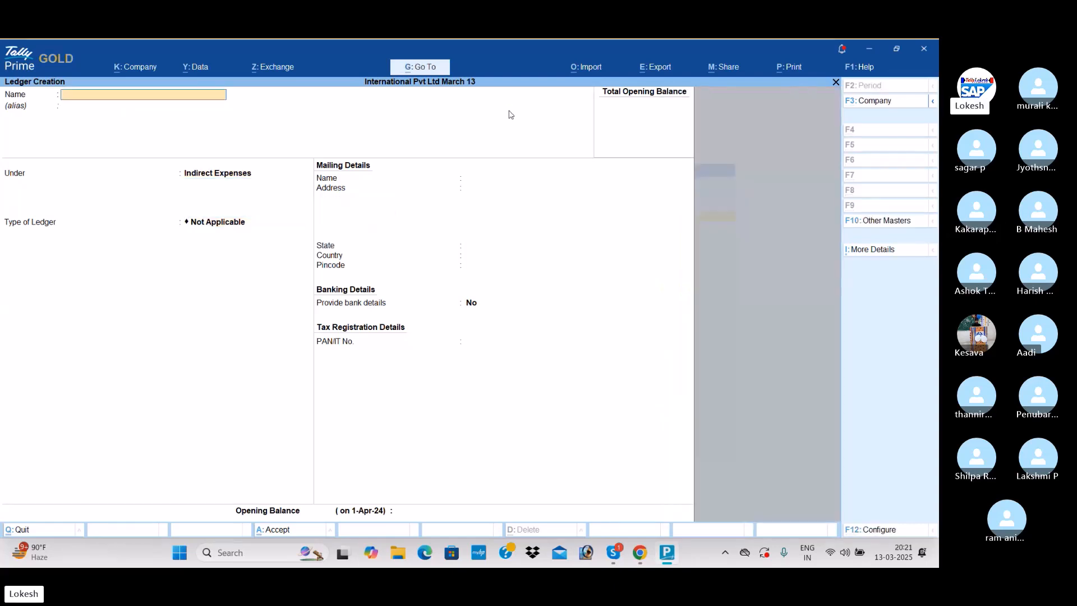
- Leave ledger creation and open a blank creation form for a new currency master
{"action": "key", "text": "Escape"}
{"action": "key", "text": "Return"}
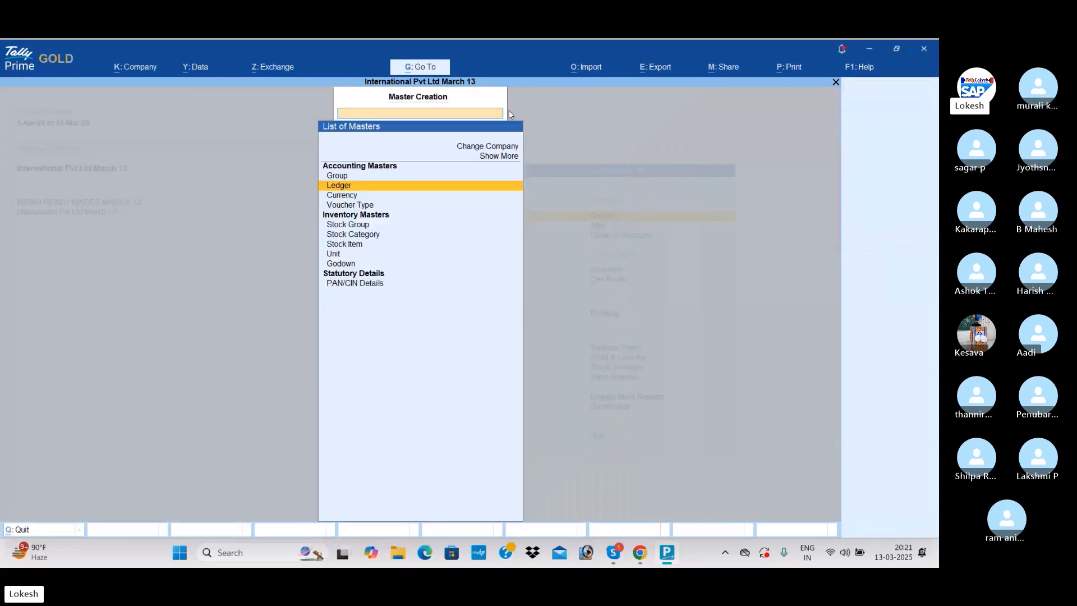
{"action": "key", "text": "Down"}
{"action": "key", "text": "Down"}
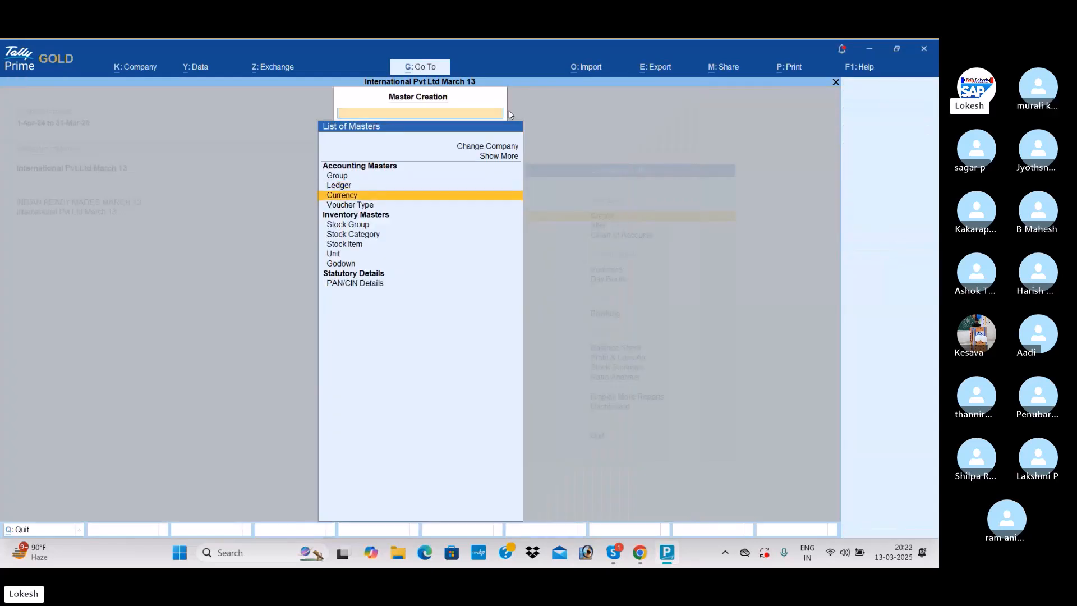
{"action": "key", "text": "Up"}
{"action": "key", "text": "Return"}
{"action": "key", "text": "Return"}
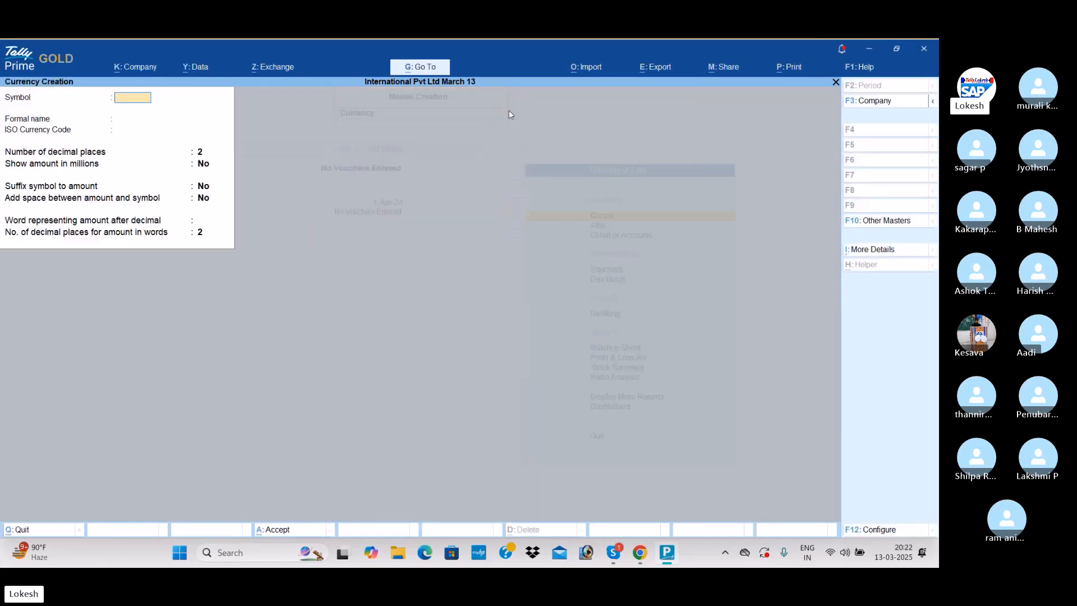
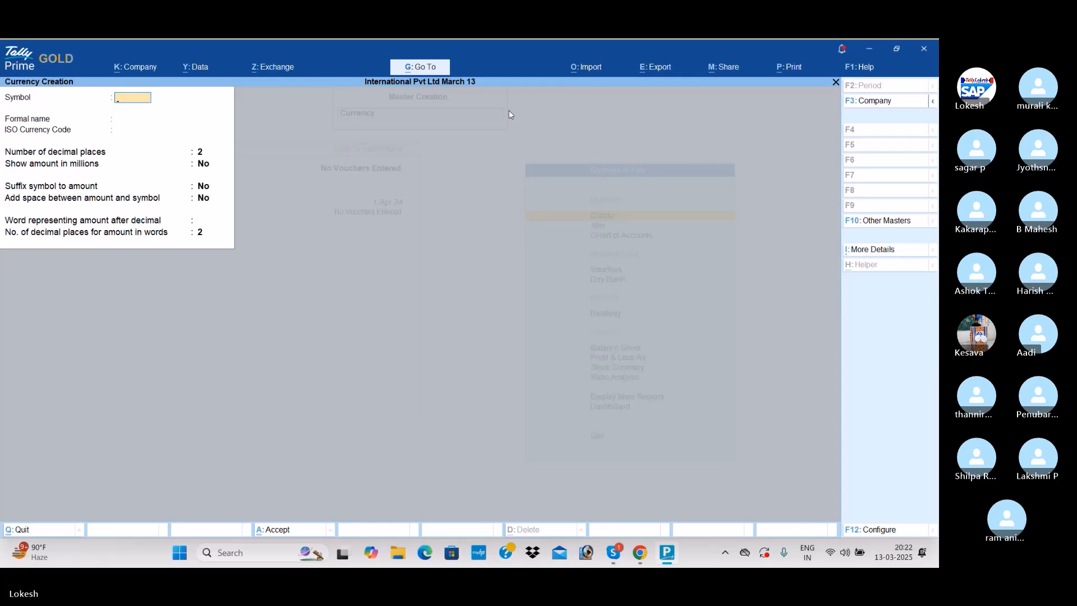
- Create a currency with the symbol $ and the formal name Dolllor
{"action": "type", "text": "$"}
{"action": "key", "text": "Return"}
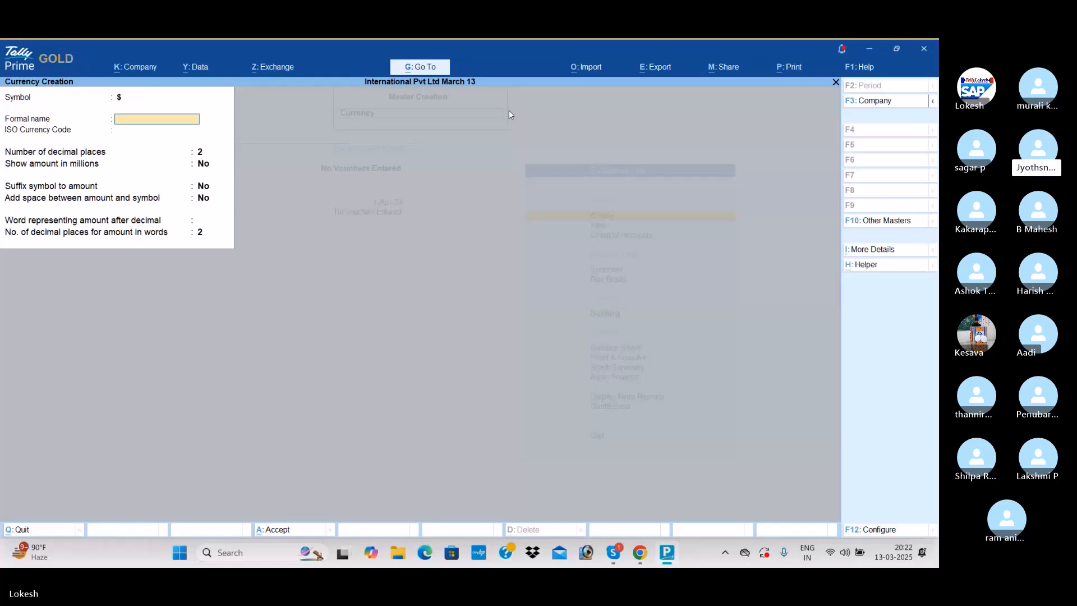
{"action": "type", "text": "Do"}
{"action": "key", "text": "BackSpace"}
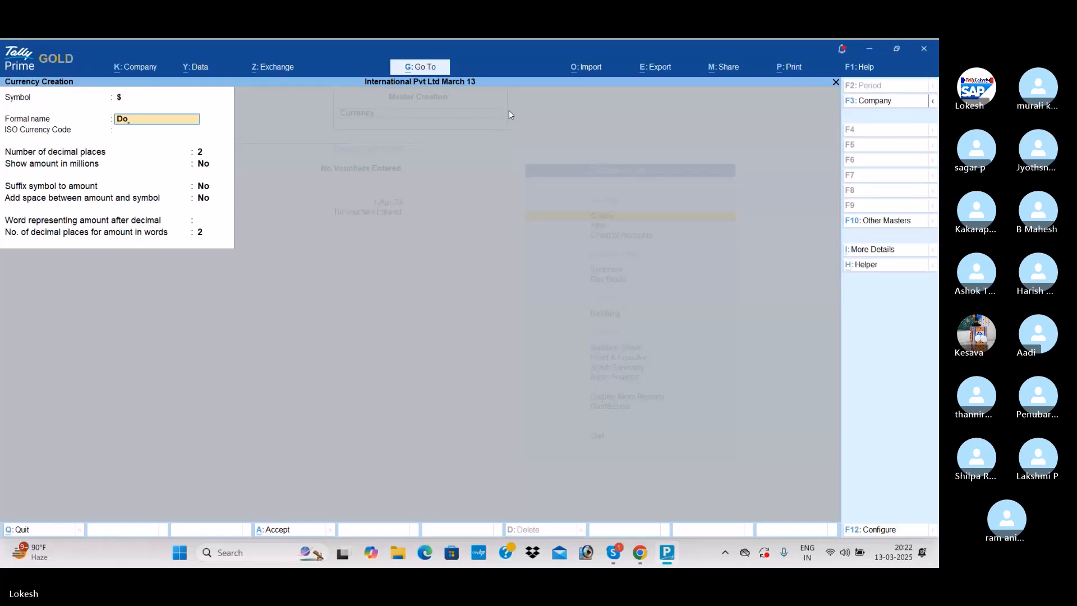
{"action": "type", "text": "llar"}
{"action": "key", "text": "Return"}
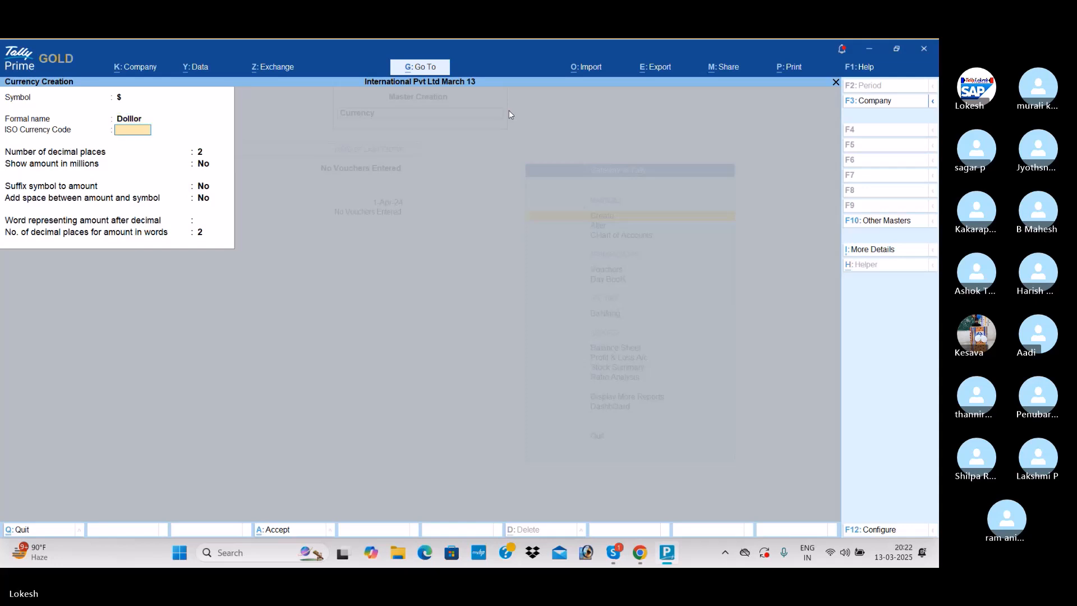
{"action": "key", "text": "ctrl+a"}
- Create a currency with the symbol dn and the formal name Dinar
{"action": "type", "text": "dn"}
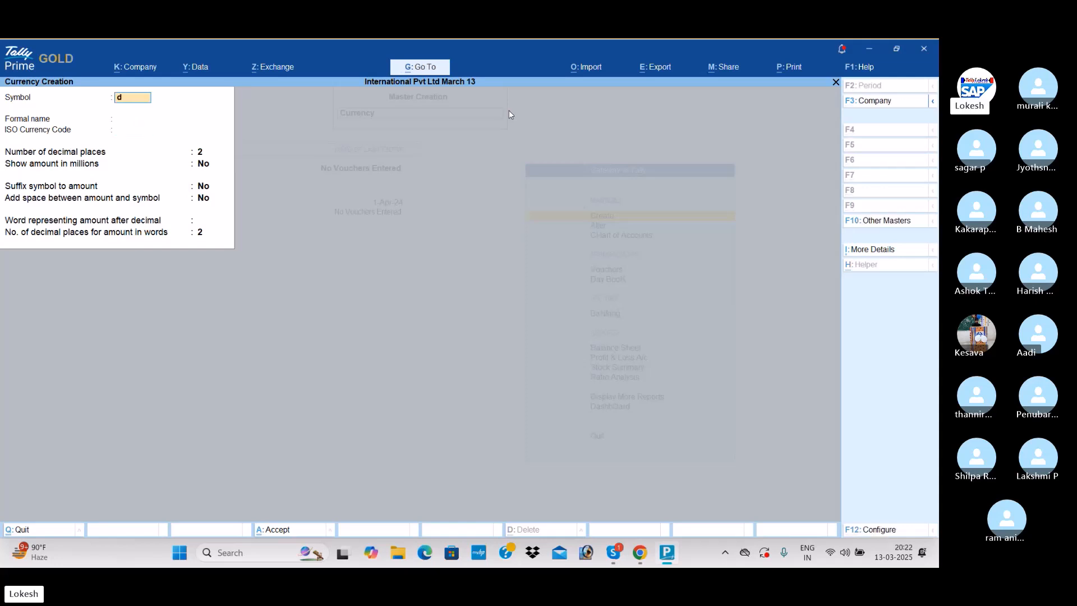
{"action": "key", "text": "Return"}
{"action": "type", "text": "Dinar"}
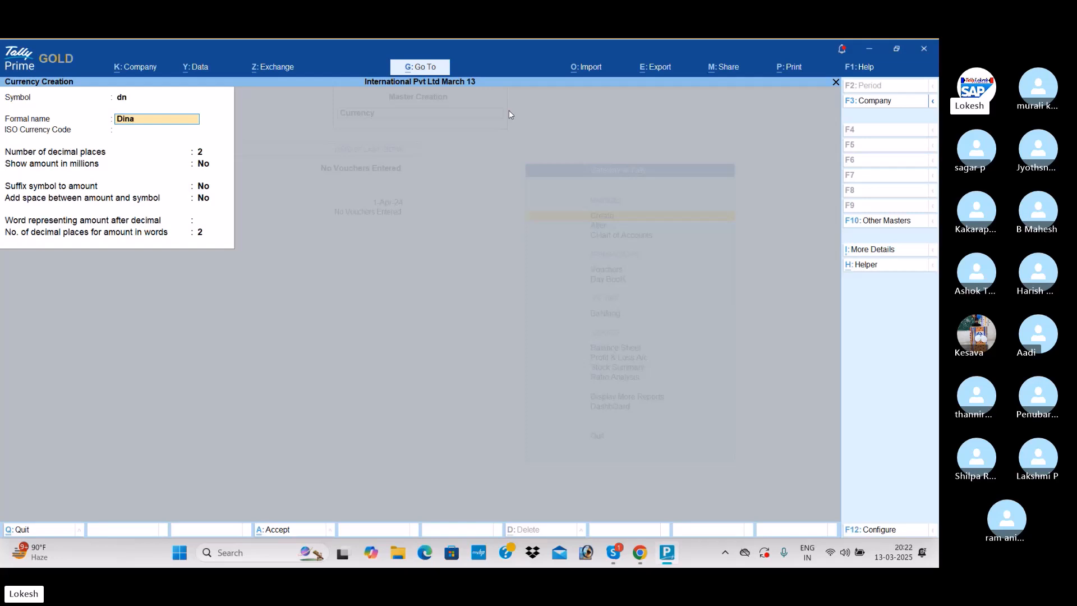
{"action": "key", "text": "Return"}
{"action": "key", "text": "ctrl+a"}
- Create a currency with the symbol dhs and the formal name Dirhms, keeping the default settings, and leave currency creation
{"action": "type", "text": "dhs"}
{"action": "key", "text": "Return"}
{"action": "type", "text": "Dirhms"}
{"action": "key", "text": "Return"}
{"action": "key", "text": "Return"}
{"action": "key", "text": "Return"}
{"action": "key", "text": "Return"}
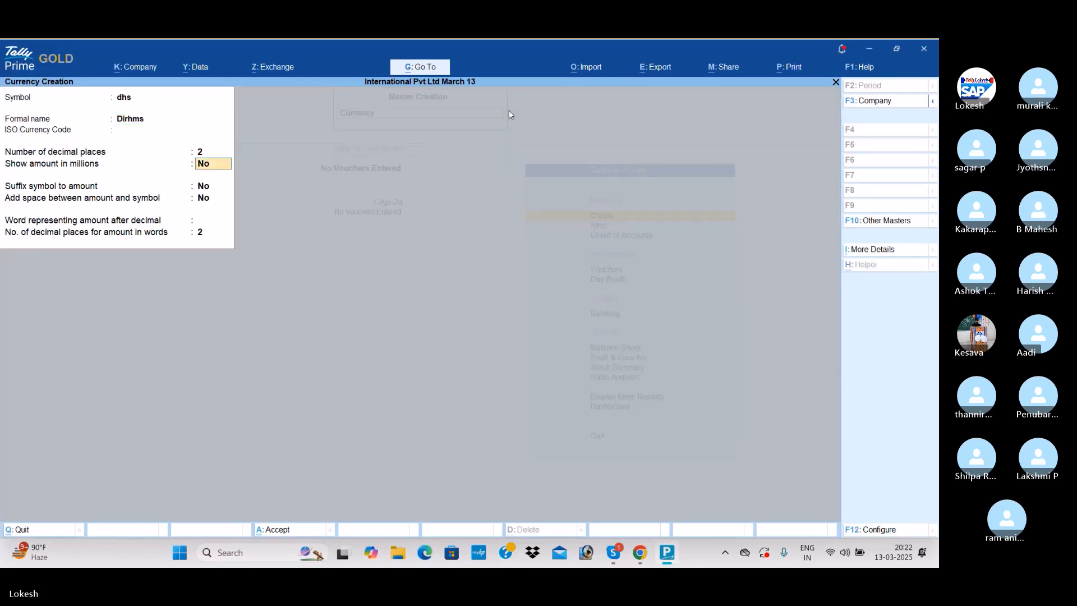
{"action": "key", "text": "Return"}
{"action": "key", "text": "Return"}
{"action": "key", "text": "Return"}
{"action": "key", "text": "Return"}
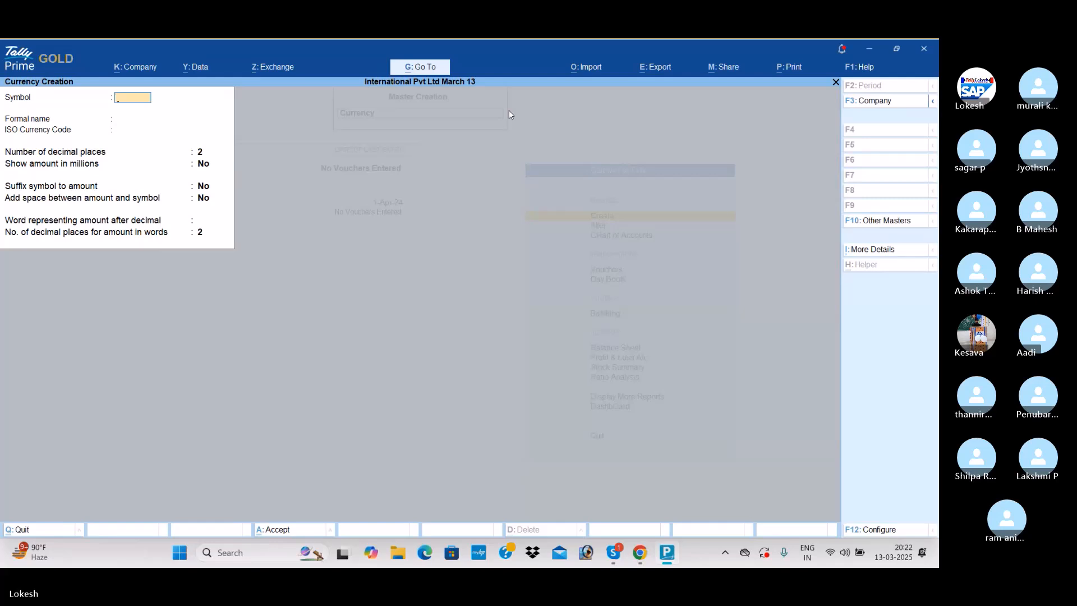
{"action": "key", "text": "Escape"}
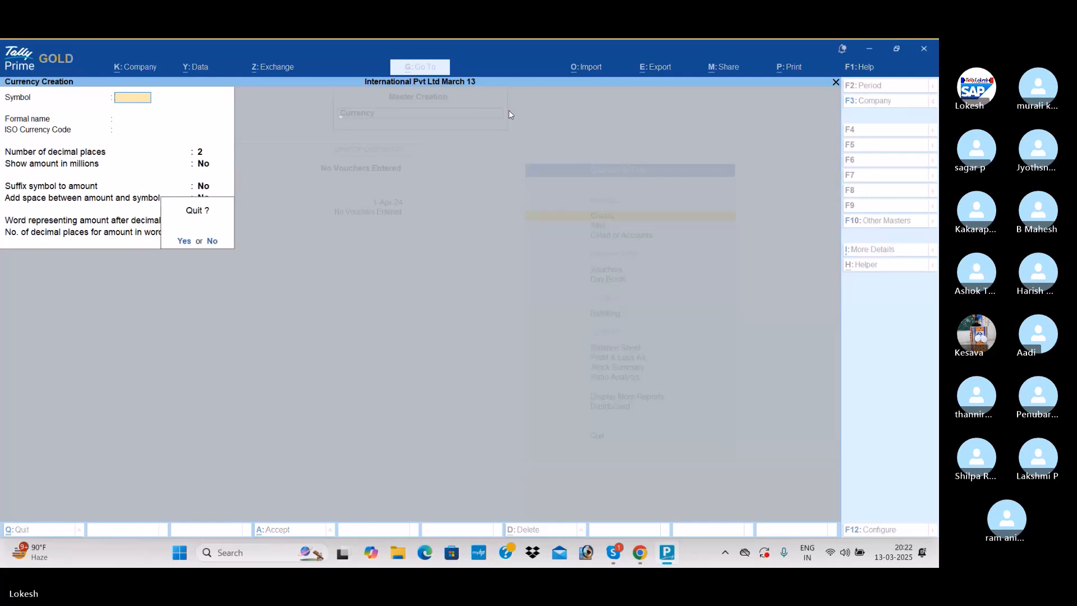
{"action": "key", "text": "y"}
- Open the rates of exchange for 1-Apr-24 and set the $ standard rate to 54.90
{"action": "key", "text": "Down"}
{"action": "key", "text": "Down"}
{"action": "key", "text": "Return"}
{"action": "key", "text": "Return"}
{"action": "type", "text": "54.90"}
{"action": "key", "text": "Return"}
{"action": "key", "text": "Return"}
{"action": "key", "text": "Return"}
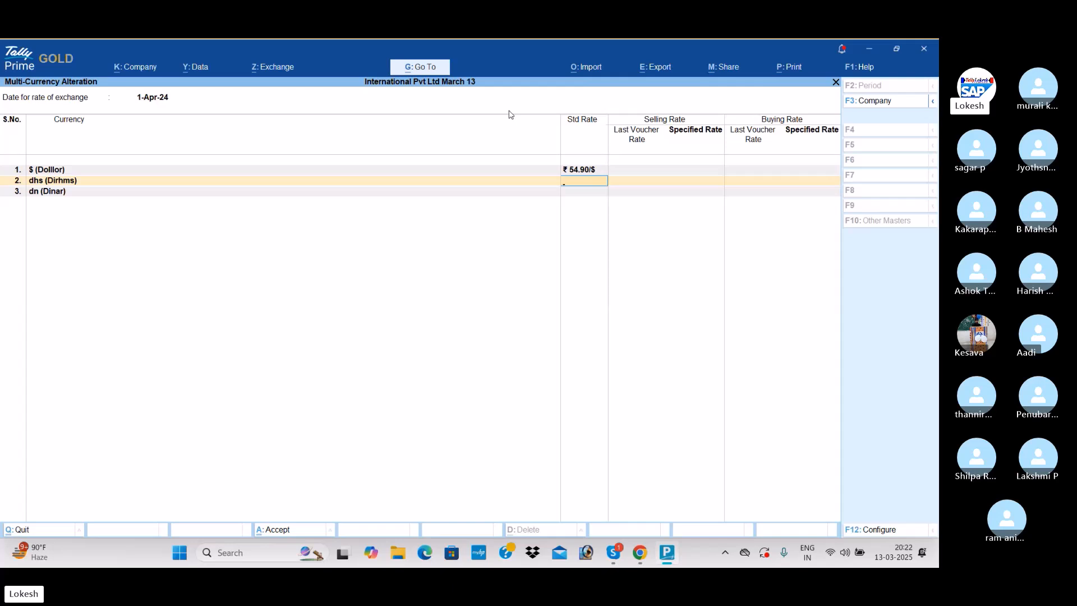
- Set the standard rates to 22.31 for dhs and 267.59 for dn, and save the rates of exchange
{"action": "type", "text": "22.31"}
{"action": "key", "text": "Return"}
{"action": "type", "text": "267.59"}
{"action": "key", "text": "Return"}
{"action": "key", "text": "Return"}
{"action": "key", "text": "Return"}
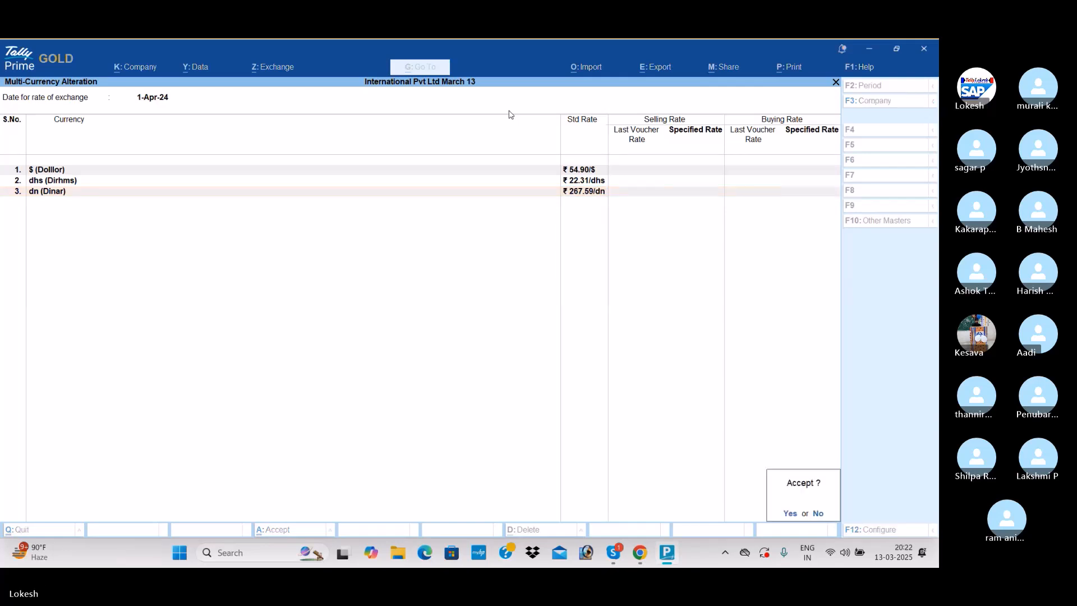
- Create a simple unit with the symbol nos, the formal name Numbers and 0 decimal places, and leave unit creation
{"action": "key", "text": "Return"}
{"action": "key", "text": "Down"}
{"action": "key", "text": "Down"}
{"action": "key", "text": "Down"}
{"action": "key", "text": "Down"}
{"action": "key", "text": "Down"}
{"action": "key", "text": "Return"}
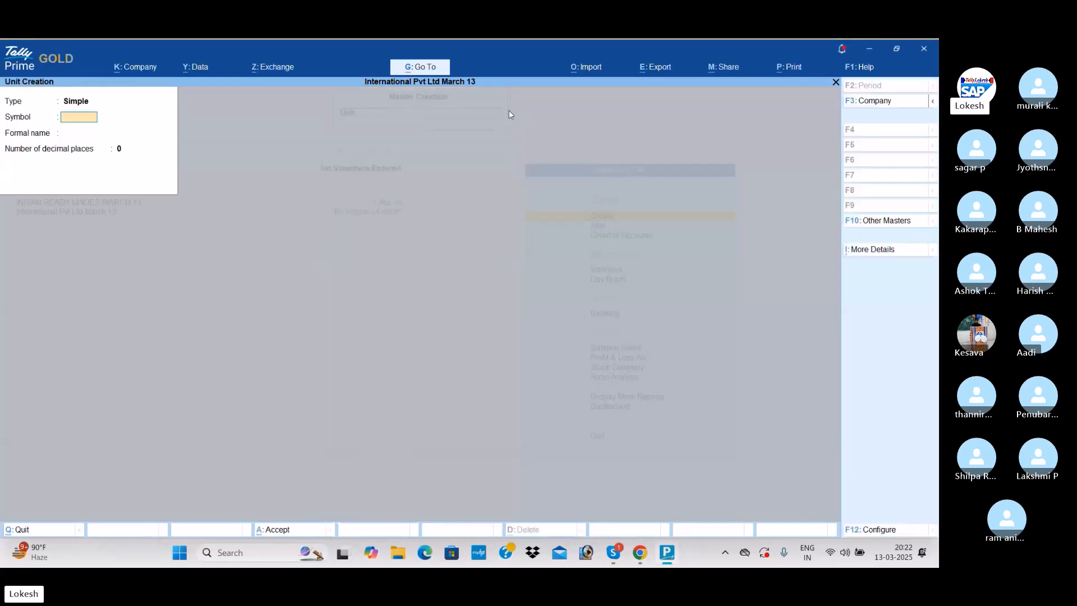
{"action": "type", "text": "nos"}
{"action": "key", "text": "Return"}
{"action": "type", "text": "Number"}
{"action": "key", "text": "Return"}
{"action": "key", "text": "Return"}
{"action": "key", "text": "Return"}
{"action": "key", "text": "Escape"}
{"action": "key", "text": "y"}
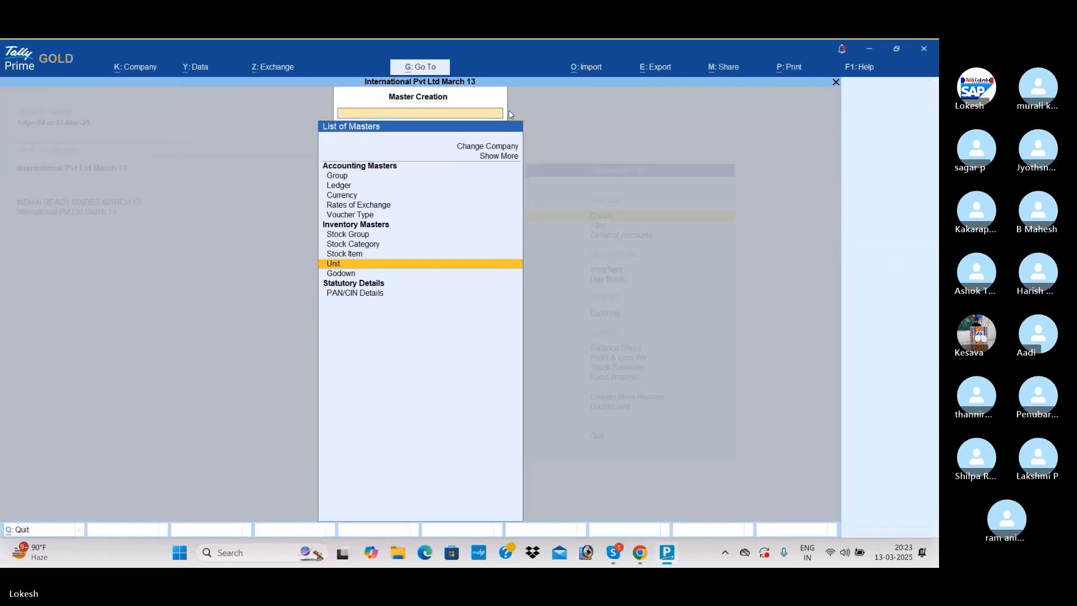
- Create a stock item named Hp Laptop under Primary with the unit nos, and leave master creation
{"action": "key", "text": "Up"}
{"action": "key", "text": "Return"}
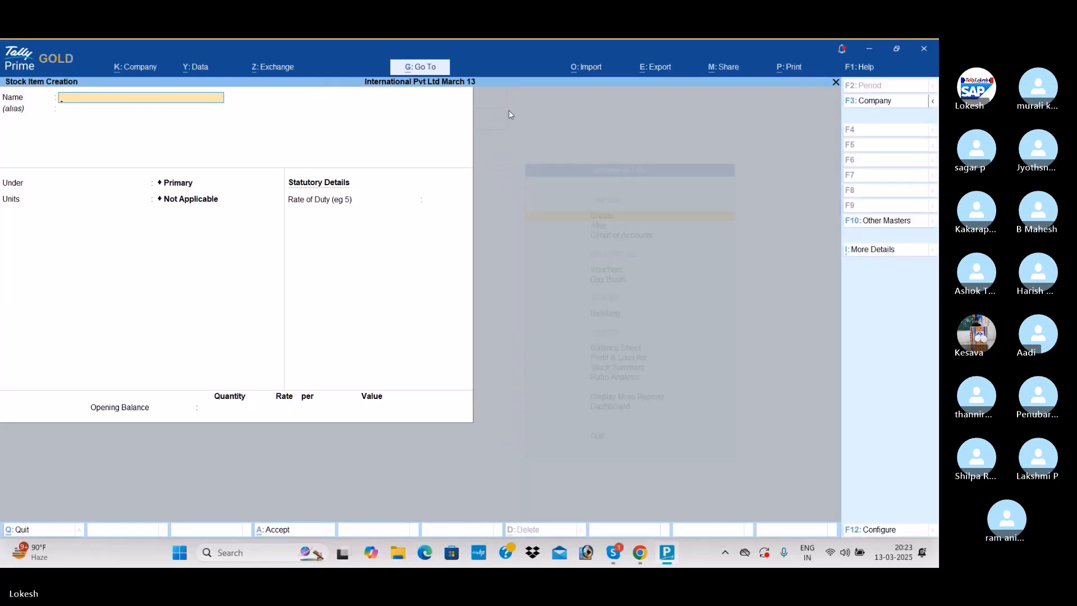
{"action": "type", "text": "Hp Laptop"}
{"action": "key", "text": "Return"}
{"action": "key", "text": "Return"}
{"action": "key", "text": "Return"}
{"action": "key", "text": "Down"}
{"action": "key", "text": "Return"}
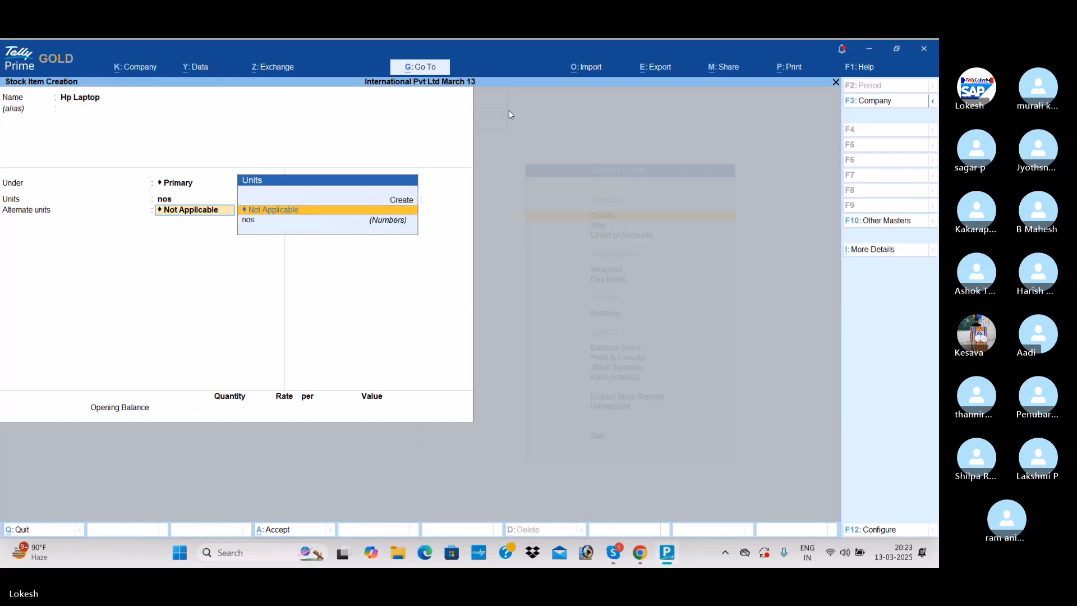
{"action": "key", "text": "ctrl+a"}
{"action": "key", "text": "Escape"}
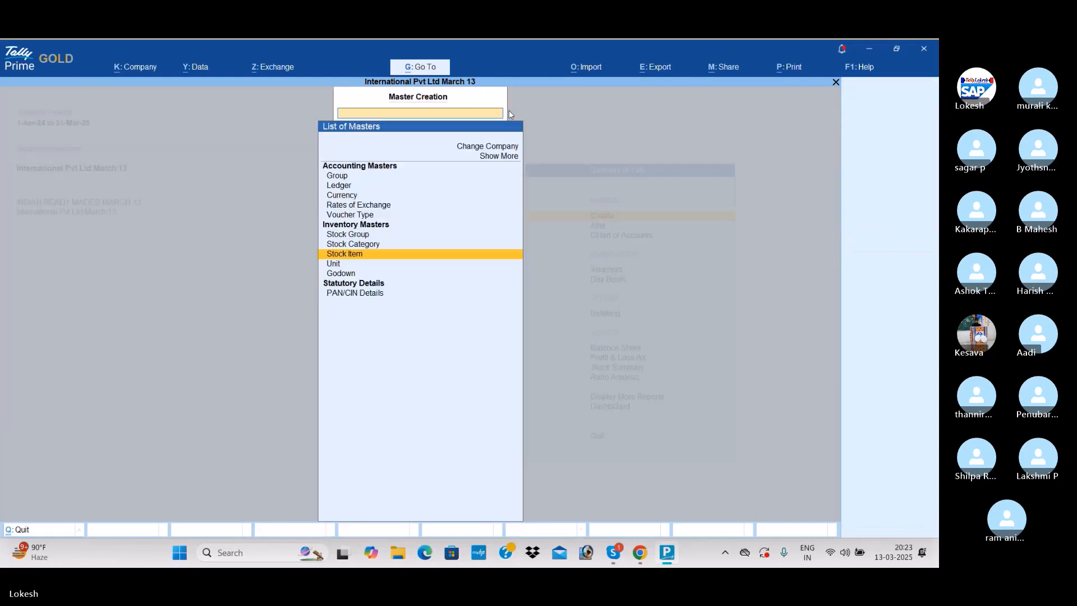
{"action": "key", "text": "Escape"}
- Start a Receipt voucher and credit the Capital ledger with 75,00,000
{"action": "key", "text": "Down"}
{"action": "key", "text": "Down"}
{"action": "key", "text": "Down"}
{"action": "key", "text": "Return"}
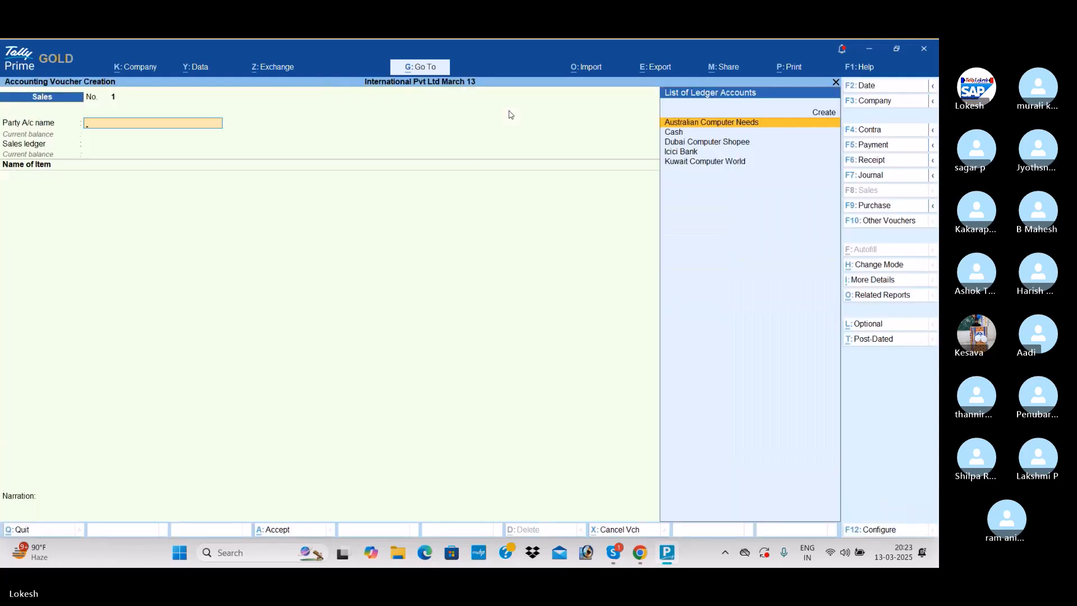
{"action": "left_click", "coordinate": [893, 162]}
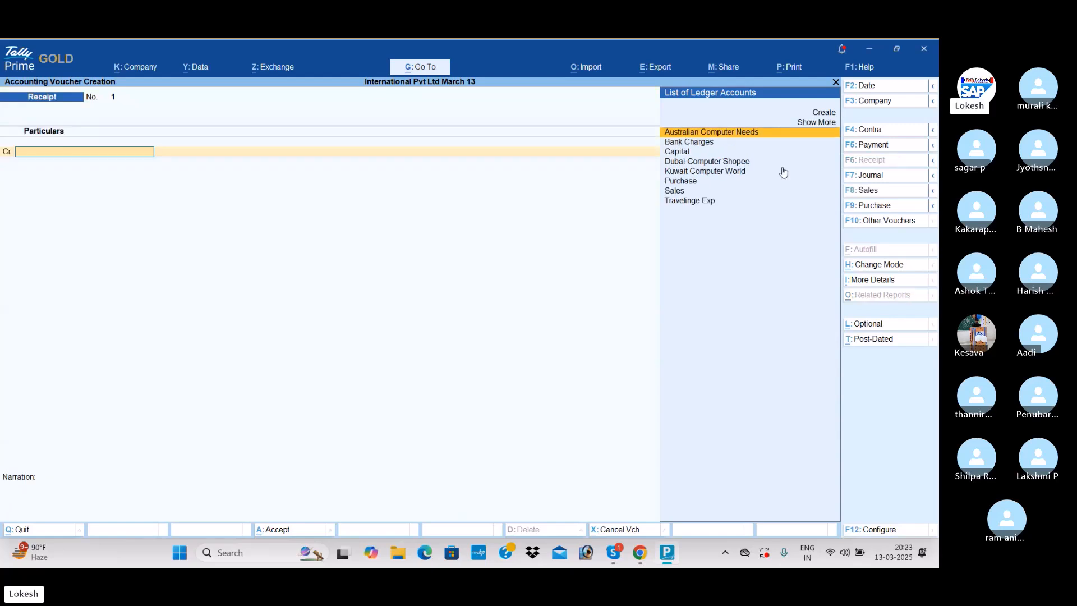
{"action": "key", "text": "Down"}
{"action": "key", "text": "Down"}
{"action": "key", "text": "Return"}
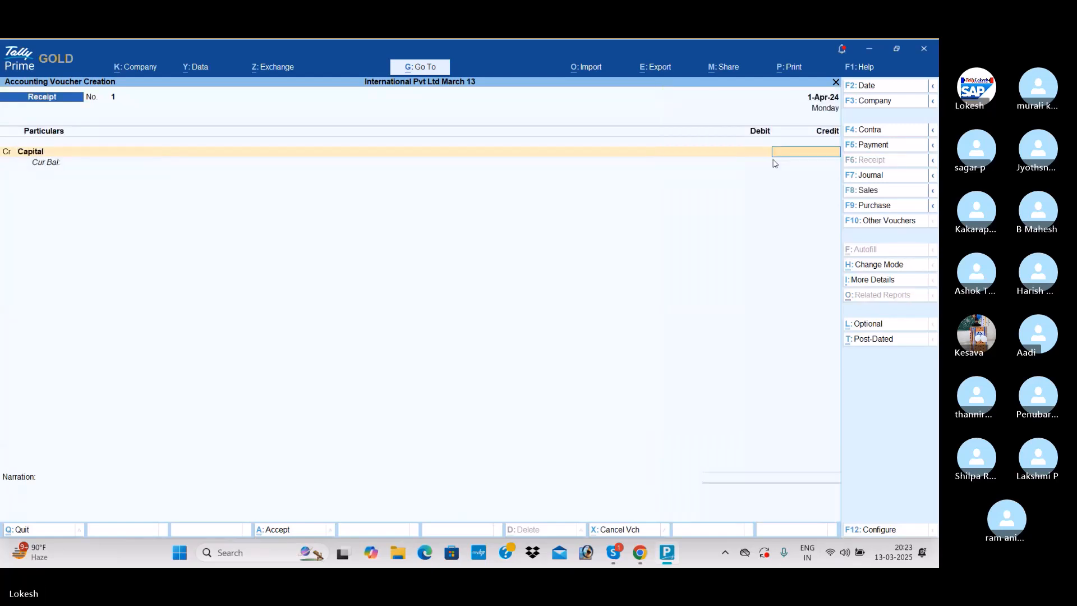
{"action": "type", "text": "75,00,000"}
{"action": "key", "text": "Return"}
- Debit Icici Bank with the full receipt amount and save the Receipt voucher
{"action": "type", "text": "i"}
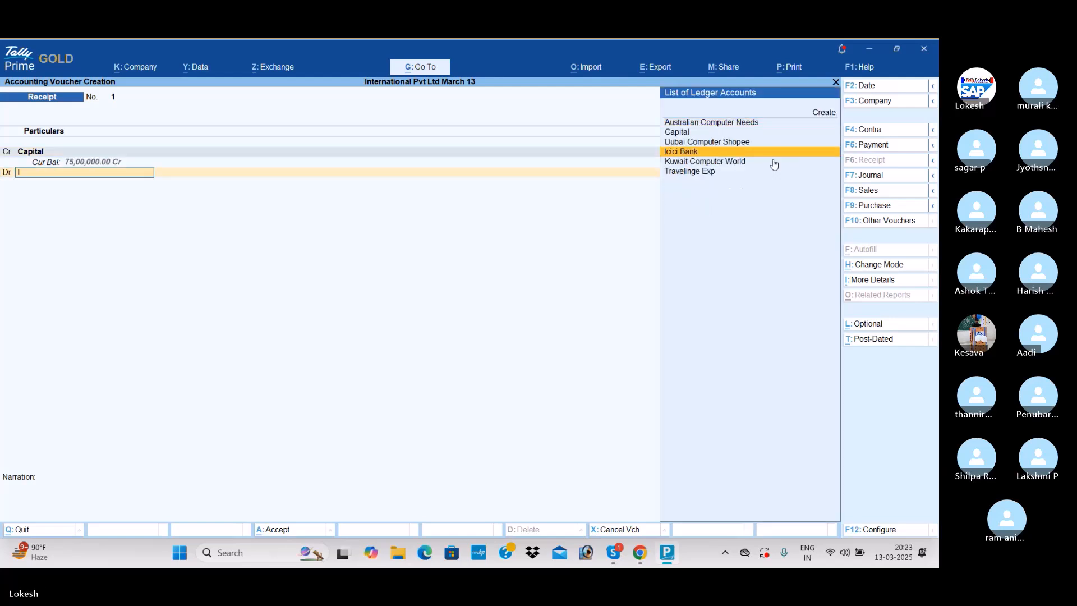
{"action": "key", "text": "Return"}
{"action": "key", "text": "Return"}
{"action": "key", "text": "Return"}
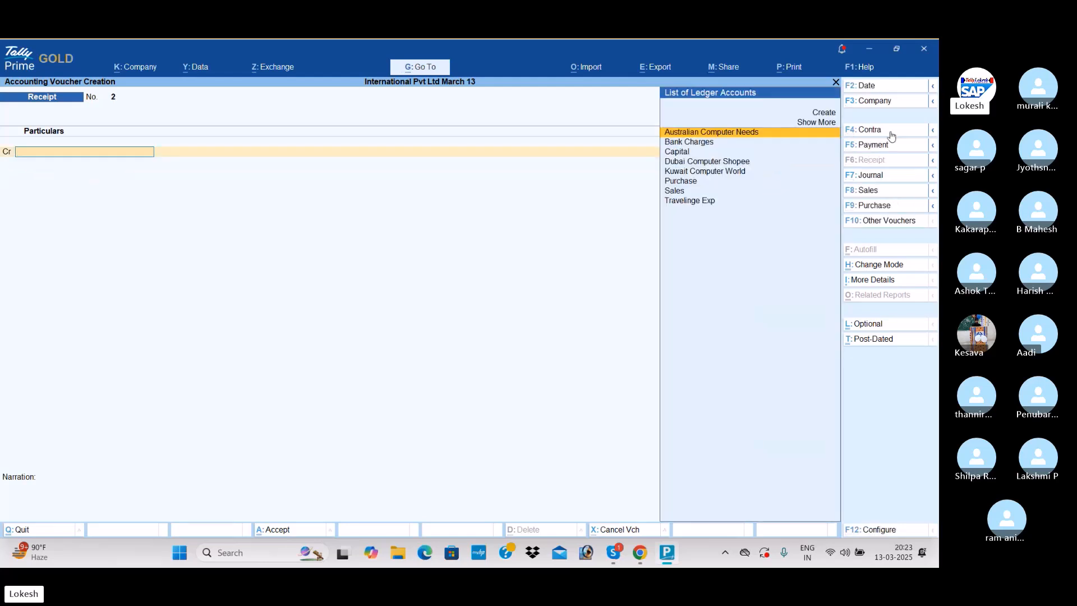
- Start a Contra voucher and credit Icici Bank with 5,00,000, leaving its remaining details at their defaults
{"action": "left_click", "coordinate": [890, 132]}
{"action": "key", "text": "Down"}
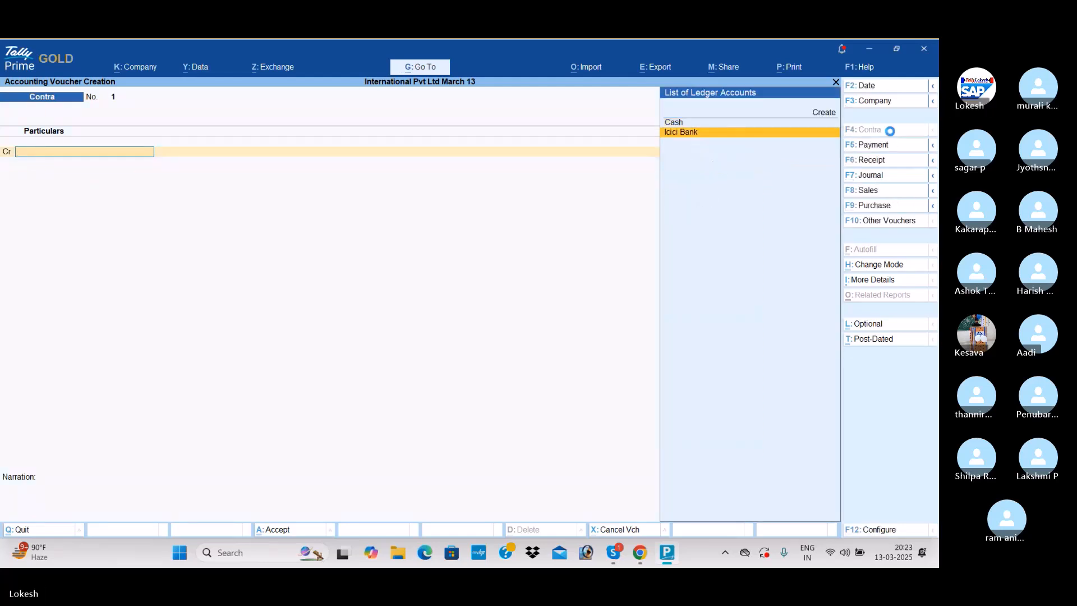
{"action": "key", "text": "Return"}
{"action": "type", "text": "5,00,"}
{"action": "type", "text": "000"}
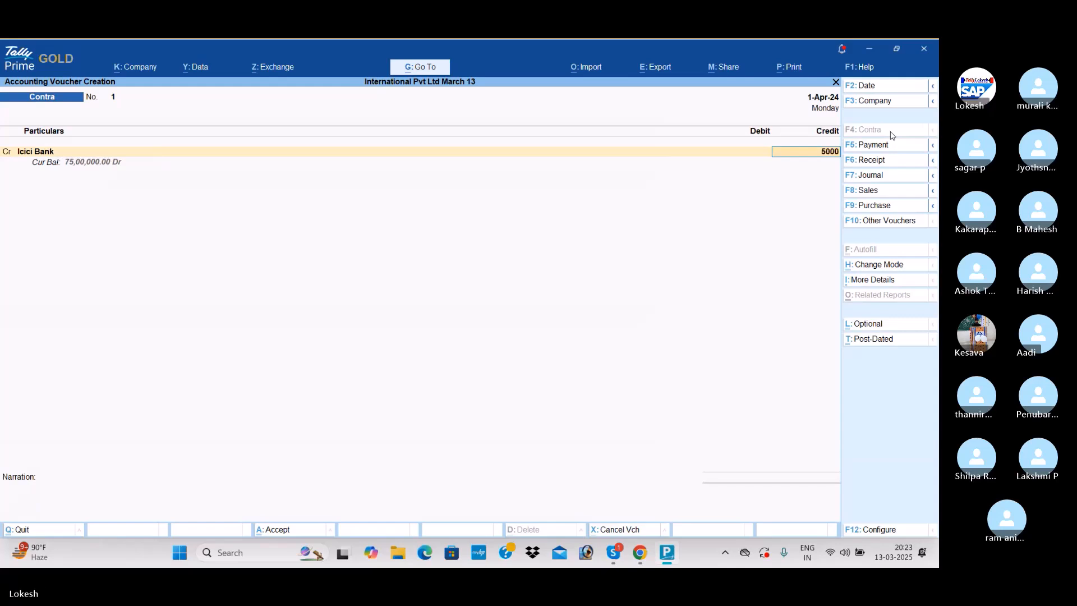
{"action": "key", "text": "Return"}
{"action": "key", "text": "Return"}
{"action": "key", "text": "Return"}
{"action": "key", "text": "Return"}
{"action": "key", "text": "Return"}
{"action": "key", "text": "Return"}
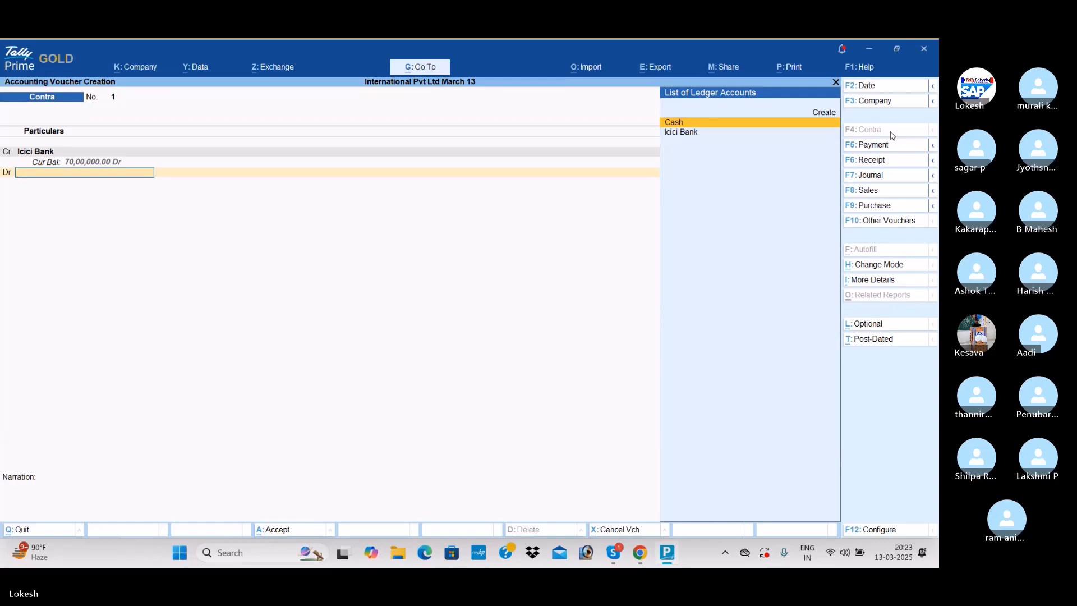
- Debit Cash with the full 5,00,000 and save the Contra voucher
{"action": "key", "text": "Return"}
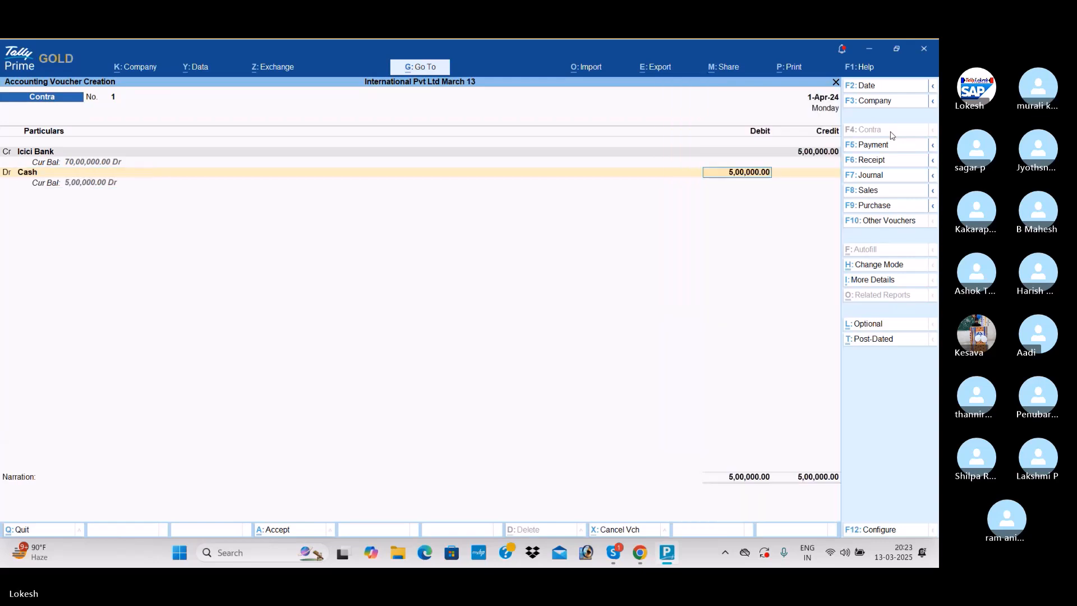
{"action": "key", "text": "Return"}
{"action": "key", "text": "Return"}
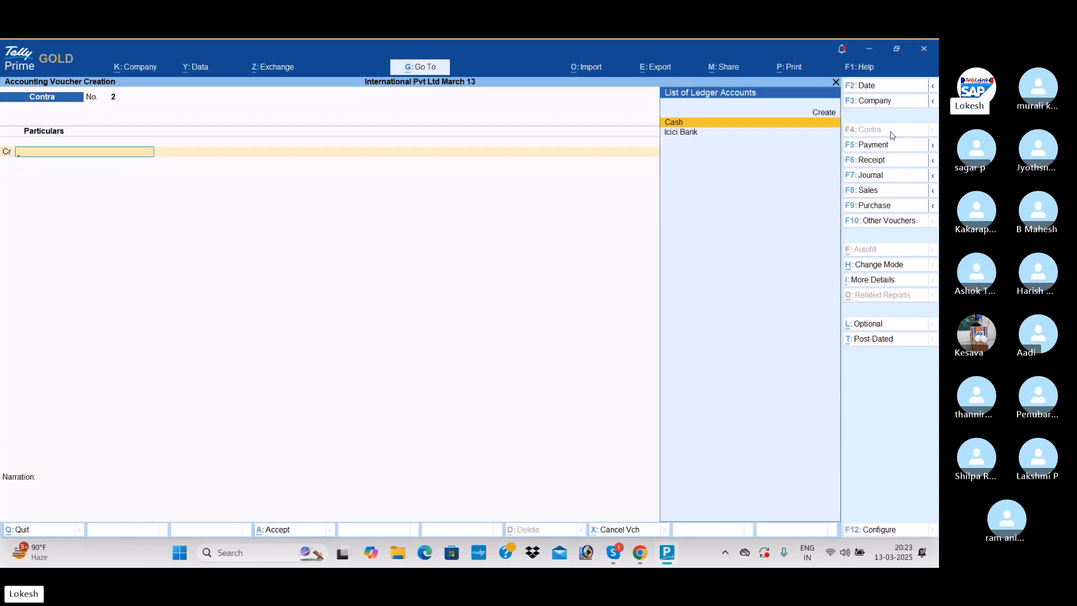
- Start a Purchase voucher for the party Australian Computer Needs with the Purchase ledger, leaving the supplier invoice details blank
{"action": "left_click", "coordinate": [909, 208]}
{"action": "key", "text": "Return"}
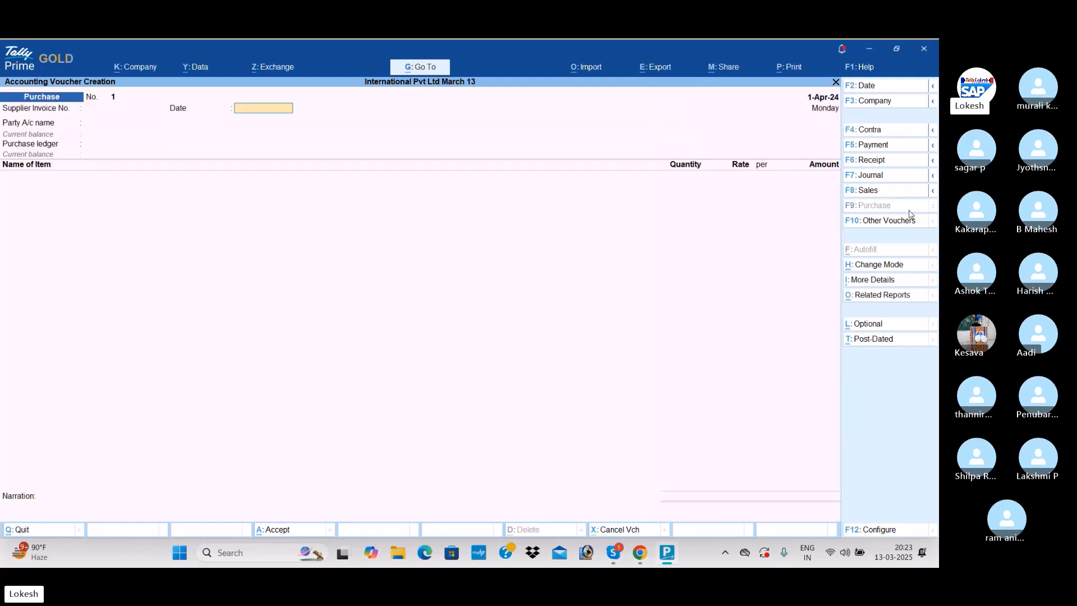
{"action": "key", "text": "Return"}
{"action": "key", "text": "Return"}
{"action": "key", "text": "Return"}
{"action": "key", "text": "Return"}
{"action": "key", "text": "Return"}
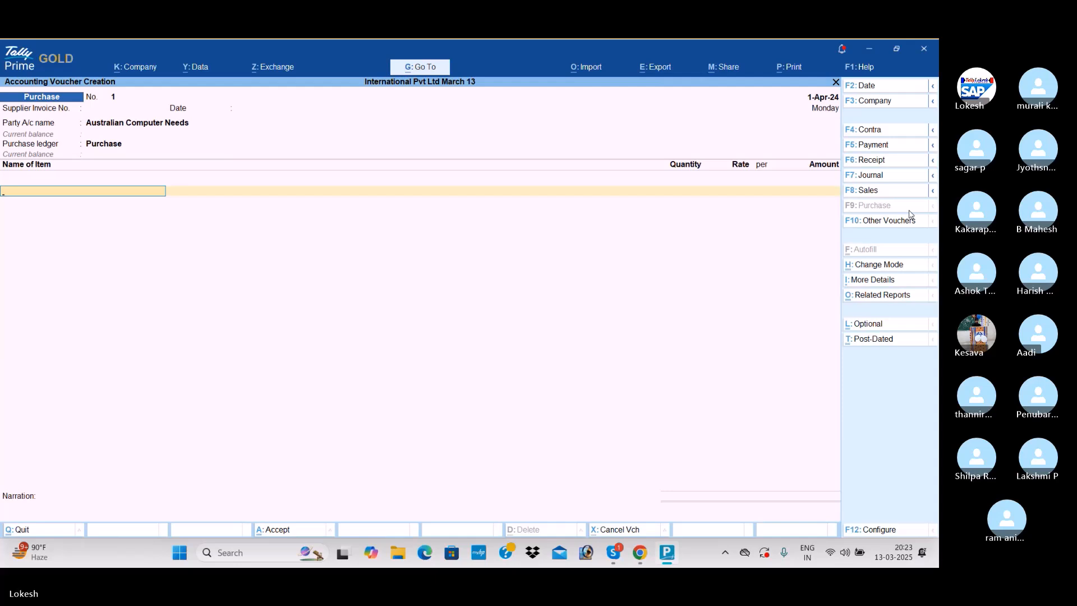
- Add 80 nos of Hp Laptop at $600 each with the ₹ 54.90/$ exchange rate, and save the Purchase voucher
{"action": "key", "text": "Return"}
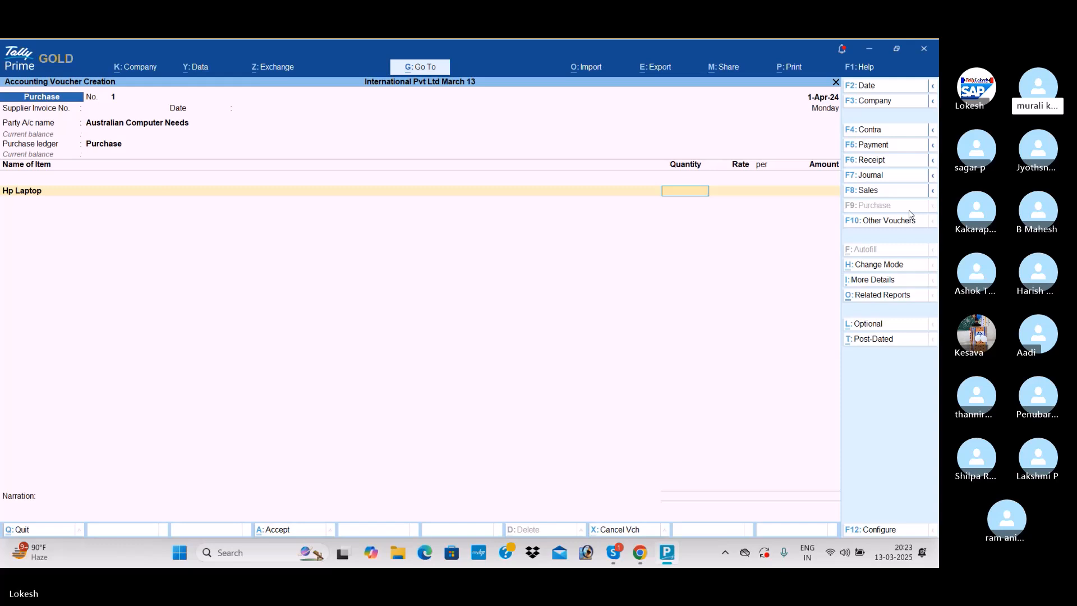
{"action": "type", "text": "0"}
{"action": "key", "text": "Return"}
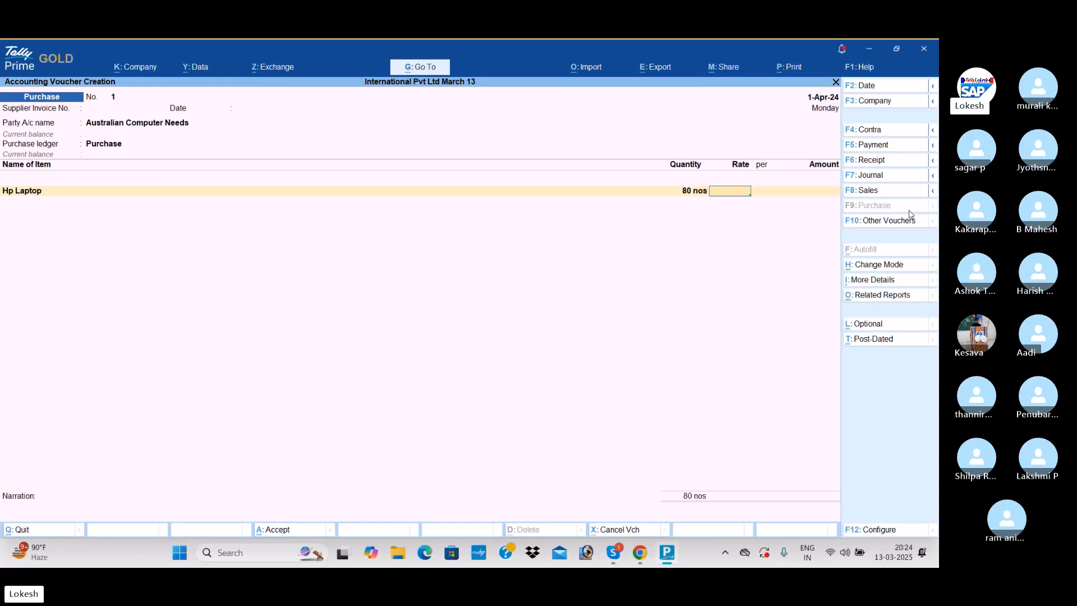
{"action": "type", "text": "600"}
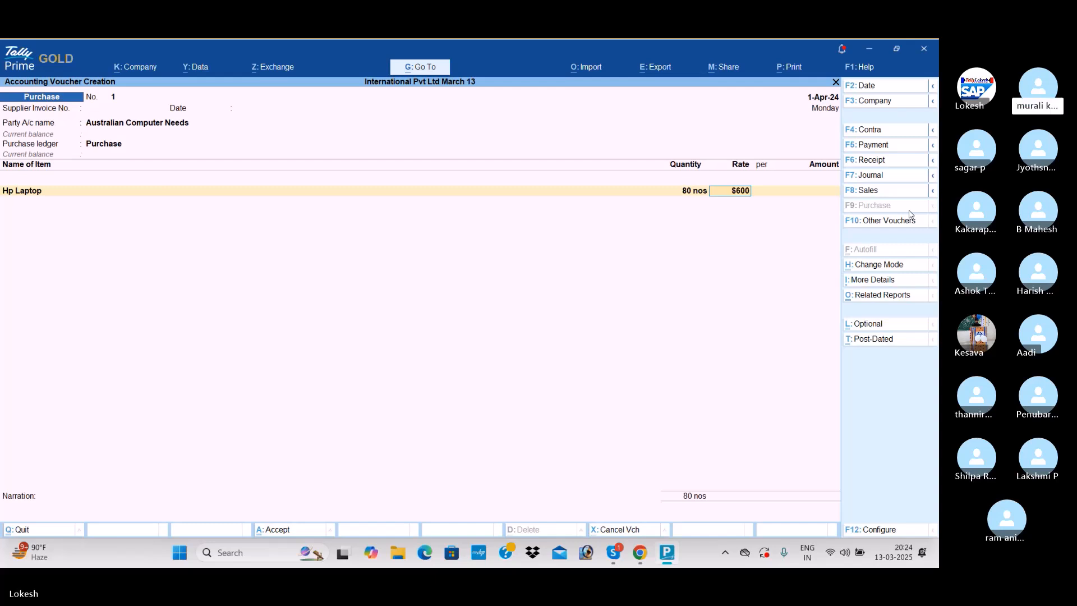
{"action": "key", "text": "Return"}
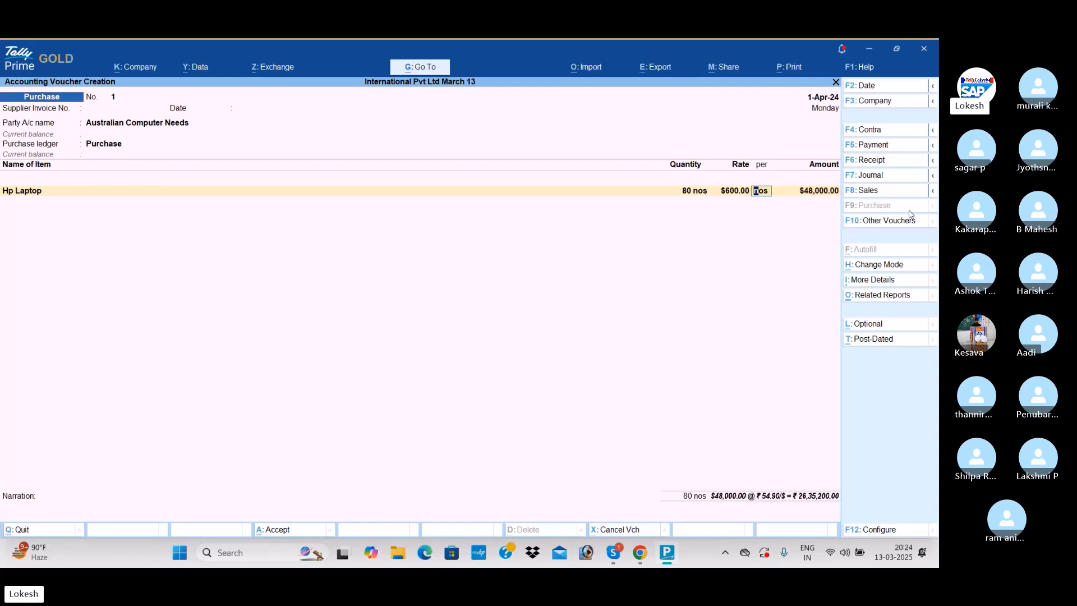
{"action": "key", "text": "Return"}
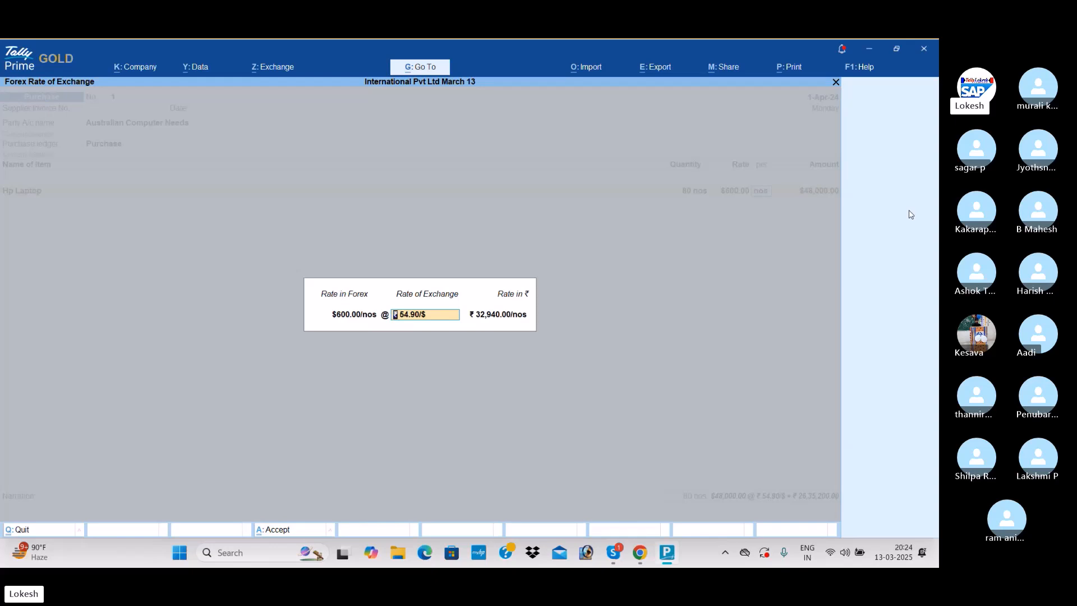
{"action": "key", "text": "Return"}
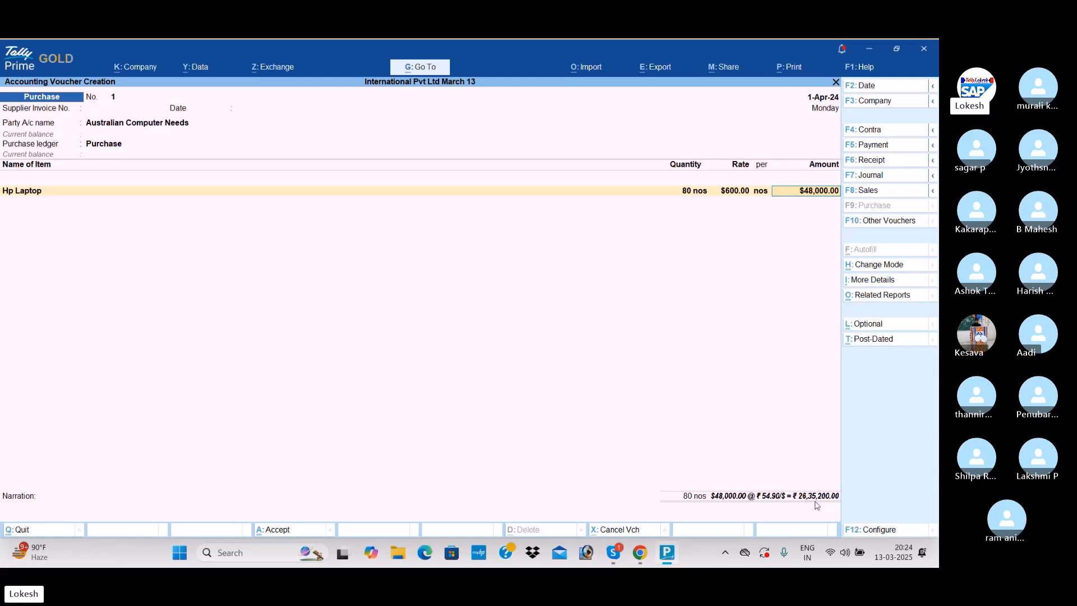
{"action": "key", "text": "Return"}
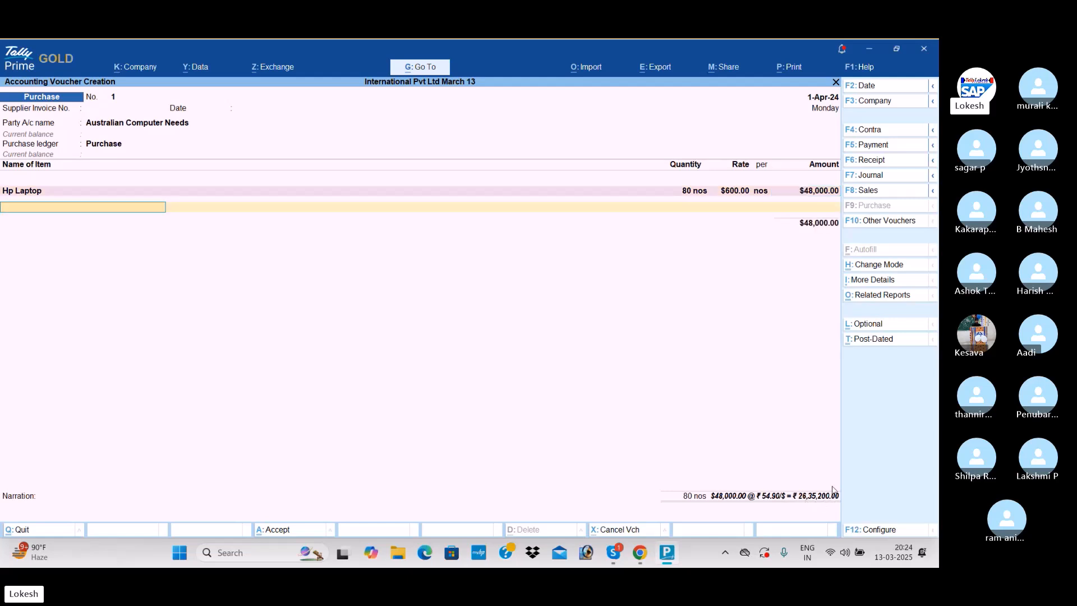
{"action": "key", "text": "Return"}
{"action": "key", "text": "Return"}
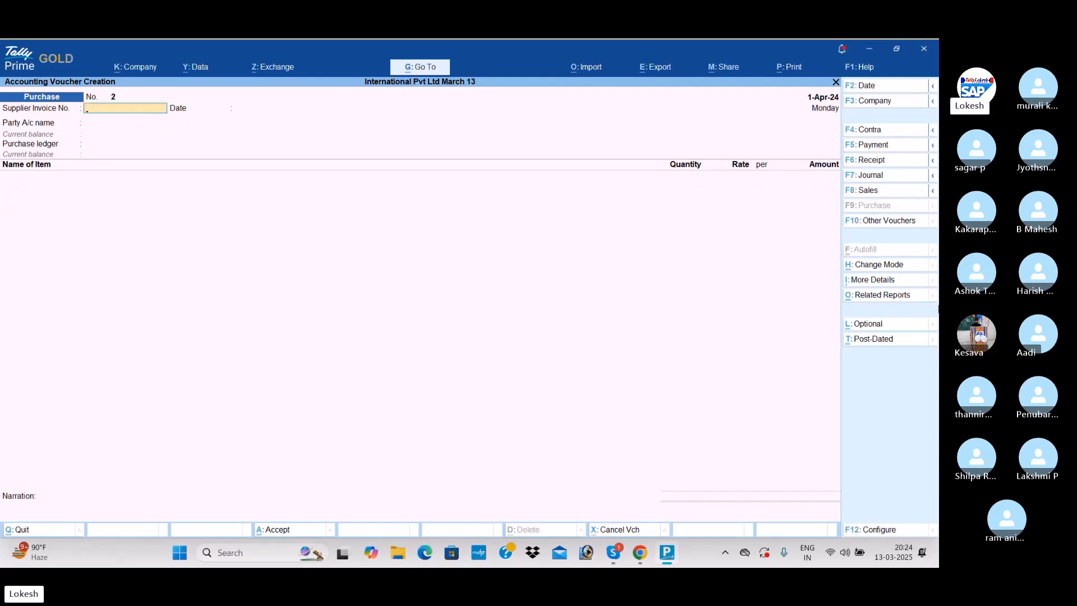
- Start a Sales voucher for the party Kuwait Computer World with the Sales ledger, leaving the dispatch and party details at their defaults
{"action": "left_click", "coordinate": [889, 196]}
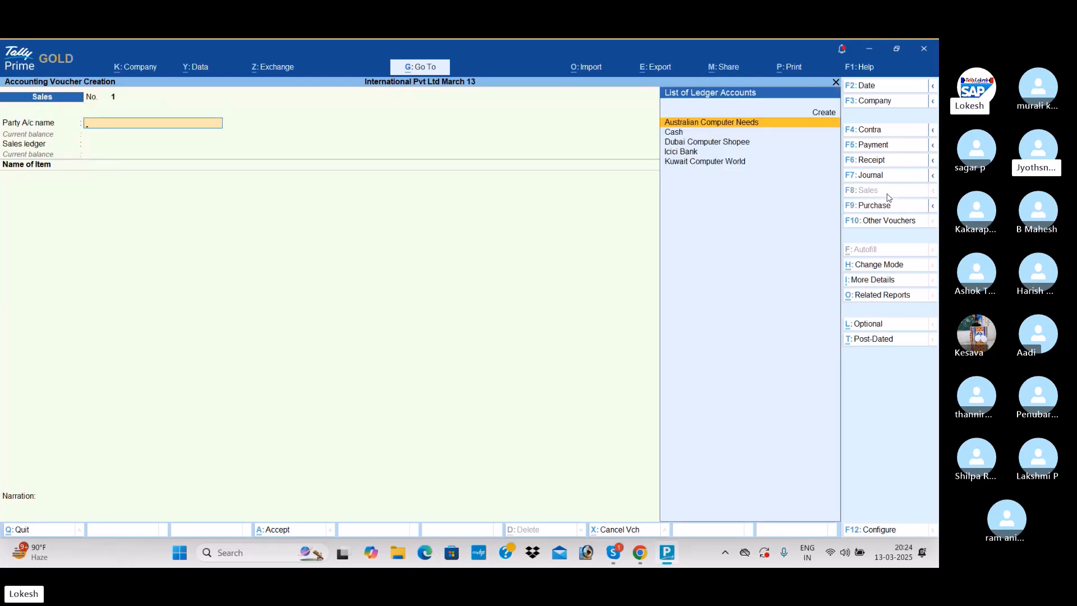
{"action": "key", "text": "Down"}
{"action": "key", "text": "Down"}
{"action": "key", "text": "Down"}
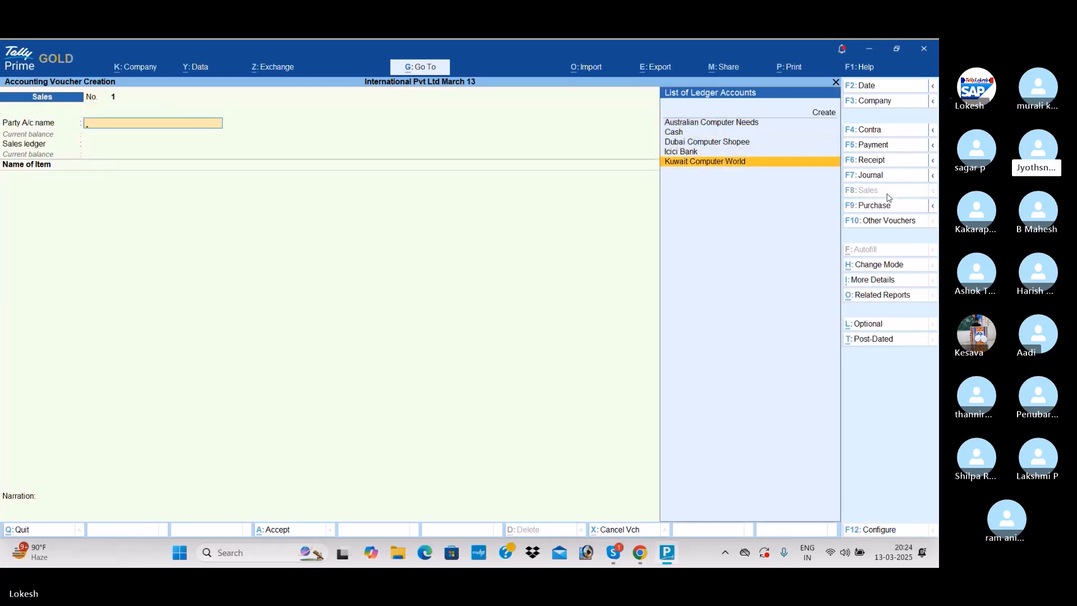
{"action": "key", "text": "Return"}
{"action": "key", "text": "ctrl+a"}
{"action": "key", "text": "ctrl+a"}
{"action": "key", "text": "Return"}
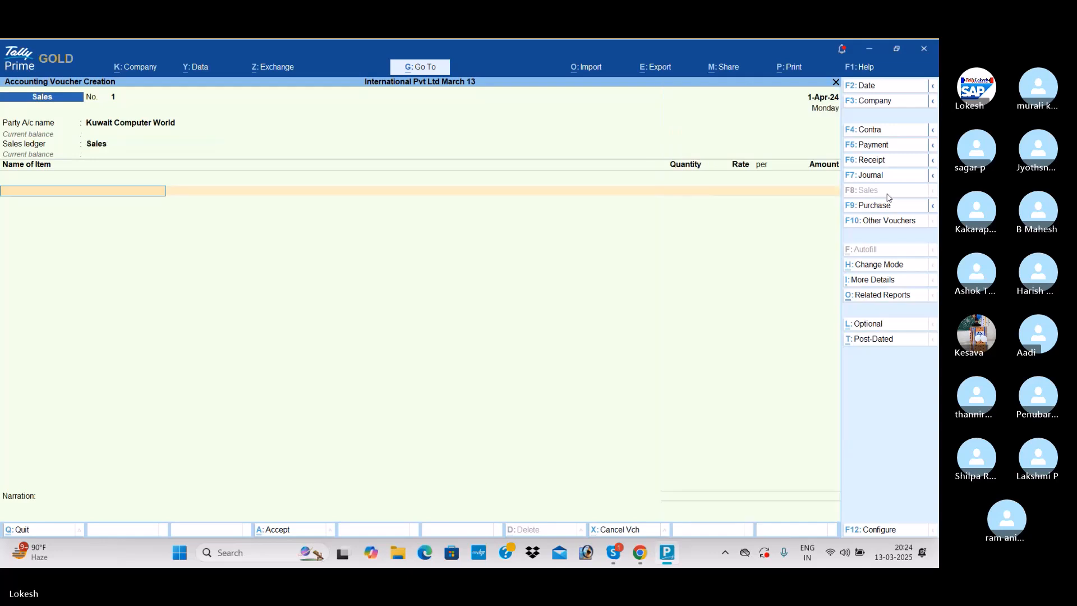
- Add 30 nos of Hp Laptop at dn267.59 each with the default exchange rate, and save the Sales voucher
{"action": "type", "text": "h"}
{"action": "key", "text": "Return"}
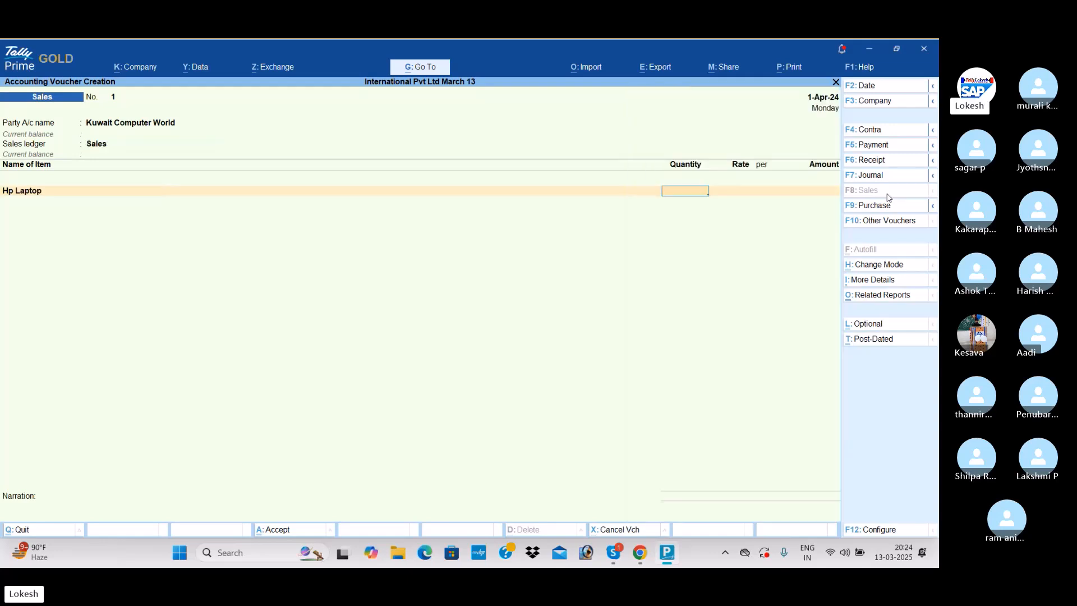
{"action": "type", "text": "30"}
{"action": "key", "text": "Return"}
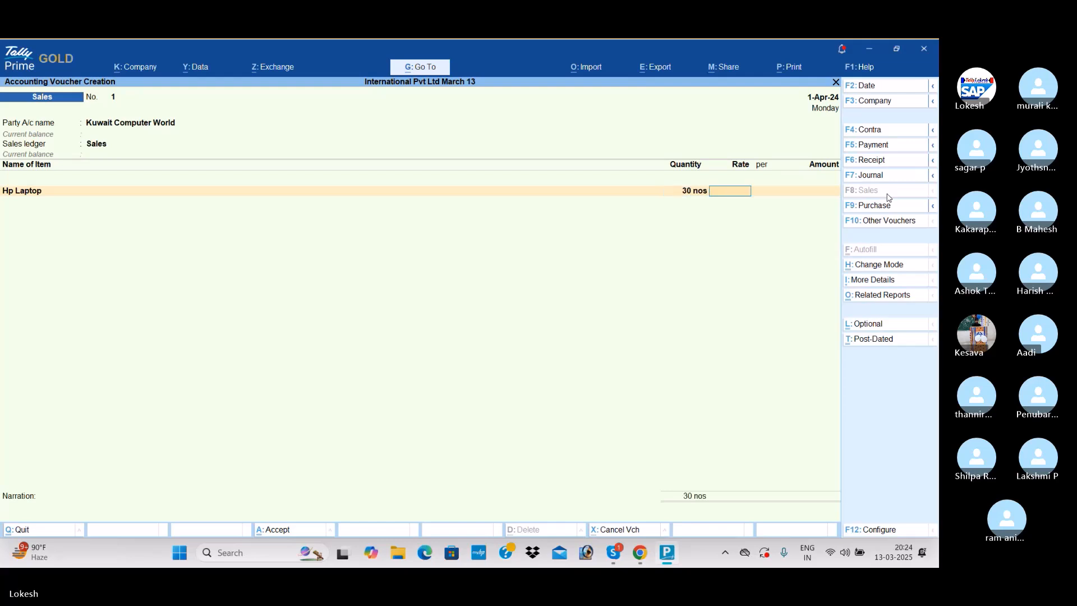
{"action": "type", "text": "dn267"}
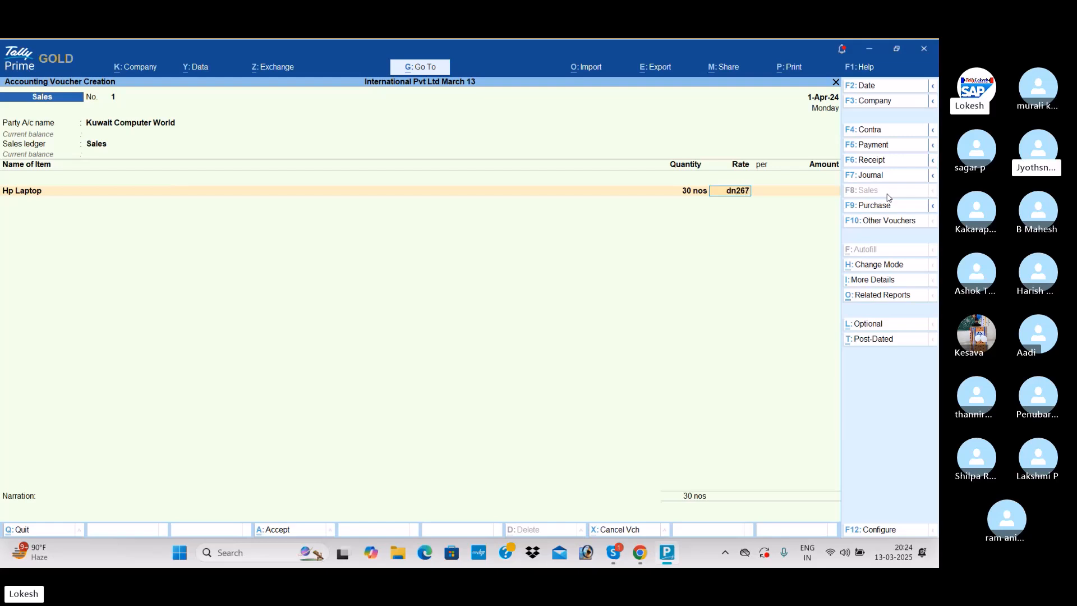
{"action": "type", "text": ".59"}
{"action": "key", "text": "Return"}
{"action": "key", "text": "Return"}
{"action": "key", "text": "Return"}
{"action": "key", "text": "Return"}
{"action": "key", "text": "ctrl+a"}
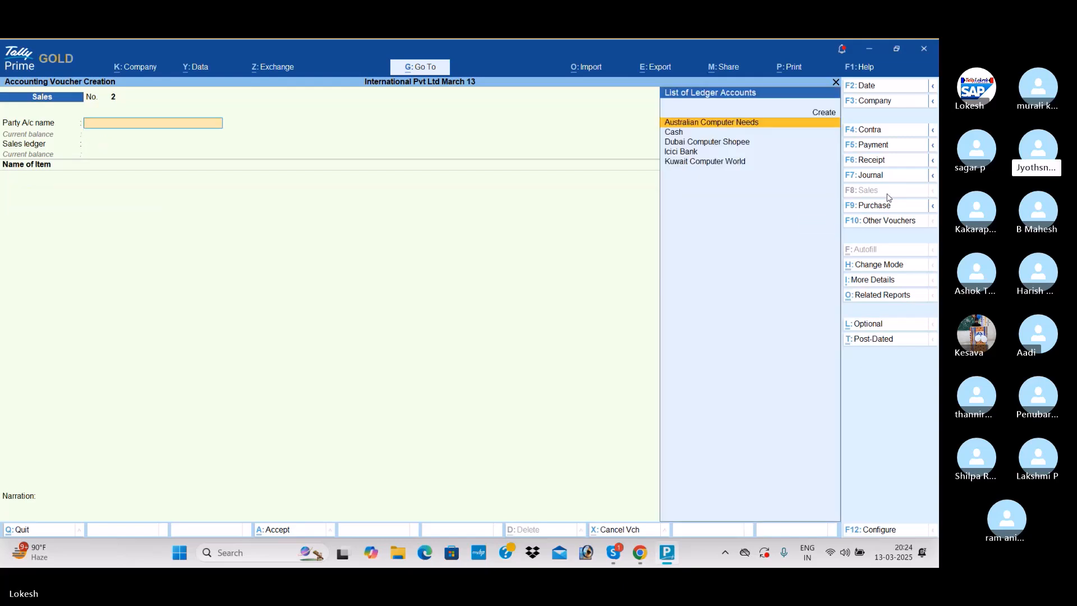
- Start another Sales voucher for the party Dubai Computer Shopee with the Sales ledger, leaving the dispatch details blank
{"action": "type", "text": "d"}
{"action": "key", "text": "Return"}
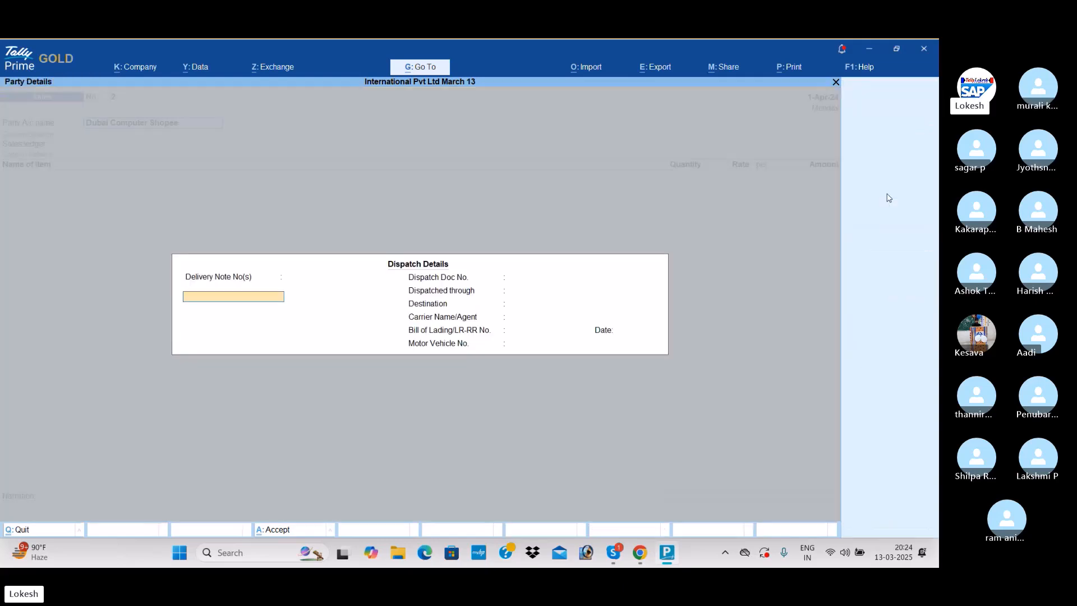
{"action": "key", "text": "ctrl+a"}
{"action": "key", "text": "Return"}
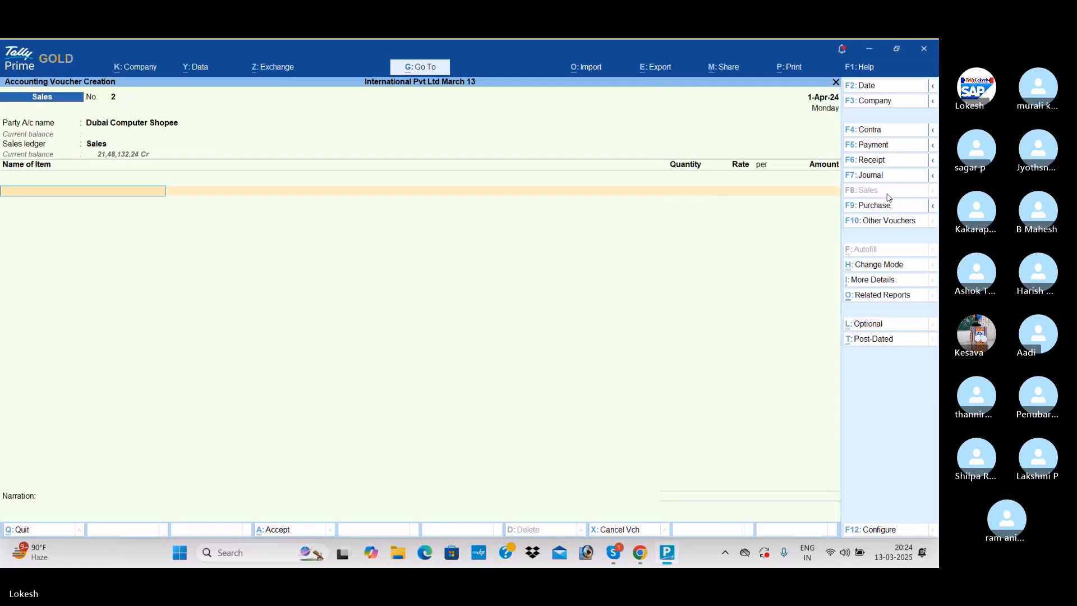
- Add 40 nos of Hp Laptop at dhs1,250 each with the ₹ 22.31/dhs exchange rate, and save the Sales voucher
{"action": "key", "text": "Return"}
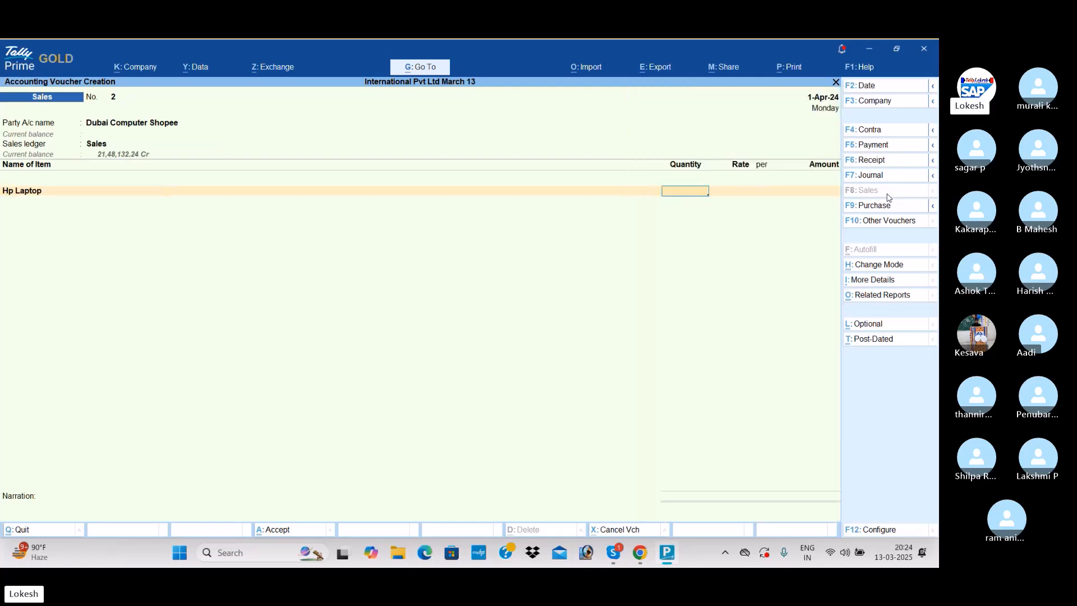
{"action": "type", "text": "40"}
{"action": "key", "text": "Return"}
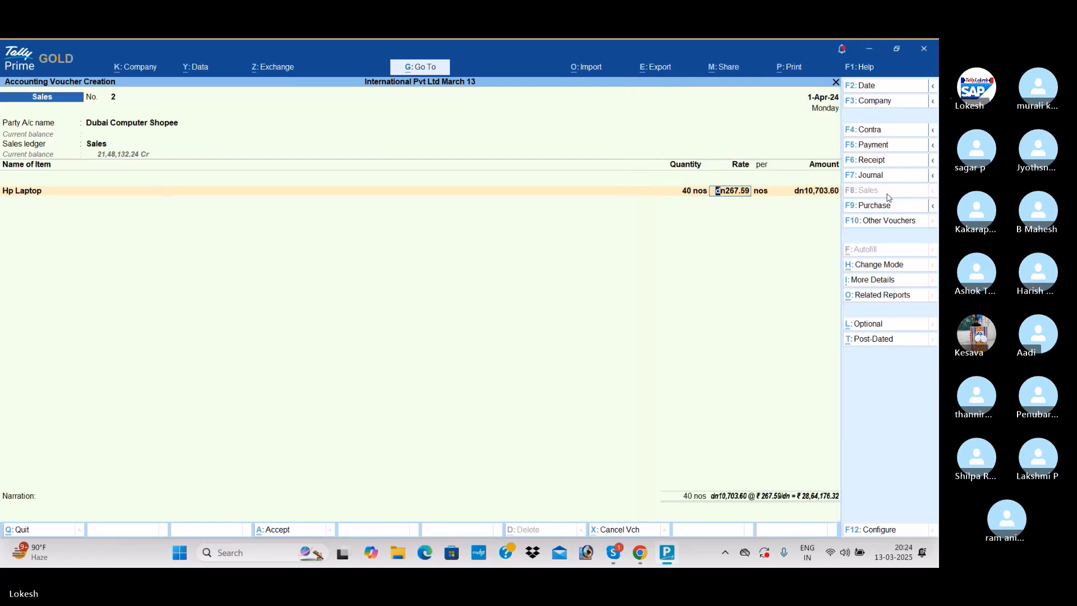
{"action": "type", "text": "dhs1,250"}
{"action": "key", "text": "Return"}
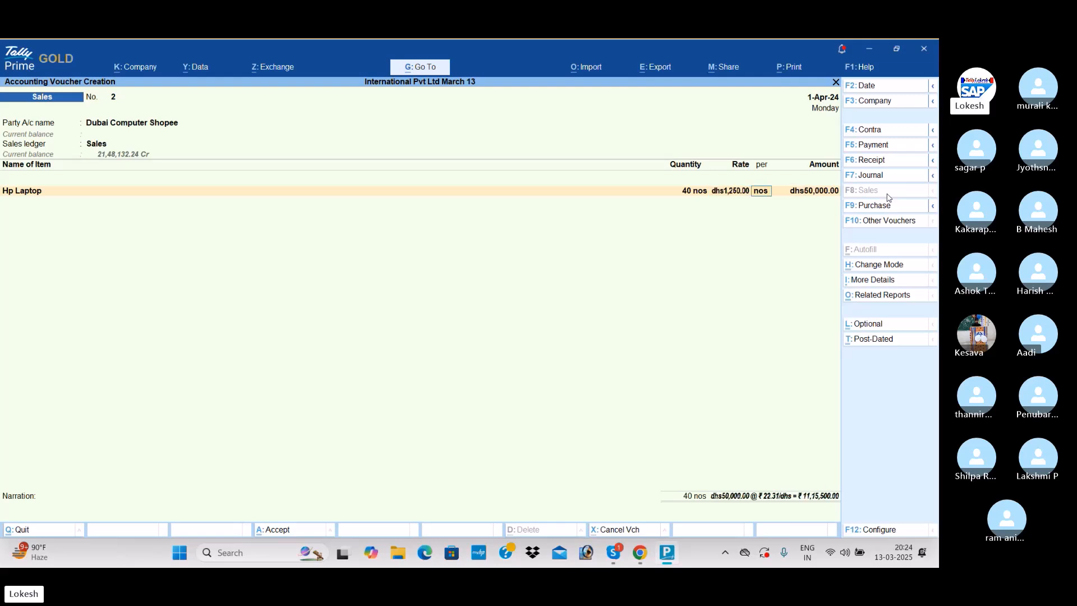
{"action": "key", "text": "Return"}
{"action": "key", "text": "Return"}
{"action": "key", "text": "Return"}
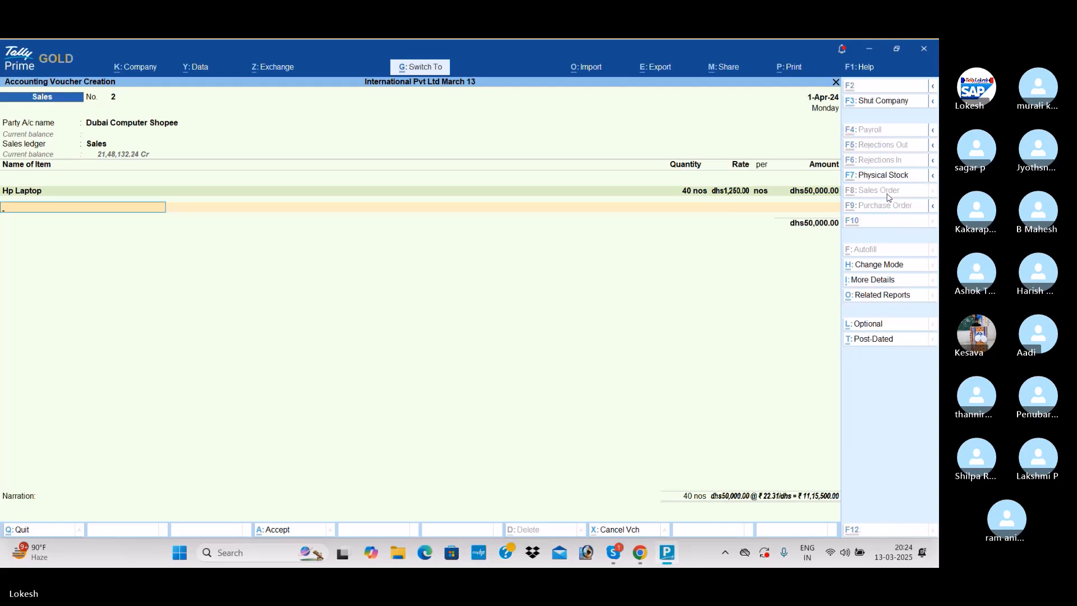
{"action": "key", "text": "ctrl+a"}
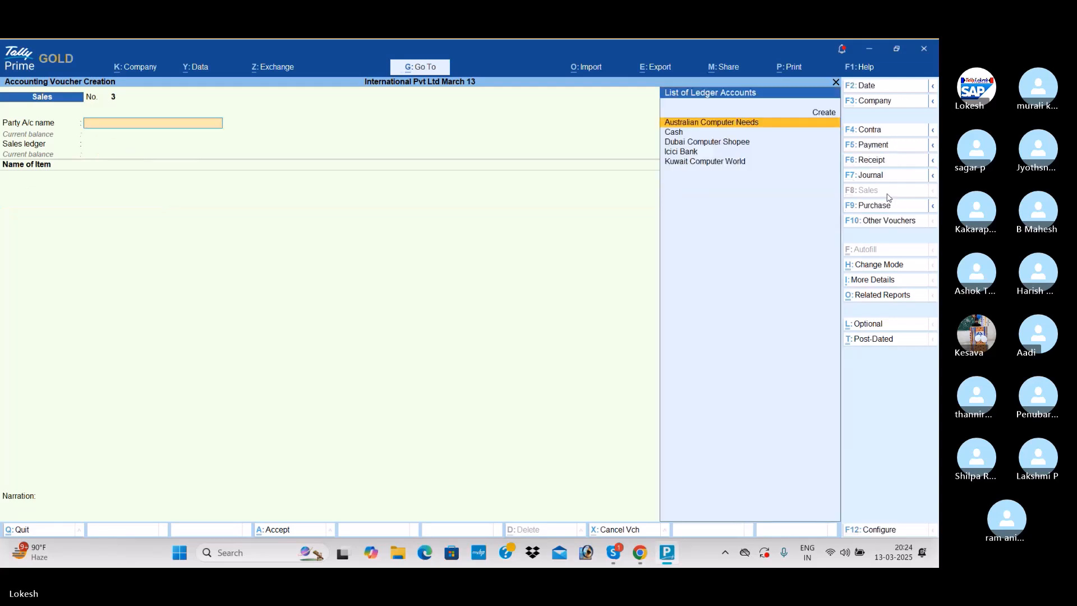
- Record a Payment voucher debiting Australian Computer Needs $25,000 at ₹ 54.90/$ and crediting Icici Bank with the full amount
{"action": "left_click", "coordinate": [885, 146]}
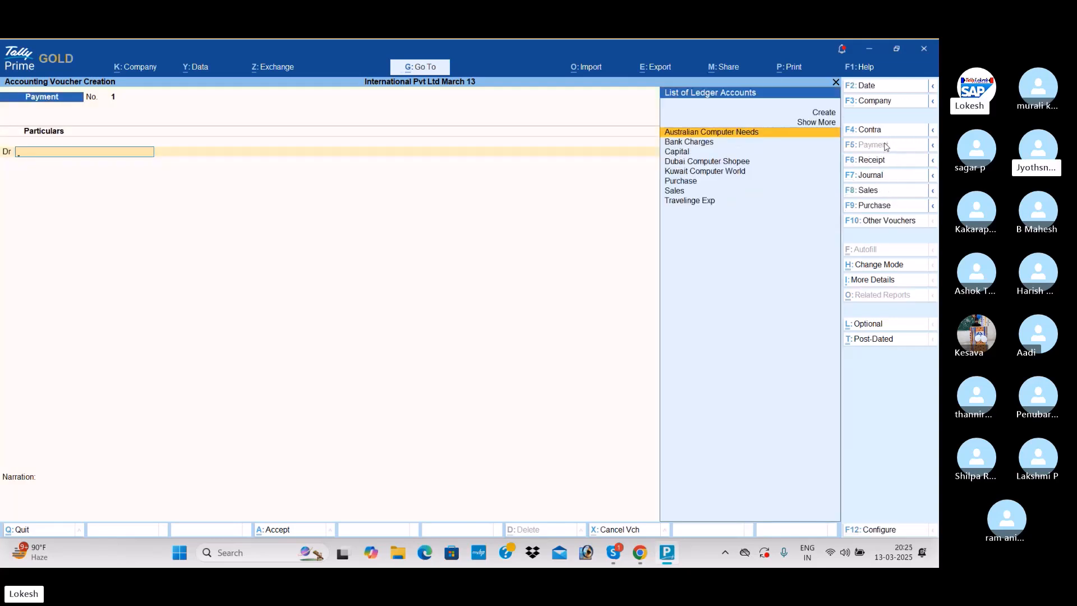
{"action": "key", "text": "Return"}
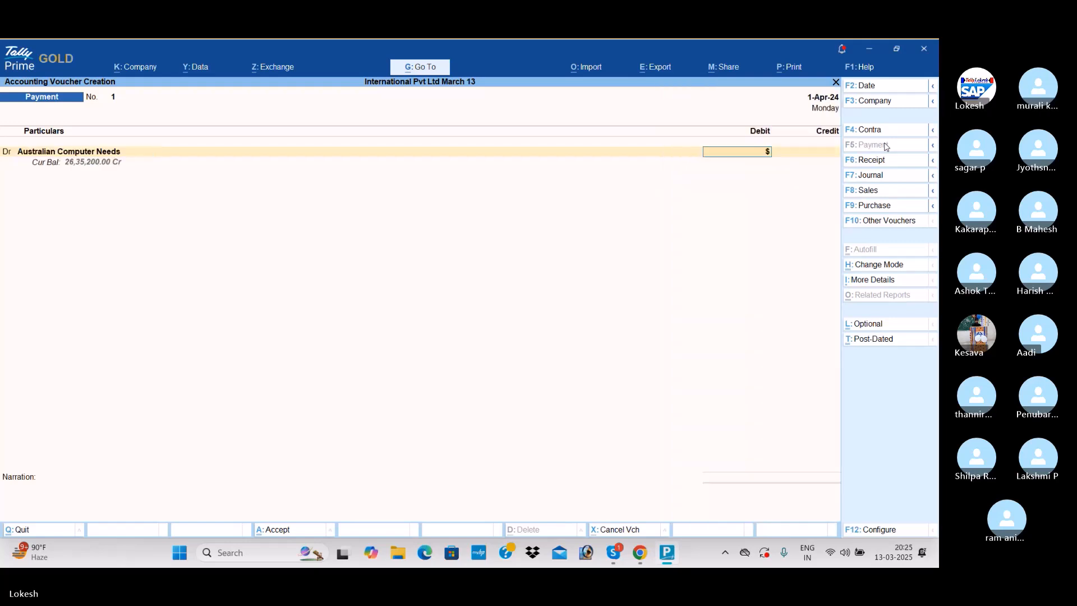
{"action": "type", "text": "25000"}
{"action": "key", "text": "Return"}
{"action": "key", "text": "Return"}
{"action": "key", "text": "Return"}
{"action": "key", "text": "Return"}
{"action": "type", "text": "i"}
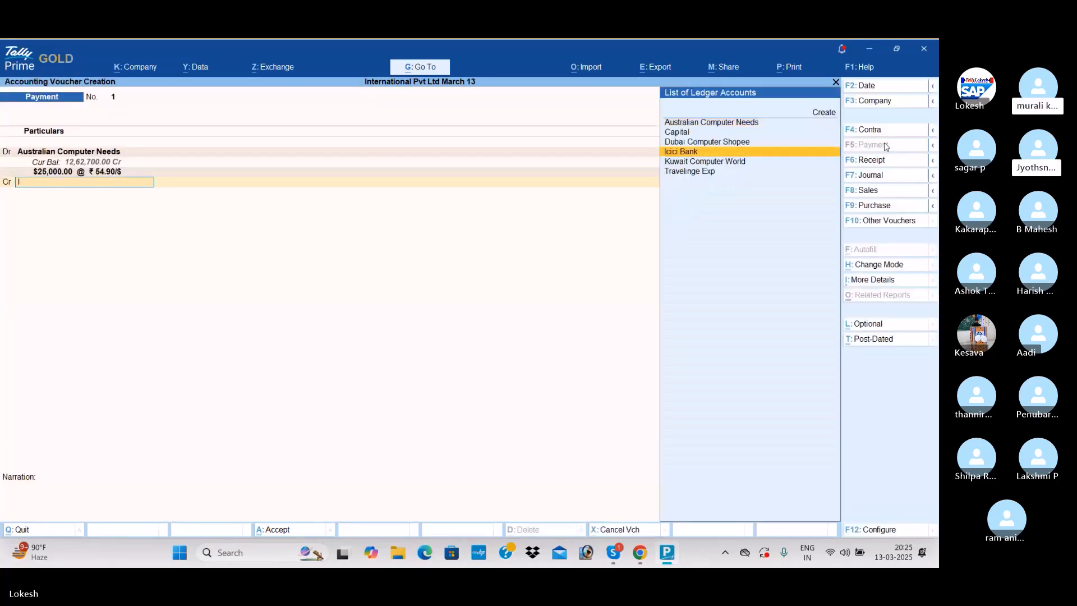
{"action": "key", "text": "Return"}
{"action": "key", "text": "ctrl+a"}
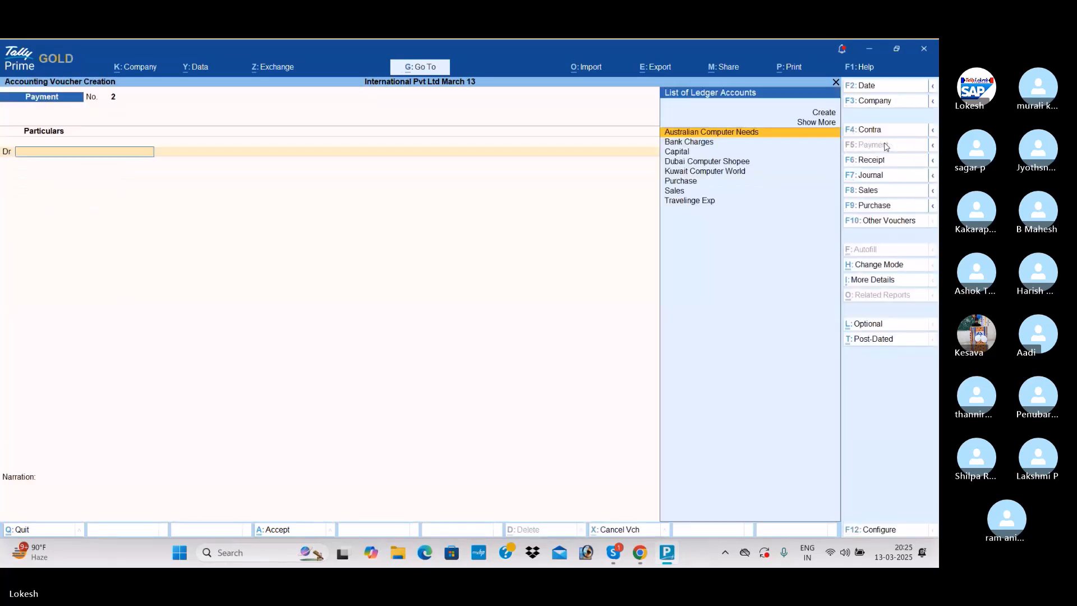
- Record a Receipt voucher crediting Kuwait Computer World dn4,000 at ₹ 267.59/dn and debiting Icici Bank with the full amount
{"action": "left_click", "coordinate": [878, 163]}
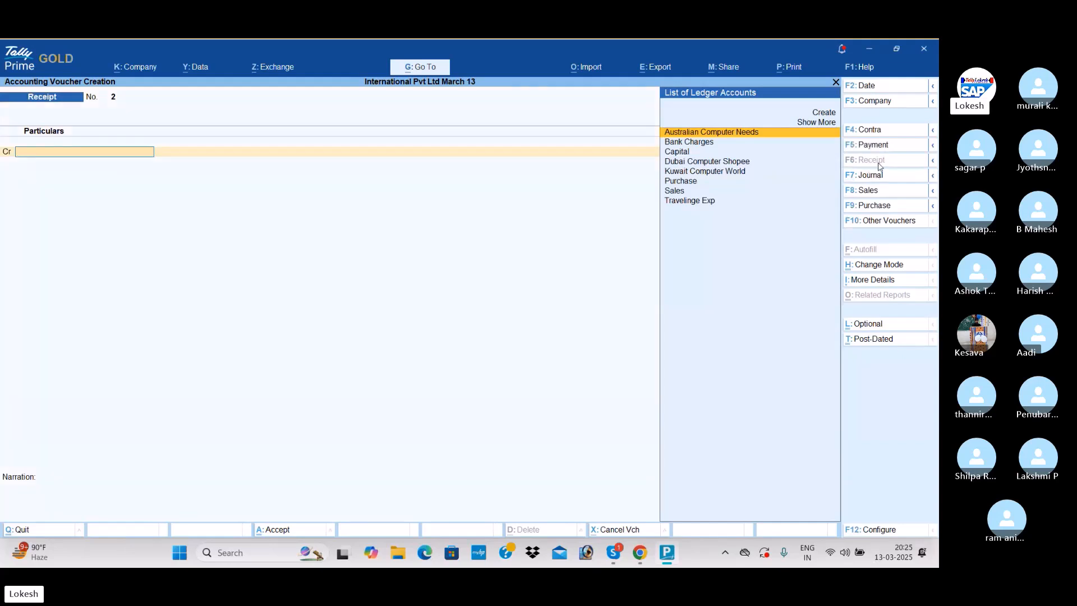
{"action": "type", "text": "K"}
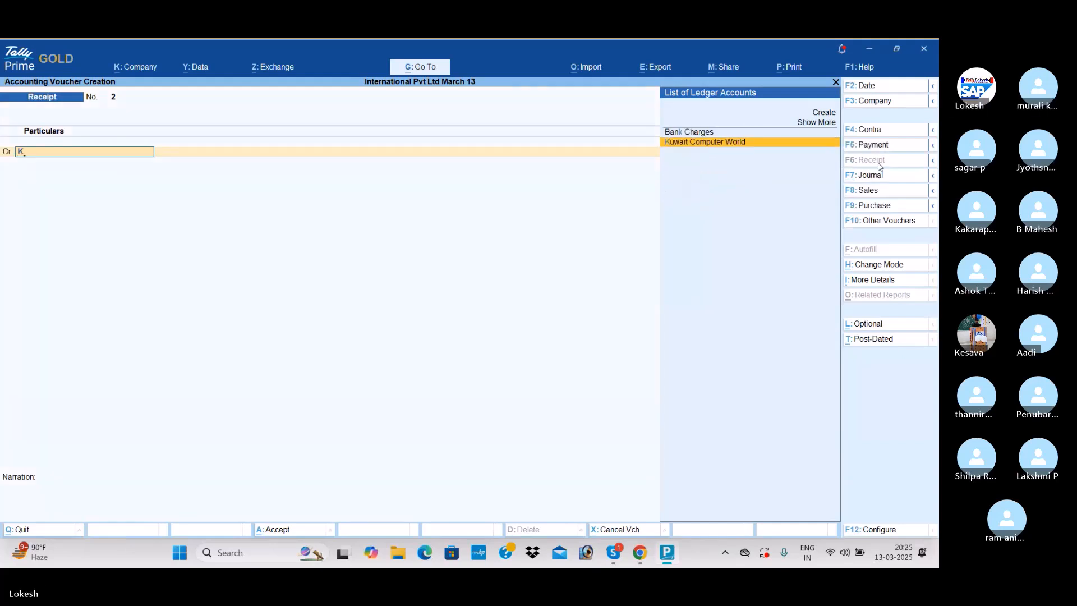
{"action": "key", "text": "Return"}
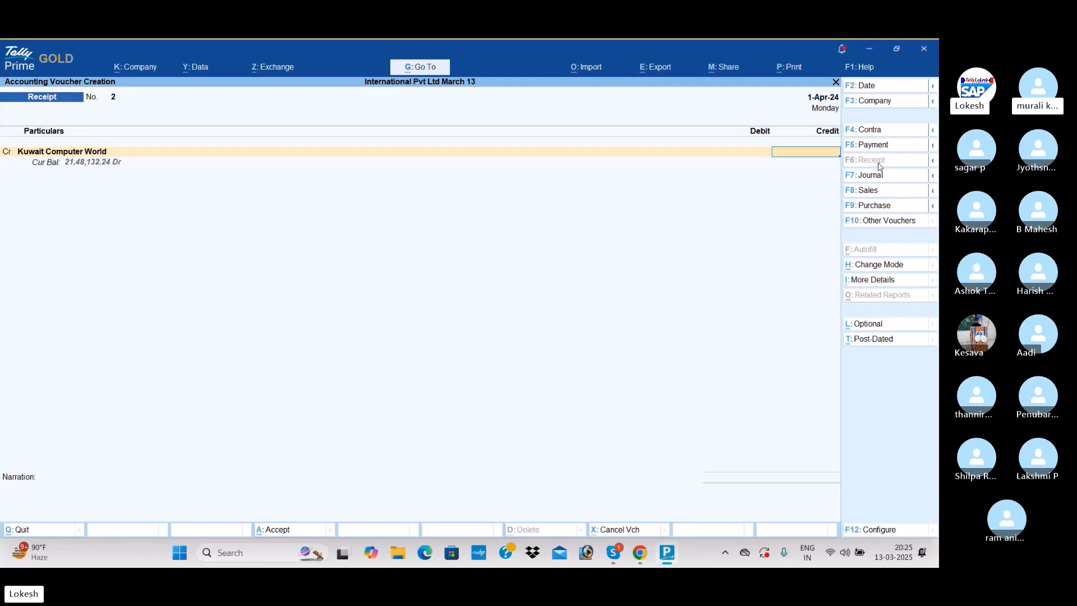
{"action": "type", "text": "dn4000"}
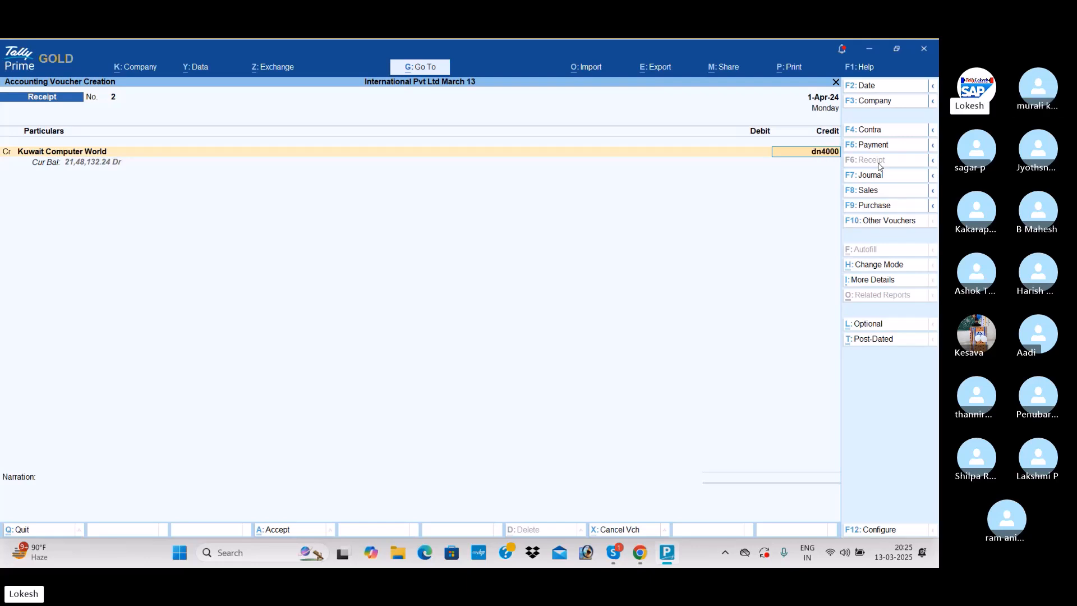
{"action": "key", "text": "Return"}
{"action": "key", "text": "Return"}
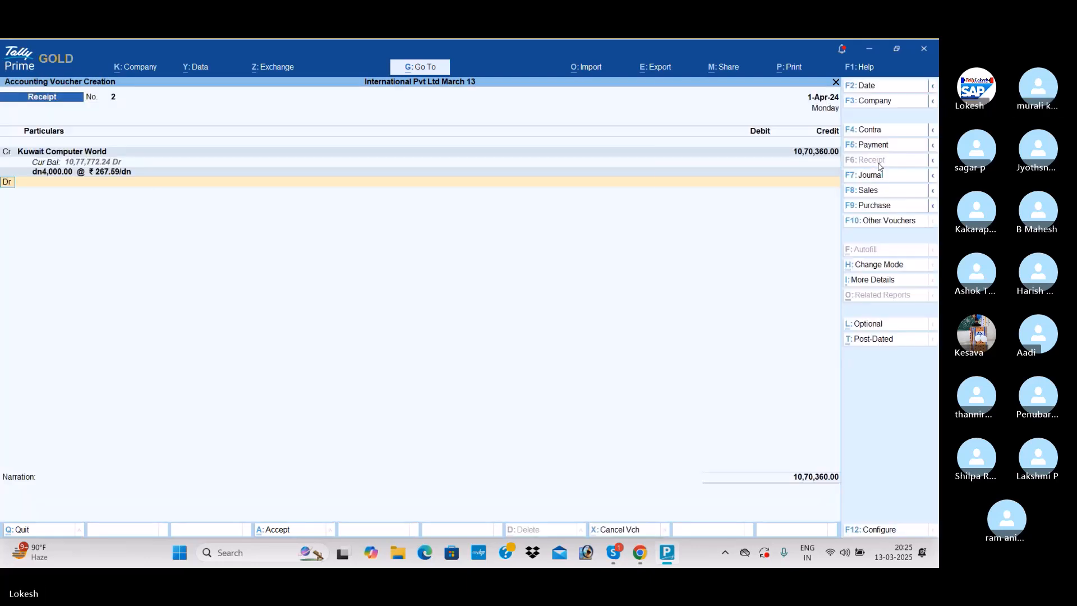
{"action": "type", "text": "I"}
{"action": "key", "text": "Return"}
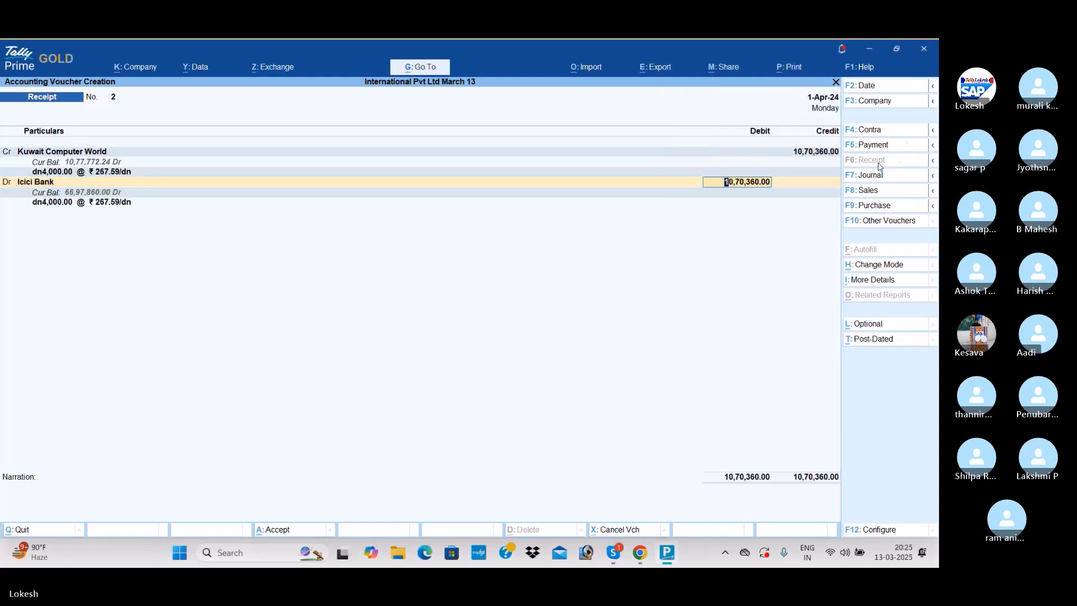
{"action": "key", "text": "Return"}
{"action": "key", "text": "Return"}
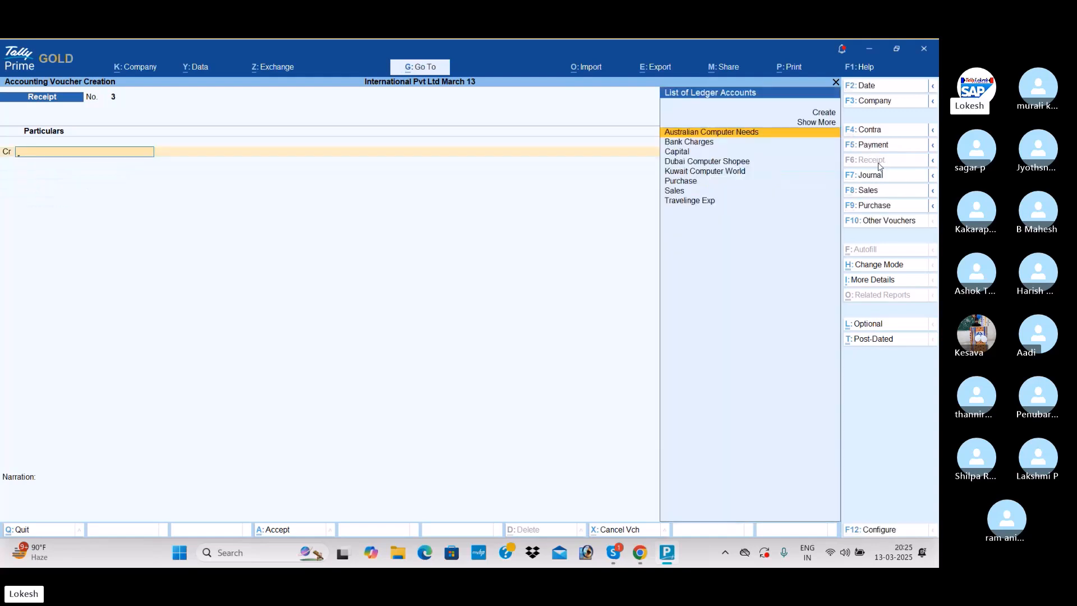
- Record a Receipt voucher crediting Dubai Computer Shopee dhs5,000 at ₹ 22.31/dhs and debiting Icici Bank with the full amount
{"action": "type", "text": "d"}
{"action": "key", "text": "Return"}
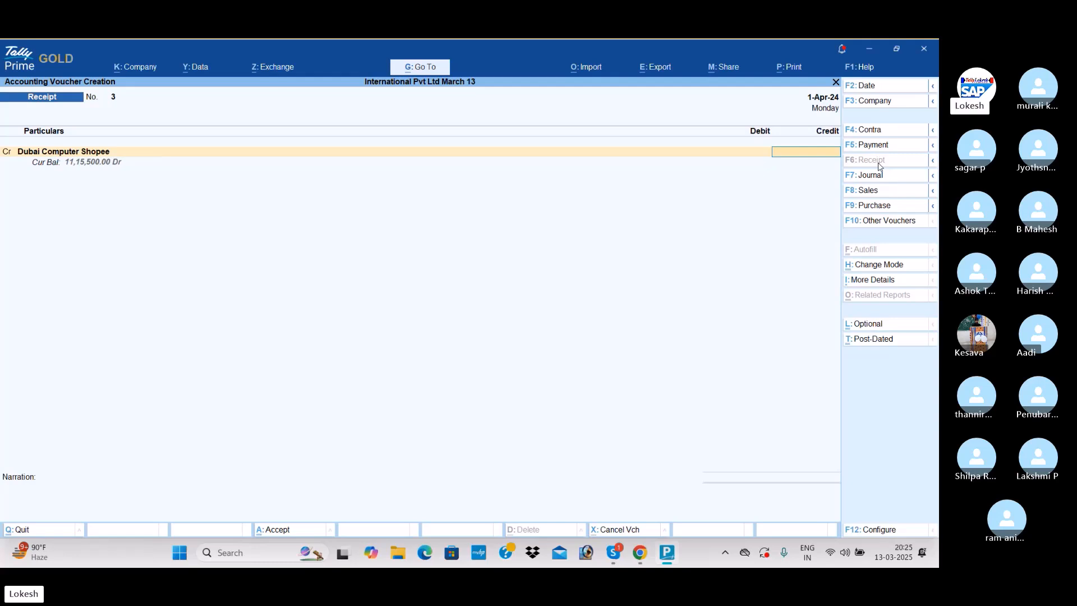
{"action": "type", "text": "dh"}
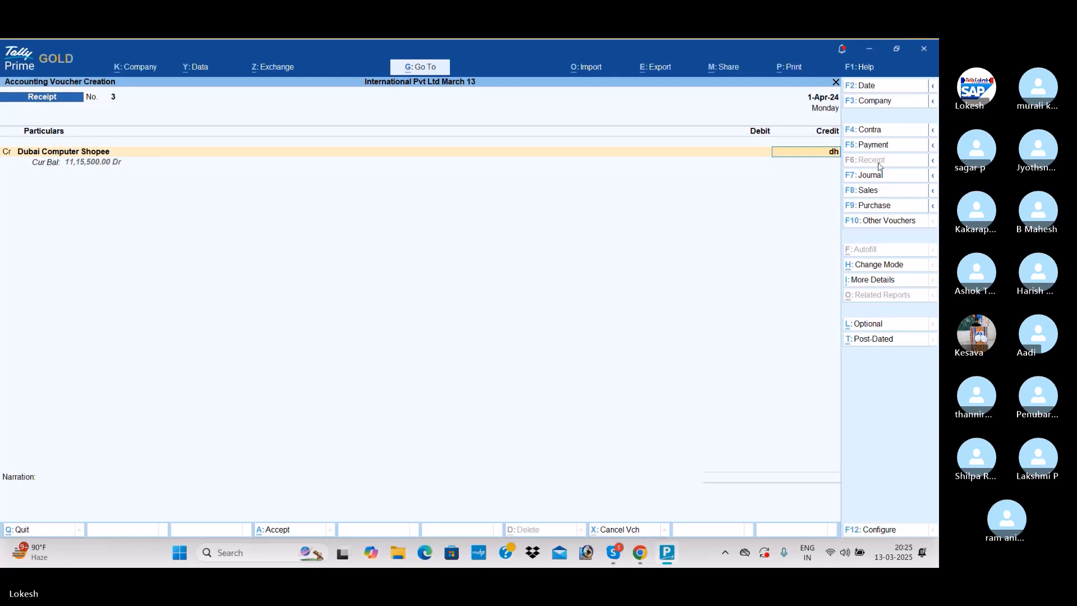
{"action": "type", "text": "s5,000"}
{"action": "key", "text": "Return"}
{"action": "key", "text": "Return"}
{"action": "key", "text": "Return"}
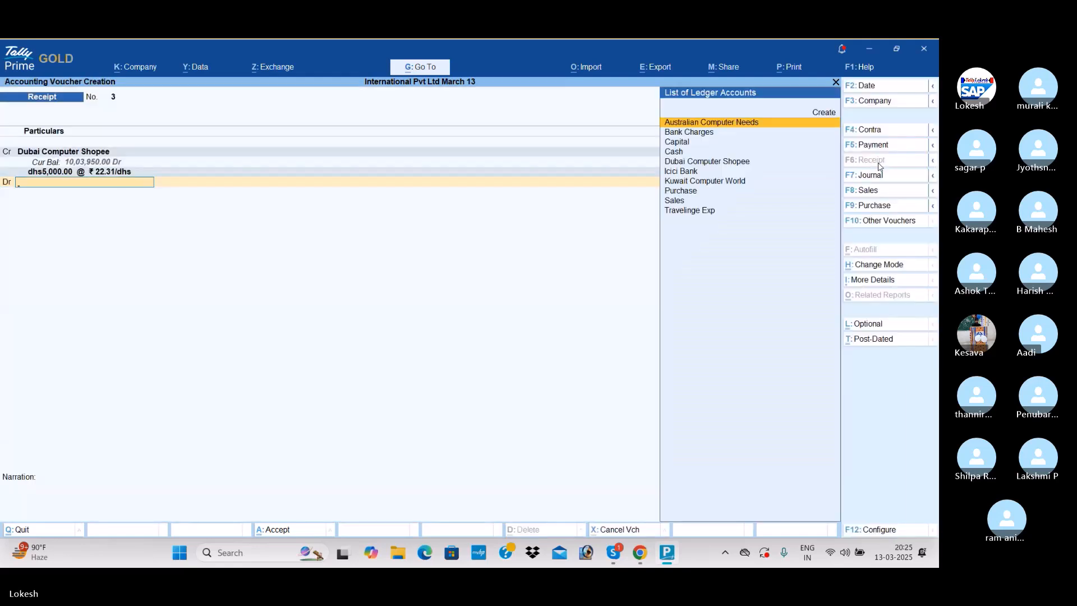
{"action": "type", "text": "I"}
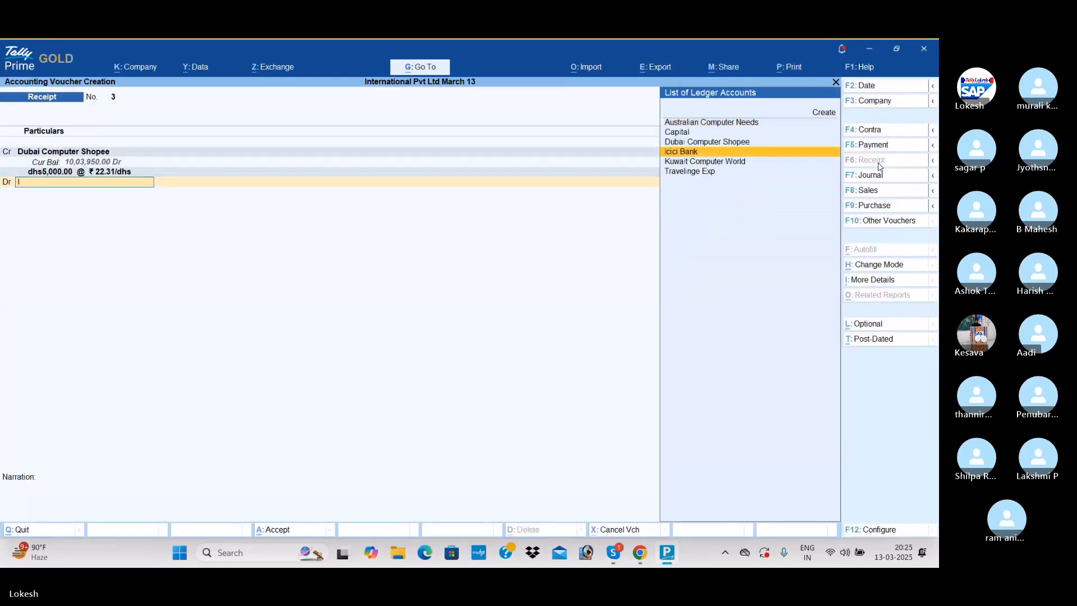
{"action": "key", "text": "Return"}
{"action": "key", "text": "Return"}
{"action": "key", "text": "Return"}
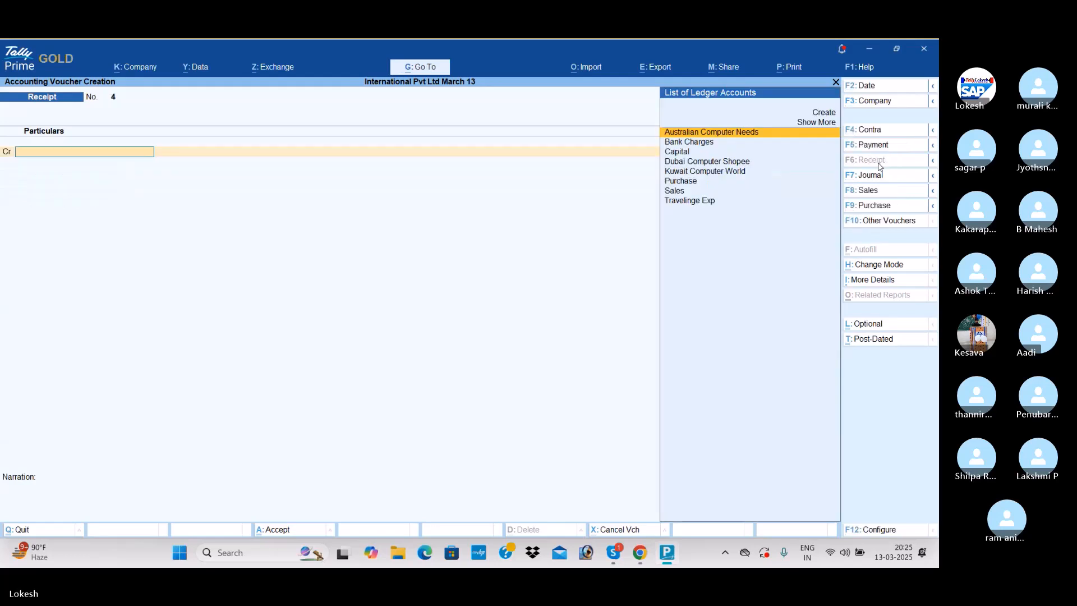
- Record a Payment voucher debiting Travelinge Exp 34,000 and crediting Cash with the full amount
{"action": "left_click", "coordinate": [889, 146]}
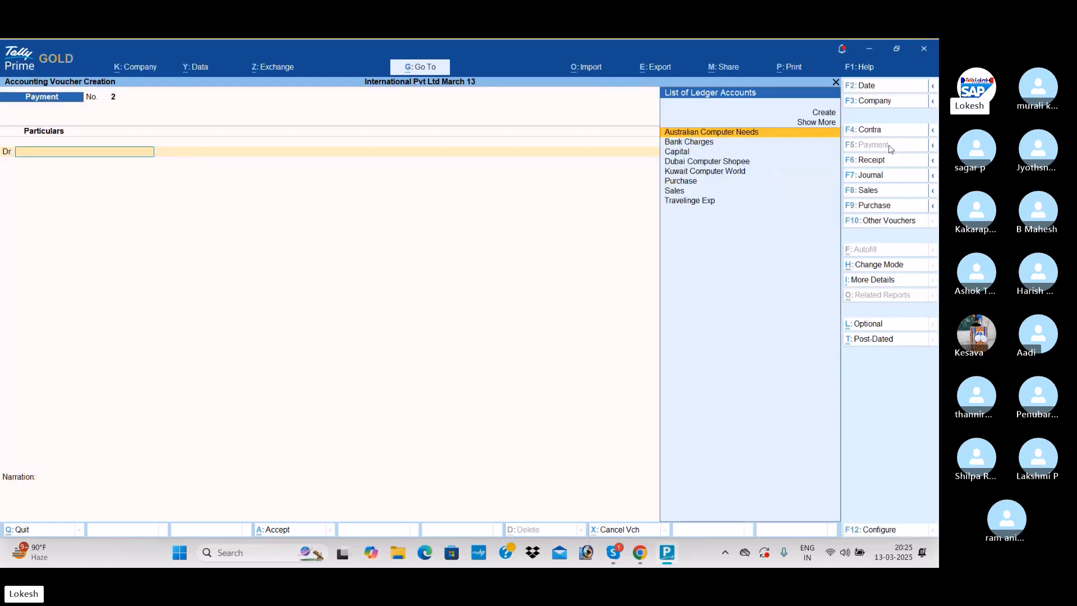
{"action": "type", "text": "Tr"}
{"action": "key", "text": "Return"}
{"action": "type", "text": "340"}
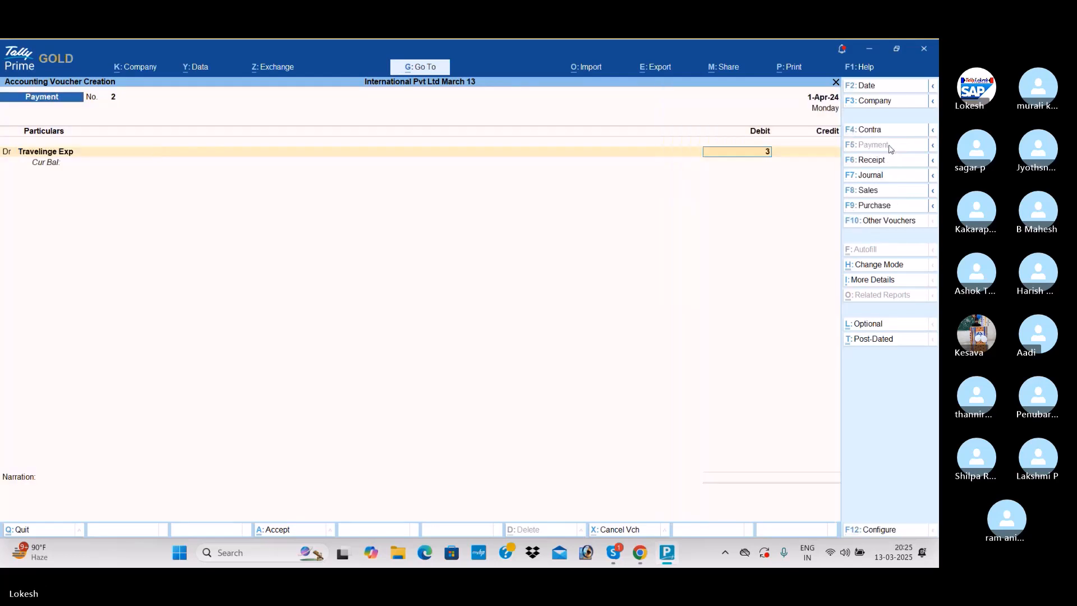
{"action": "key", "text": "Return"}
{"action": "key", "text": "Down"}
{"action": "key", "text": "Down"}
{"action": "key", "text": "Down"}
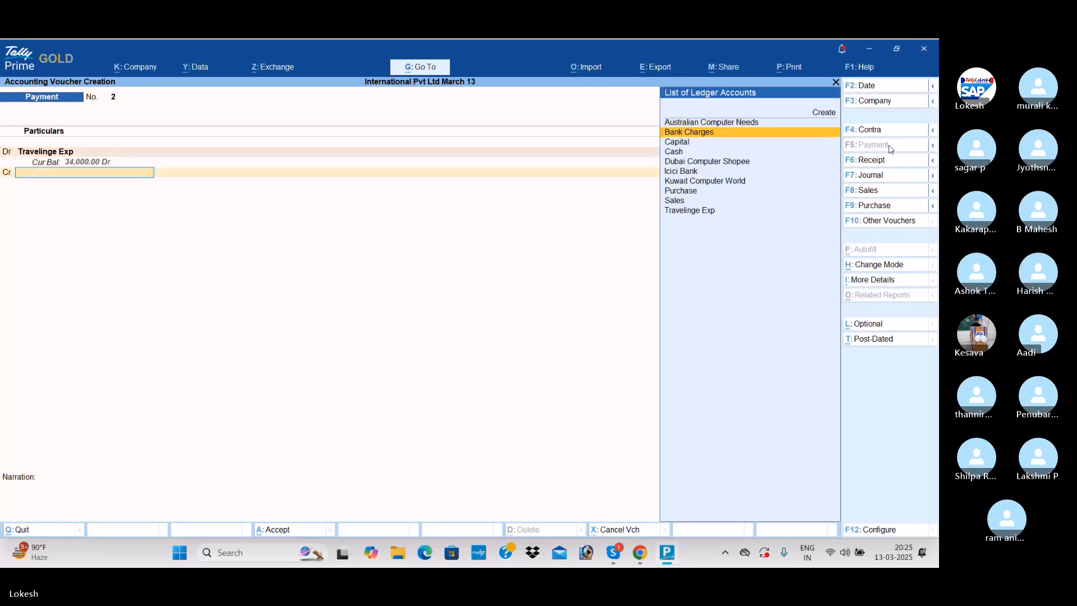
{"action": "key", "text": "Return"}
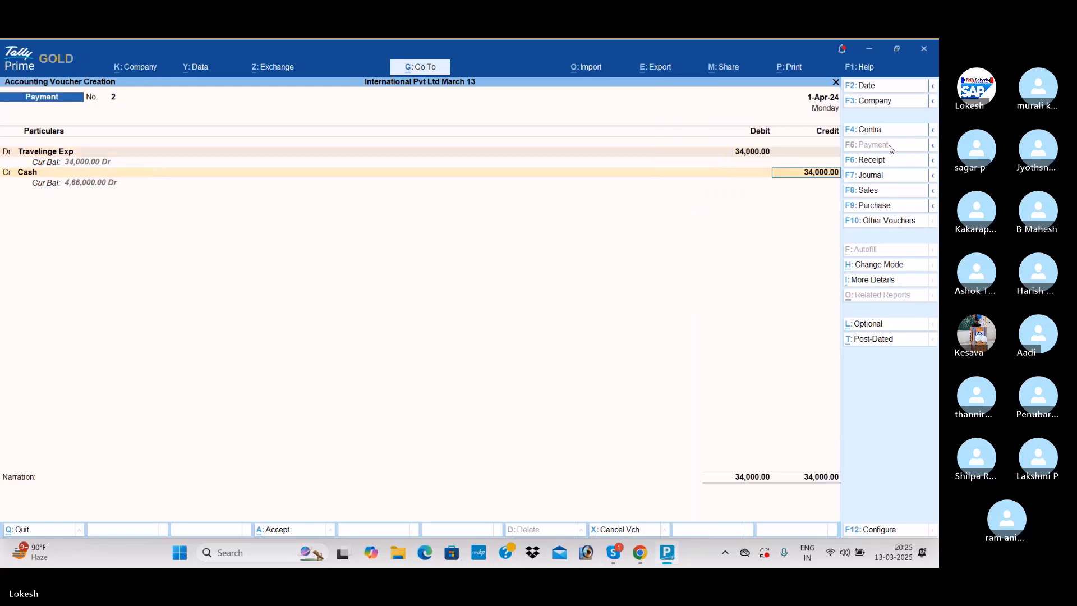
{"action": "key", "text": "Return"}
{"action": "key", "text": "Return"}
- Record a Payment voucher debiting Bank Charges 10,000 and crediting Icici Bank with the full amount
{"action": "type", "text": "b"}
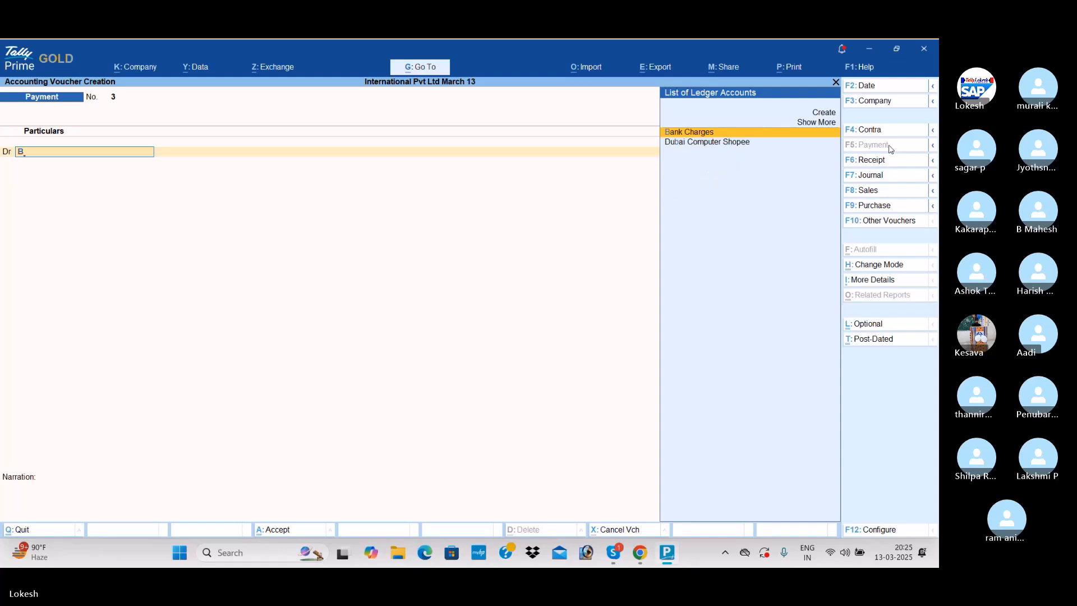
{"action": "key", "text": "Return"}
{"action": "type", "text": "10000"}
{"action": "key", "text": "Return"}
{"action": "type", "text": "i"}
{"action": "key", "text": "Return"}
{"action": "key", "text": "ctrl+a"}
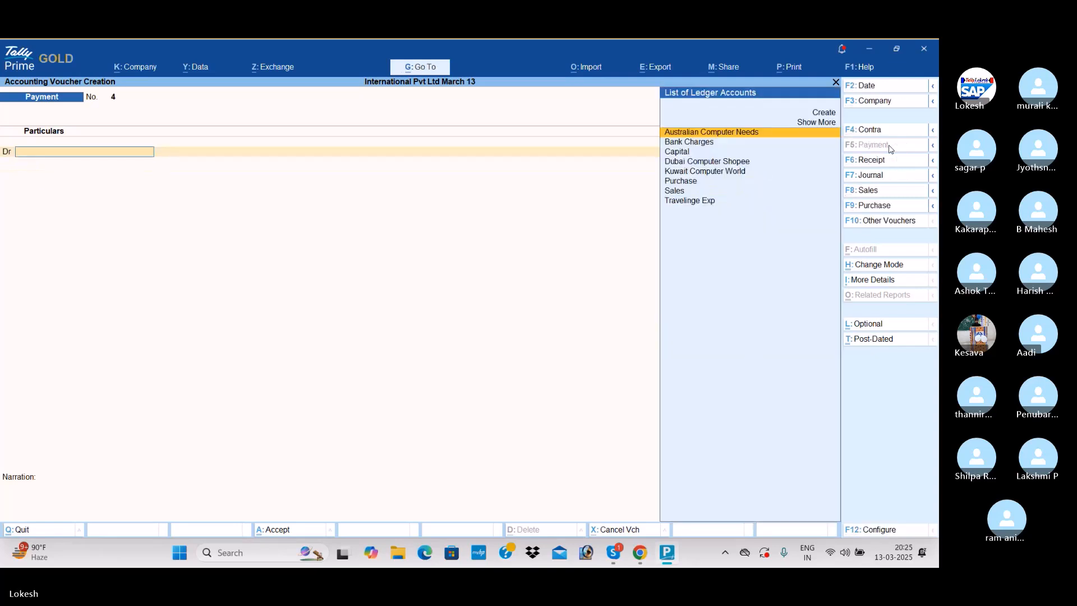
- Leave voucher entry and review the recorded vouchers in the Day Book
{"action": "key", "text": "Escape"}
{"action": "key", "text": "Down"}
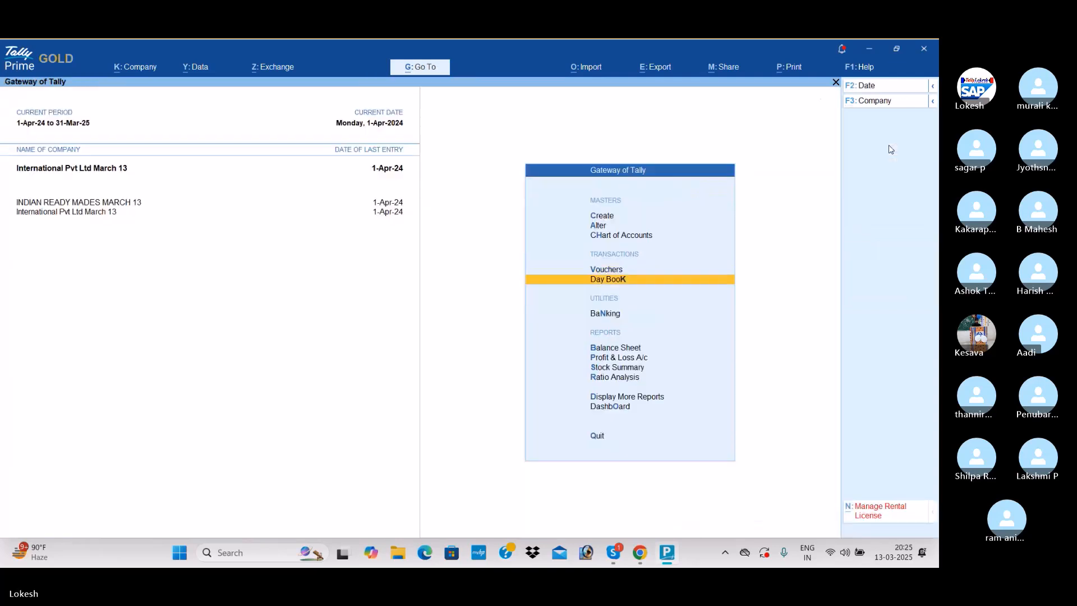
{"action": "key", "text": "Return"}
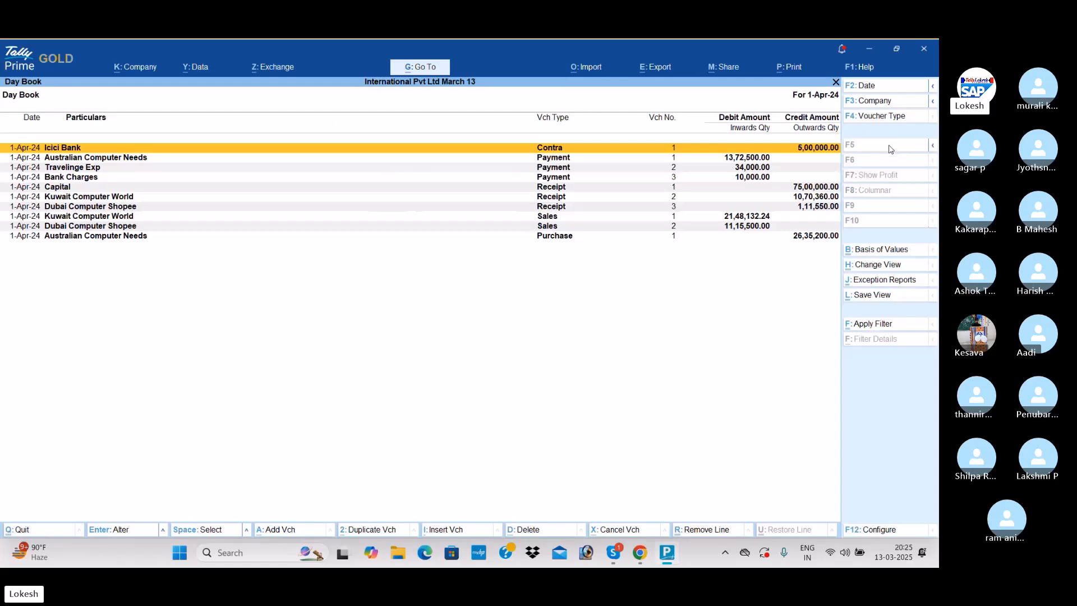
{"action": "key", "text": "Escape"}
- Examine the Profit & Loss A/c in detailed form, down to the nett profit line
{"action": "key", "text": "Down"}
{"action": "key", "text": "Down"}
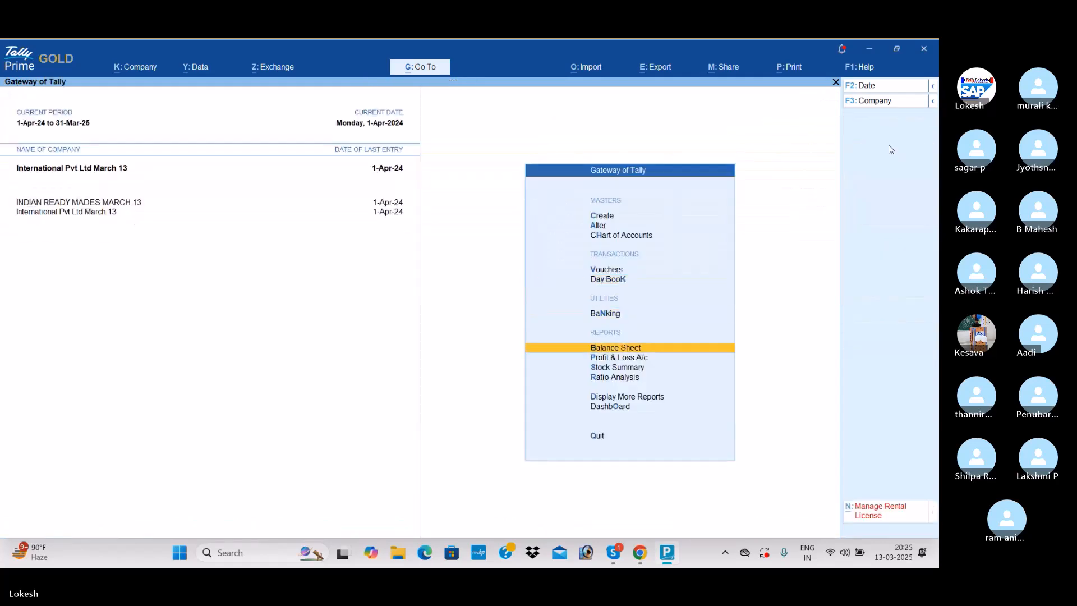
{"action": "key", "text": "Down"}
{"action": "key", "text": "Return"}
{"action": "key", "text": "alt+F5"}
{"action": "key", "text": "Down"}
{"action": "key", "text": "Down"}
{"action": "key", "text": "Down"}
{"action": "key", "text": "Down"}
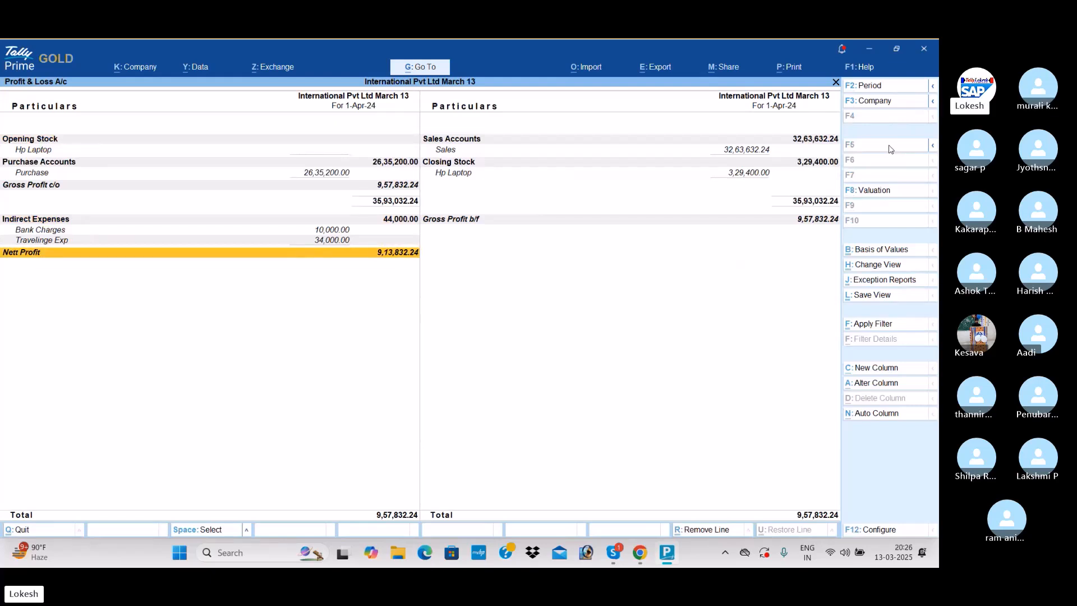
{"action": "key", "text": "Escape"}
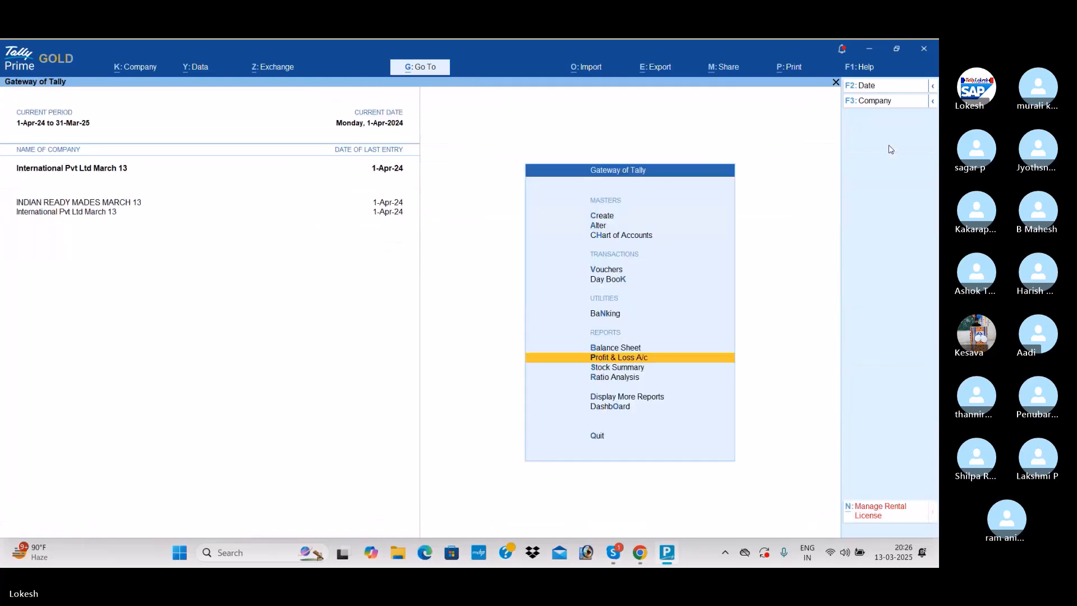
- Configure the Stock Summary report to show Goods Inwards and Goods Outwards alongside the closing balance
{"action": "key", "text": "Down"}
{"action": "key", "text": "Return"}
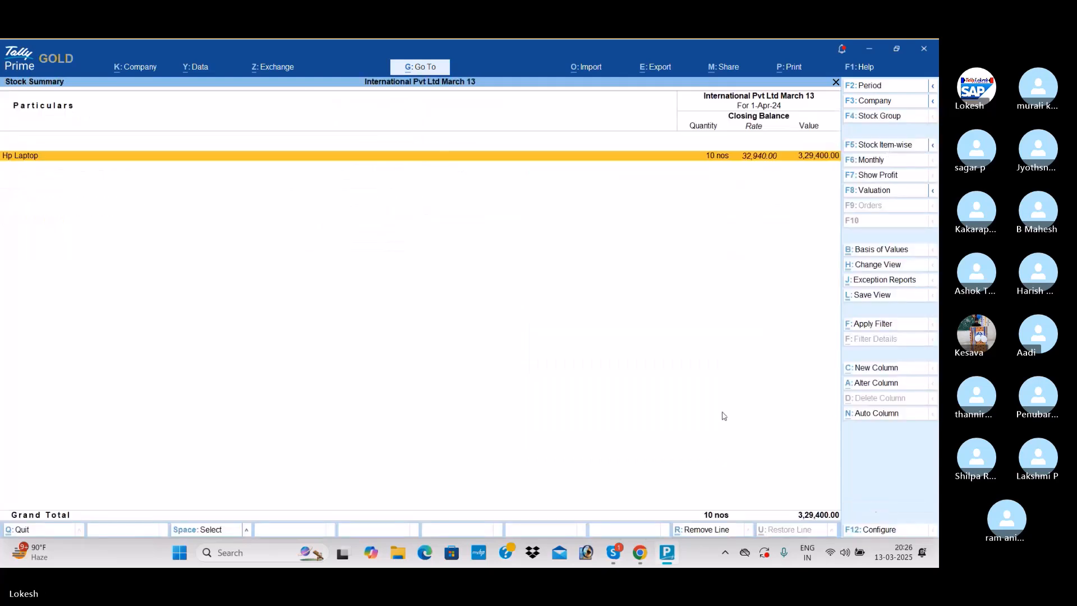
{"action": "left_click", "coordinate": [881, 533]}
{"action": "key", "text": "Down"}
{"action": "key", "text": "Down"}
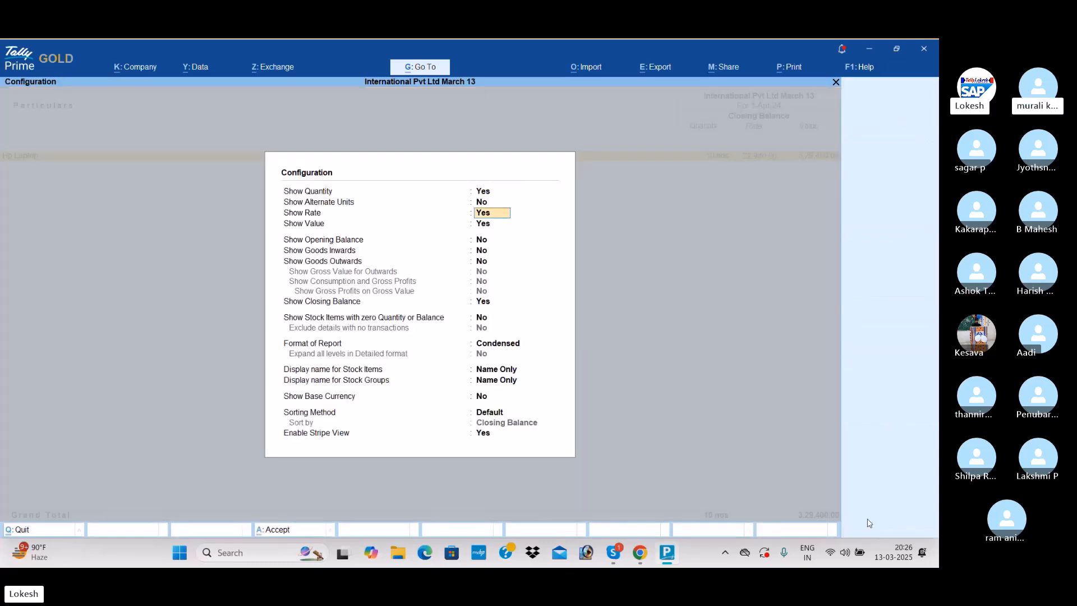
{"action": "key", "text": "Down"}
{"action": "key", "text": "Down"}
{"action": "key", "text": "Down"}
{"action": "key", "text": "y"}
{"action": "key", "text": "y"}
{"action": "key", "text": "ctrl+a"}
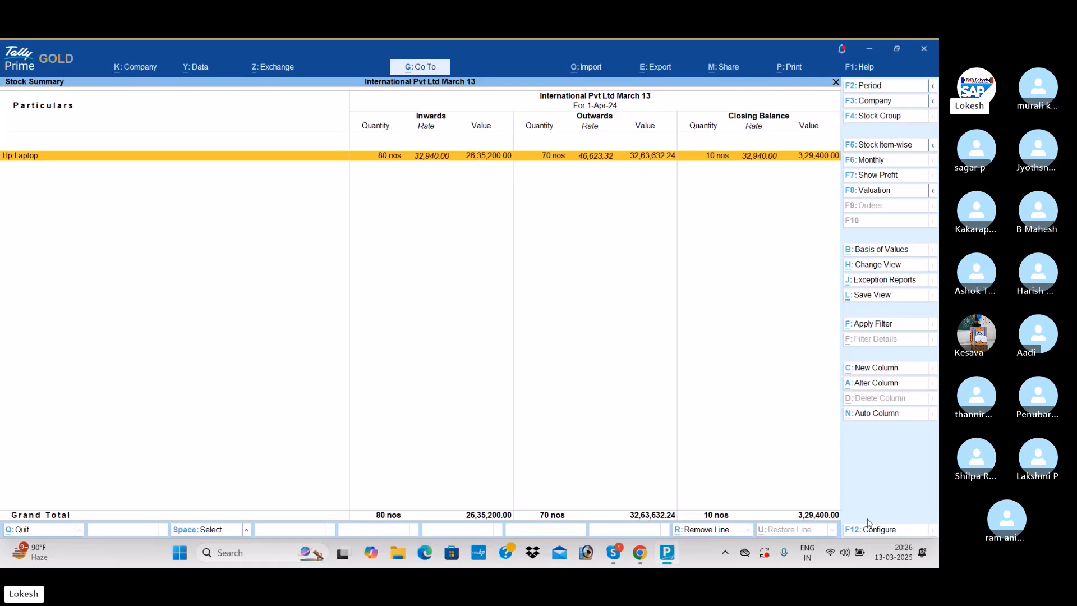
{"action": "key", "text": "Escape"}
- Review the company's Dashboard of sales, purchase, cash and inventory tiles
{"action": "key", "text": "Down"}
{"action": "key", "text": "Down"}
{"action": "key", "text": "Down"}
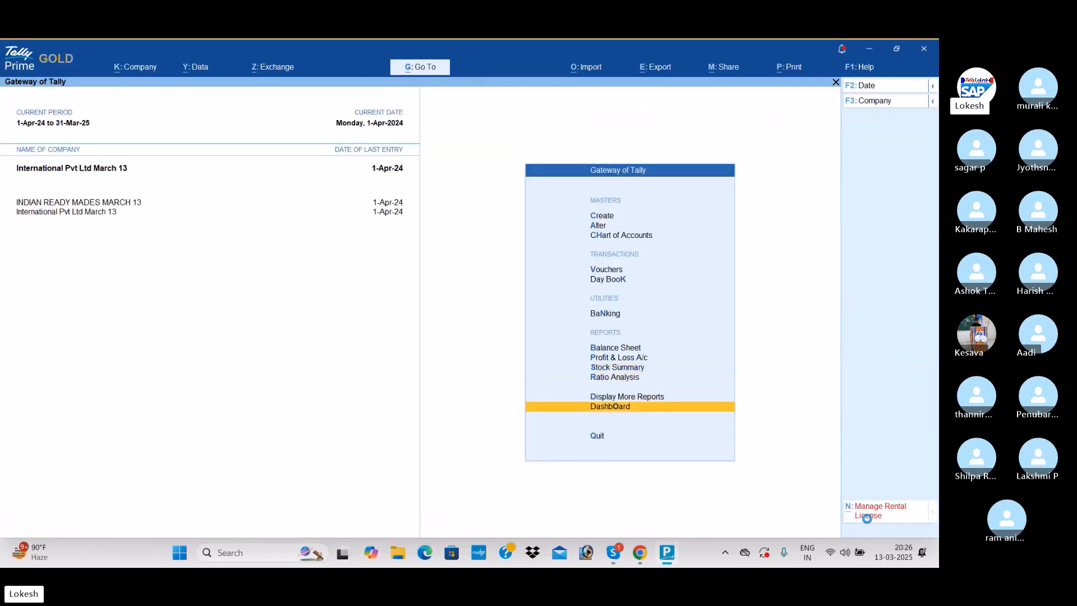
{"action": "key", "text": "Return"}
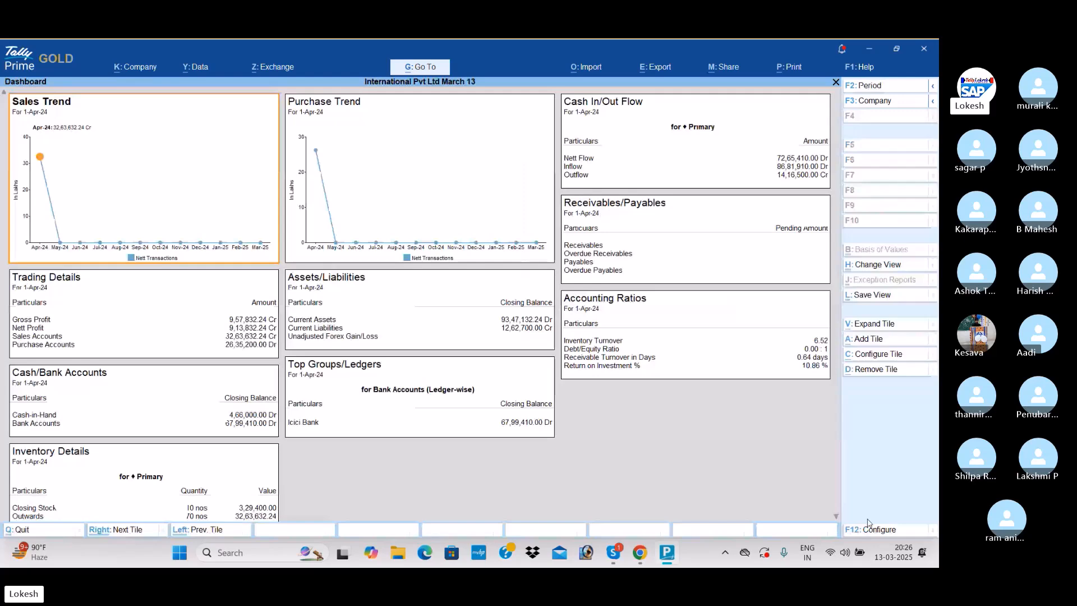
{"action": "key", "text": "Escape"}
- View the Trial Balance among the additional reports
{"action": "key", "text": "Up"}
{"action": "key", "text": "Return"}
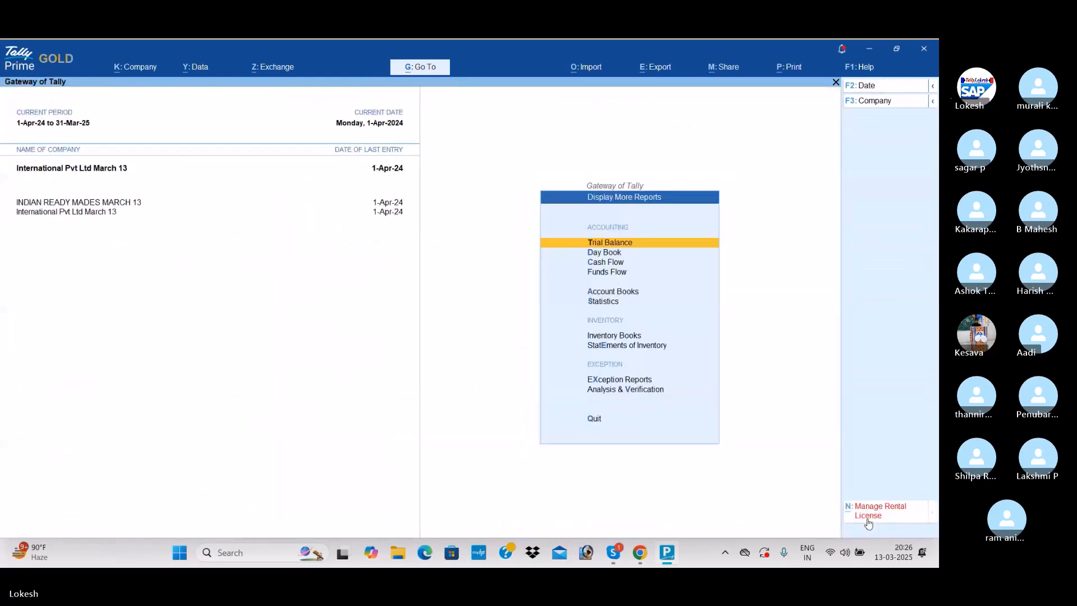
{"action": "key", "text": "Return"}
{"action": "key", "text": "Escape"}
- Review the cash and bank closing balances in the Cash/Bank Summary of the Account Books
{"action": "key", "text": "Down"}
{"action": "key", "text": "Down"}
{"action": "key", "text": "Down"}
{"action": "key", "text": "Down"}
{"action": "key", "text": "Return"}
- View the Purchase Register and the Sales Register in the Account Books
{"action": "key", "text": "Return"}
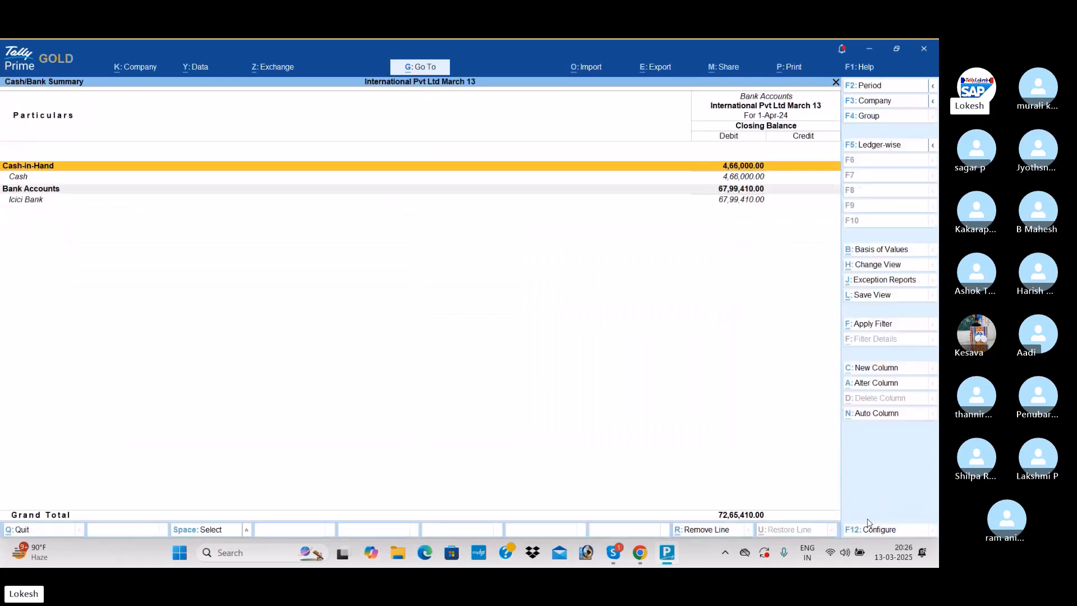
{"action": "key", "text": "Escape"}
{"action": "key", "text": "Down"}
{"action": "key", "text": "Down"}
{"action": "key", "text": "Down"}
{"action": "key", "text": "Down"}
{"action": "key", "text": "Down"}
{"action": "key", "text": "Down"}
{"action": "key", "text": "Down"}
{"action": "key", "text": "Down"}
{"action": "key", "text": "Up"}
{"action": "key", "text": "Return"}
{"action": "key", "text": "Escape"}
{"action": "key", "text": "Up"}
- Review the April receipt vouchers through the Receipt Register
{"action": "key", "text": "Return"}
{"action": "key", "text": "Escape"}
{"action": "key", "text": "Up"}
- Review the April vouchers in the Payment Register and the Contra Register, and return to the Gateway of Tally
{"action": "key", "text": "Return"}
{"action": "key", "text": "Return"}
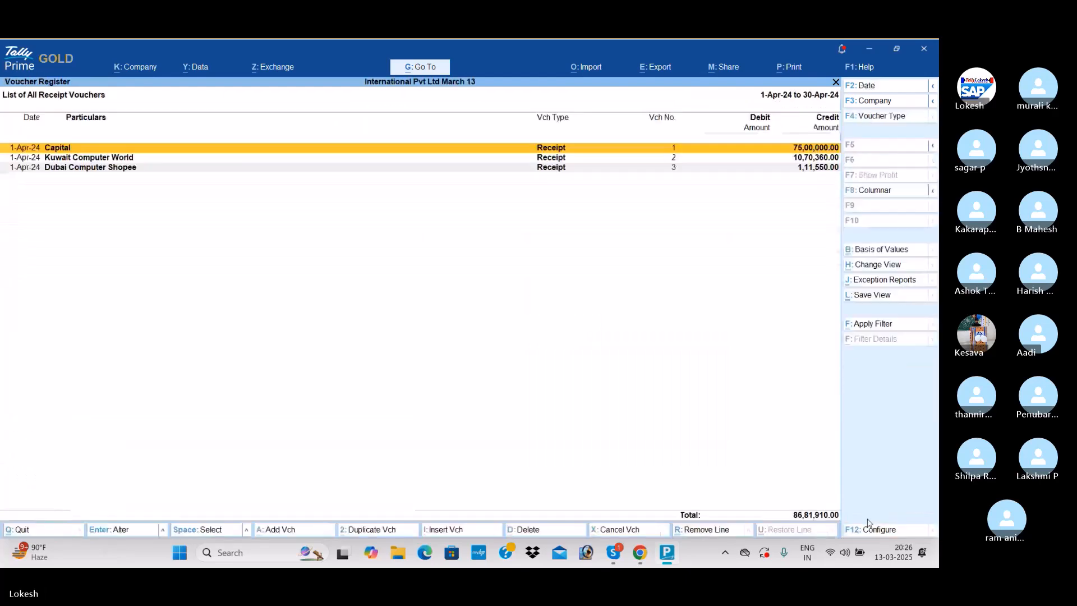
{"action": "key", "text": "Escape"}
{"action": "key", "text": "Escape"}
{"action": "key", "text": "Up"}
{"action": "key", "text": "Return"}
{"action": "key", "text": "Return"}
{"action": "key", "text": "Escape"}
{"action": "key", "text": "Escape"}
{"action": "key", "text": "Up"}
{"action": "key", "text": "Return"}
{"action": "key", "text": "Return"}
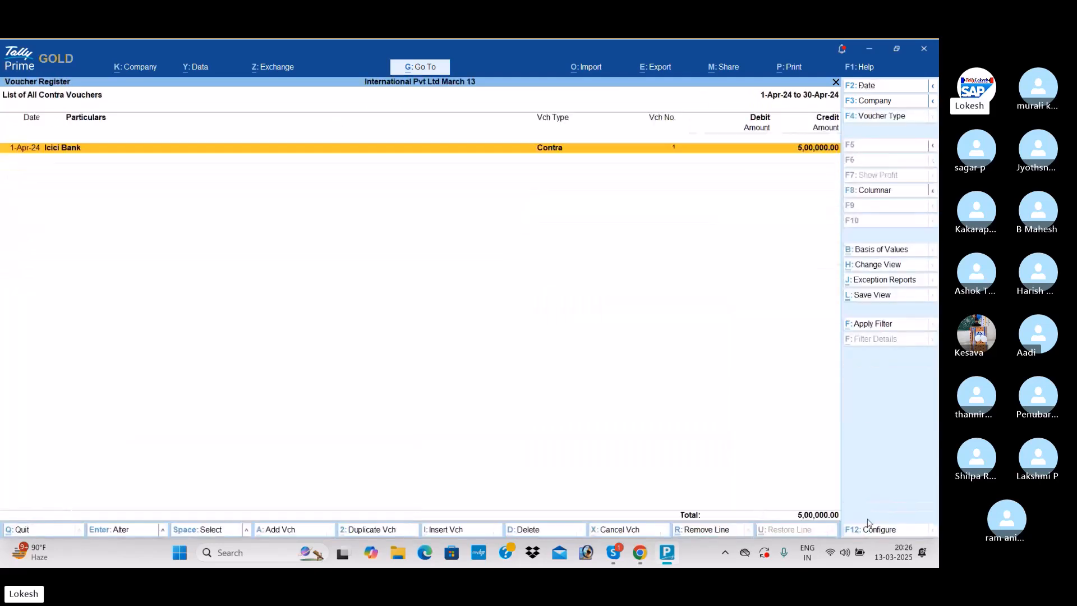
{"action": "key", "text": "Escape"}
{"action": "key", "text": "Escape"}
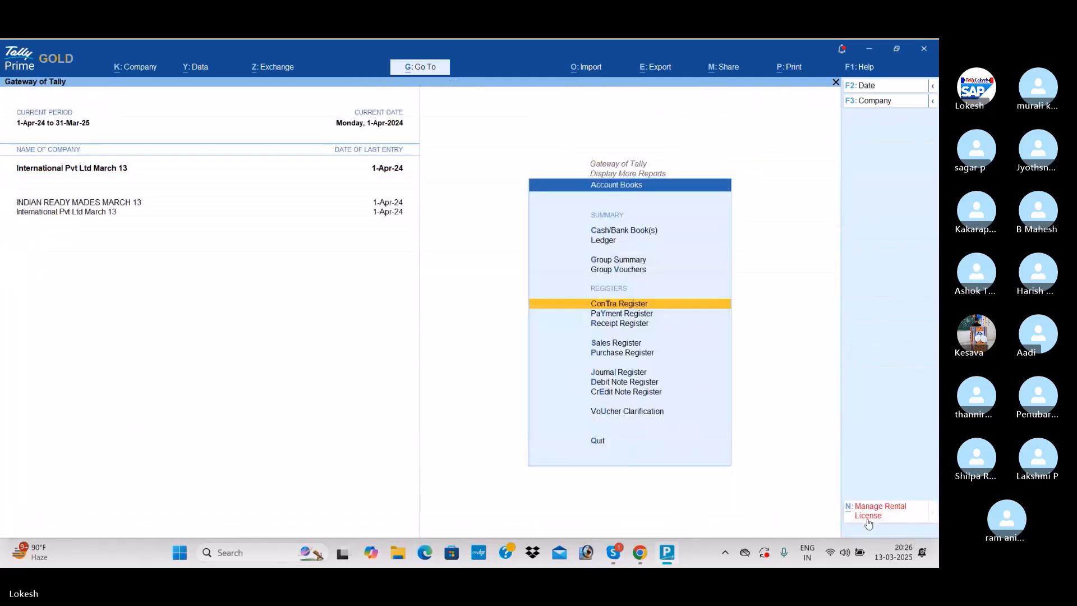
{"action": "key", "text": "Escape"}
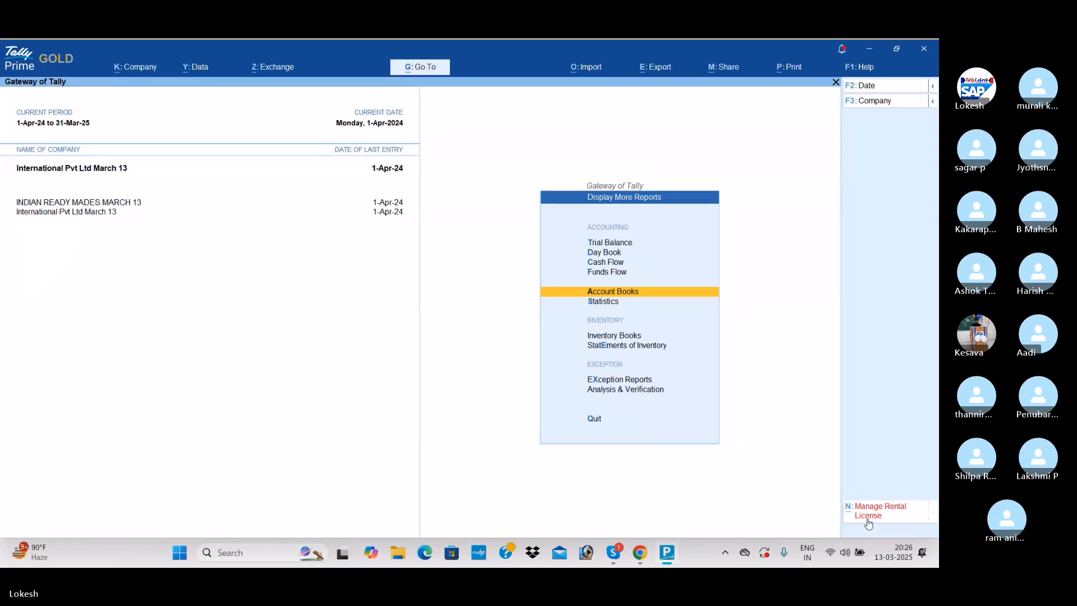
{"action": "key", "text": "Escape"}
- Show the Profit & Loss A/c in detailed format
{"action": "key", "text": "Up"}
{"action": "key", "text": "Up"}
{"action": "key", "text": "Up"}
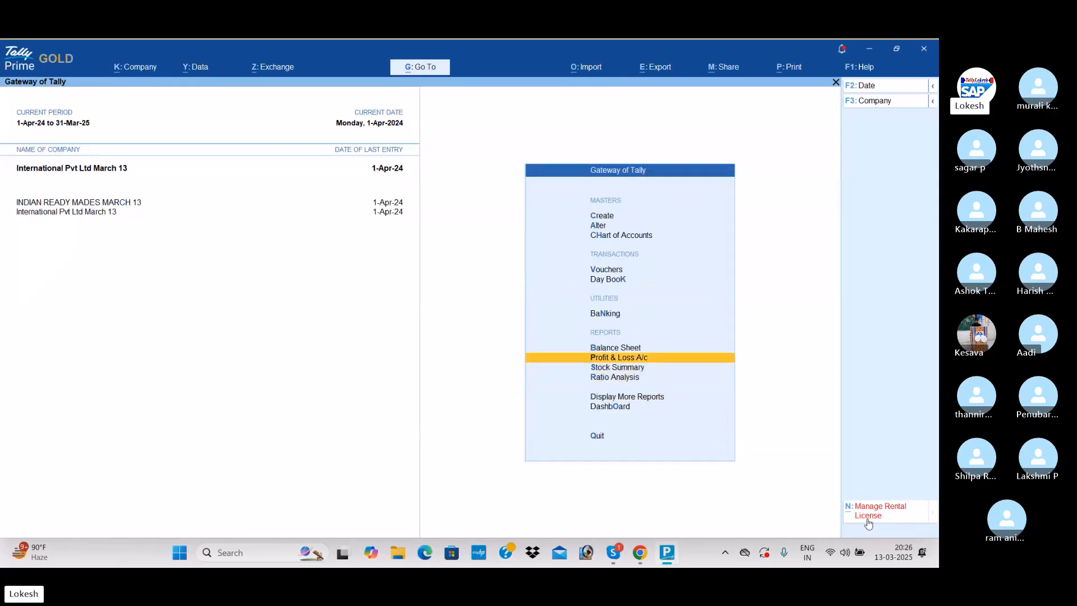
{"action": "key", "text": "Return"}
{"action": "key", "text": "alt+F5"}
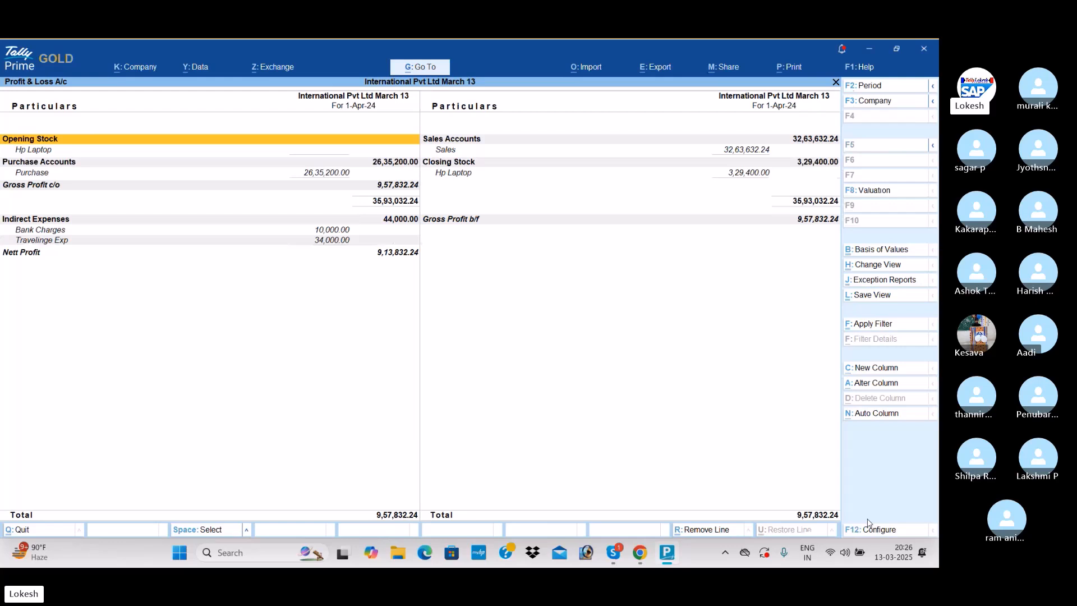
- Add a Profit & Loss column in $ (Dolllor) at ₹ 54.90/$ for the same company and period
{"action": "key", "text": "alt"}
{"action": "key", "text": "alt+c"}
{"action": "key", "text": "Return"}
{"action": "key", "text": "Return"}
{"action": "key", "text": "Down"}
{"action": "key", "text": "Return"}
{"action": "key", "text": "Return"}
{"action": "key", "text": "Return"}
{"action": "key", "text": "Return"}
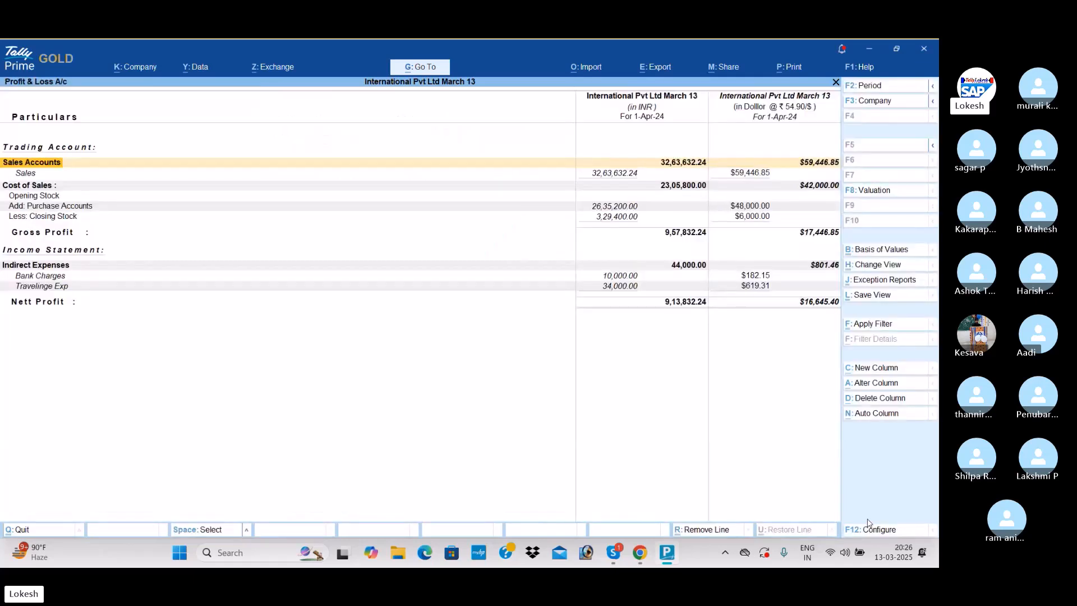
- Add a Profit & Loss column in dhs (Dirhms) at ₹ 22.31/dhs with default stock valuation and actual values
{"action": "key", "text": "alt+c"}
{"action": "key", "text": "Return"}
{"action": "key", "text": "Return"}
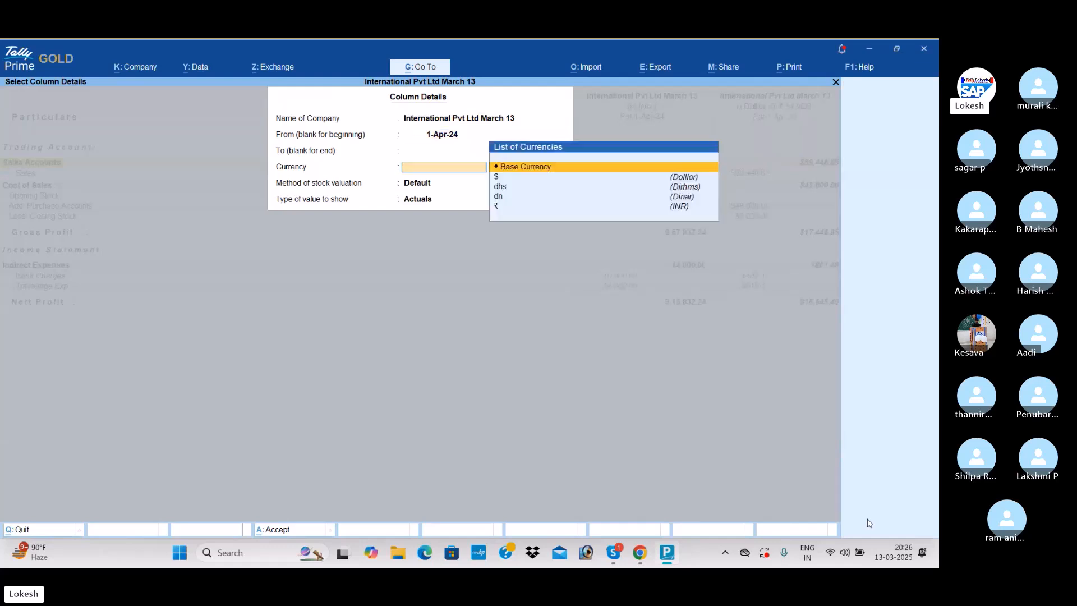
{"action": "key", "text": "Down"}
{"action": "key", "text": "Down"}
{"action": "key", "text": "Return"}
{"action": "key", "text": "Return"}
{"action": "key", "text": "Return"}
{"action": "key", "text": "Return"}
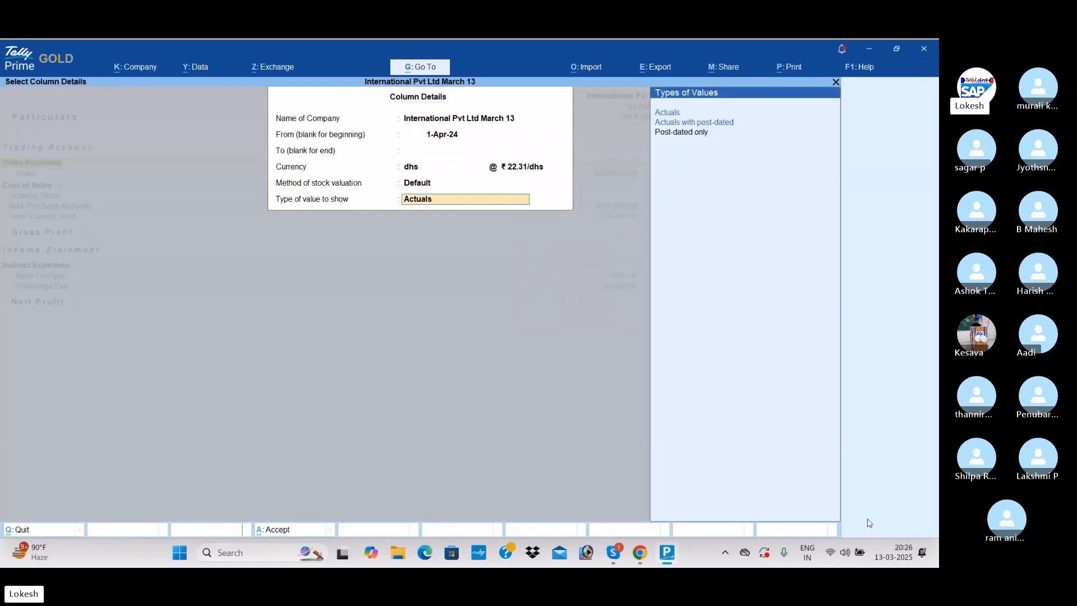
- Add a Profit & Loss column in dn (Dinar) at ₹ 267.59/dn with default stock valuation and actual values
{"action": "key", "text": "alt+c"}
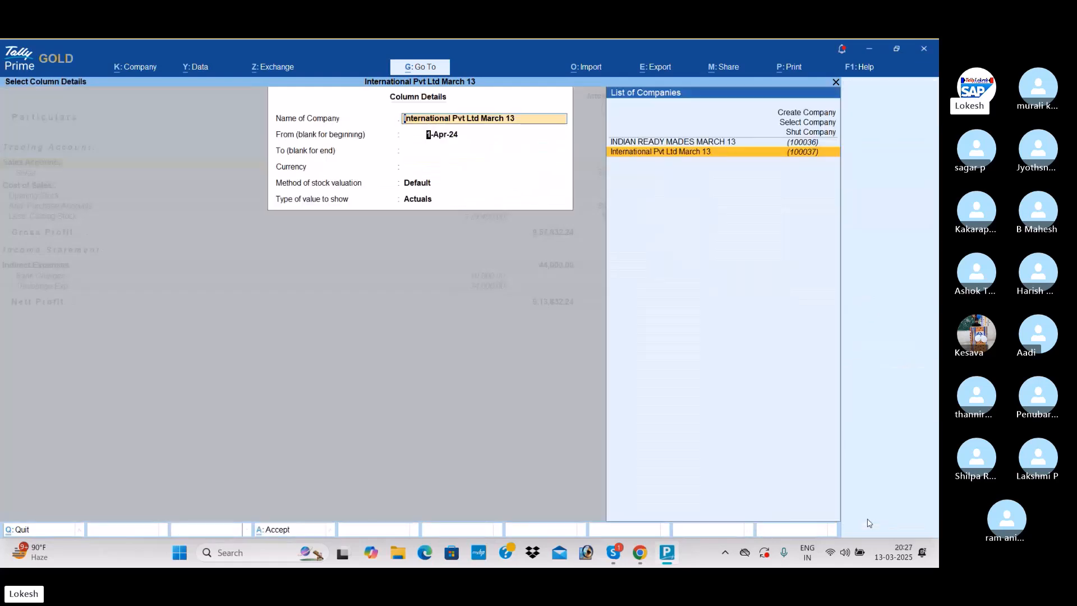
{"action": "key", "text": "Return"}
{"action": "key", "text": "Return"}
{"action": "key", "text": "Return"}
{"action": "key", "text": "Down"}
{"action": "key", "text": "Down"}
{"action": "key", "text": "Down"}
{"action": "key", "text": "Return"}
{"action": "key", "text": "Return"}
{"action": "key", "text": "Return"}
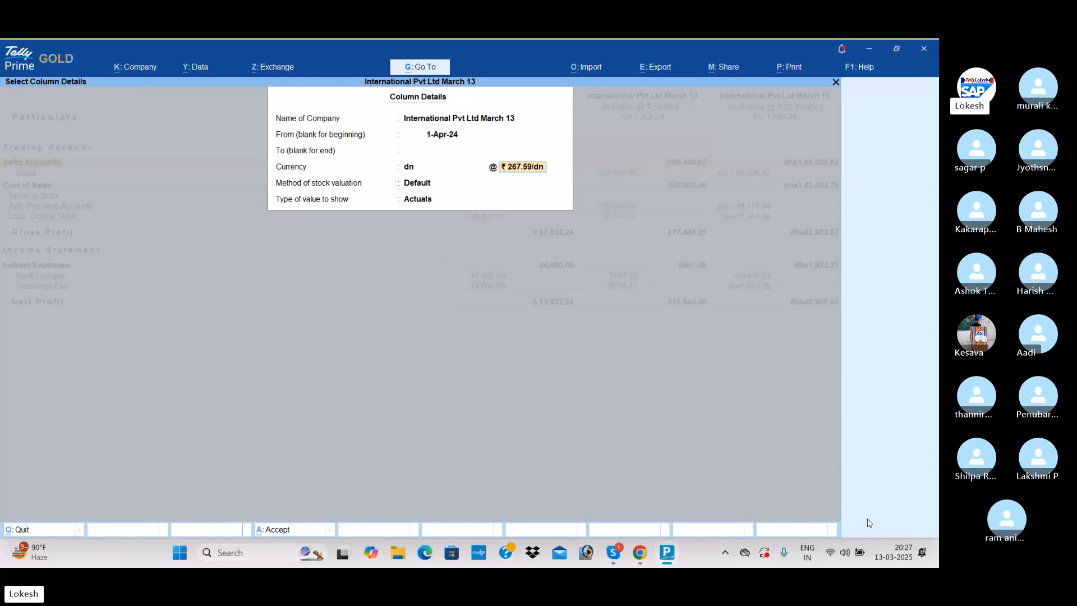
{"action": "key", "text": "Return"}
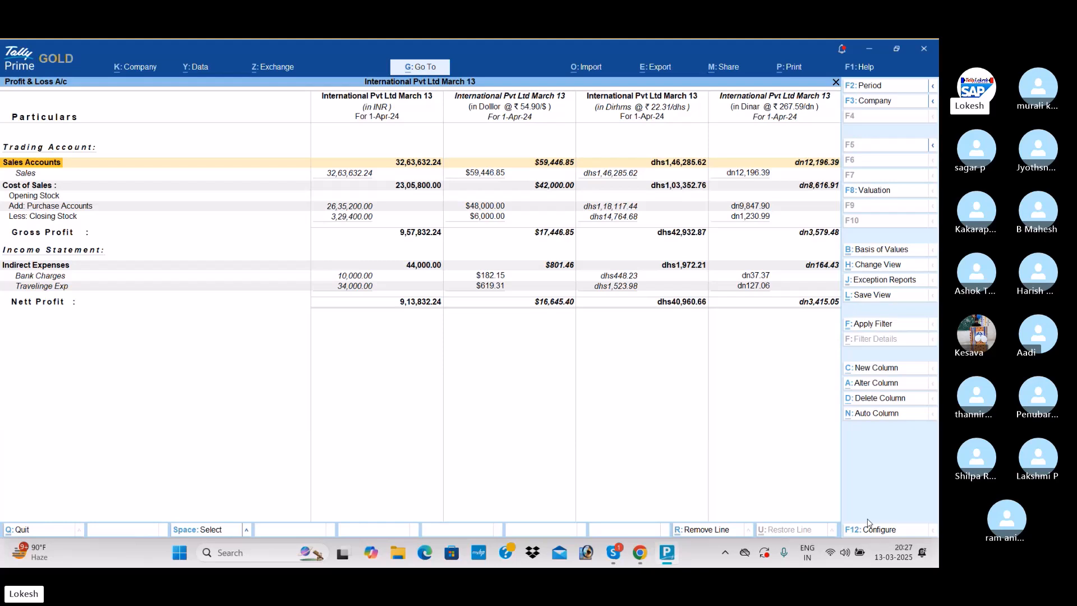
- Switch to the Chrome browser and look through the training photos in the Lokesh Info Tech website's gallery
{"action": "key", "text": "alt+Tab"}
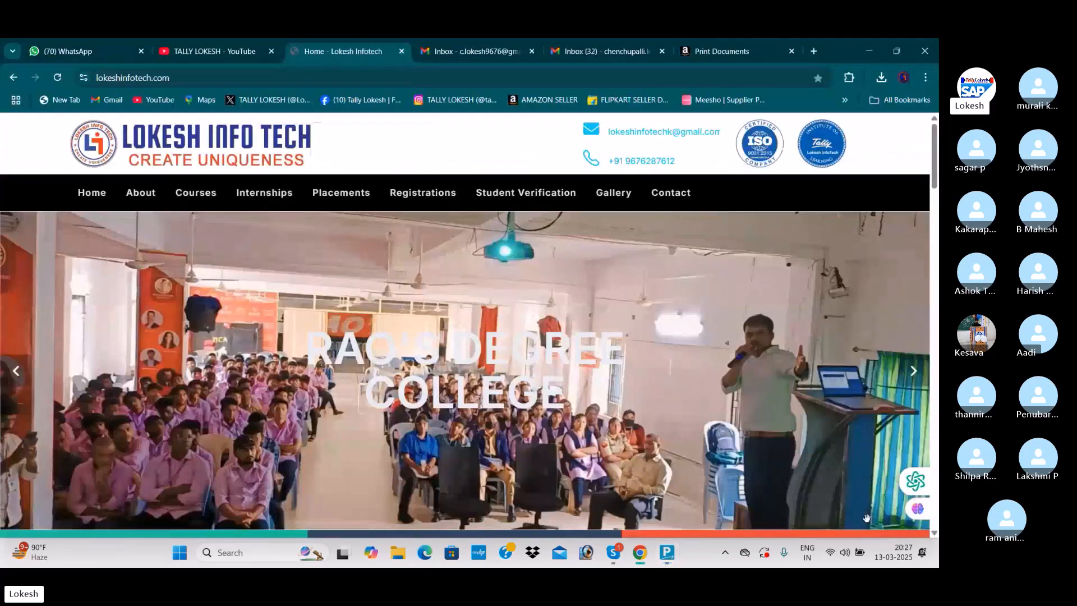
{"action": "left_click", "coordinate": [912, 380]}
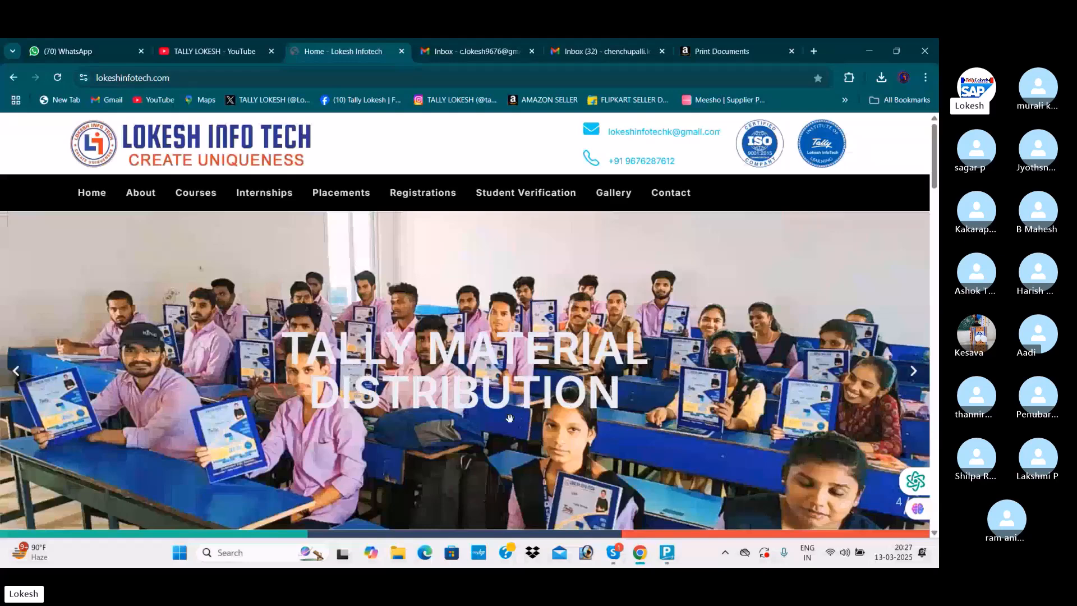
{"action": "left_click", "coordinate": [612, 193]}
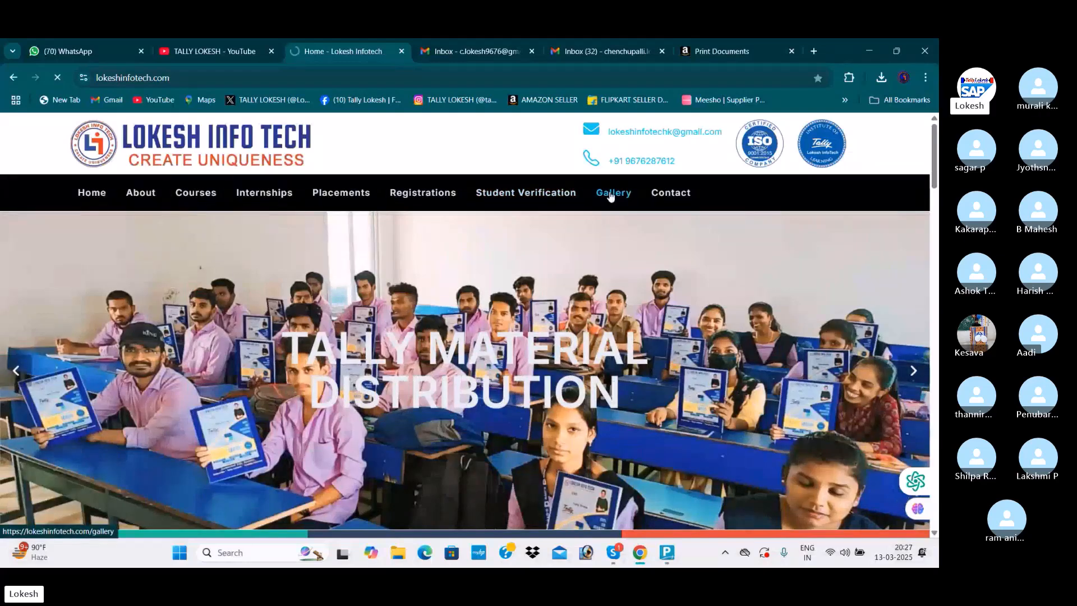
{"action": "scroll", "coordinate": [614, 237], "scroll_direction": "down", "scroll_amount": 2}
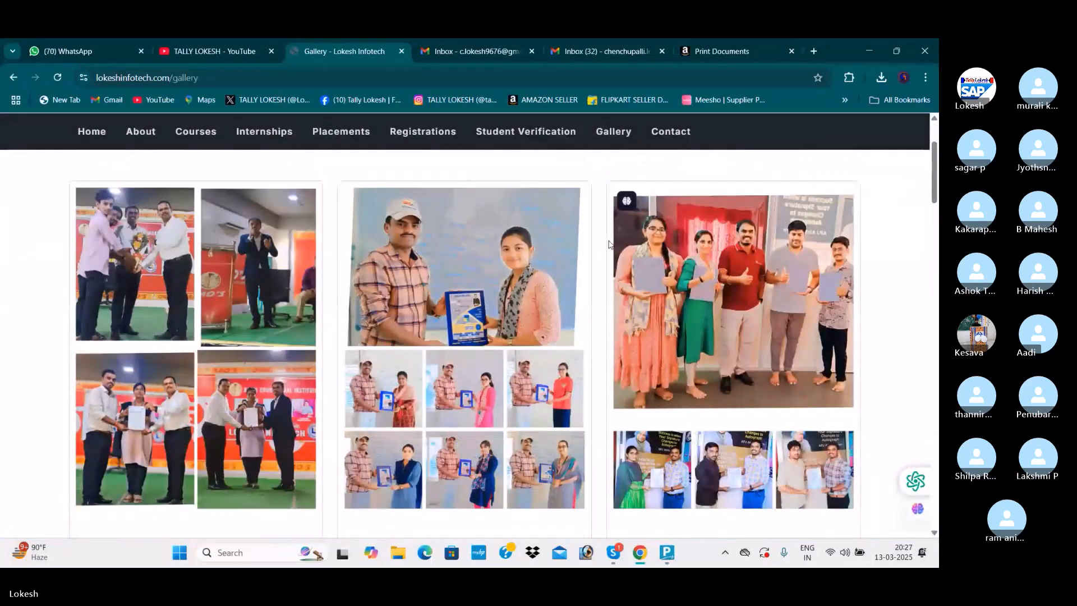
{"action": "scroll", "coordinate": [608, 242], "scroll_direction": "down", "scroll_amount": 2}
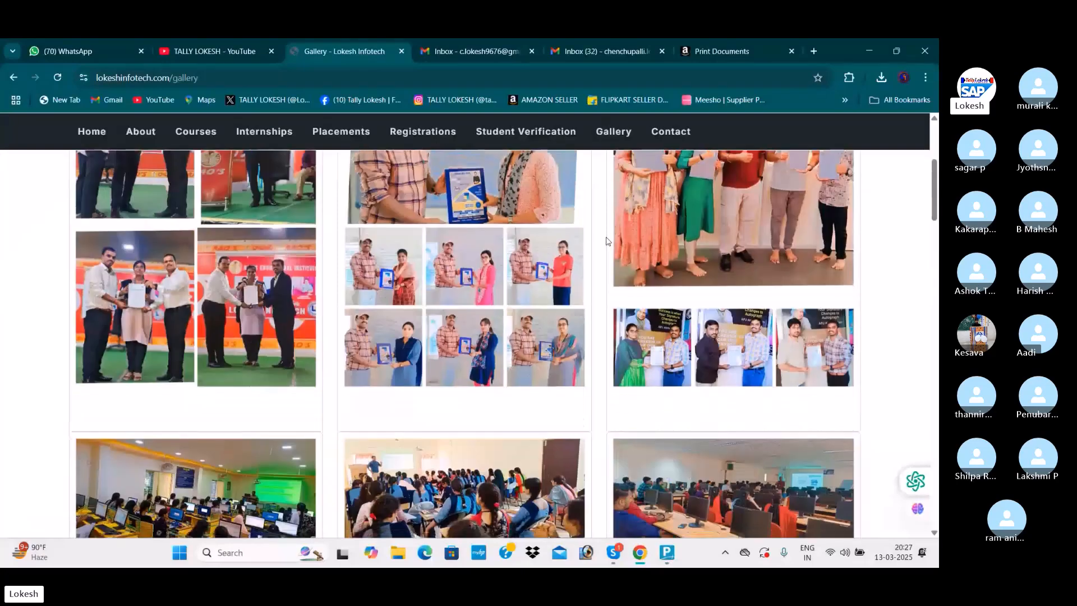
{"action": "scroll", "coordinate": [605, 241], "scroll_direction": "up", "scroll_amount": 2}
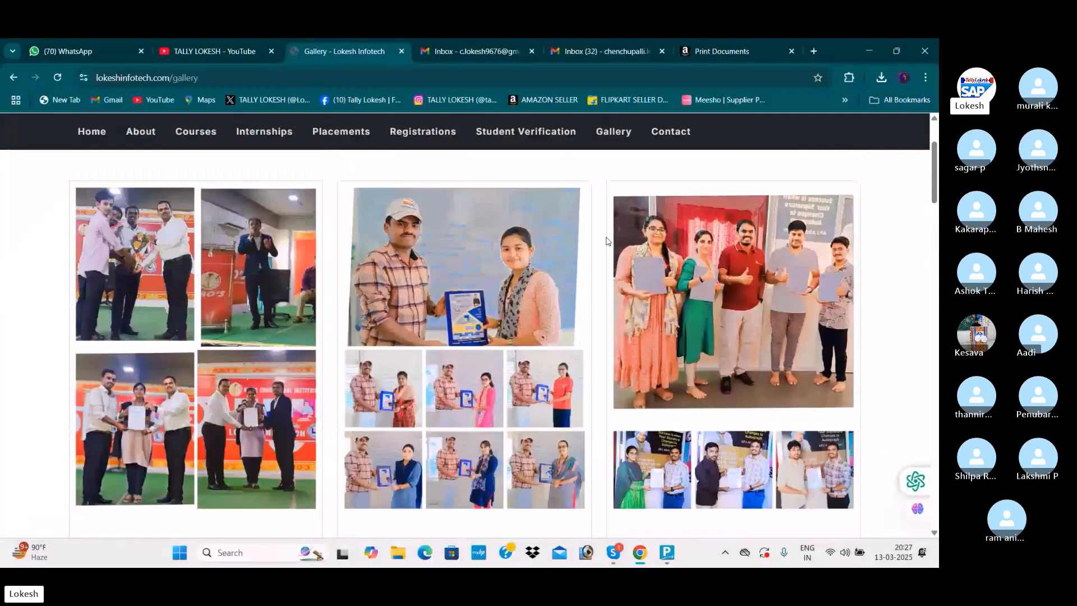
{"action": "scroll", "coordinate": [606, 241], "scroll_direction": "down", "scroll_amount": 4}
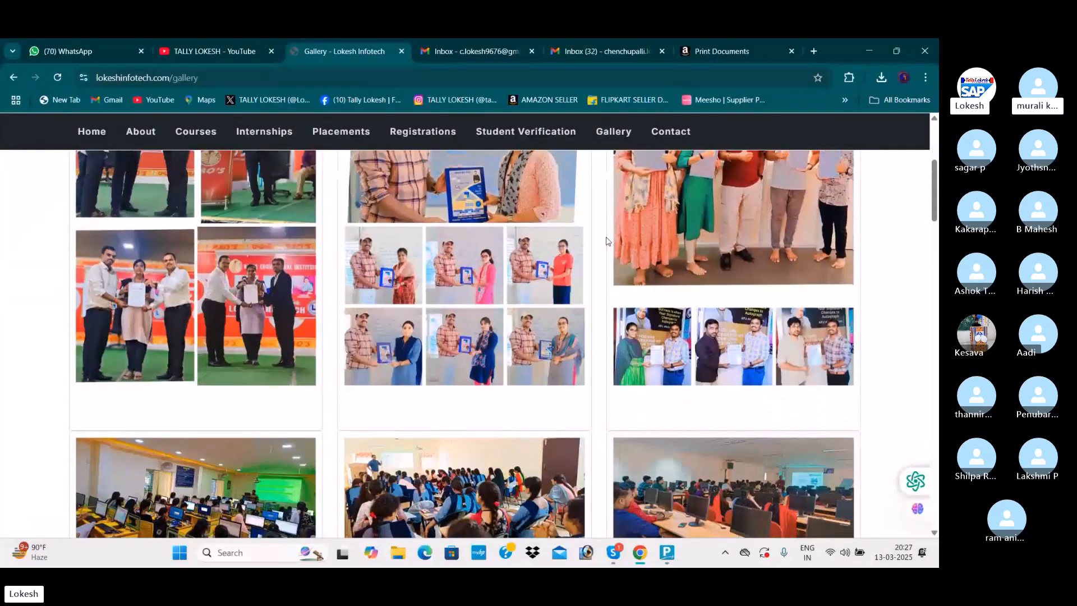
{"action": "scroll", "coordinate": [606, 241], "scroll_direction": "down", "scroll_amount": 1}
{"action": "scroll", "coordinate": [606, 242], "scroll_direction": "down", "scroll_amount": 1}
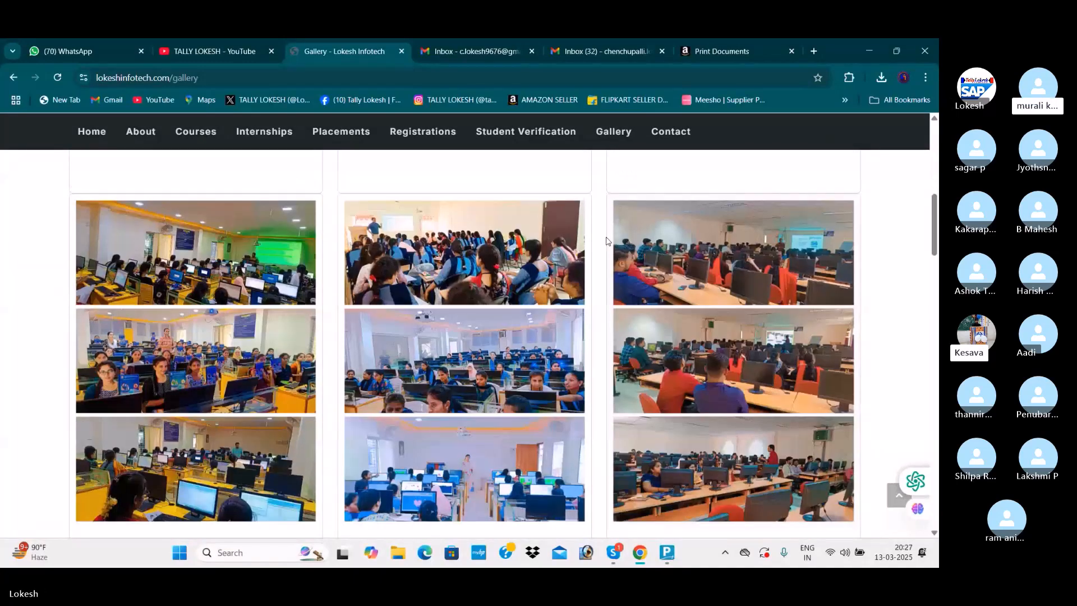
{"action": "scroll", "coordinate": [606, 241], "scroll_direction": "down", "scroll_amount": 3}
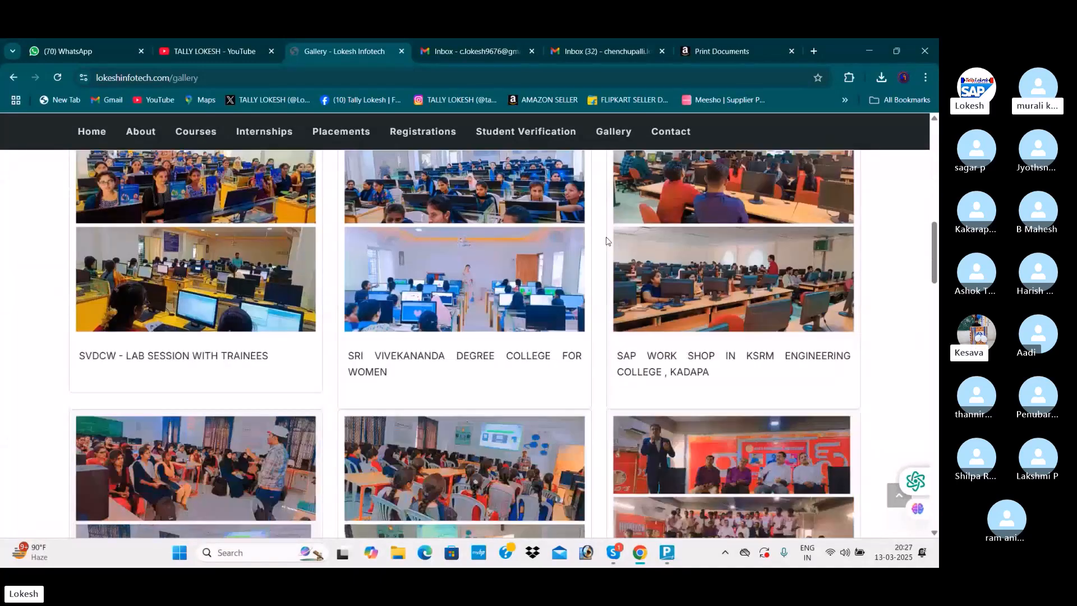
- Look through the remaining college workshop, Tally live session and course completion photos in the gallery
{"action": "scroll", "coordinate": [605, 241], "scroll_direction": "down", "scroll_amount": 2}
{"action": "scroll", "coordinate": [605, 242], "scroll_direction": "down", "scroll_amount": 3}
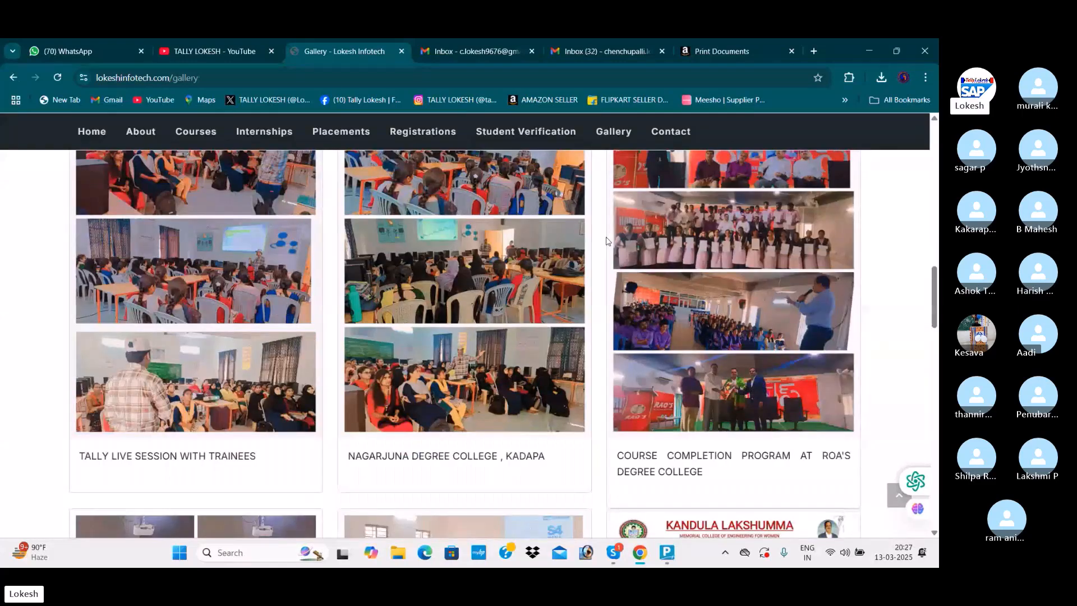
{"action": "scroll", "coordinate": [606, 242], "scroll_direction": "down", "scroll_amount": 5}
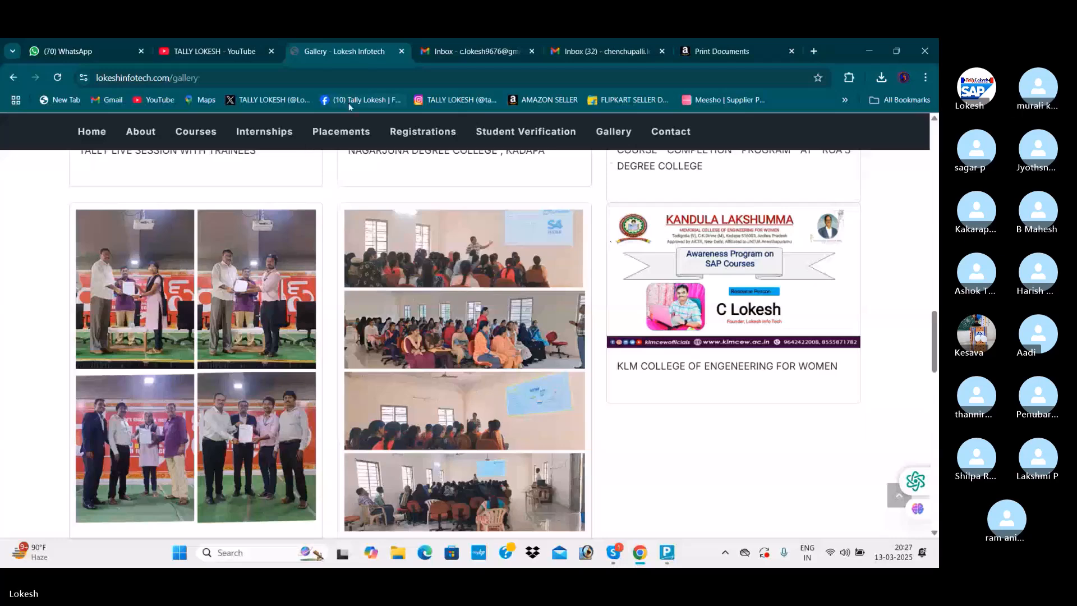
- Browse the student placement posters on the website's Placements page, and switch to the Skype call window
{"action": "left_click", "coordinate": [324, 131]}
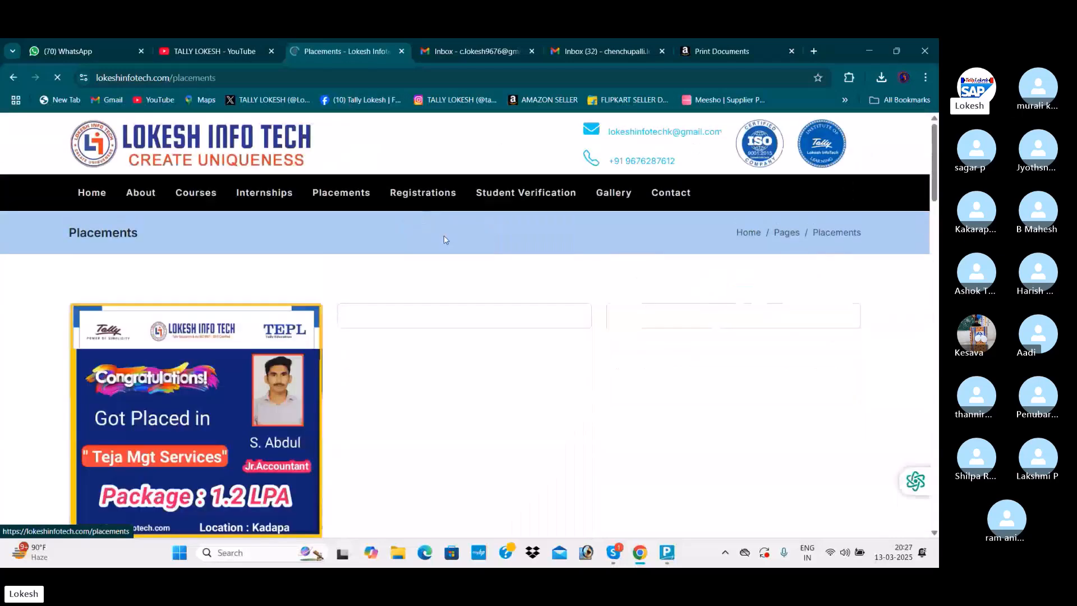
{"action": "scroll", "coordinate": [469, 243], "scroll_direction": "down", "scroll_amount": 2}
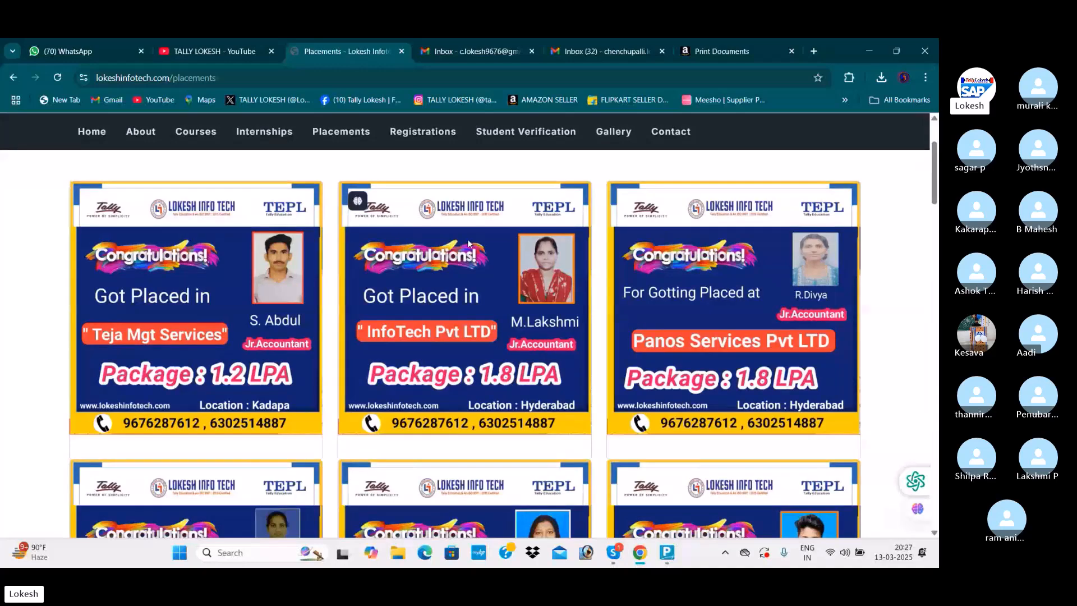
{"action": "scroll", "coordinate": [469, 243], "scroll_direction": "down", "scroll_amount": 2}
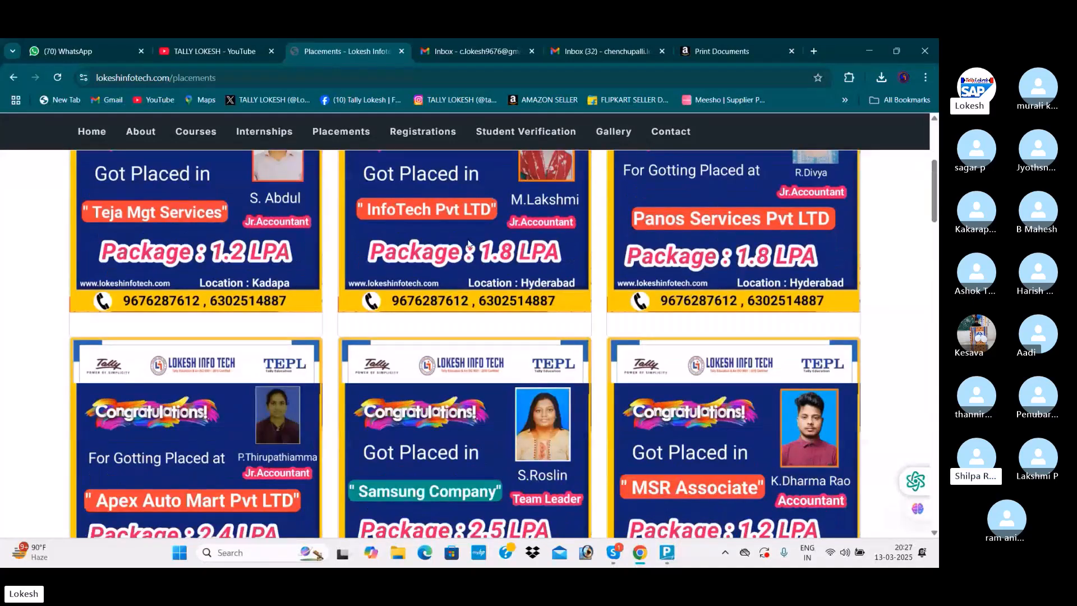
{"action": "scroll", "coordinate": [469, 243], "scroll_direction": "down", "scroll_amount": 6}
{"action": "scroll", "coordinate": [470, 243], "scroll_direction": "down", "scroll_amount": 3}
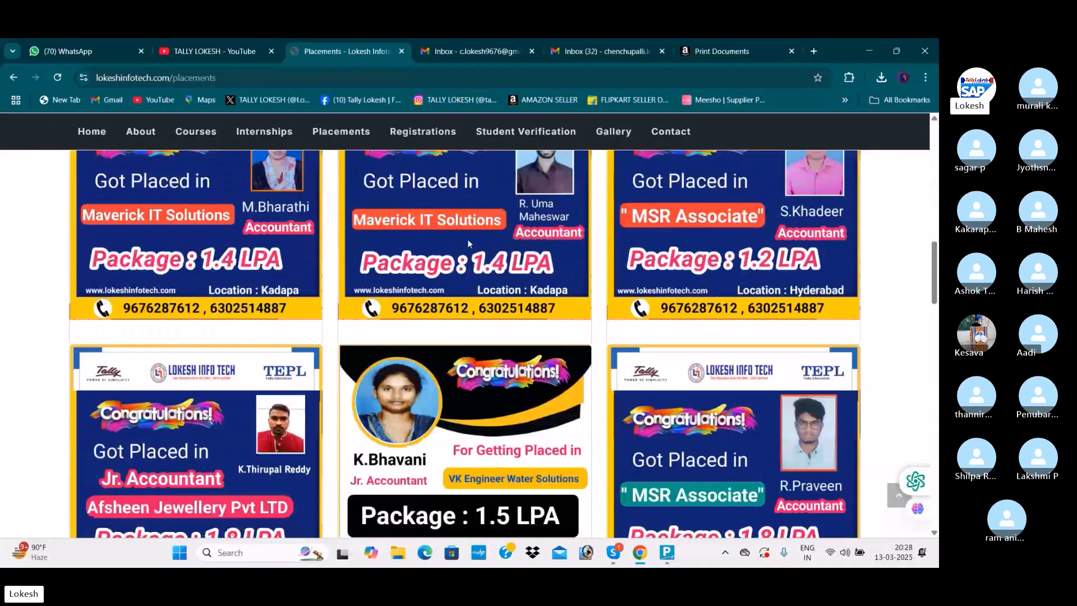
{"action": "key", "text": "alt+Tab"}
{"action": "key", "text": "alt+Tab"}
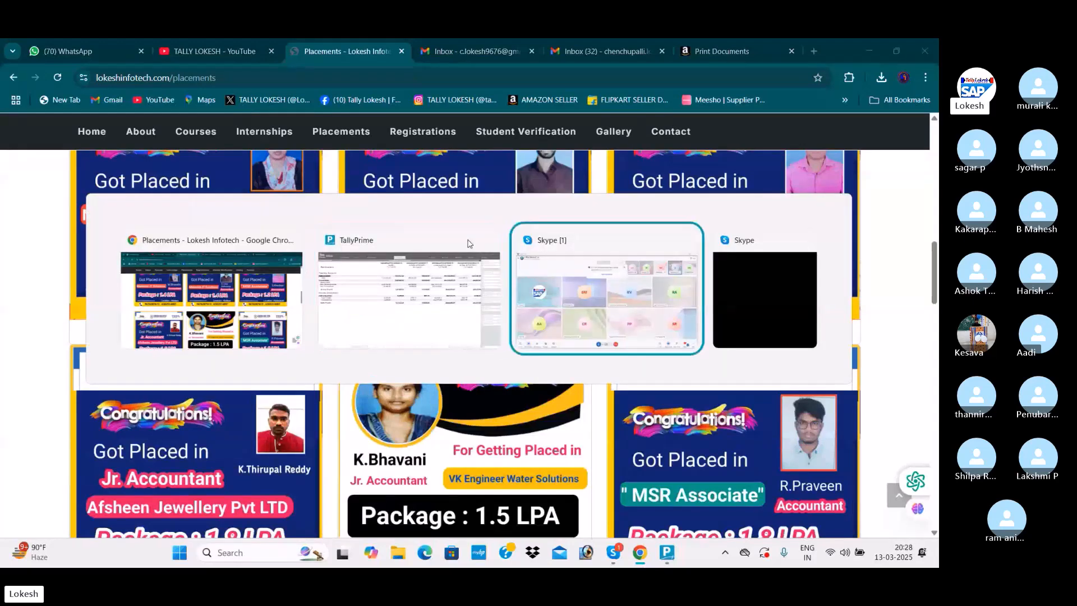